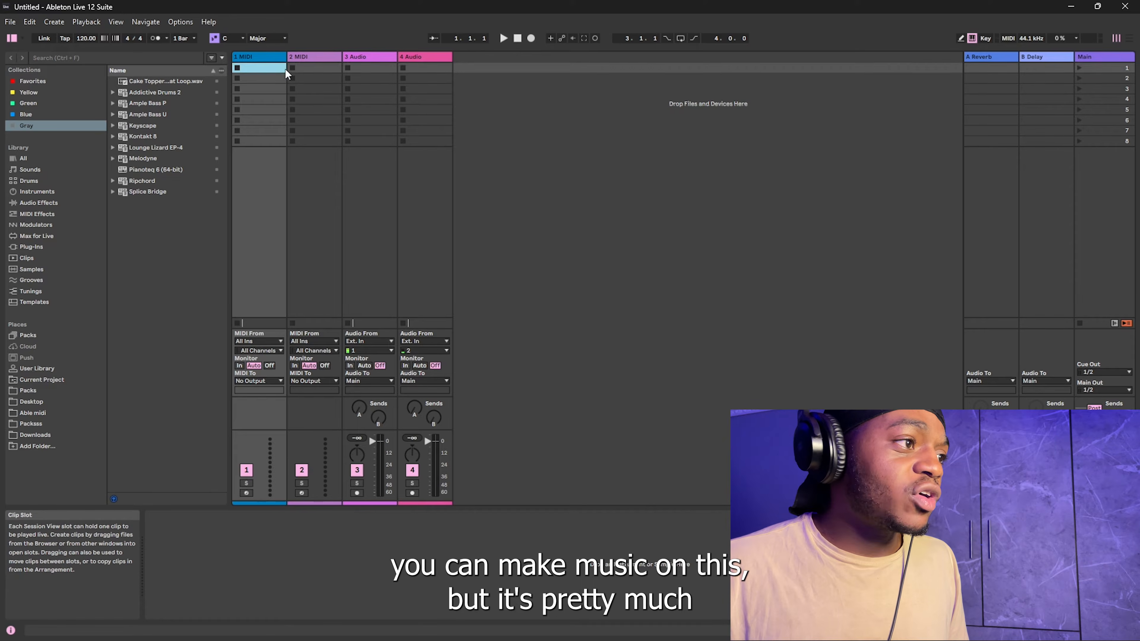
Step: Look over the clip slots of the two MIDI tracks in Session View, and switch to Arrangement View
click(316, 78)
click(316, 57)
click(250, 69)
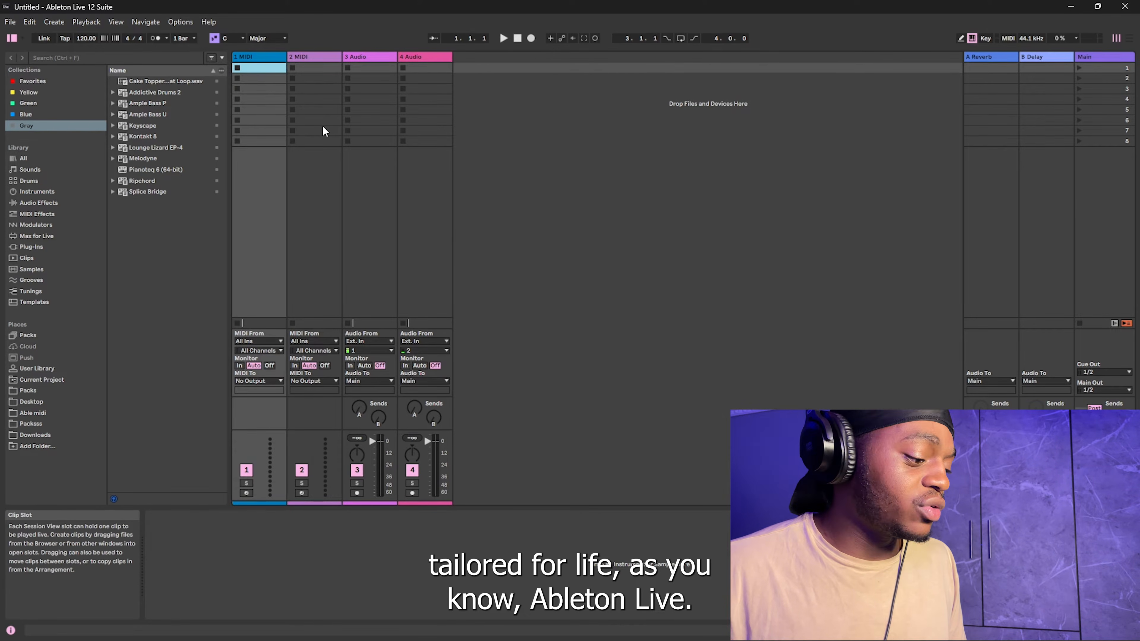
click(329, 68)
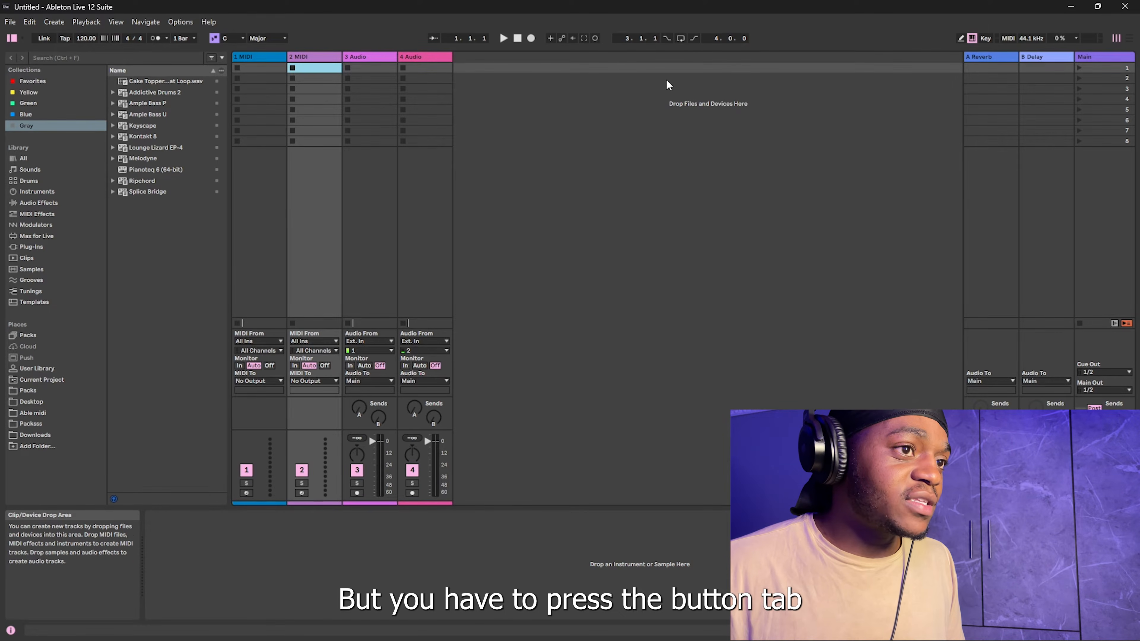
key(Tab)
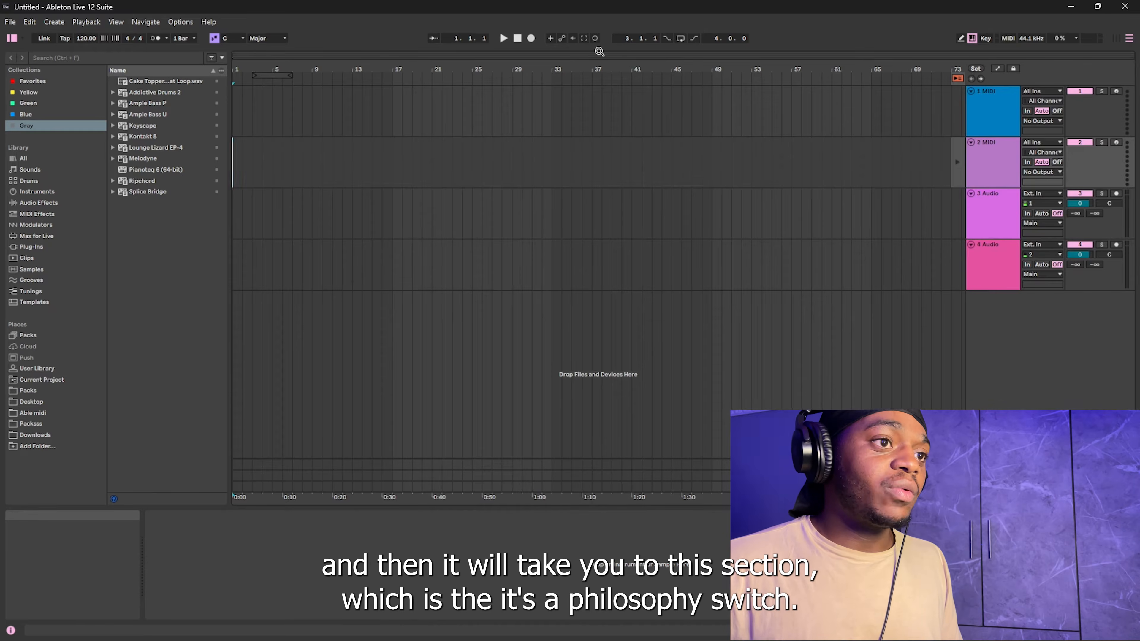
Step: Select the time range from bar 1 to bar 9 on the first MIDI track of the arrangement
click(419, 115)
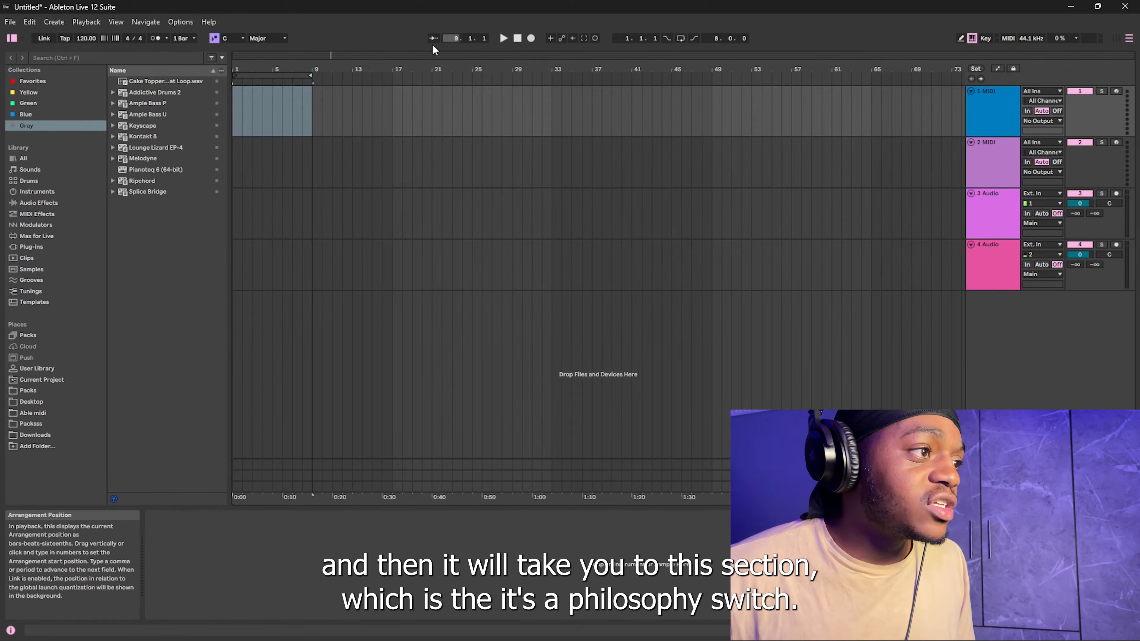
click(277, 111)
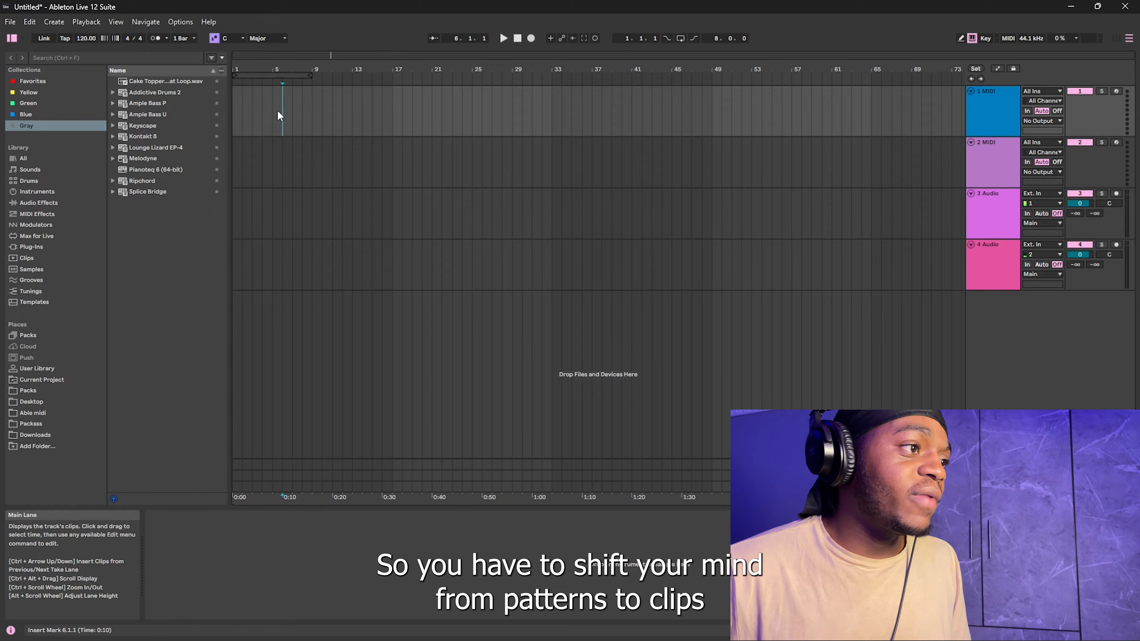
drag(275, 119, 208, 121)
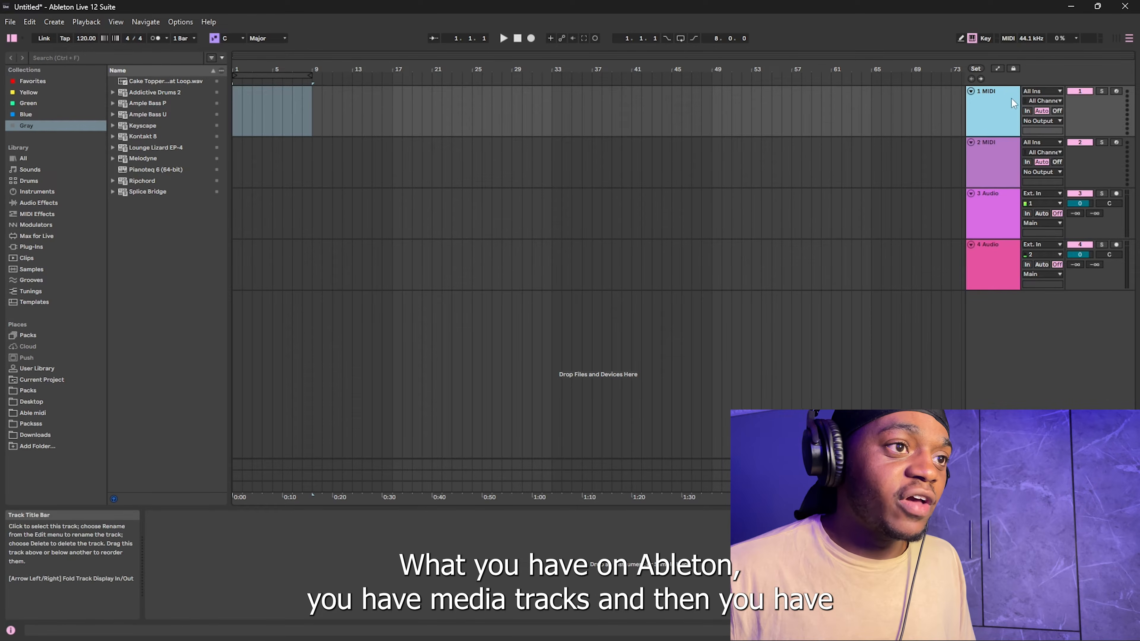
Step: Compare the MIDI tracks with the audio tracks by selecting their headers in turn
key(Down)
click(999, 220)
click(997, 112)
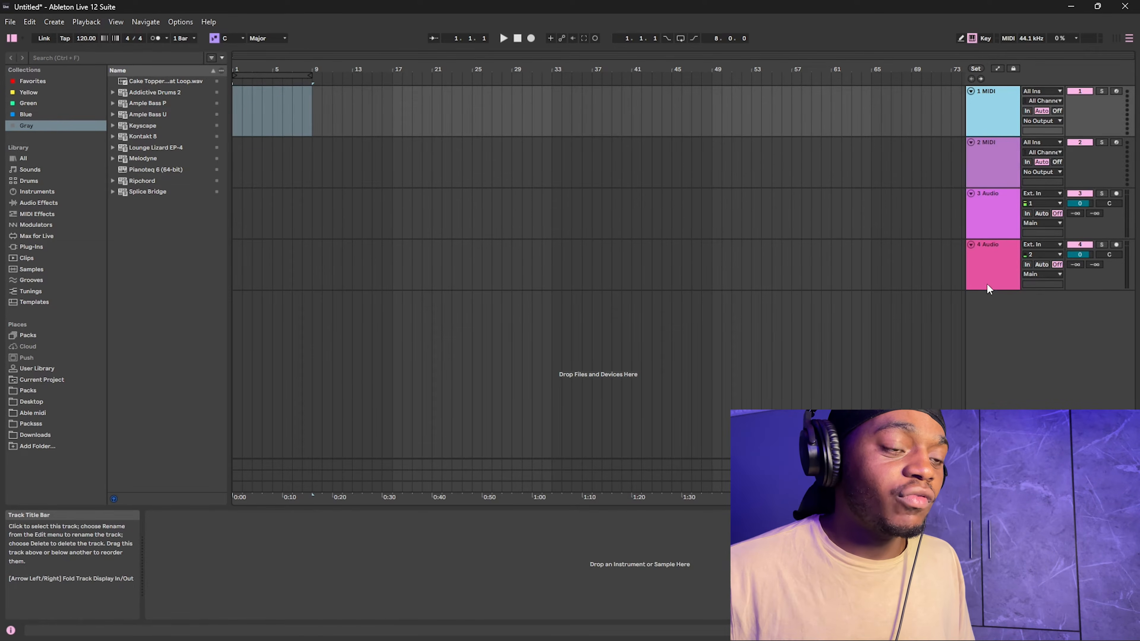
click(996, 252)
click(997, 221)
click(997, 250)
click(999, 224)
click(999, 256)
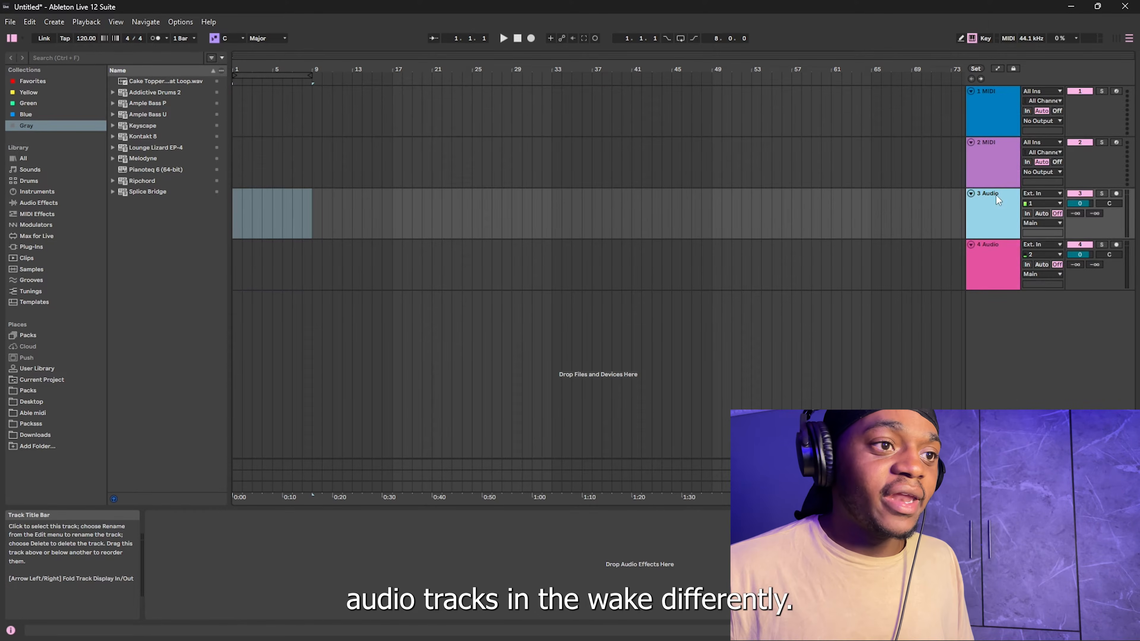
click(998, 200)
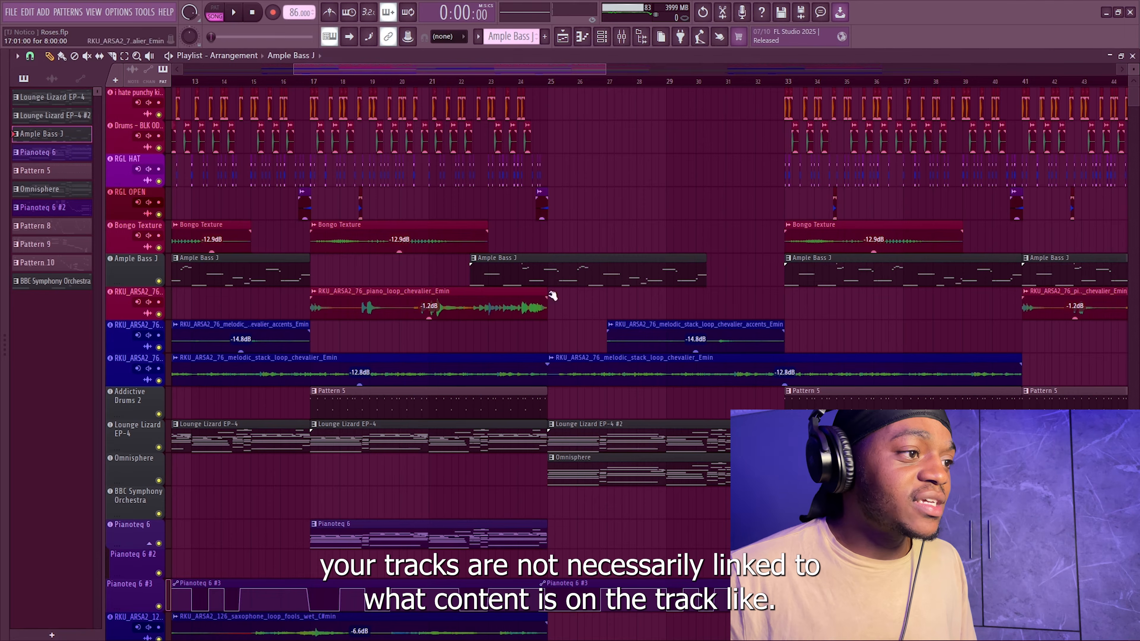
Step: In the FL Studio playlist, move the Ample Bass J clip onto the Bongo Texture track and play from about bar 23
drag(530, 269, 578, 240)
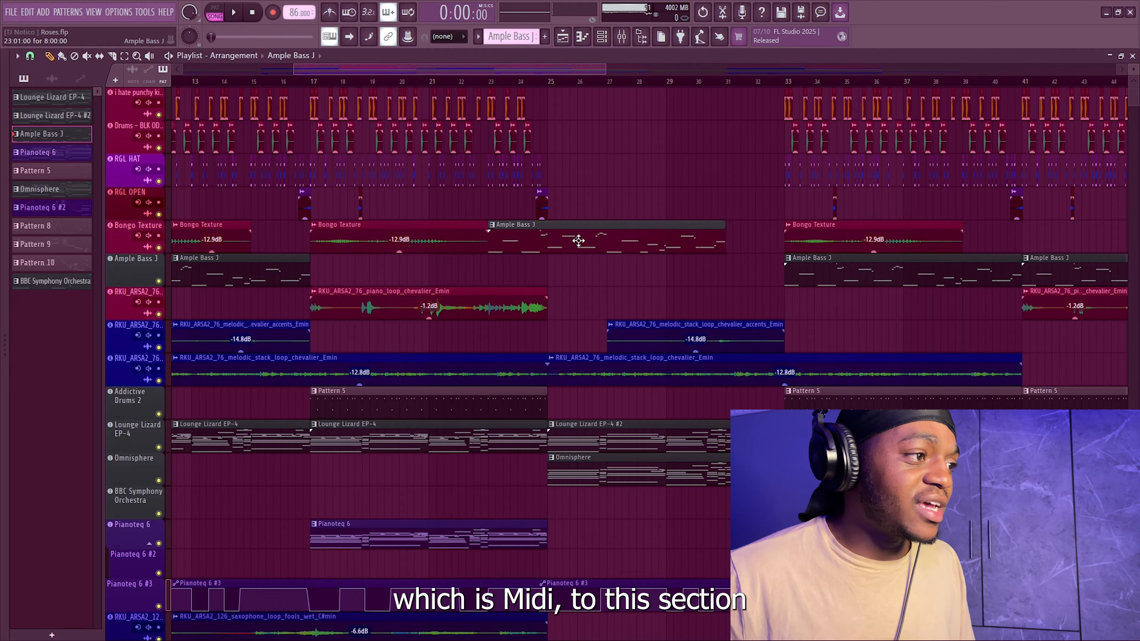
click(503, 83)
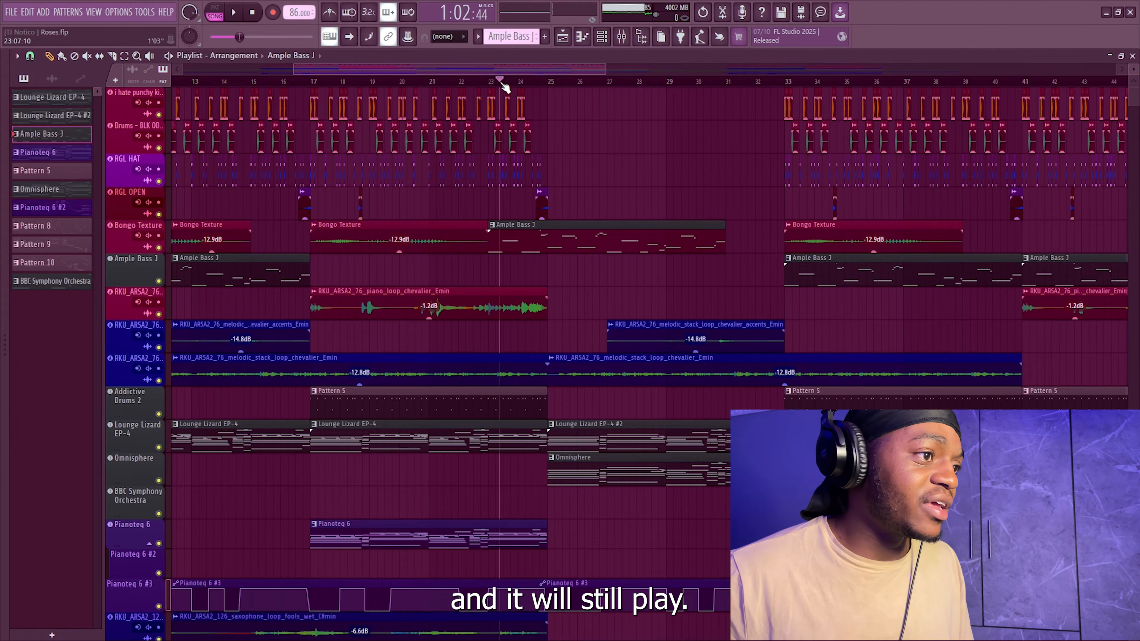
key(space)
Step: Solo the Bongo Texture track in the playlist to check the Ample Bass J clip placed on it
right_click(159, 248)
right_click(161, 250)
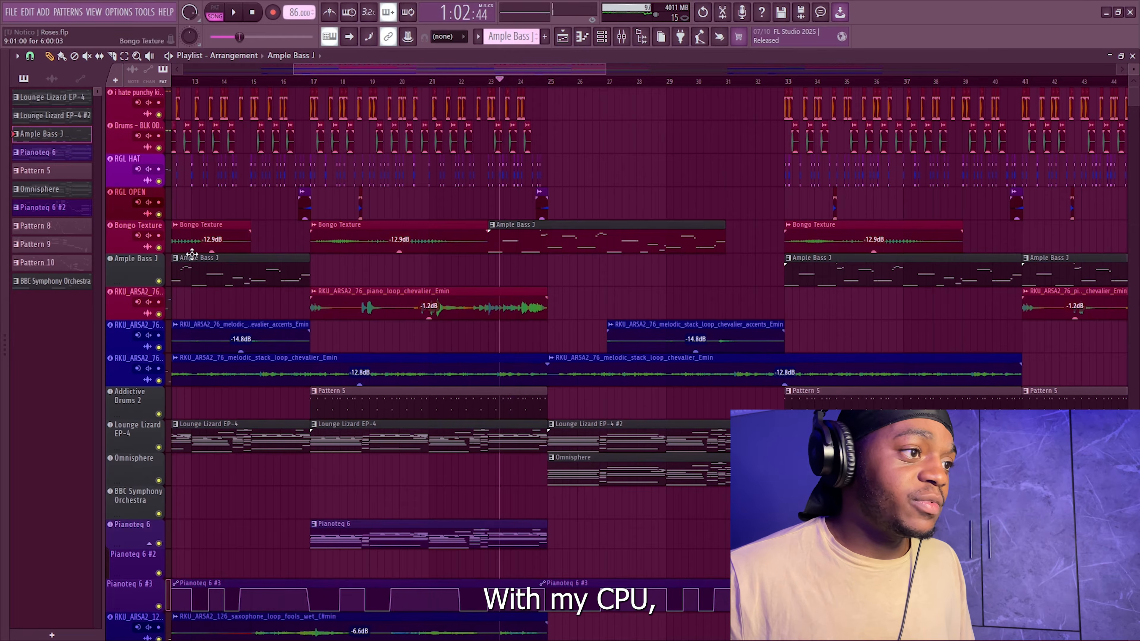
right_click(160, 249)
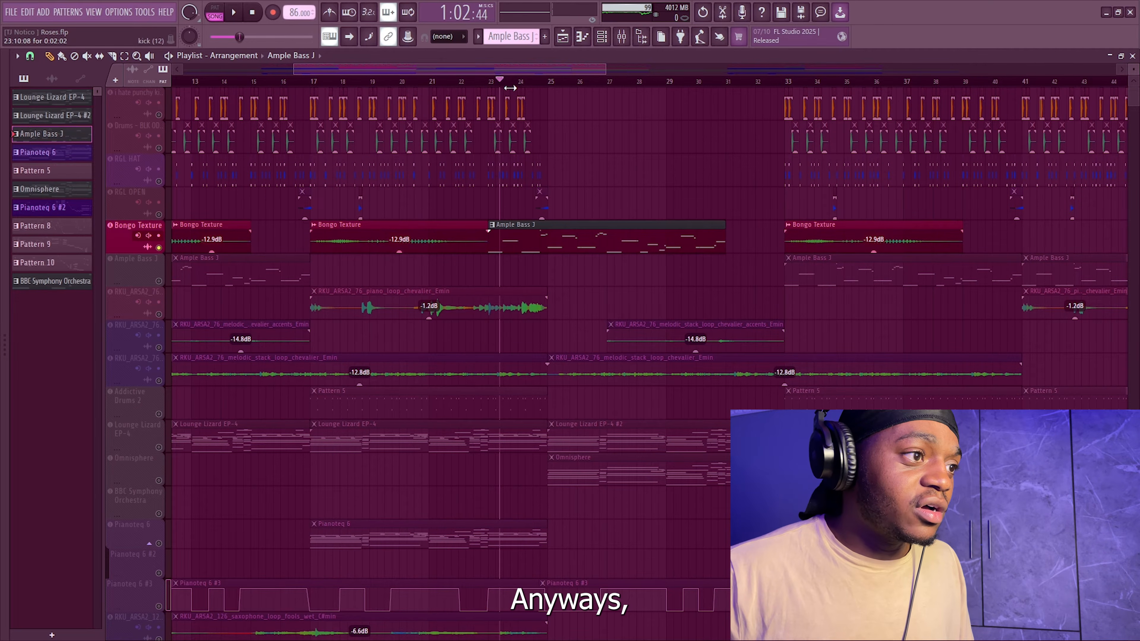
Step: Try moving the Ample Bass J clip back down to its own track, and undo that move
scroll(520, 87, up, 3)
scroll(491, 224, up, 2)
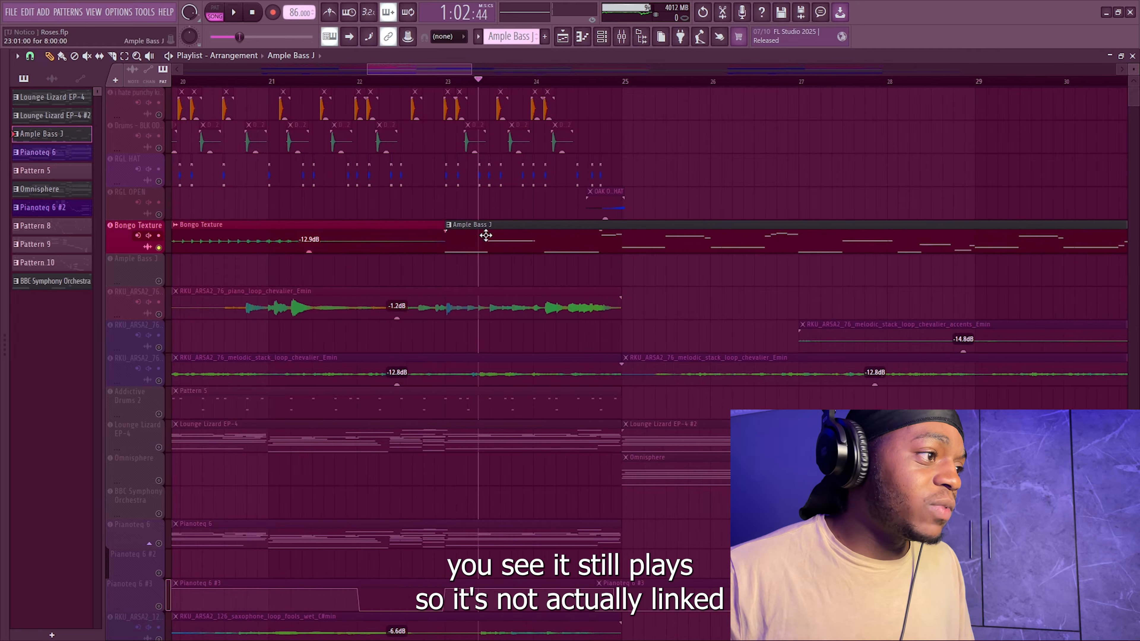
drag(499, 250, 479, 271)
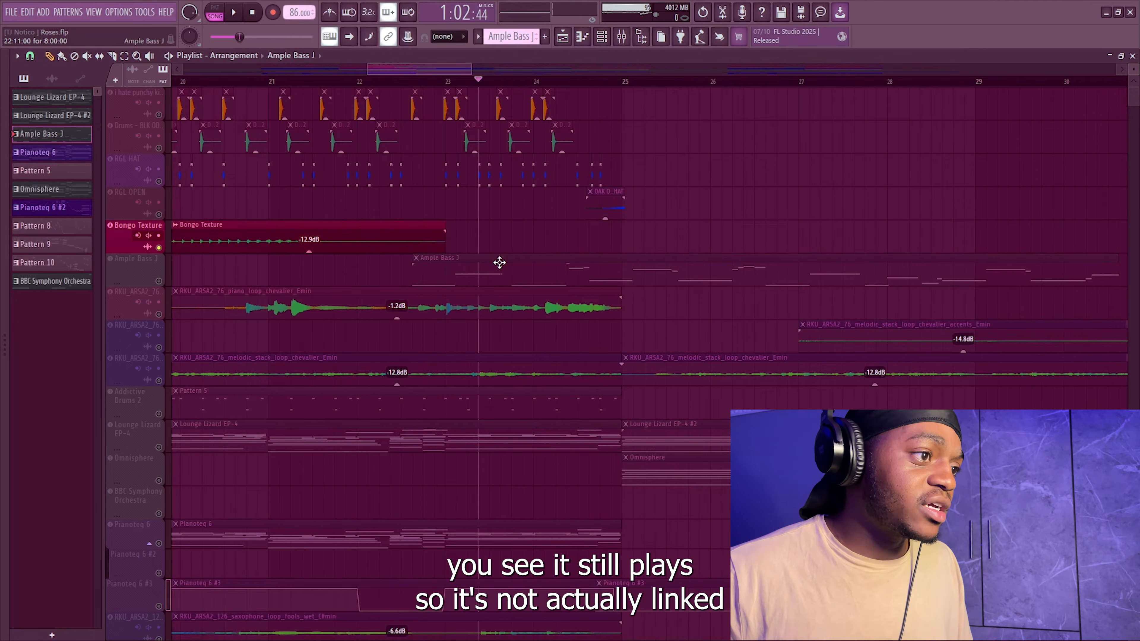
key(ctrl+z)
Step: Turn off the Bongo Texture solo, undo the last clip move in the playlist, and return to Ableton Live
scroll(561, 84, down, 2)
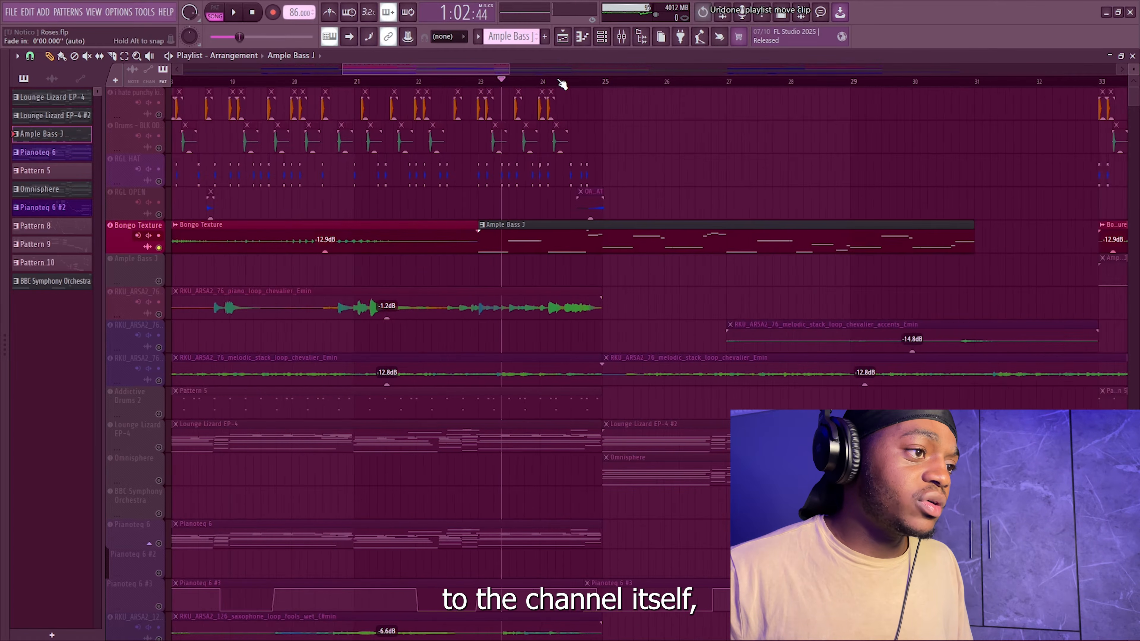
scroll(561, 84, down, 4)
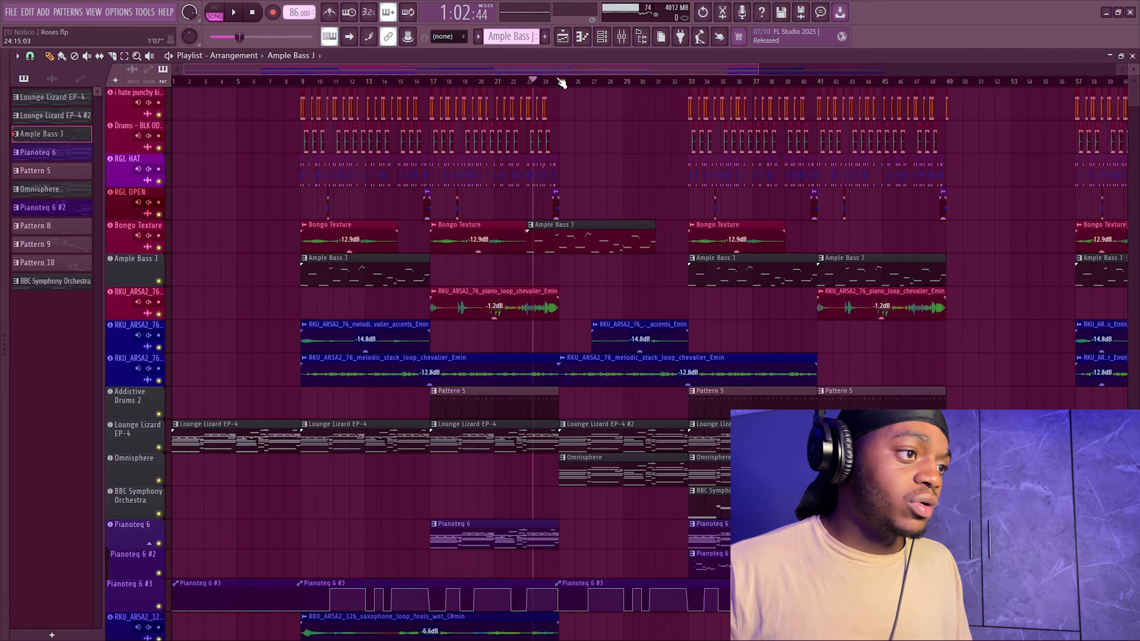
key(ctrl+z)
click(1106, 14)
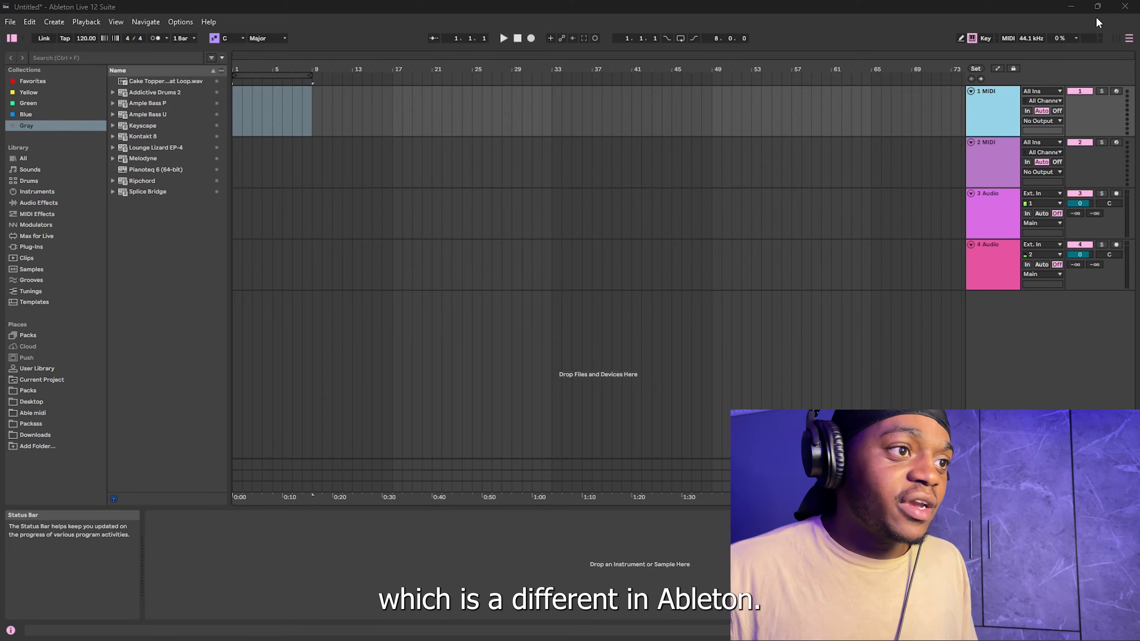
Step: Place the insert marker at bar 9 on the first MIDI track
click(302, 104)
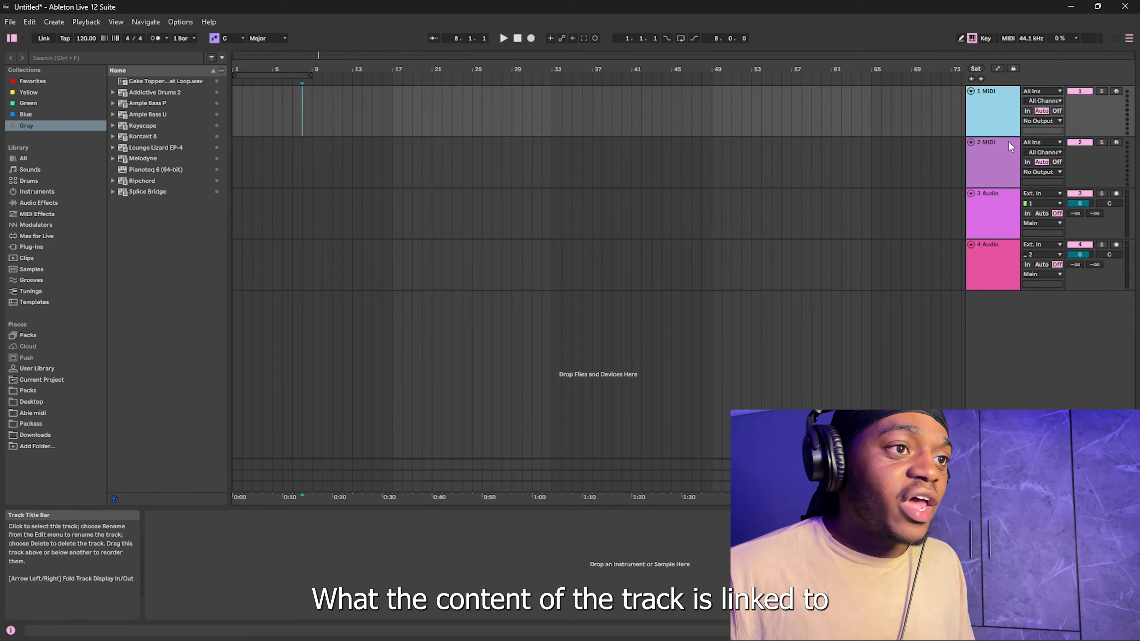
click(1005, 159)
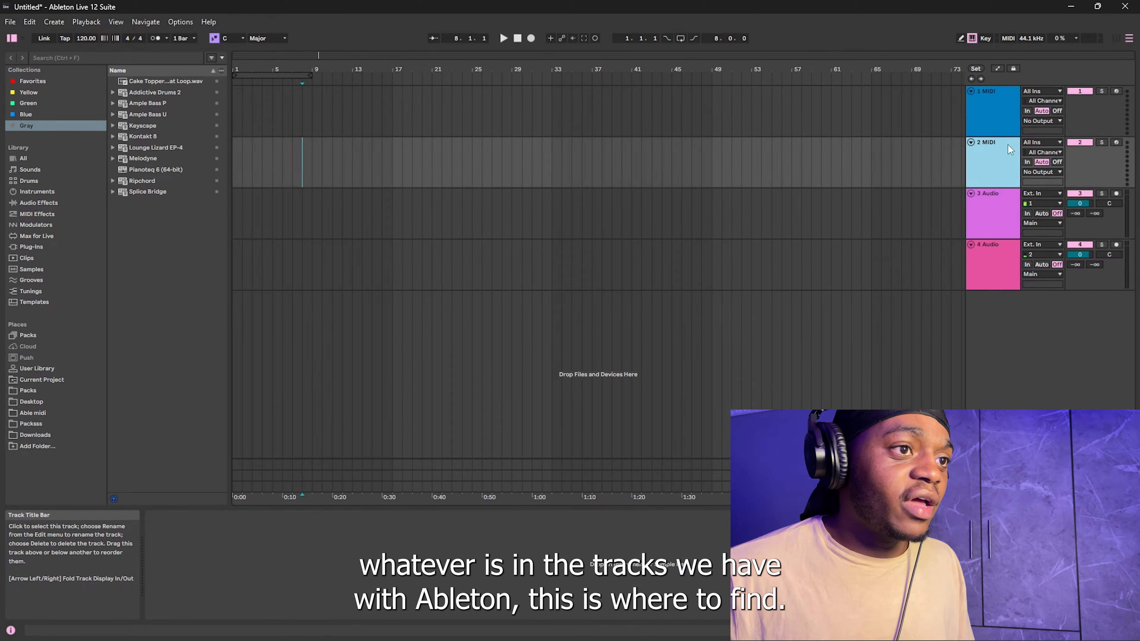
click(313, 110)
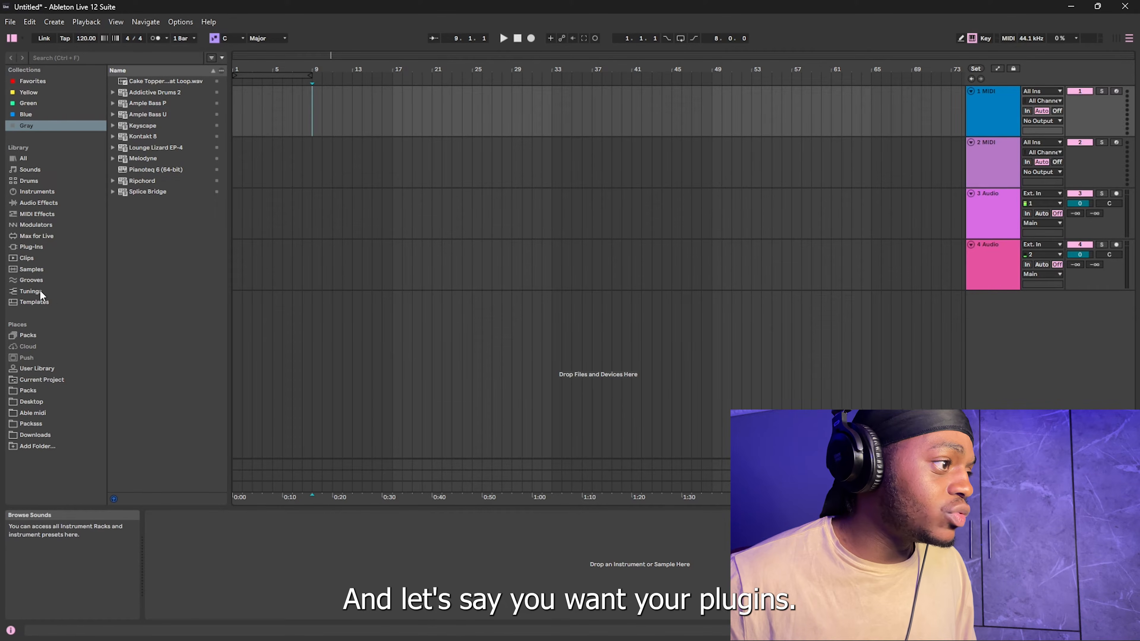
Step: Search the plug-ins for "ep" and select Lounge Lizard EP-4
click(47, 248)
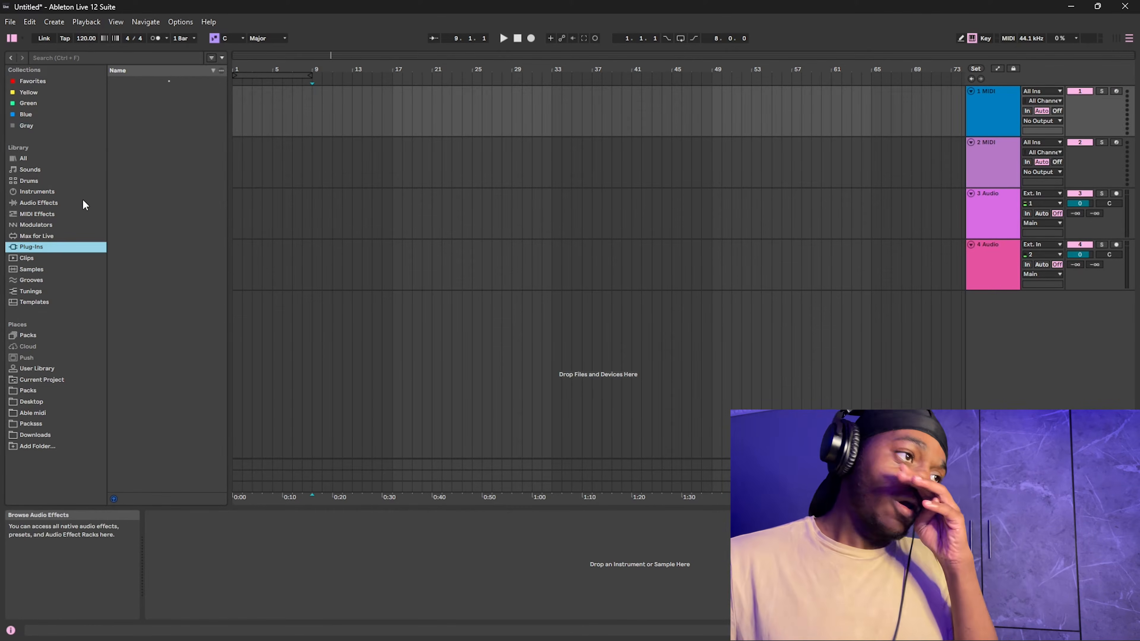
click(151, 60)
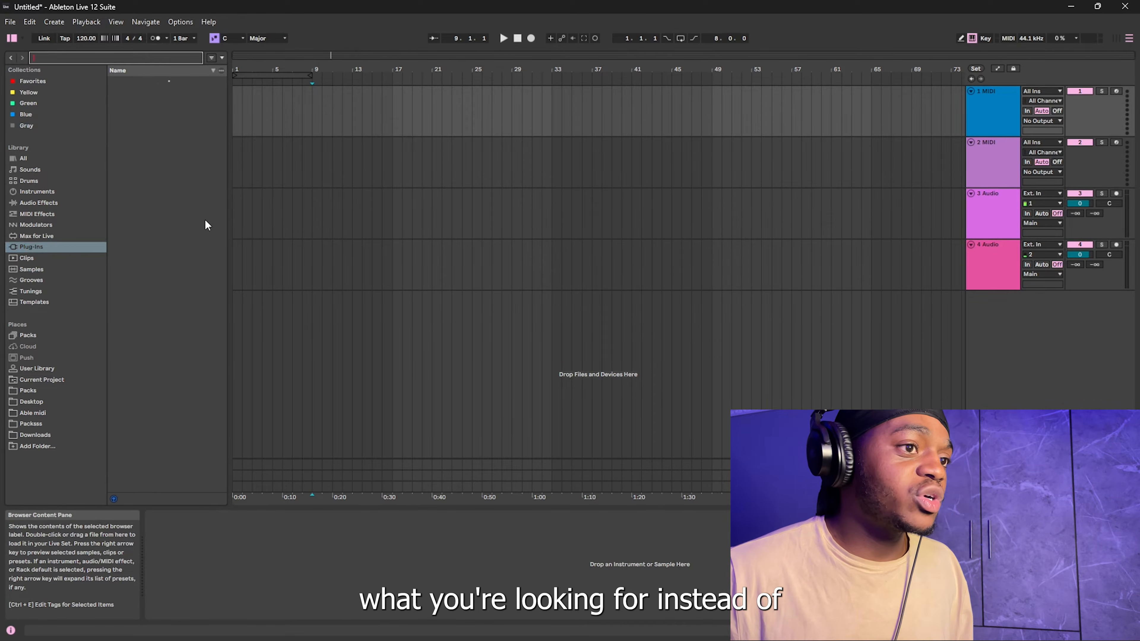
text(ep)
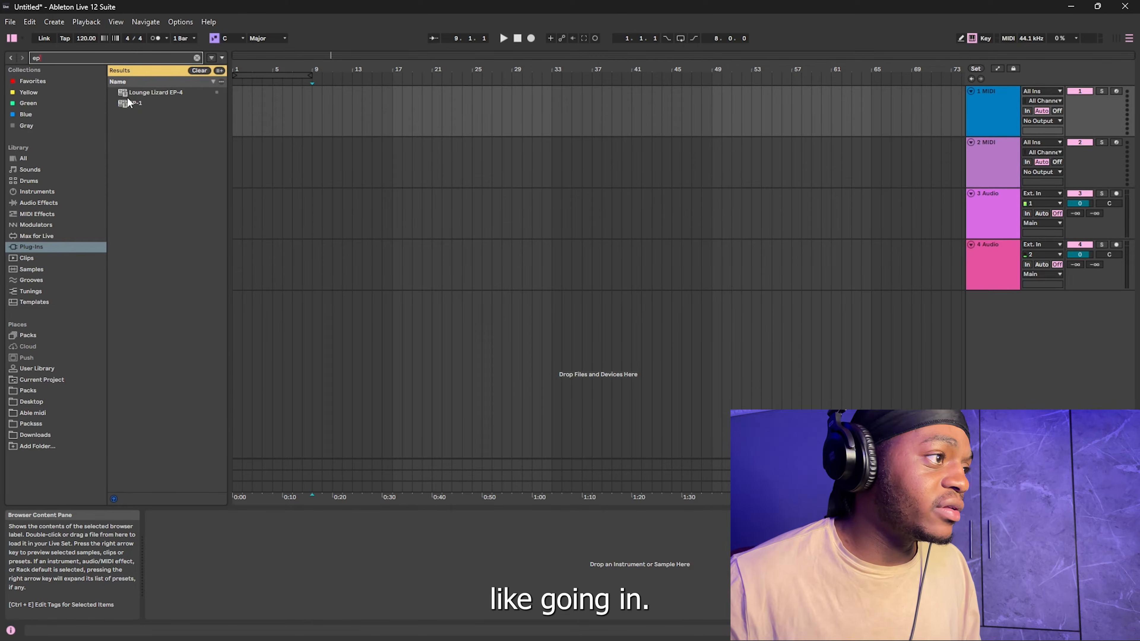
click(174, 92)
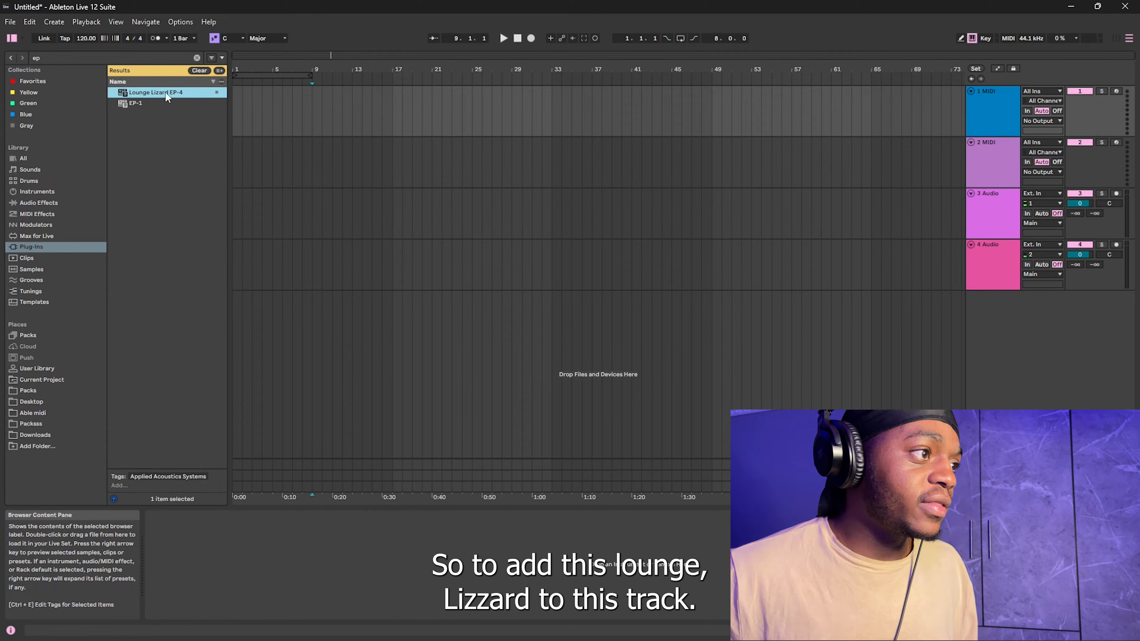
Step: Load Lounge Lizard EP-4 onto the selected 1 MIDI track from the browser, close its window, and undo the loading
click(1003, 109)
click(1000, 181)
click(1002, 114)
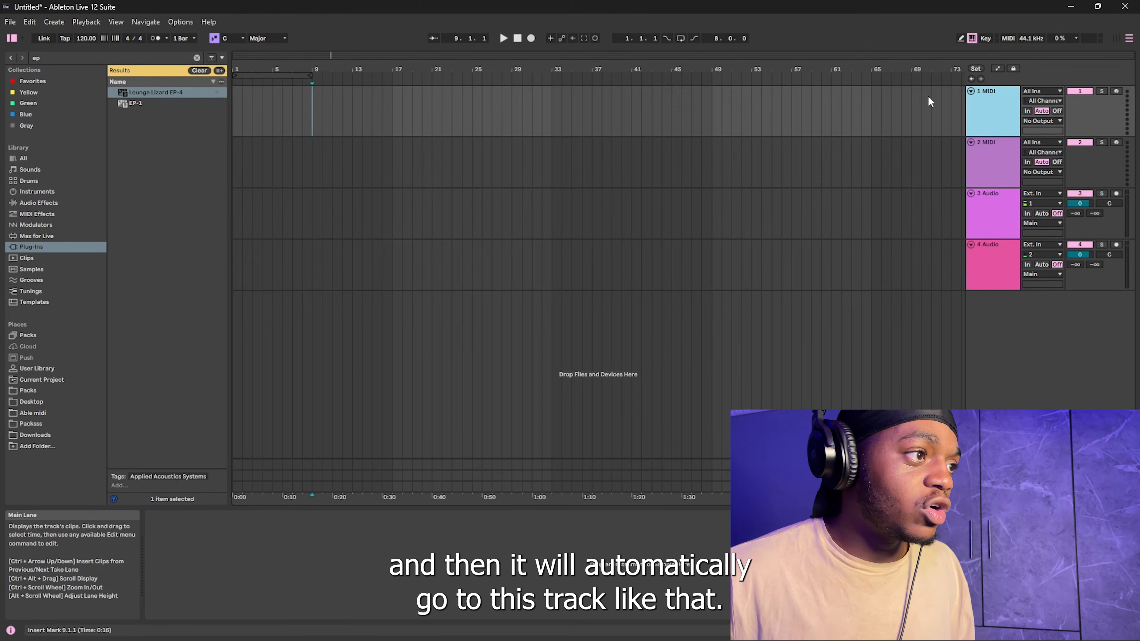
double_click(198, 95)
click(575, 56)
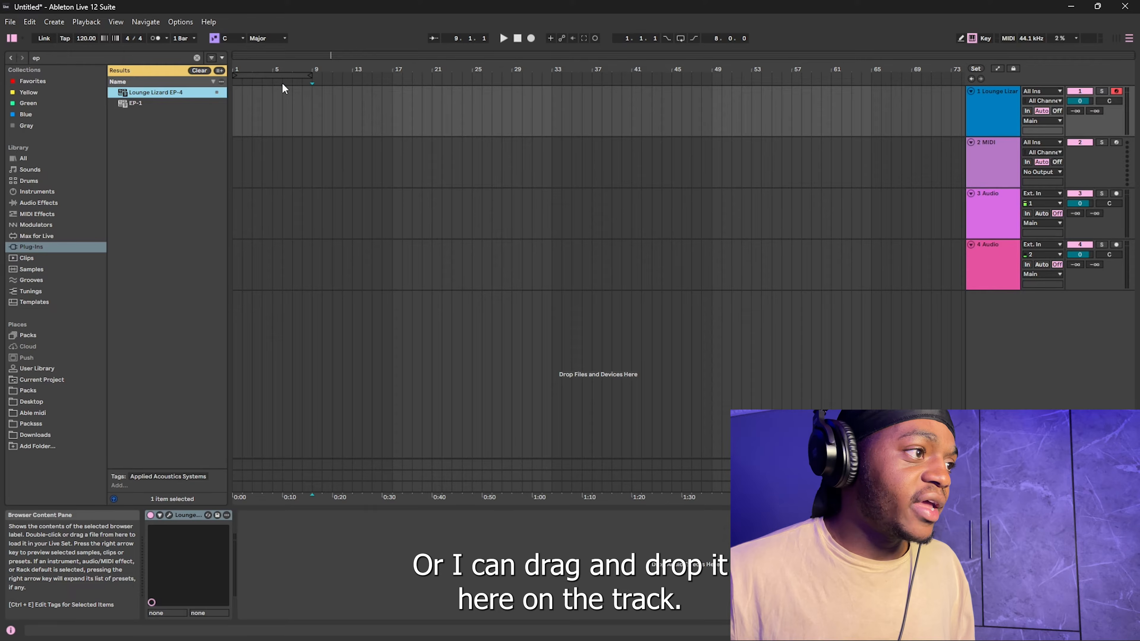
key(ctrl+z)
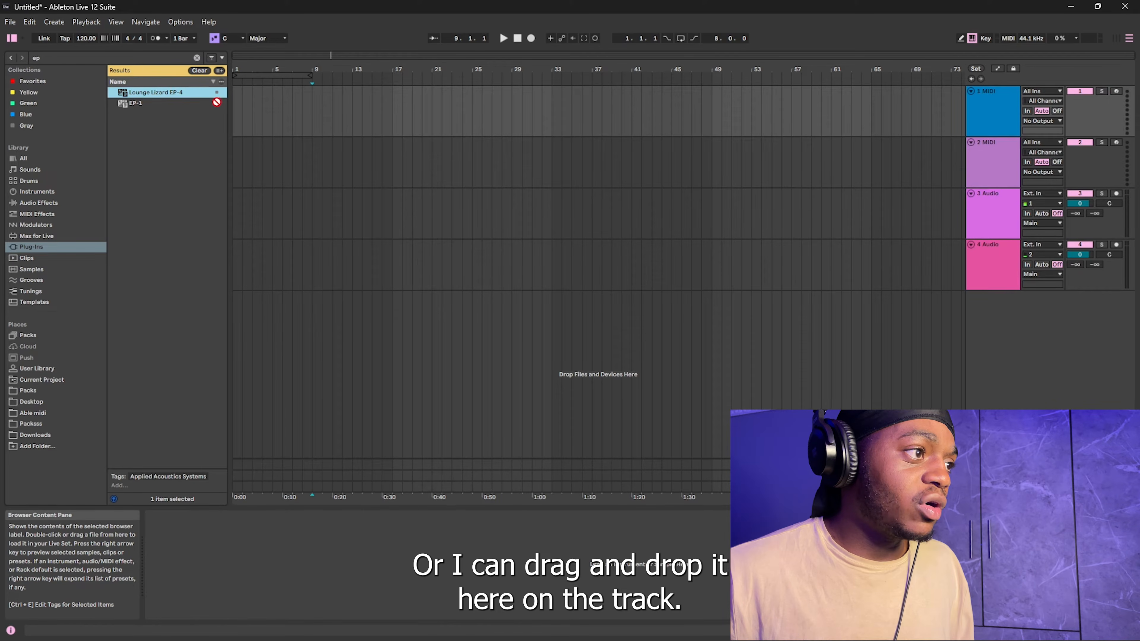
Step: Drop Lounge Lizard EP-4 onto the first MIDI track's arrangement lane, close its window, and undo the addition
drag(297, 114, 293, 108)
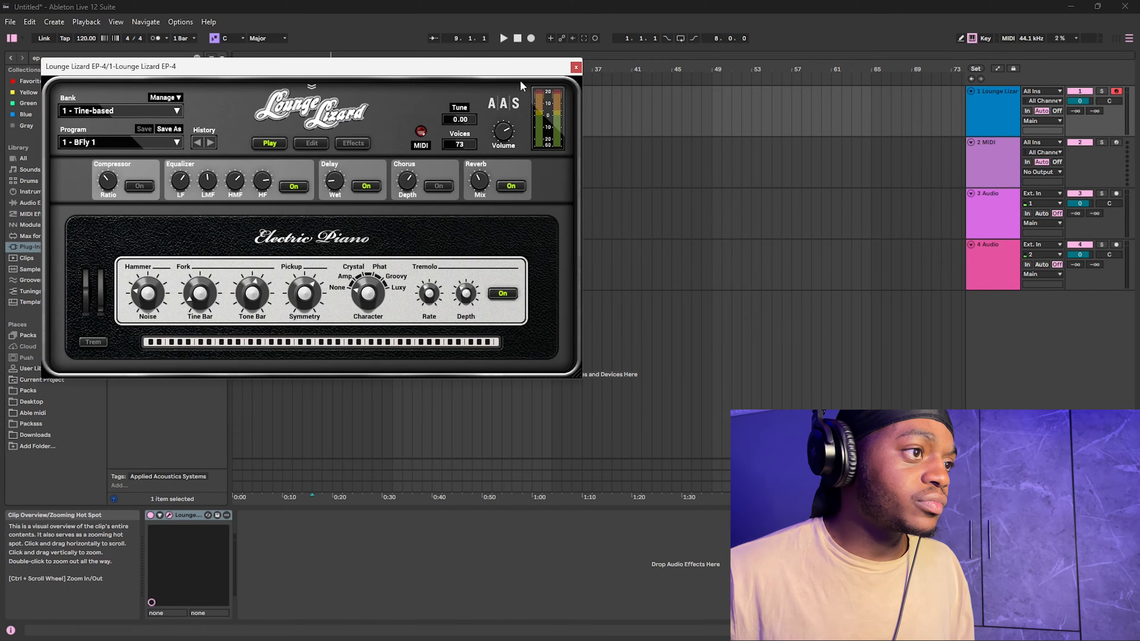
click(576, 67)
key(ctrl+z)
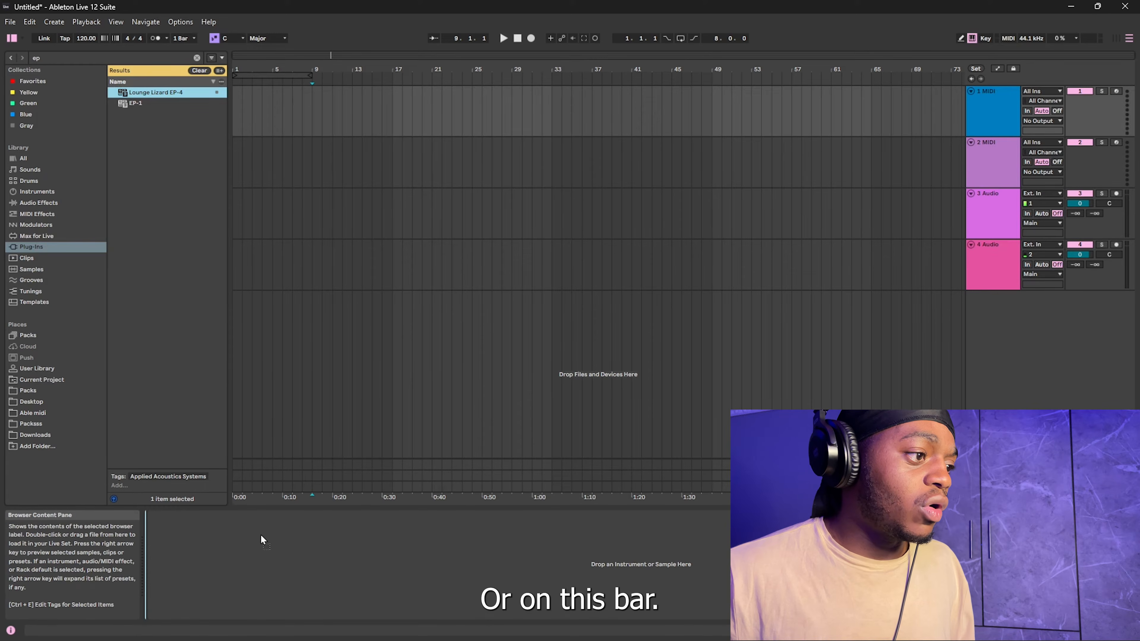
Step: Add Lounge Lizard EP-4 to the first MIDI track's device area, close the plug-in window, and leave that track selected
drag(113, 552, 338, 577)
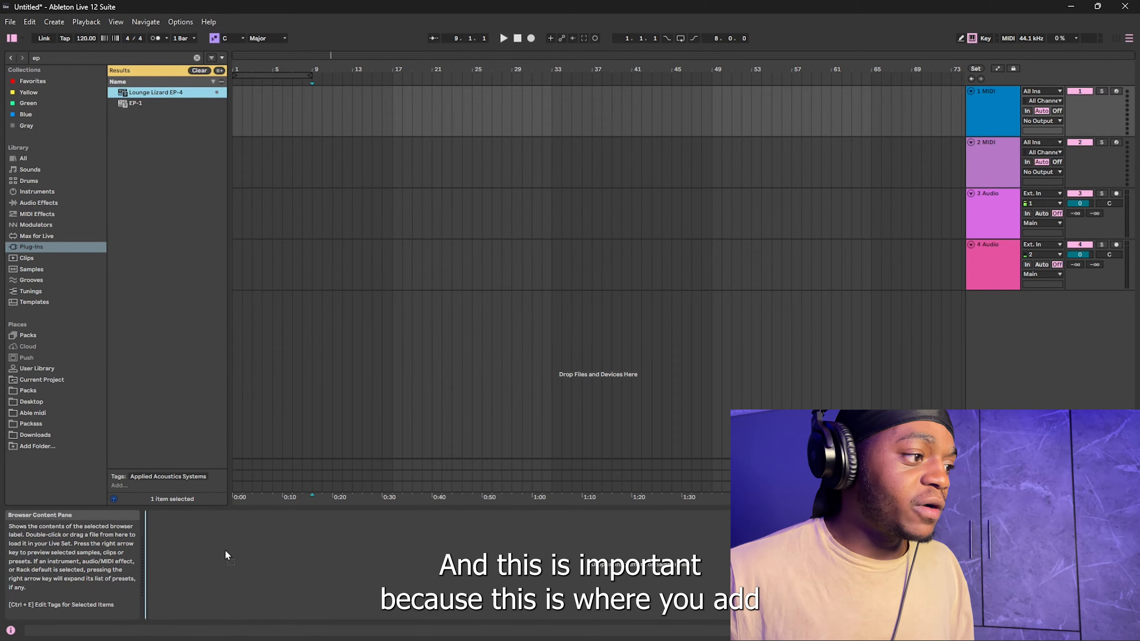
drag(195, 534, 233, 568)
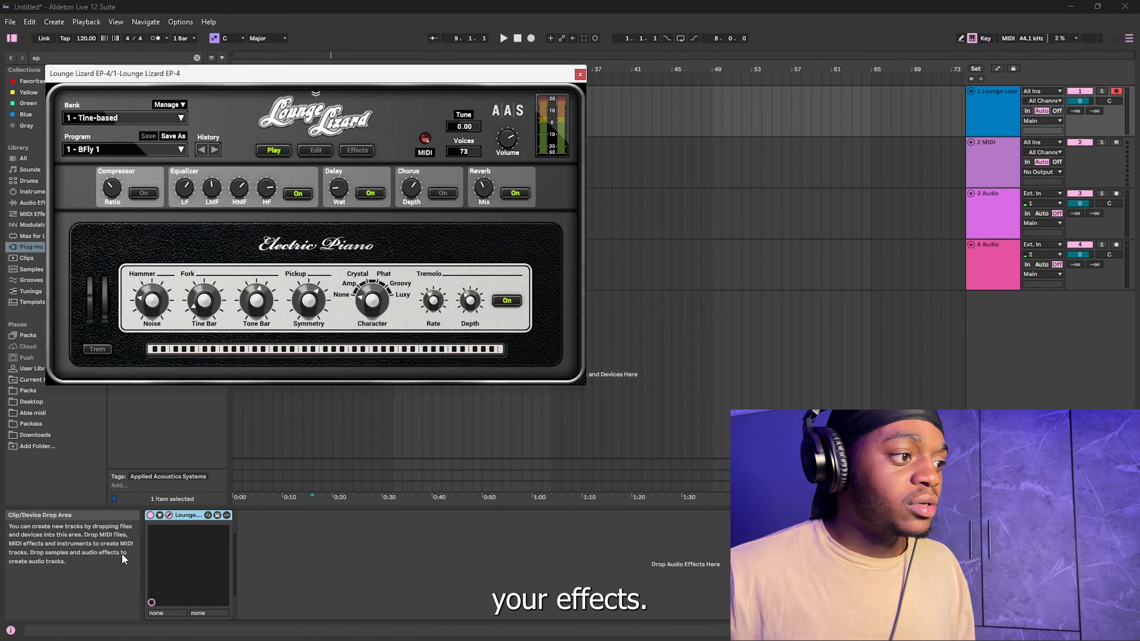
click(576, 75)
click(994, 173)
click(994, 116)
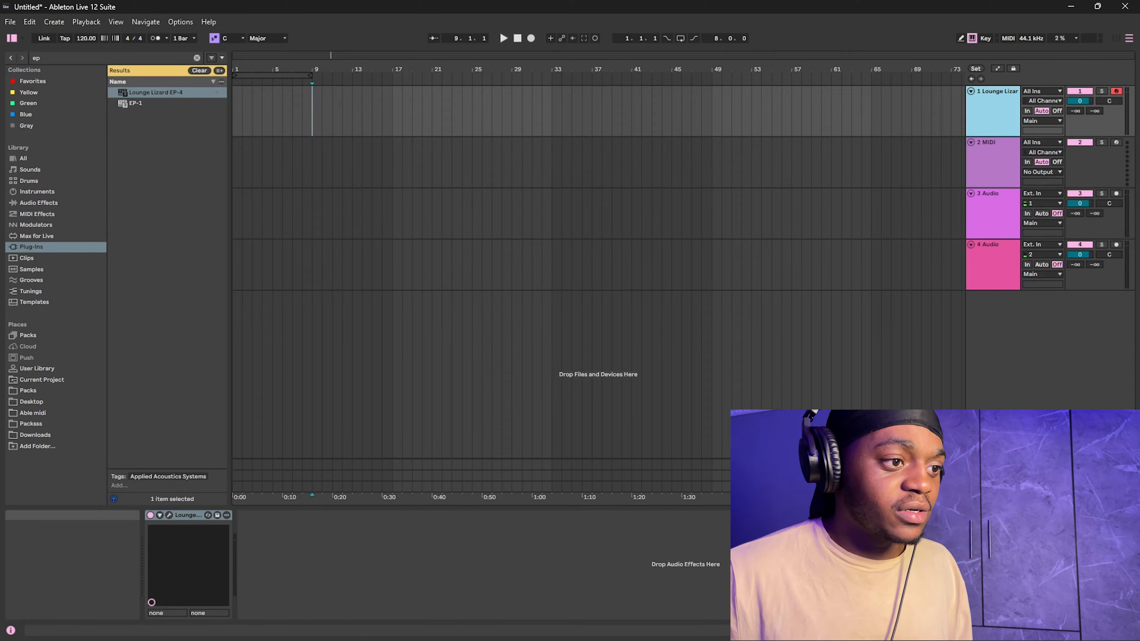
Step: Place the RKU_AST_118_mallet_loop_jaded_wet_Amin loop from the Packs folder's bells and mallet loops at bar 1 of the 3 Audio track
click(992, 211)
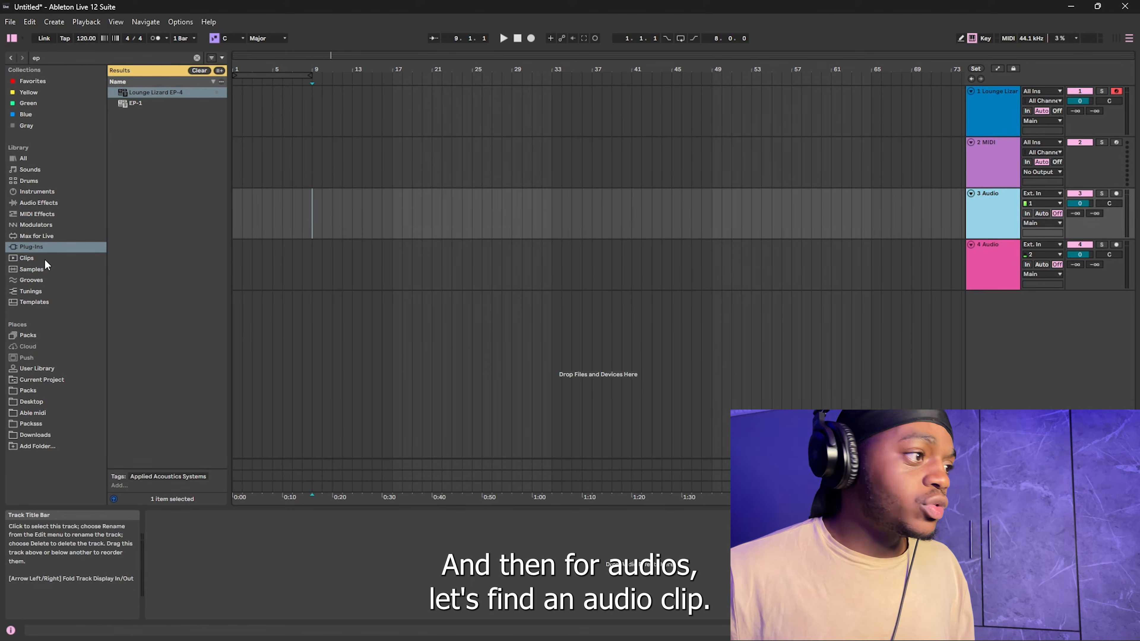
click(41, 391)
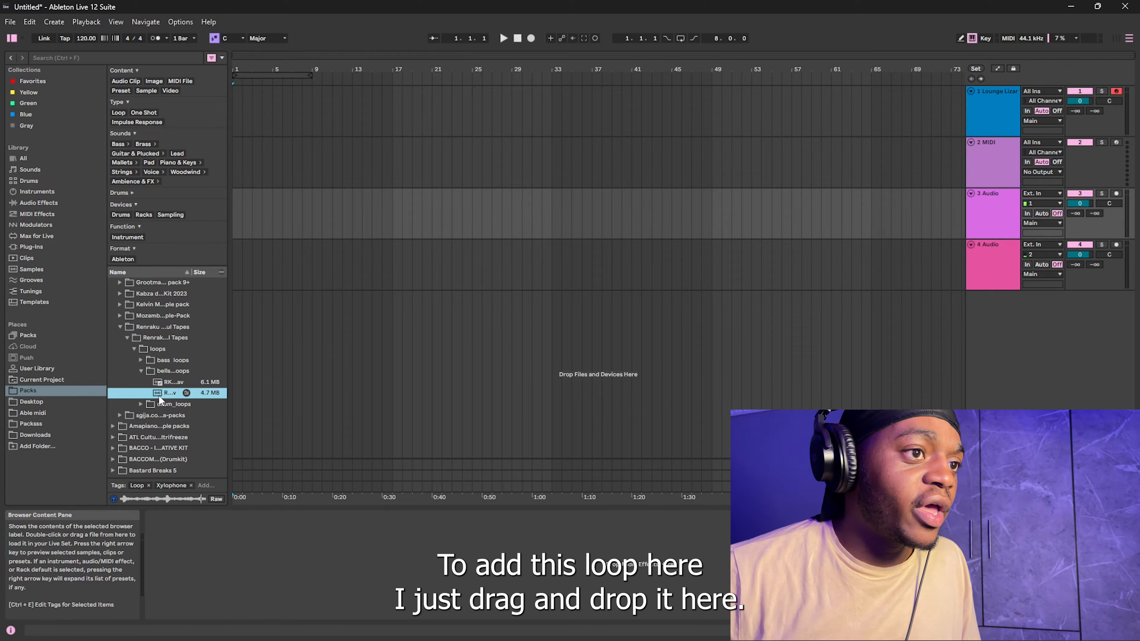
drag(164, 394, 237, 219)
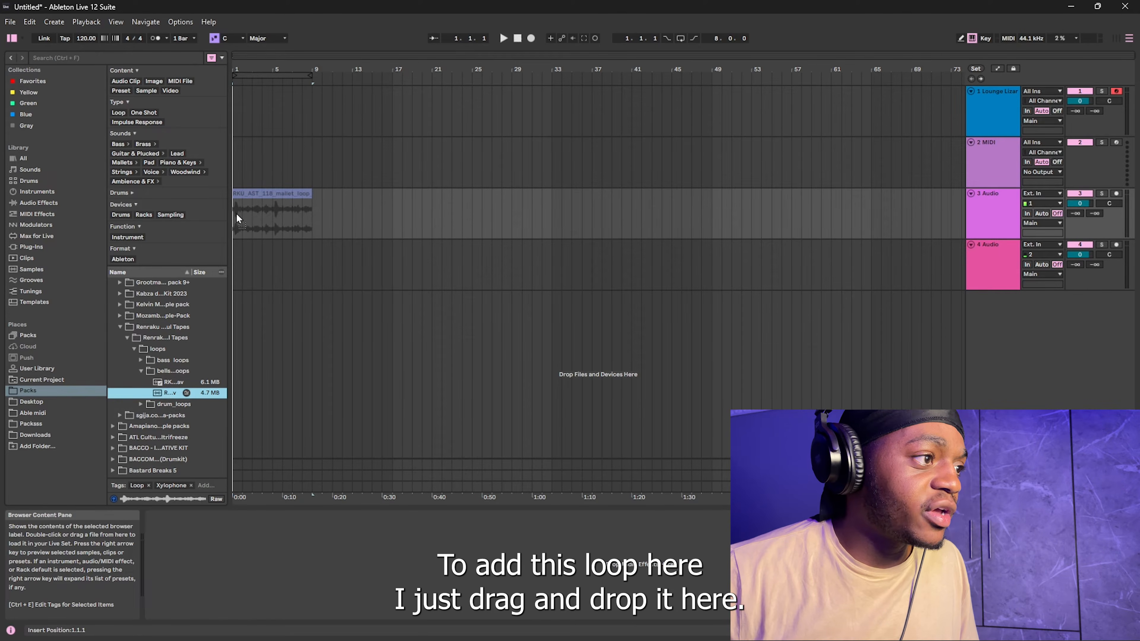
drag(237, 218, 238, 219)
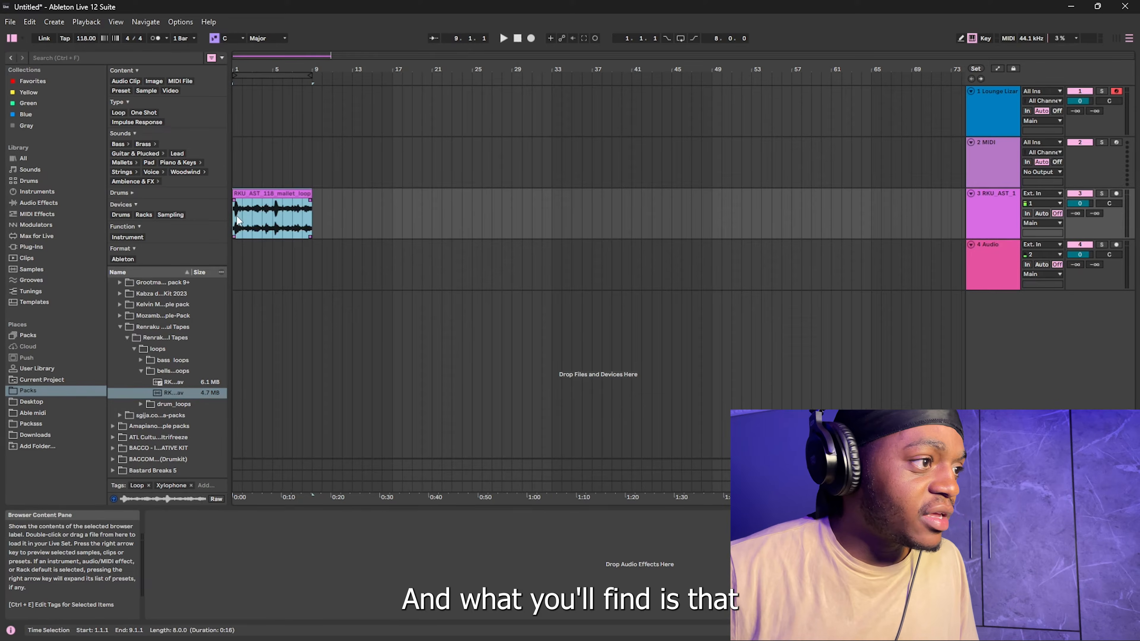
scroll(272, 222, up, 10)
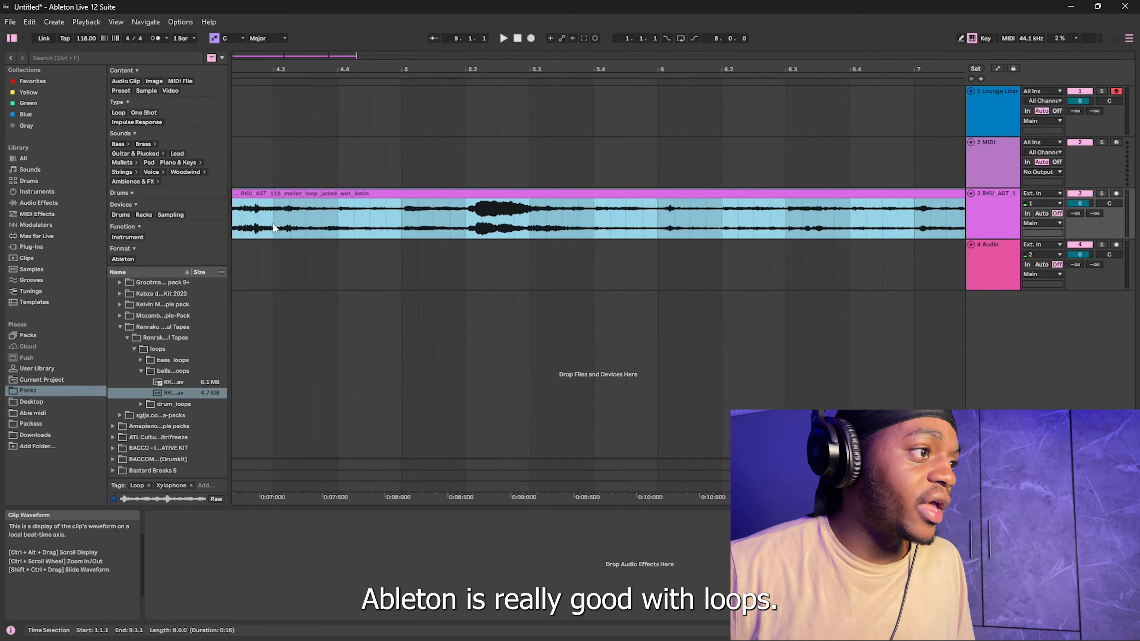
scroll(291, 207, down, 5)
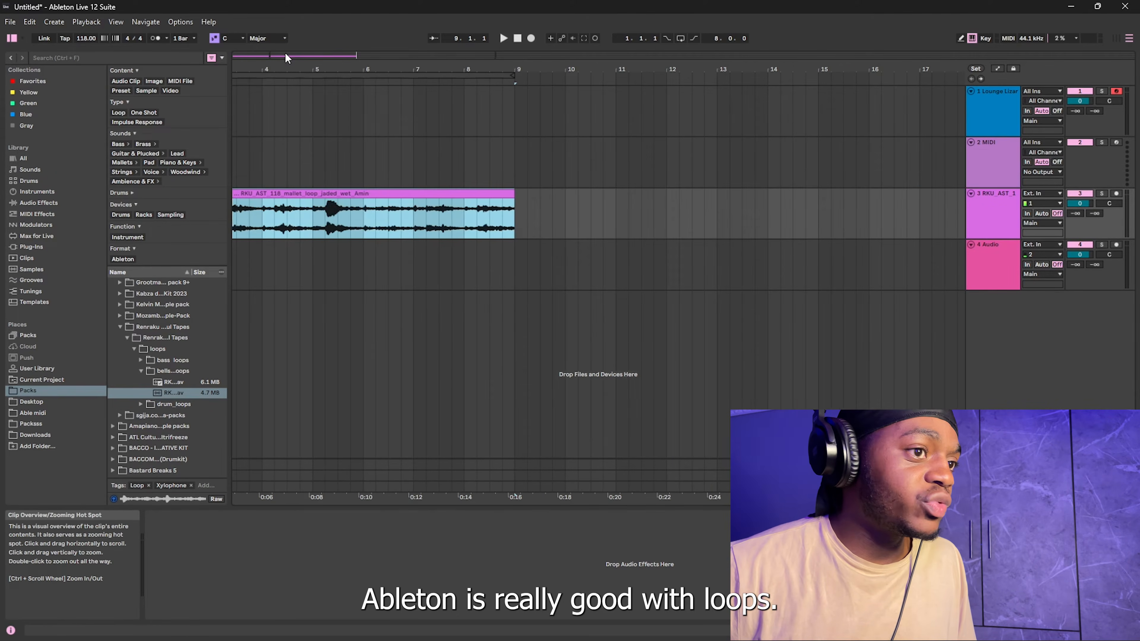
drag(286, 55, 173, 62)
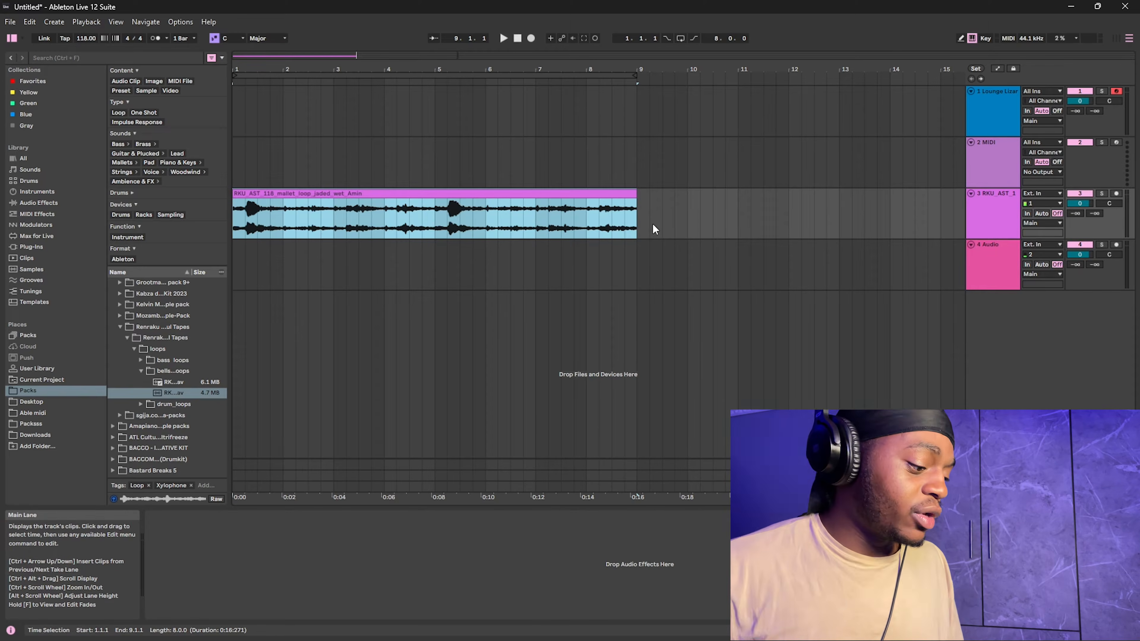
Step: Open the mallet loop clip in the Sample Editor and play a short part of it
key(shift+Tab)
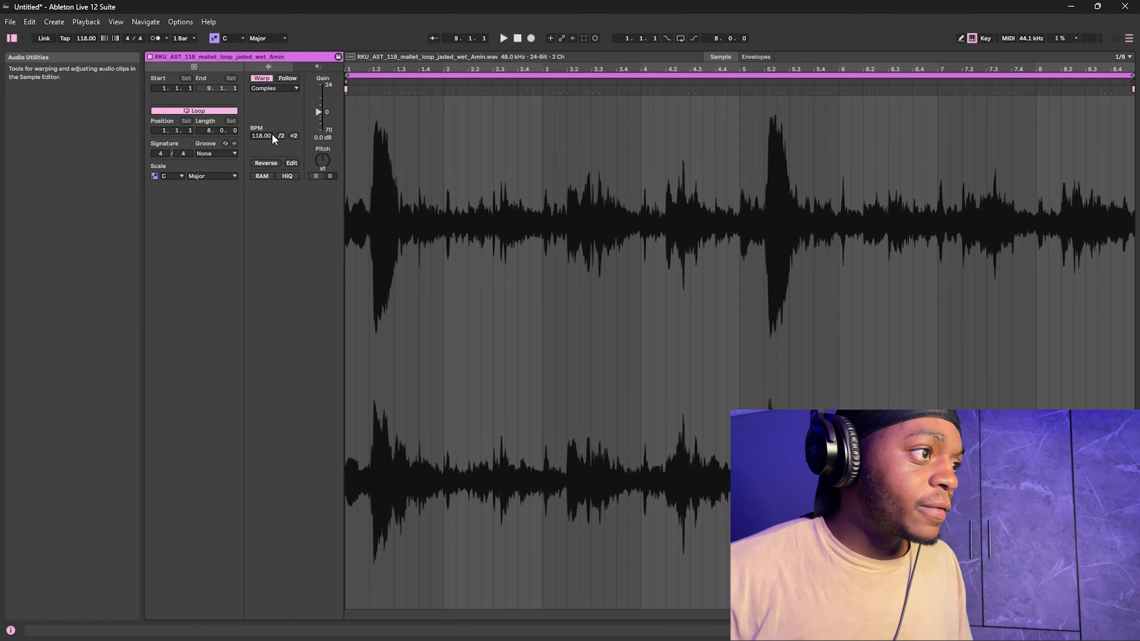
key(space)
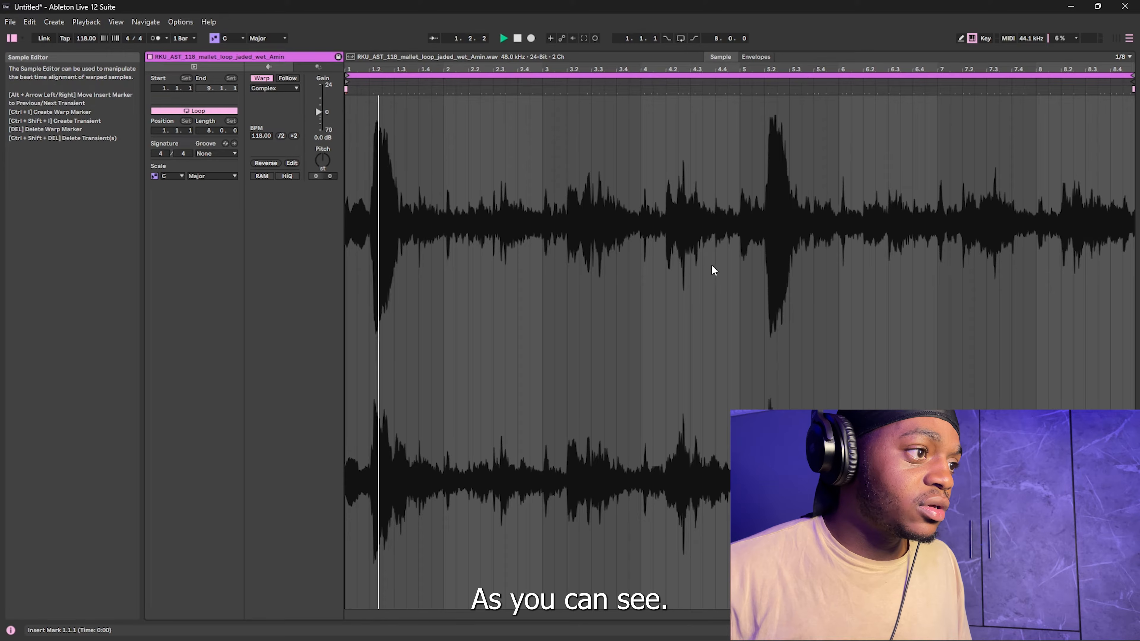
key(space)
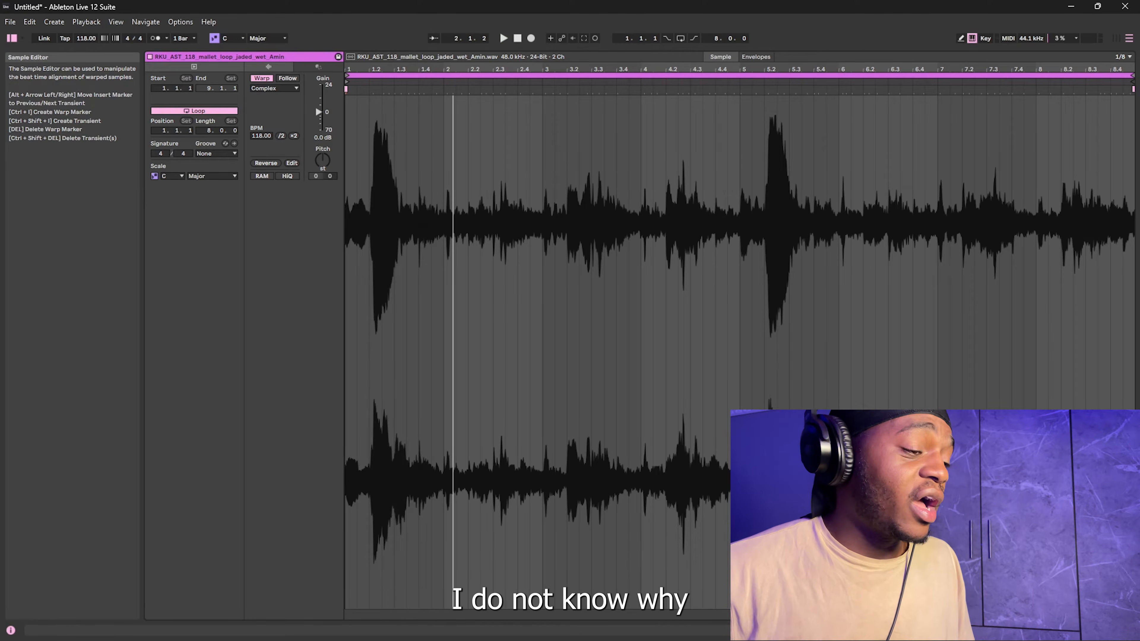
Step: Switch to FL Studio, show the browser, collapse the Plugin database and expand the Packs folder
click(636, 628)
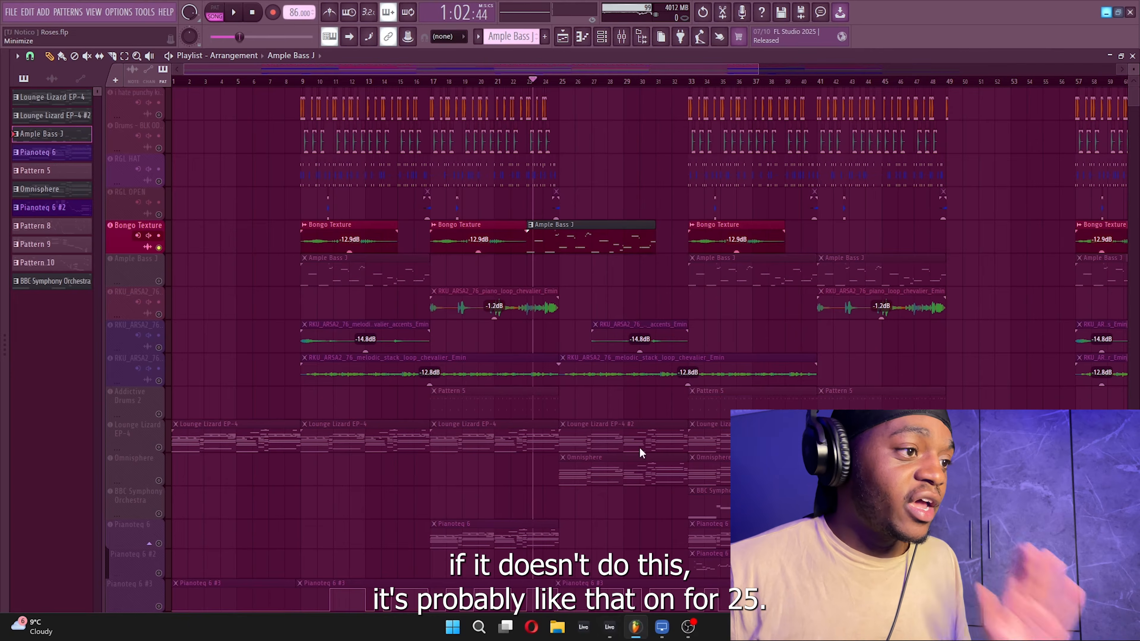
click(3, 411)
scroll(116, 280, up, 15)
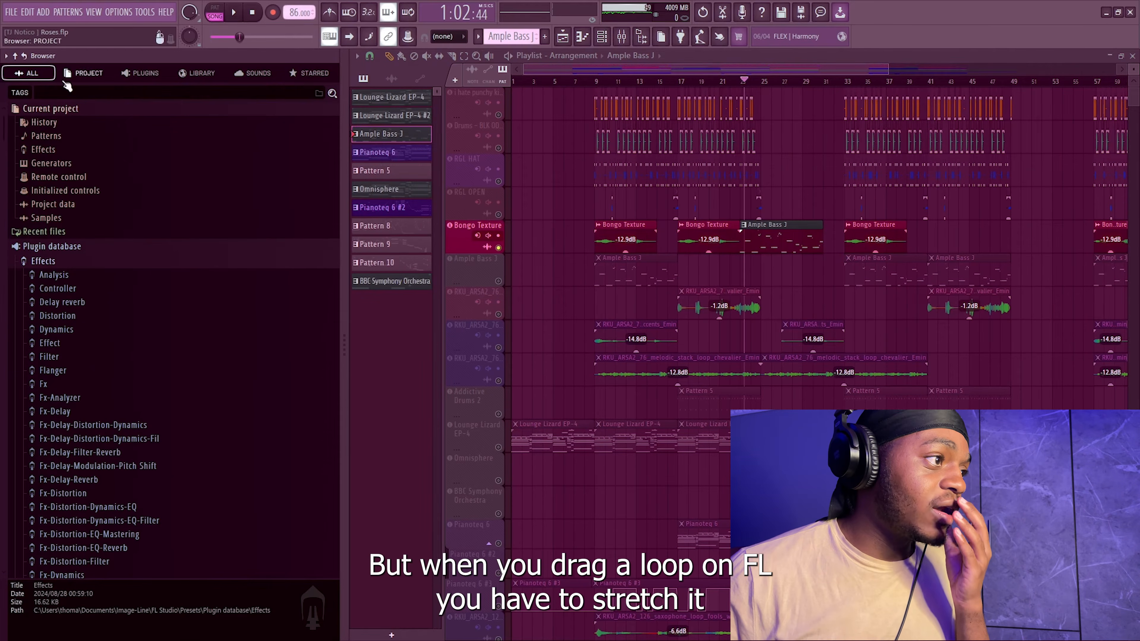
click(54, 247)
scroll(32, 404, down, 3)
click(47, 406)
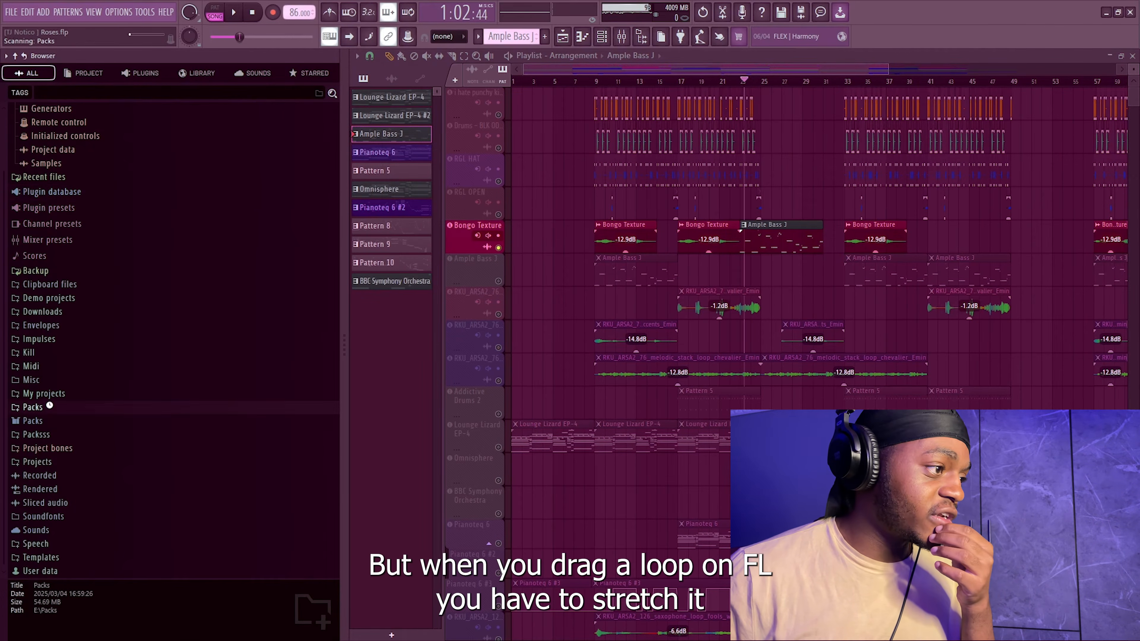
Step: Find RKU_AST_118_mallet_loop_jaded_wet_Amin in the bells_and_mallet_loops folder and place it on Track 21 of the playlist
scroll(179, 387, down, 5)
scroll(182, 388, down, 20)
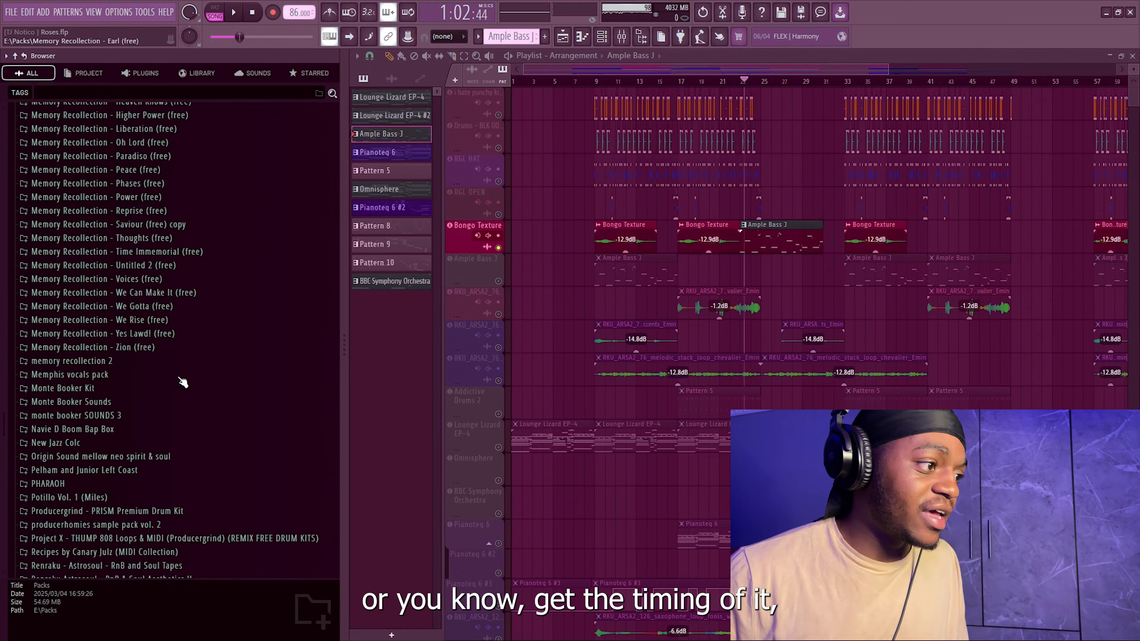
scroll(180, 369, down, 8)
scroll(180, 341, up, 18)
scroll(181, 314, up, 20)
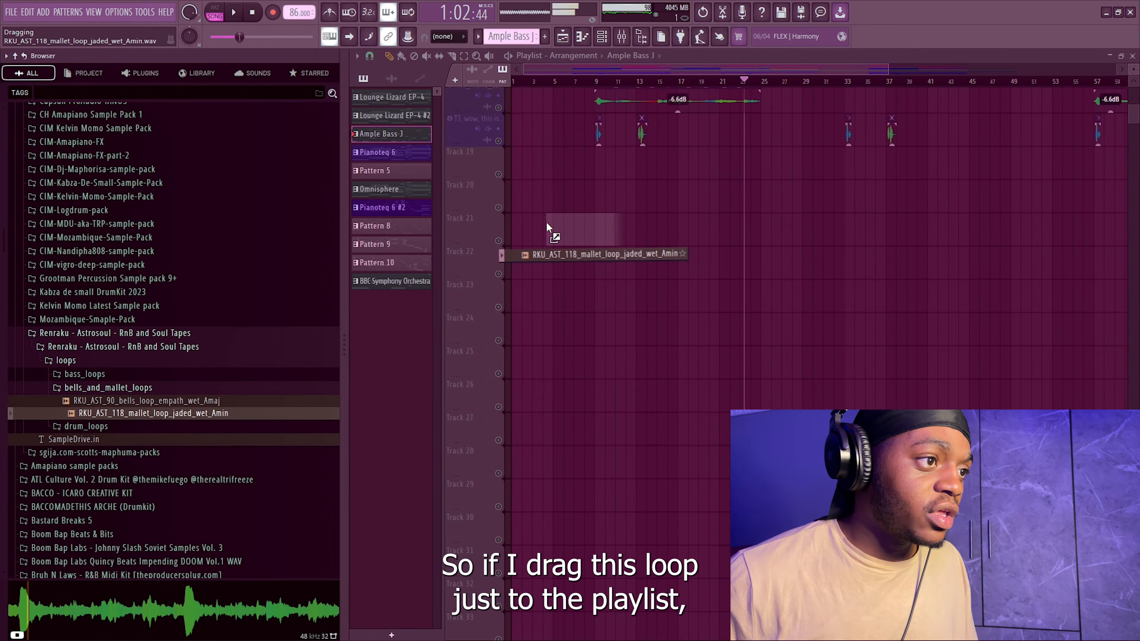
drag(547, 229, 547, 224)
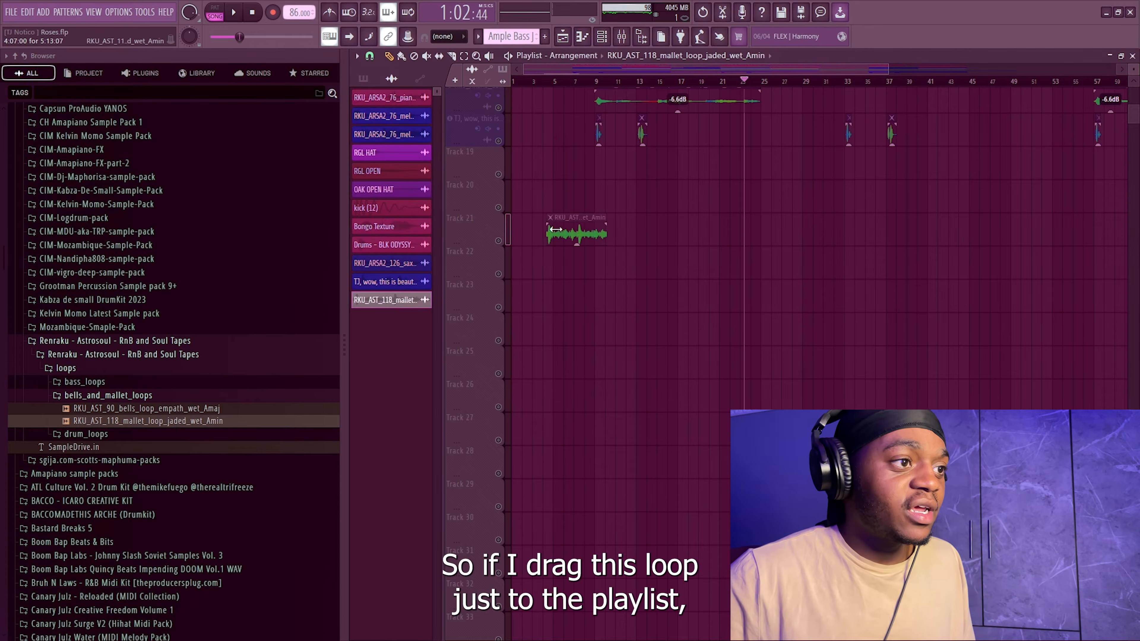
Step: Hide the browser and move the mallet loop clip on Track 21 to bar 1
key(alt+F8)
click(579, 226)
click(578, 225)
key(Escape)
right_click(608, 234)
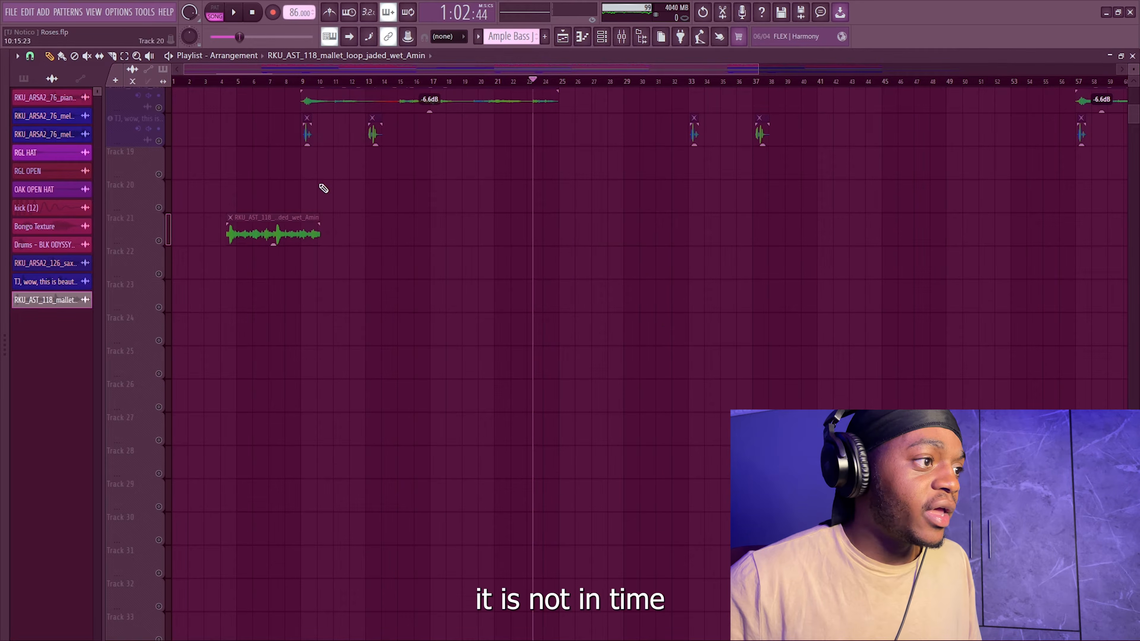
scroll(290, 89, down, 2)
drag(280, 221, 198, 226)
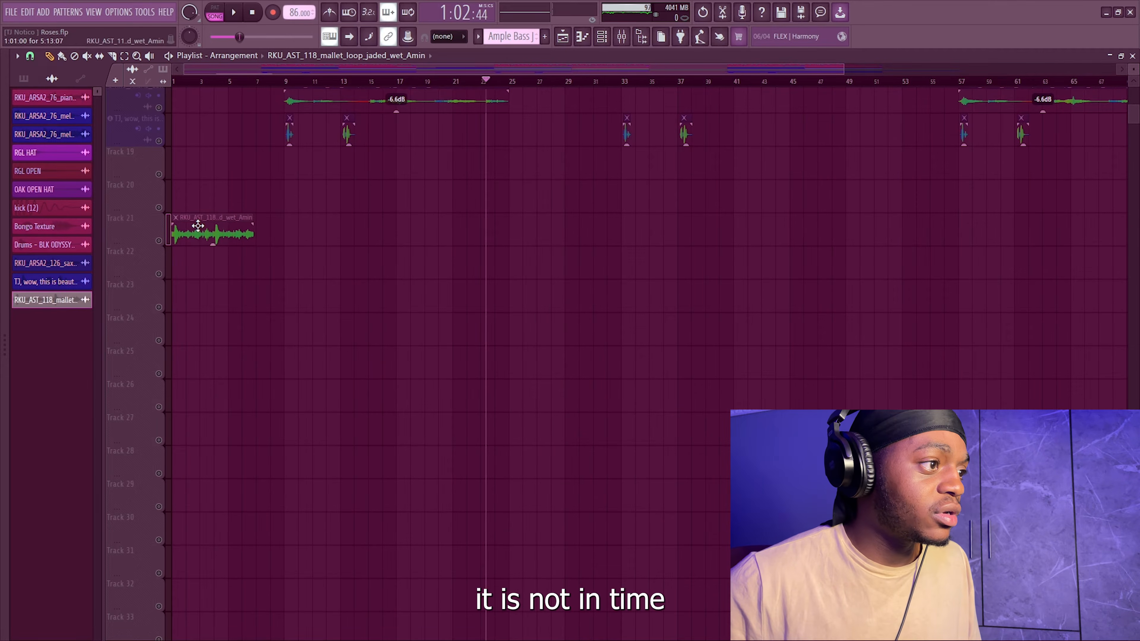
Step: Open the mixer to examine how the mallet loop is routed, and switch back to Ableton Live
right_click(141, 226)
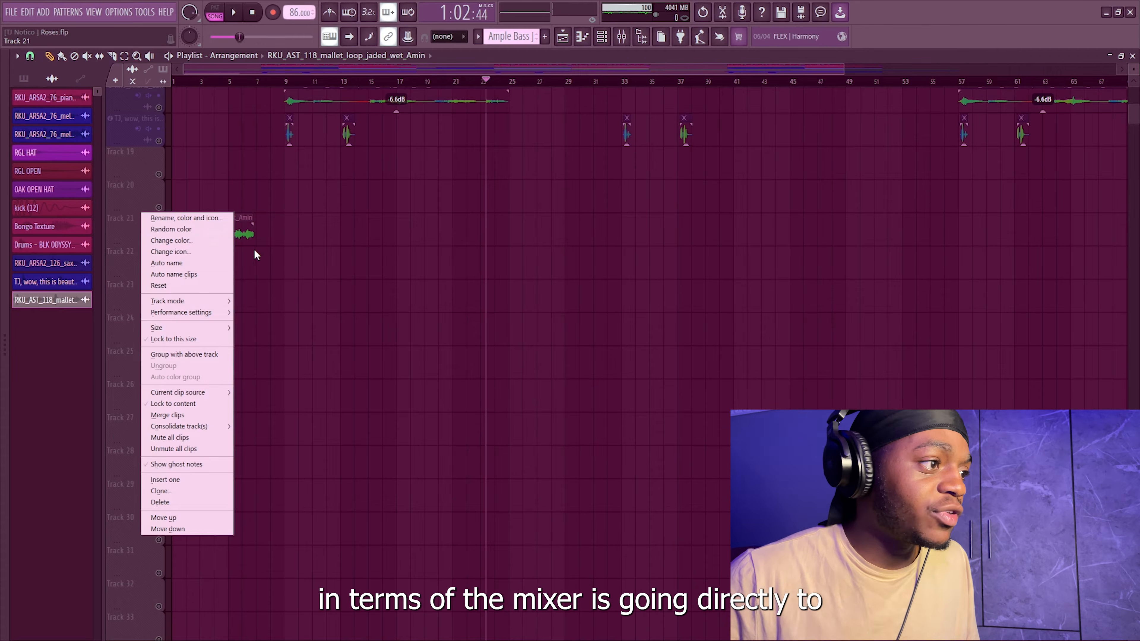
click(255, 211)
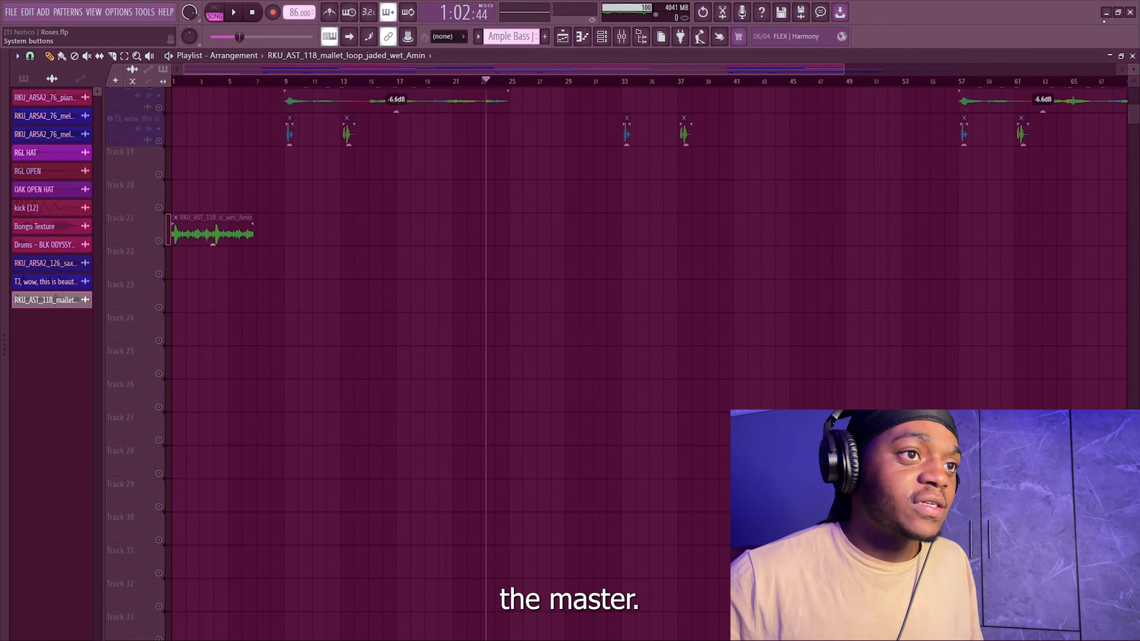
click(622, 36)
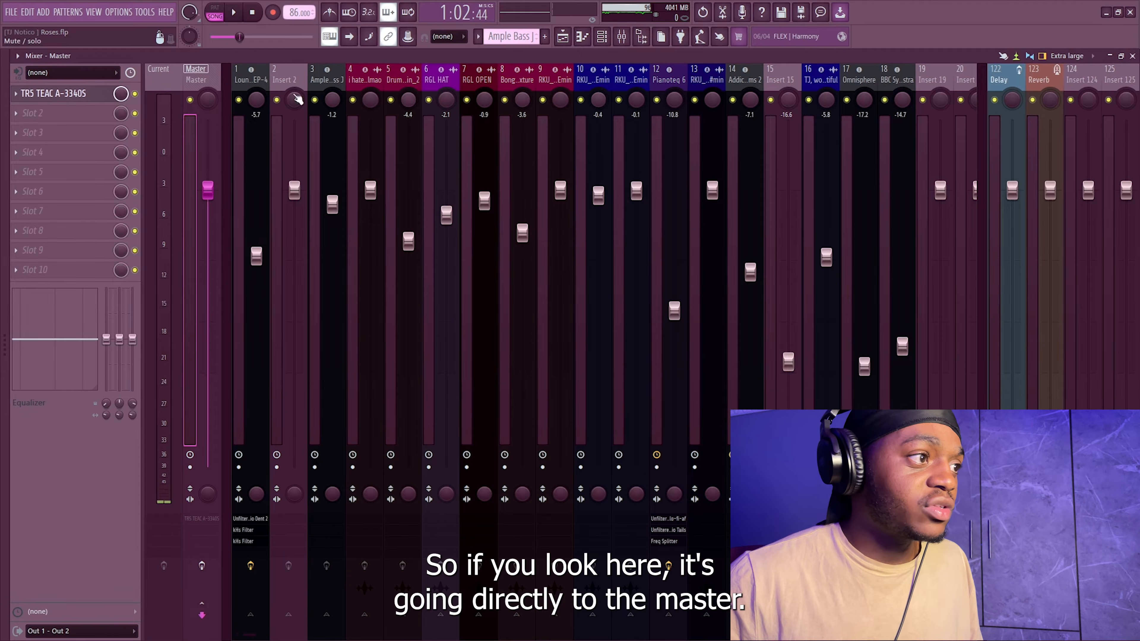
key(alt+o)
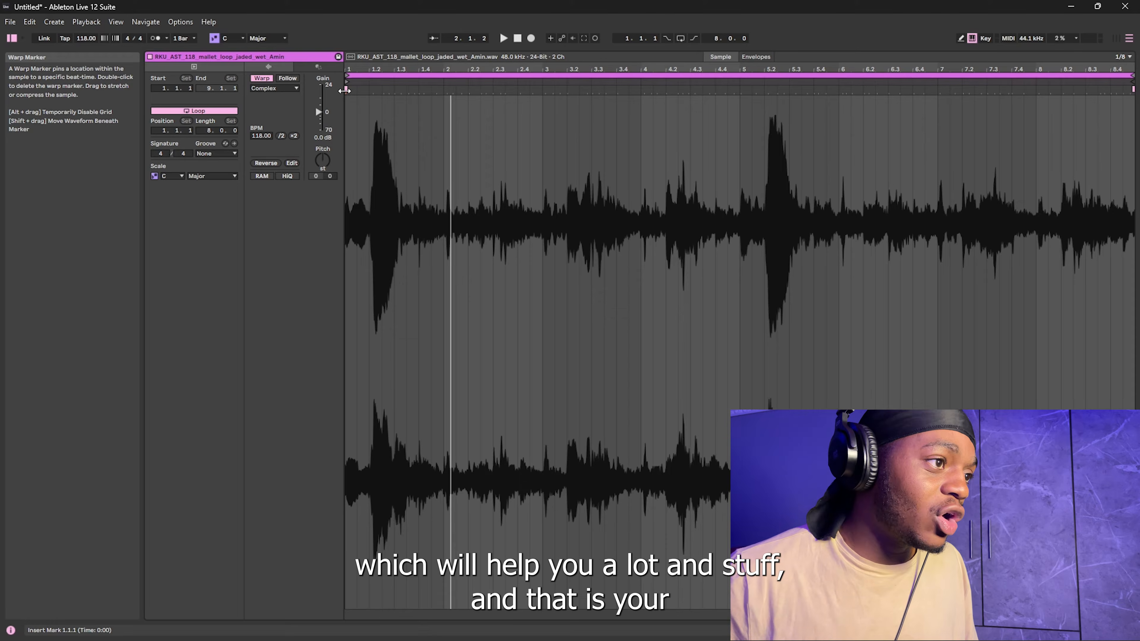
Step: Warp the mallet loop by moving its bar 5 marker to bar 3, play the result, undo the move and stop playback
click(736, 228)
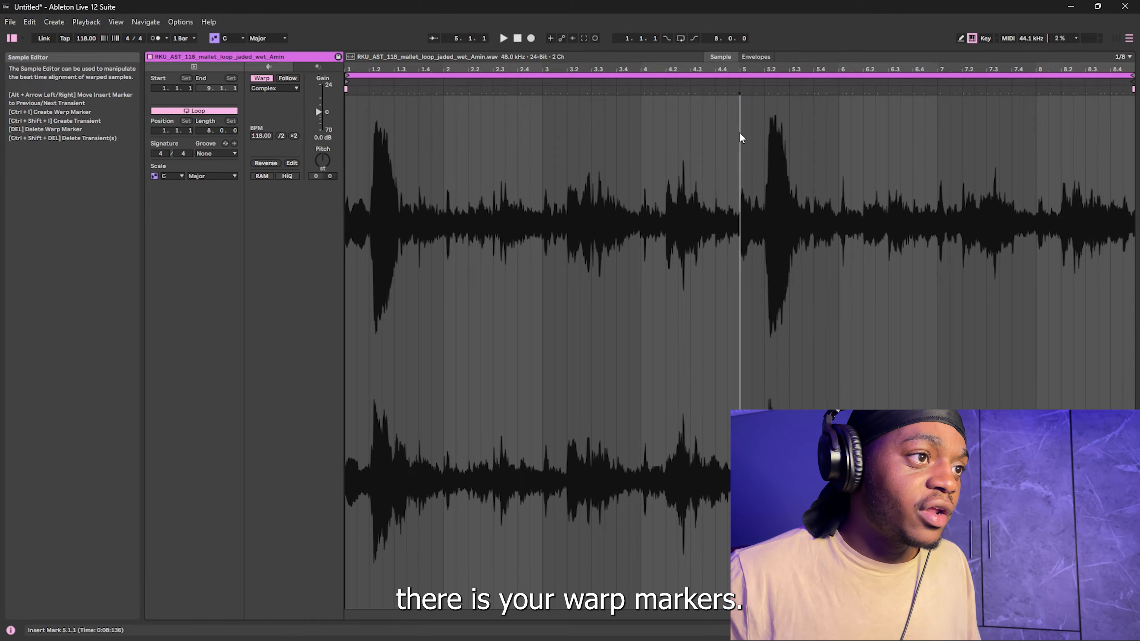
mouse_move(736, 91)
mouse_down()
mouse_move(527, 129)
mouse_move(542, 122)
mouse_up()
key(space)
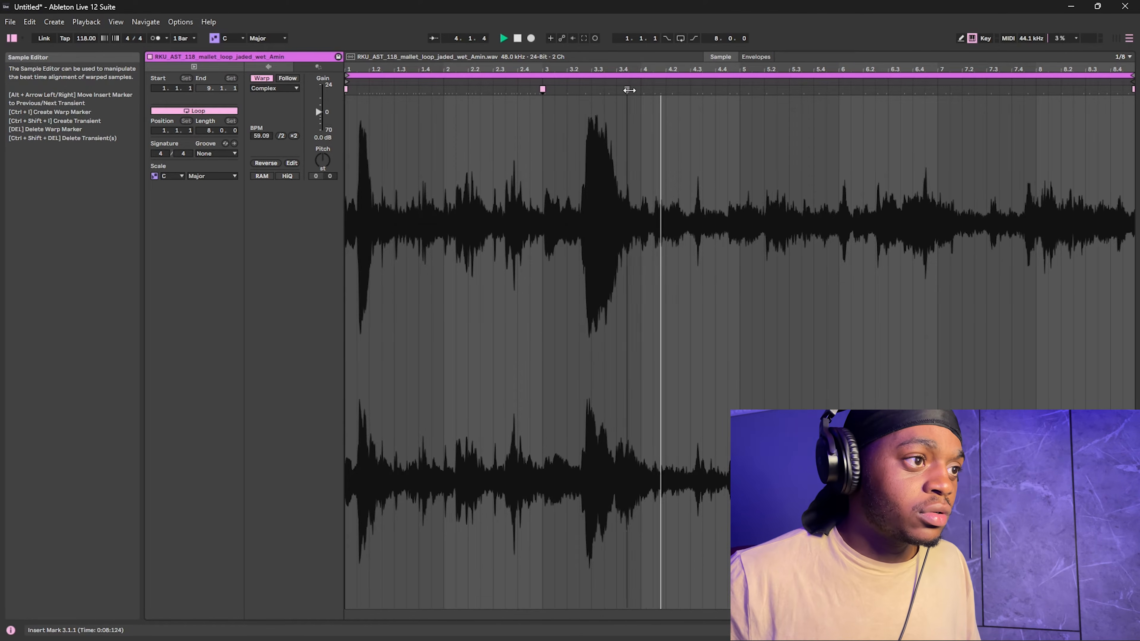
key(ctrl+z)
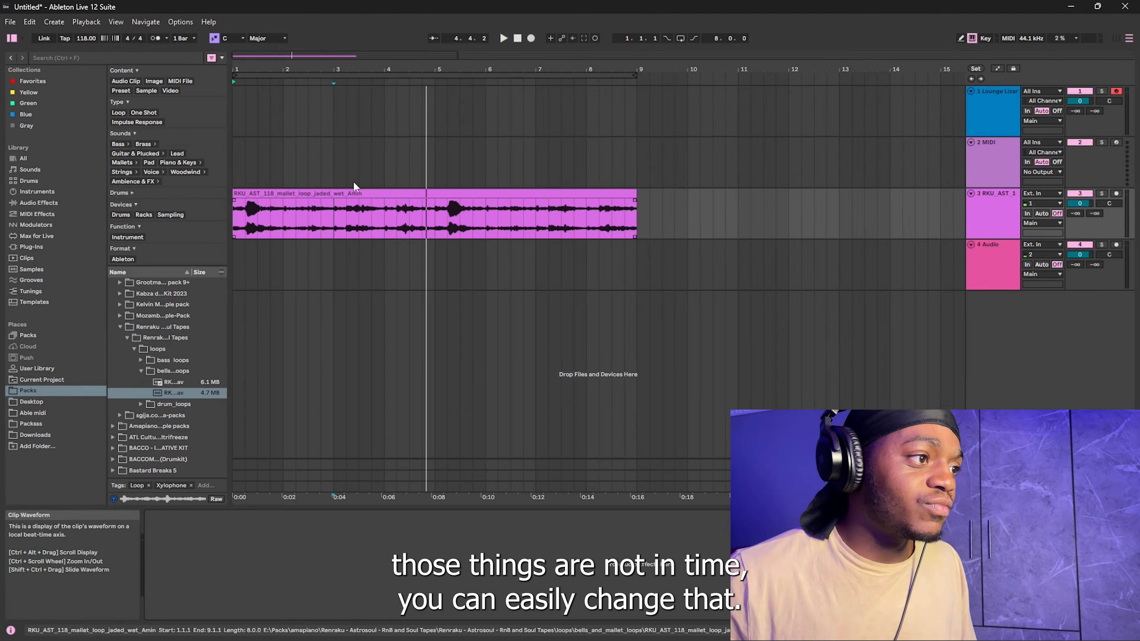
click(517, 38)
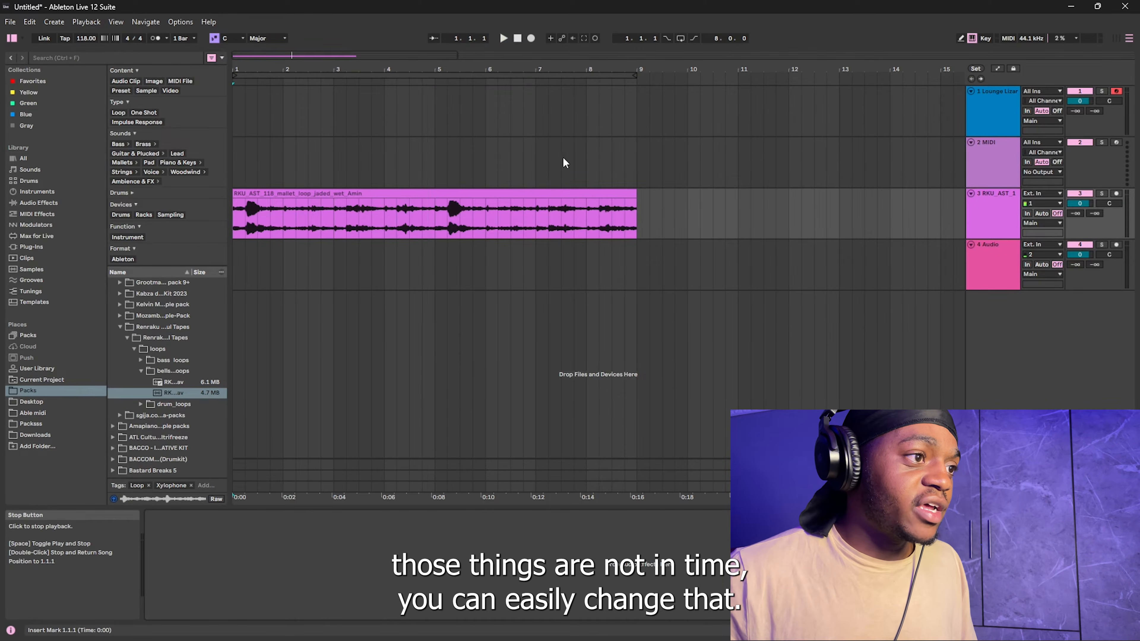
Step: Shorten the mallet loop clip's loop section to 3 bars, ending at 4.1.1, and return to the arrangement
scroll(341, 216, down, 4)
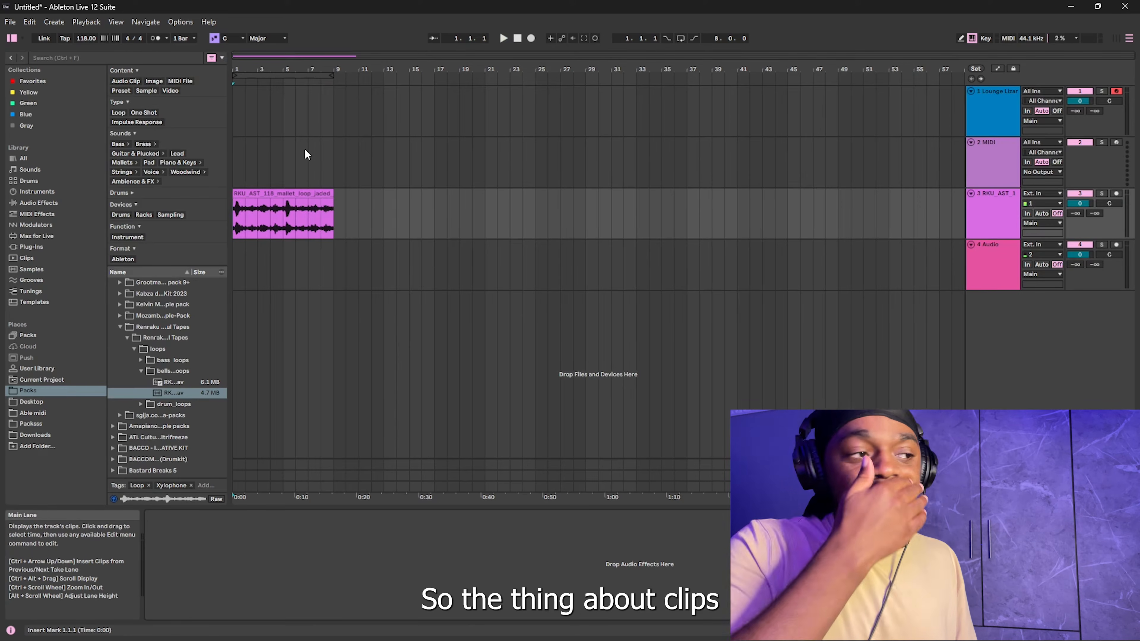
double_click(295, 191)
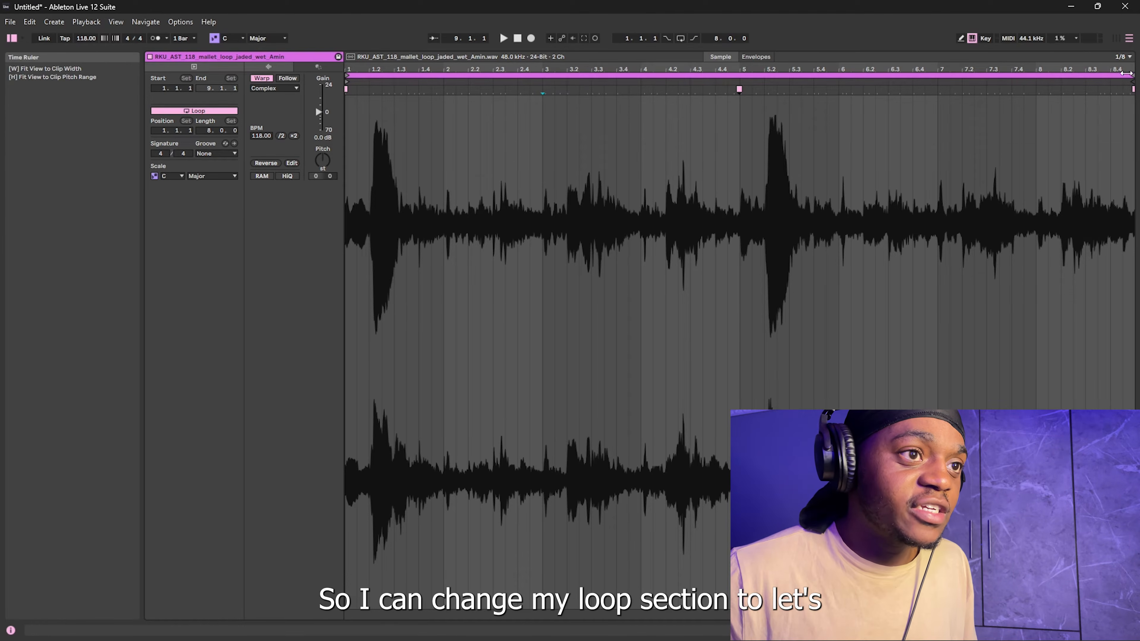
drag(1128, 78, 652, 77)
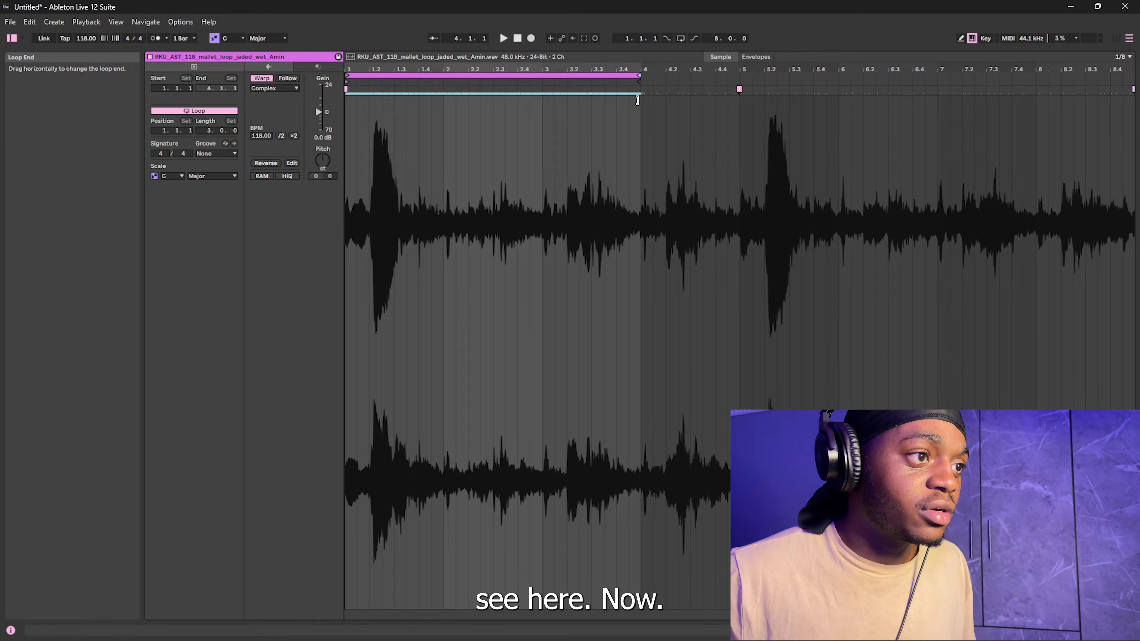
key(Tab)
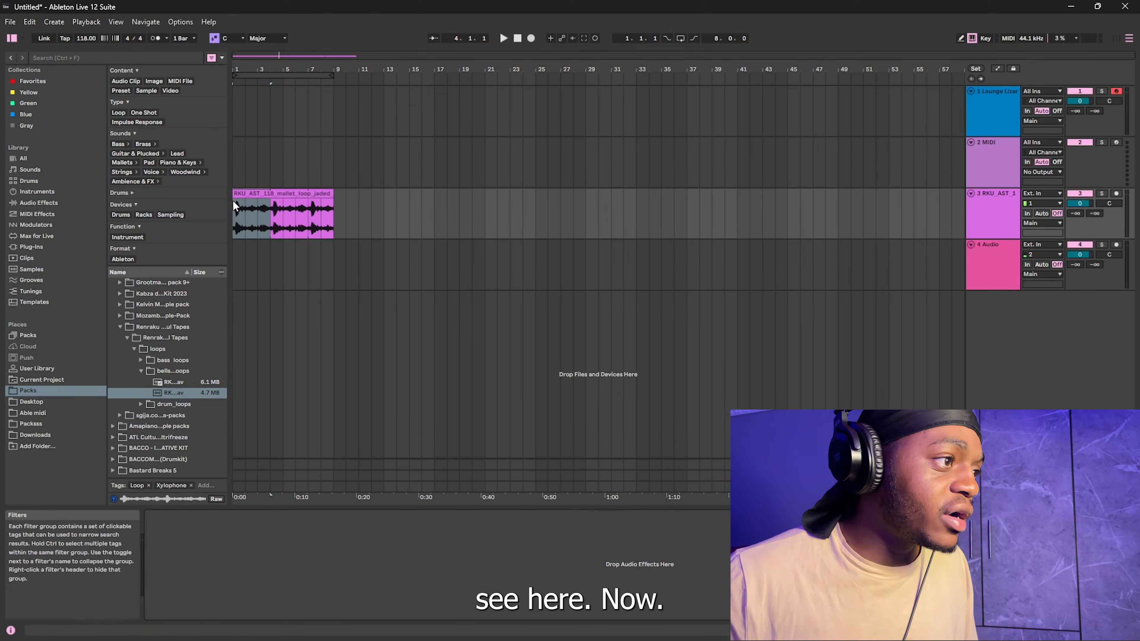
Step: Play the mallet loop clip in the arrangement, stop it, and extend the clip's end to about 12.3.1
scroll(242, 193, up, 3)
key(space)
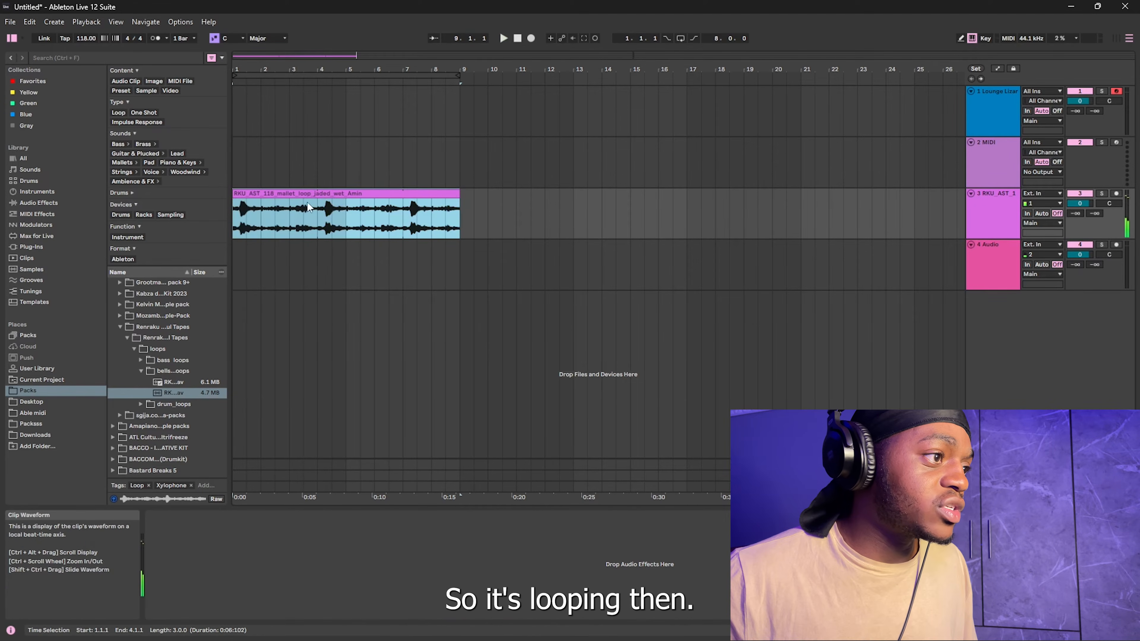
key(space)
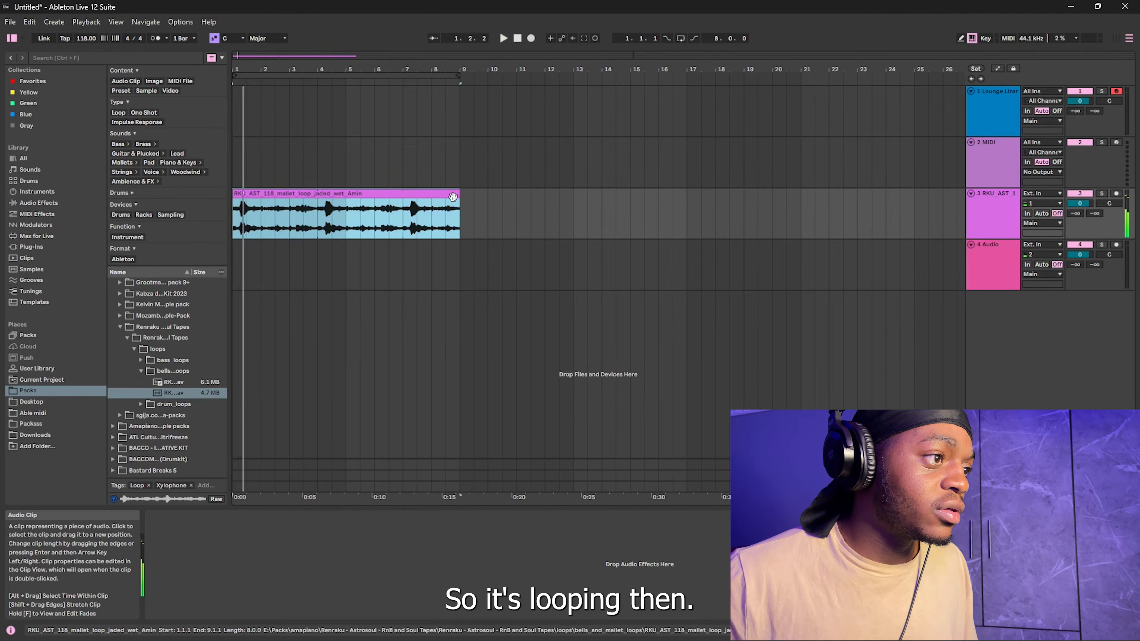
drag(459, 197, 557, 196)
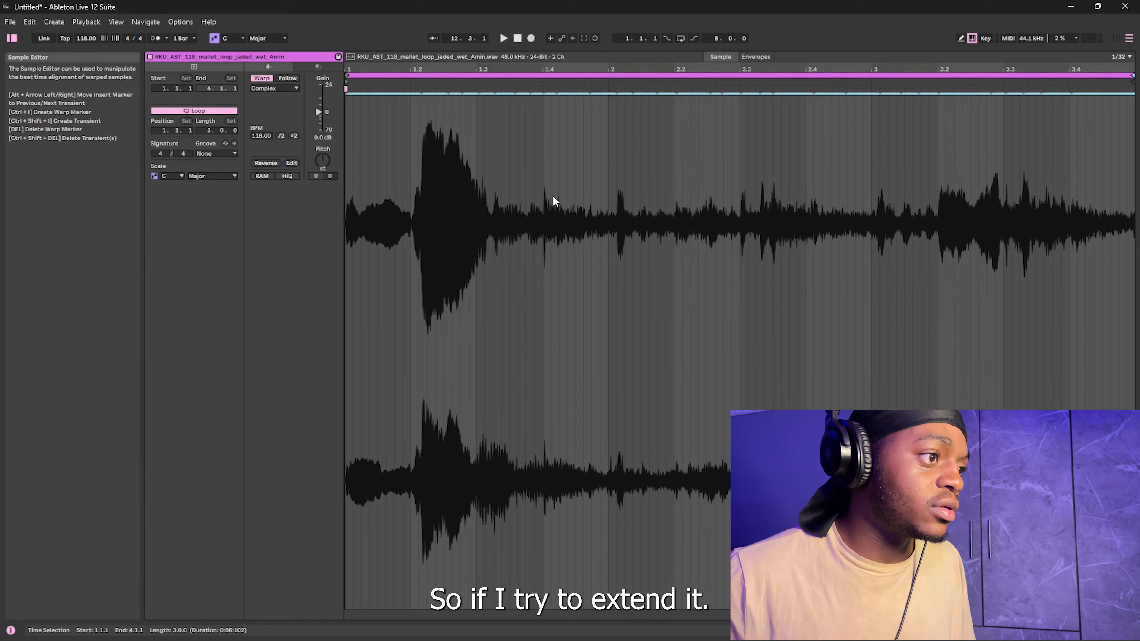
Step: Try to crop the mallet loop's sample to its 3-bar time selection, and play the looped clip in the arrangement
scroll(576, 120, down, 3)
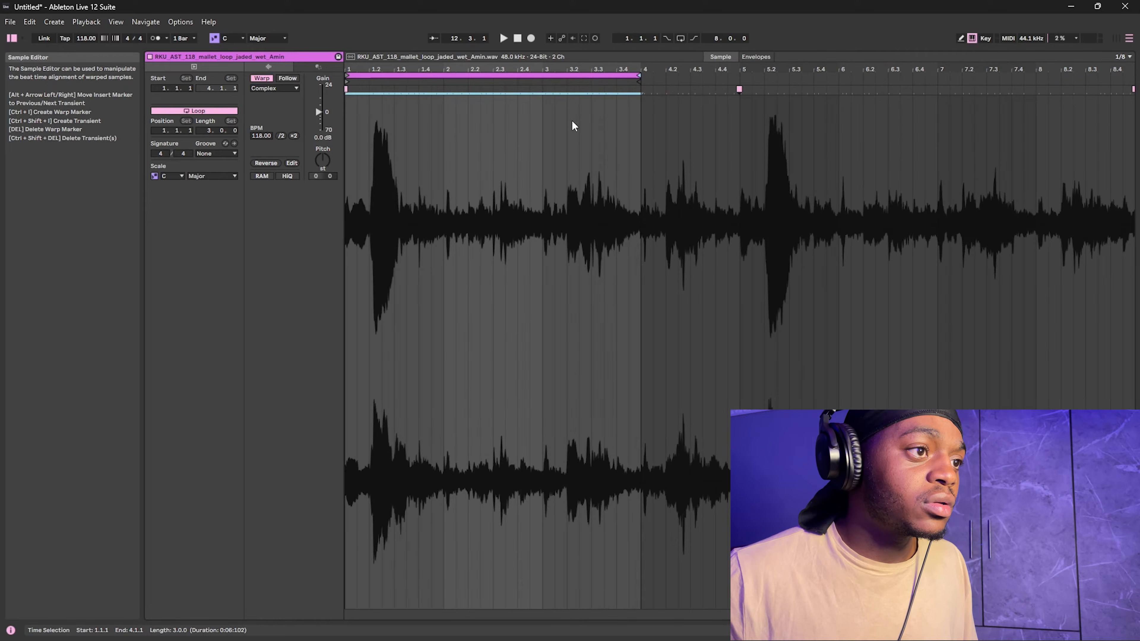
right_click(590, 76)
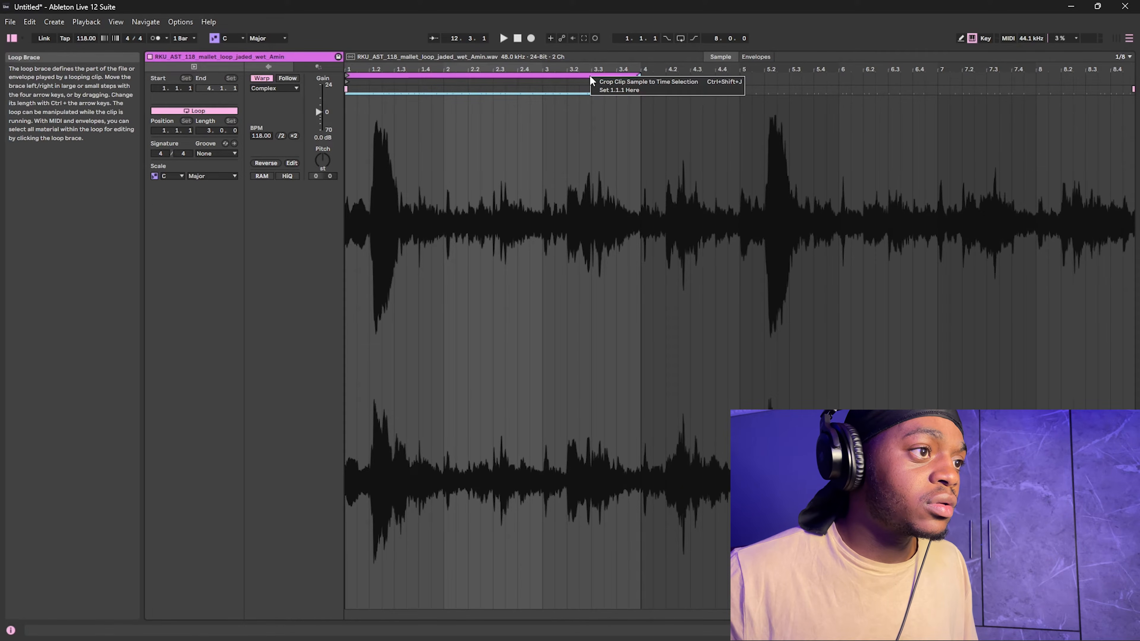
click(619, 82)
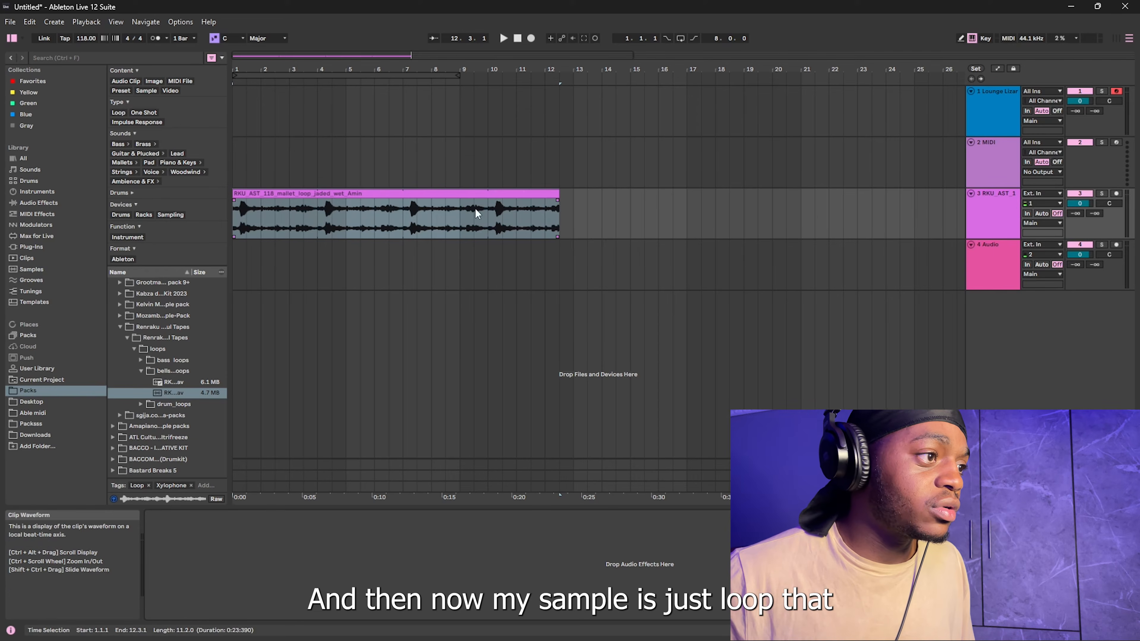
key(space)
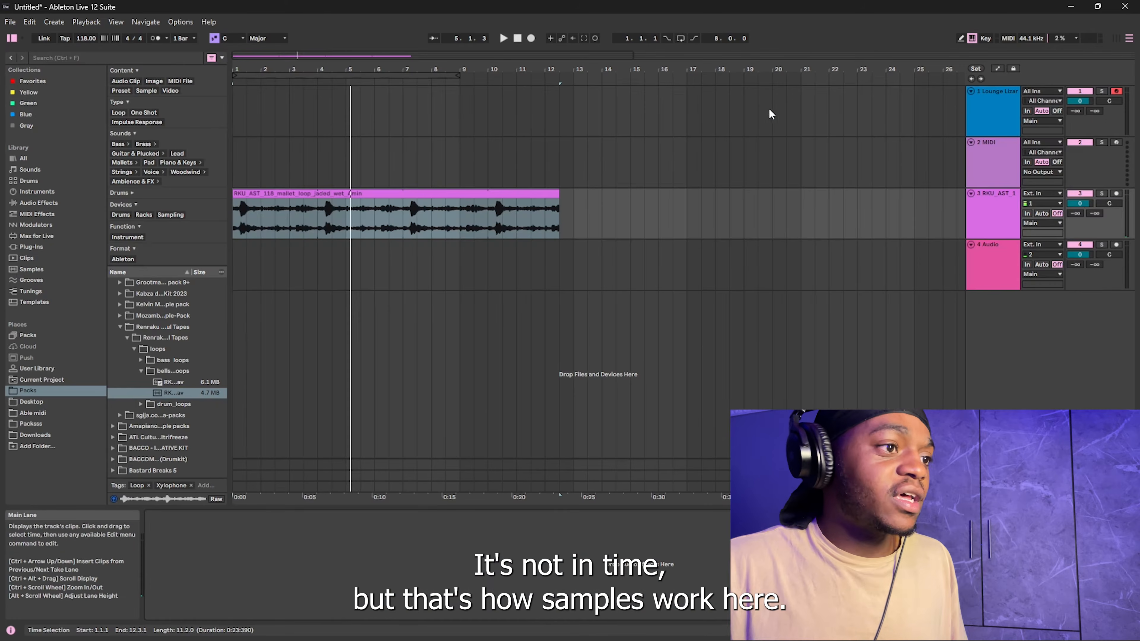
Step: Switch to FL Studio, stretch the mallet loop's time to 8 bars, and duplicate its playlist clip at bar 9
mouse_move(695, 638)
click(634, 627)
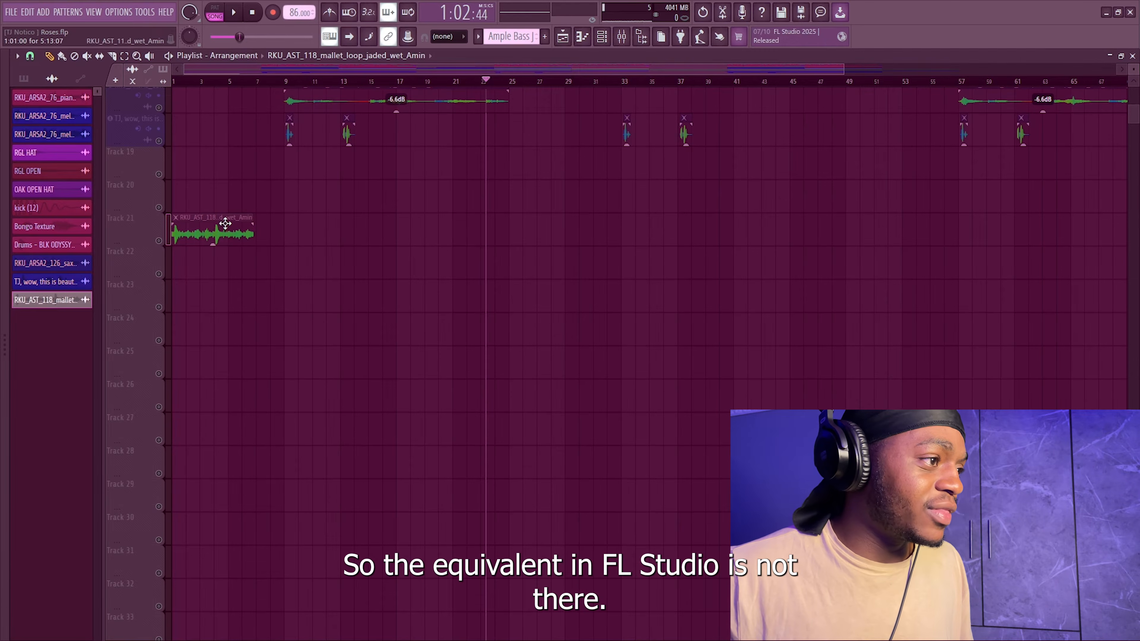
double_click(224, 221)
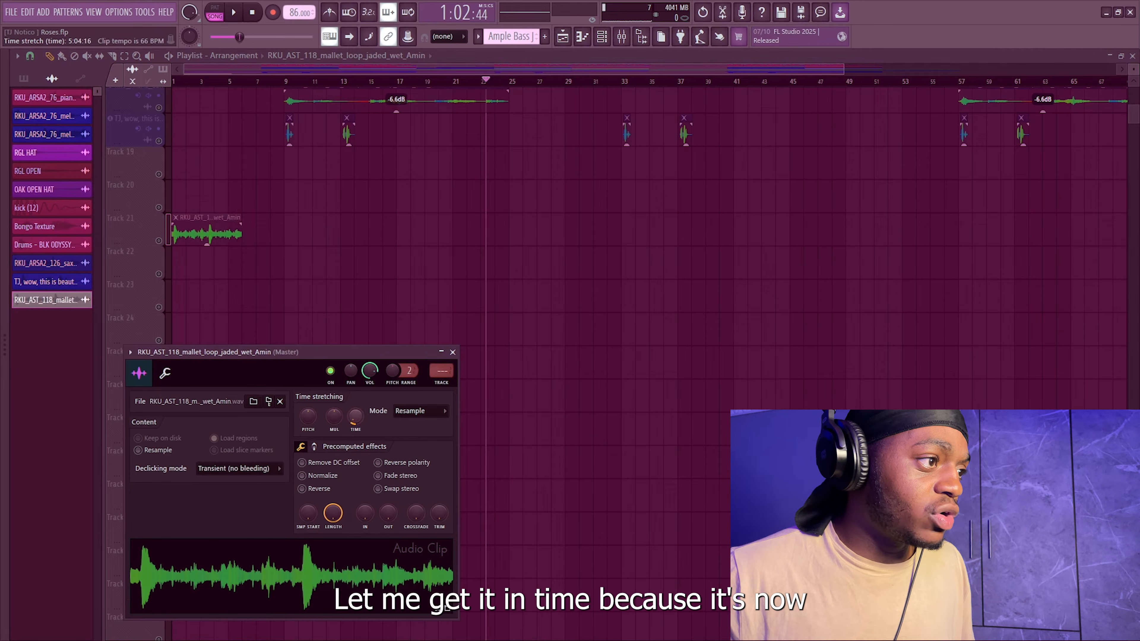
drag(355, 417, 356, 422)
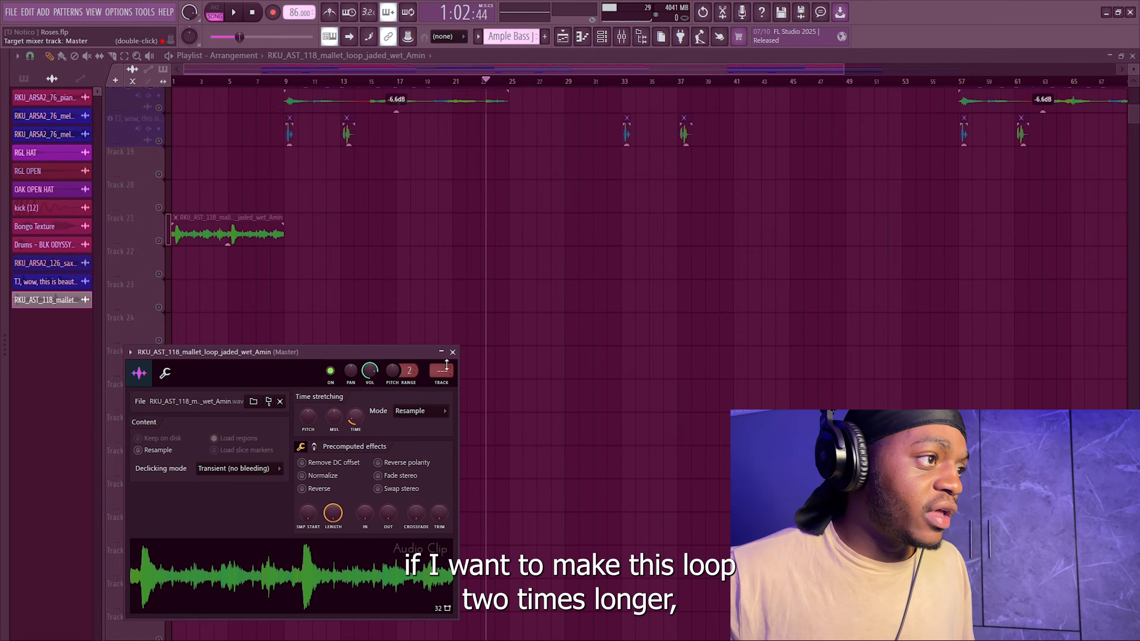
click(453, 352)
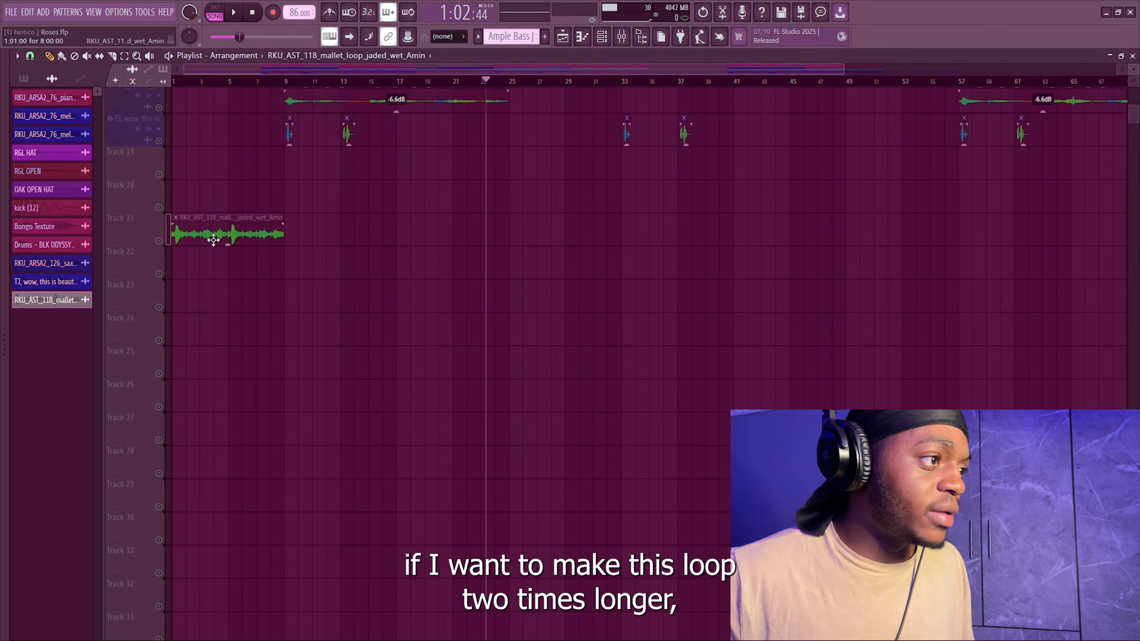
drag(199, 232, 311, 239)
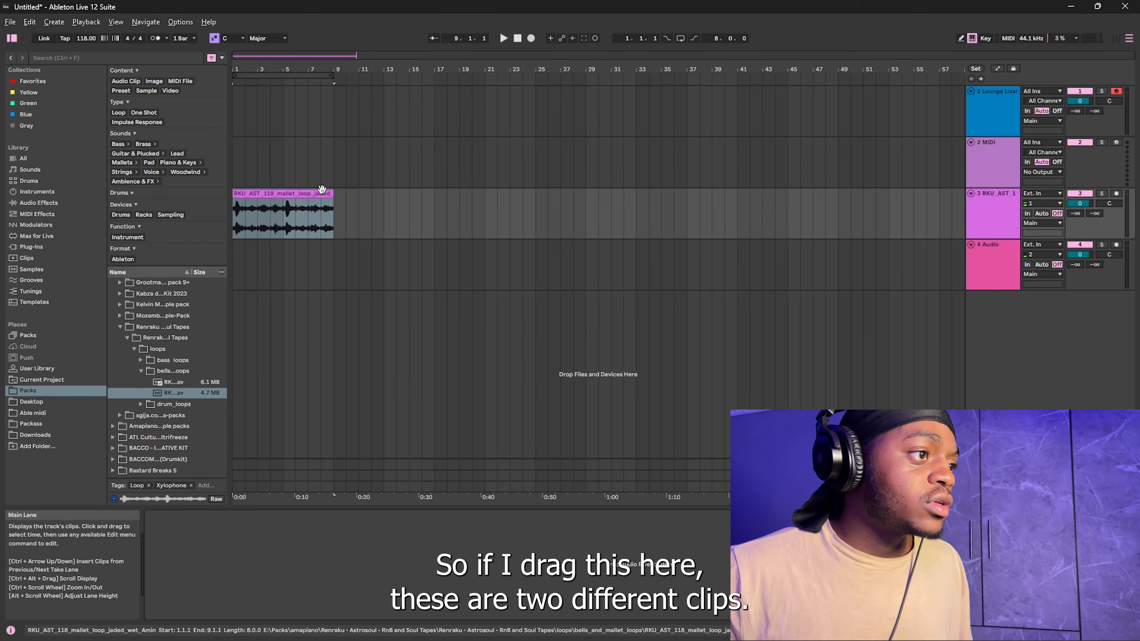
Step: Switch to Ableton Live, duplicate the mallet loop clip at bar 9, and select the two clips in turn to compare them
click(245, 193)
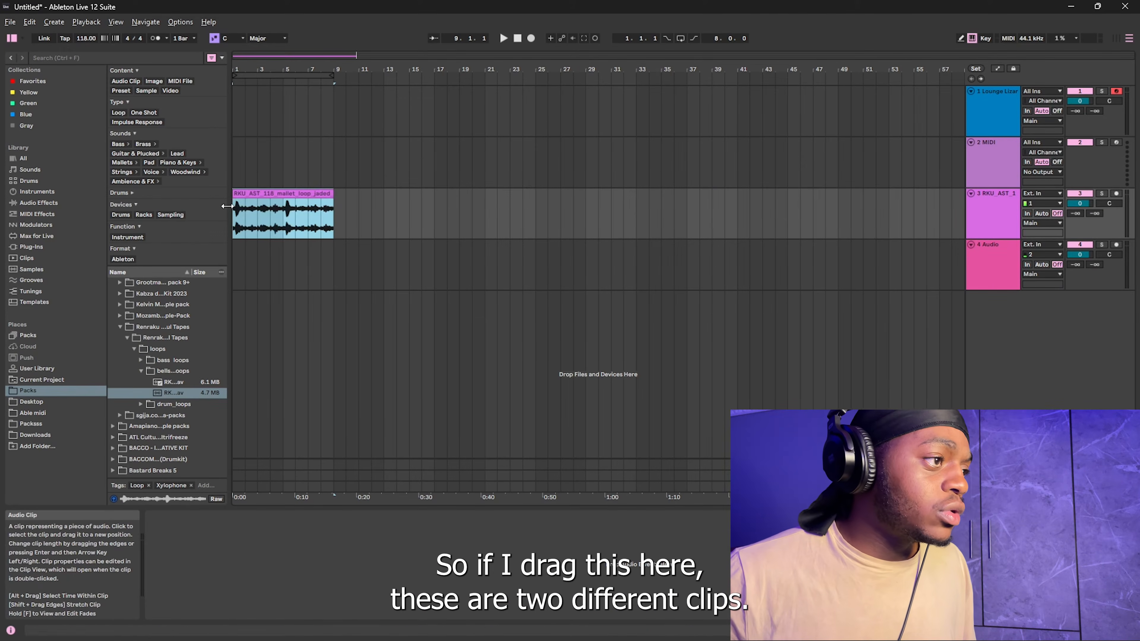
drag(245, 193, 393, 230)
click(391, 185)
click(387, 193)
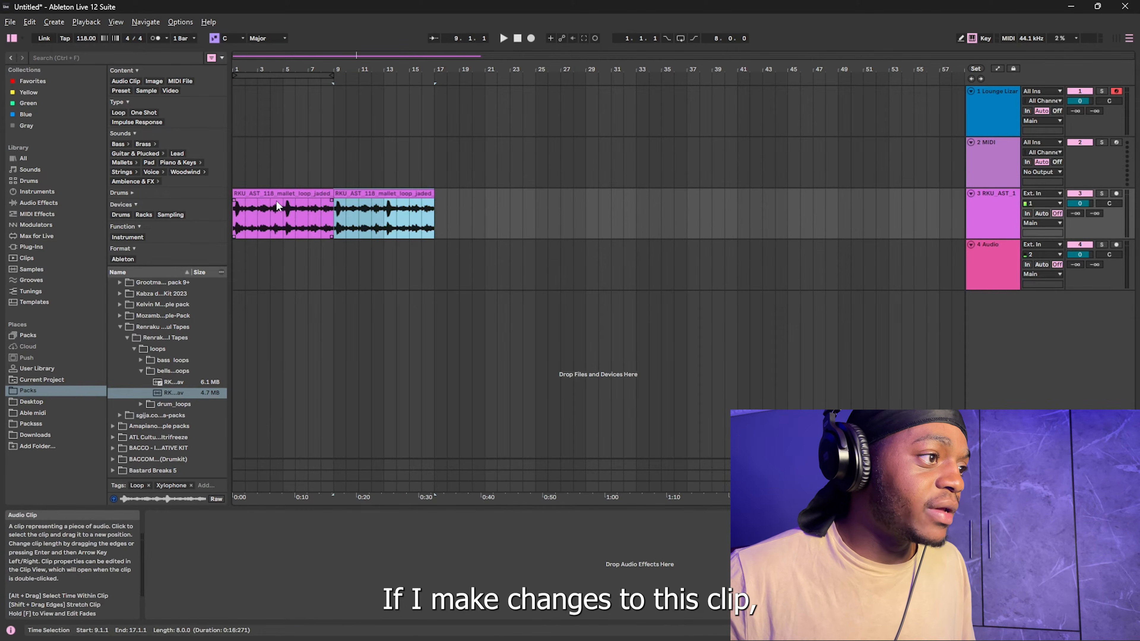
click(272, 193)
click(390, 205)
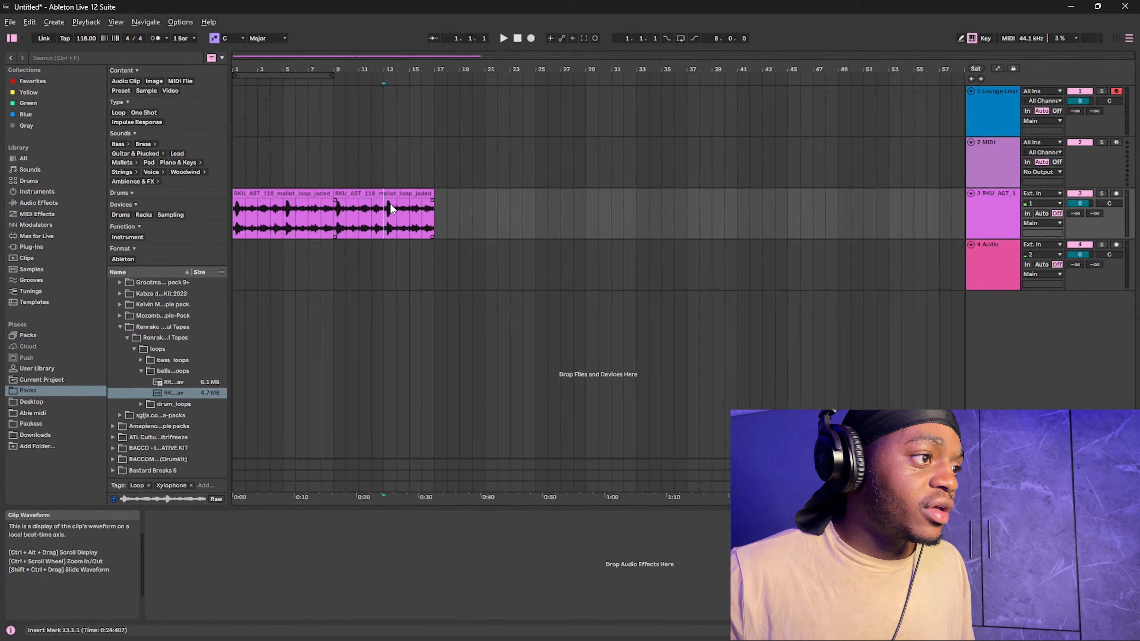
click(297, 193)
Step: Switch to FL Studio, delete the second mallet loop clip in the playlist twice, and undo each deletion
mouse_move(708, 619)
click(633, 630)
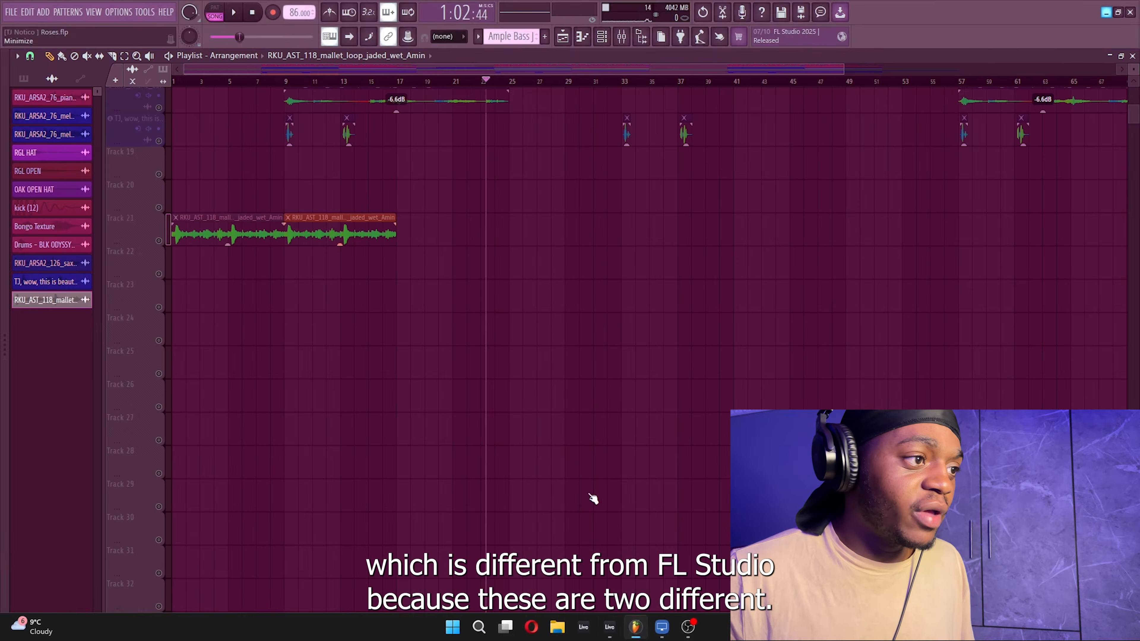
right_click(332, 231)
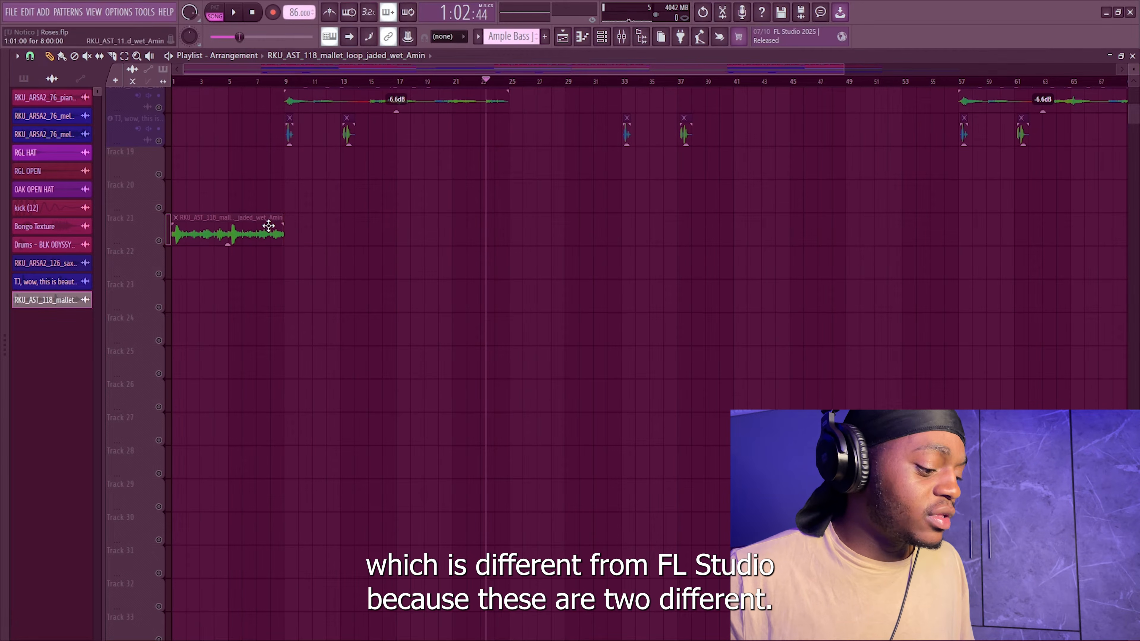
key(ctrl+z)
right_click(305, 236)
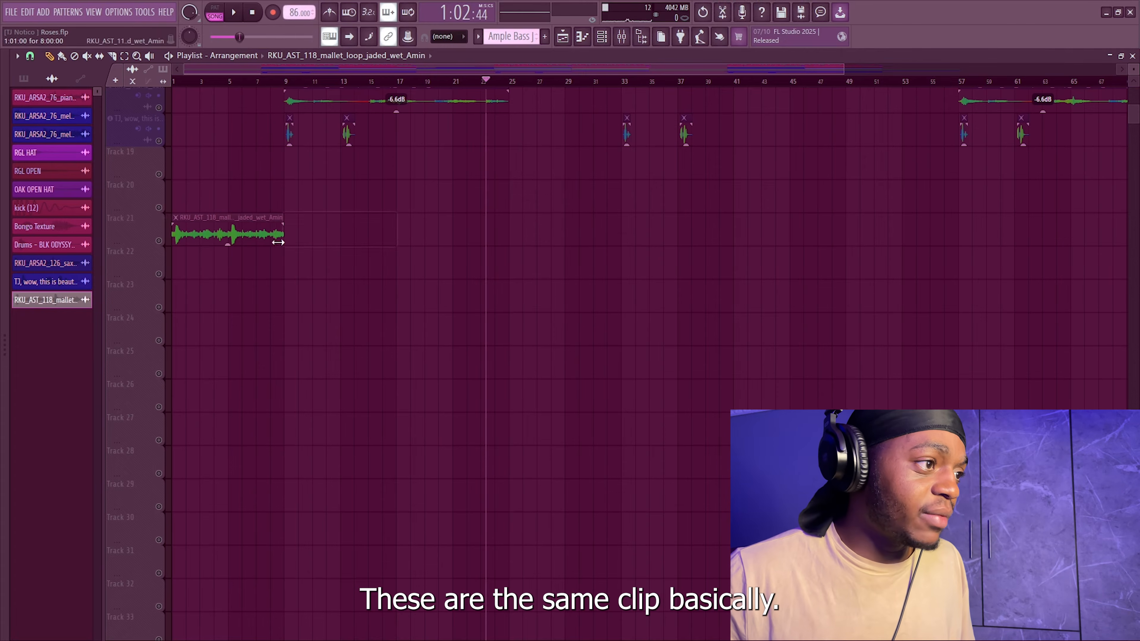
key(ctrl+z)
Step: Try a different time stretch from the second mallet loop clip's settings, undo it and close the settings
double_click(335, 240)
drag(355, 417, 355, 404)
key(ctrl+z)
click(452, 353)
key(F9)
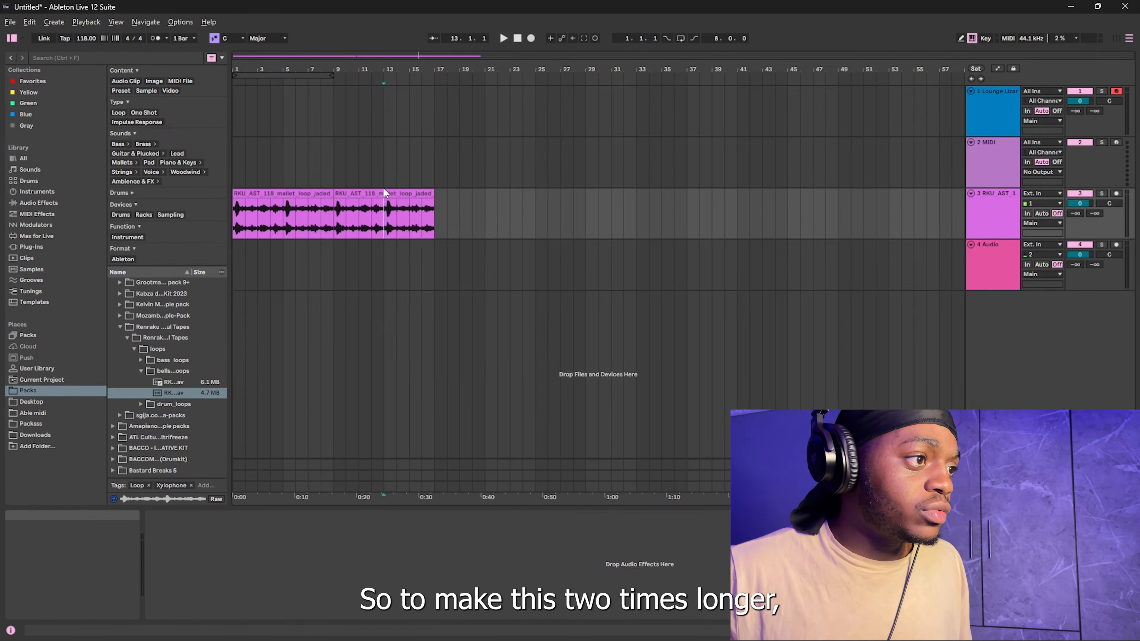
Step: Switch to Ableton Live, delete the mallet loop clip at bar 9, and extend the first clip's end to 17.1.1
right_click(355, 217)
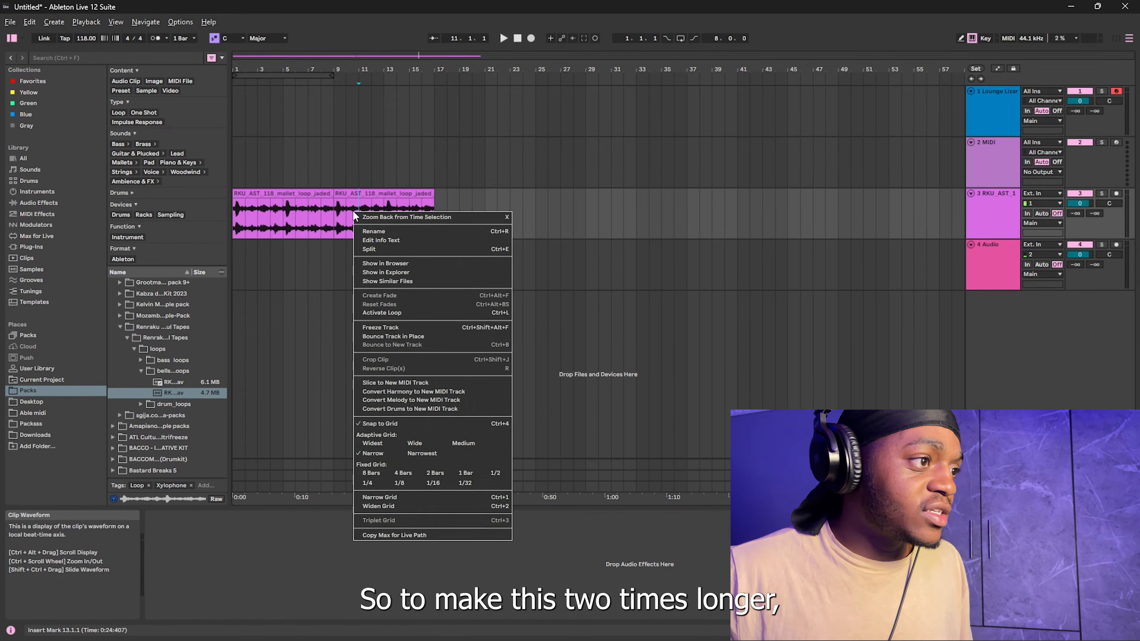
click(367, 195)
key(Delete)
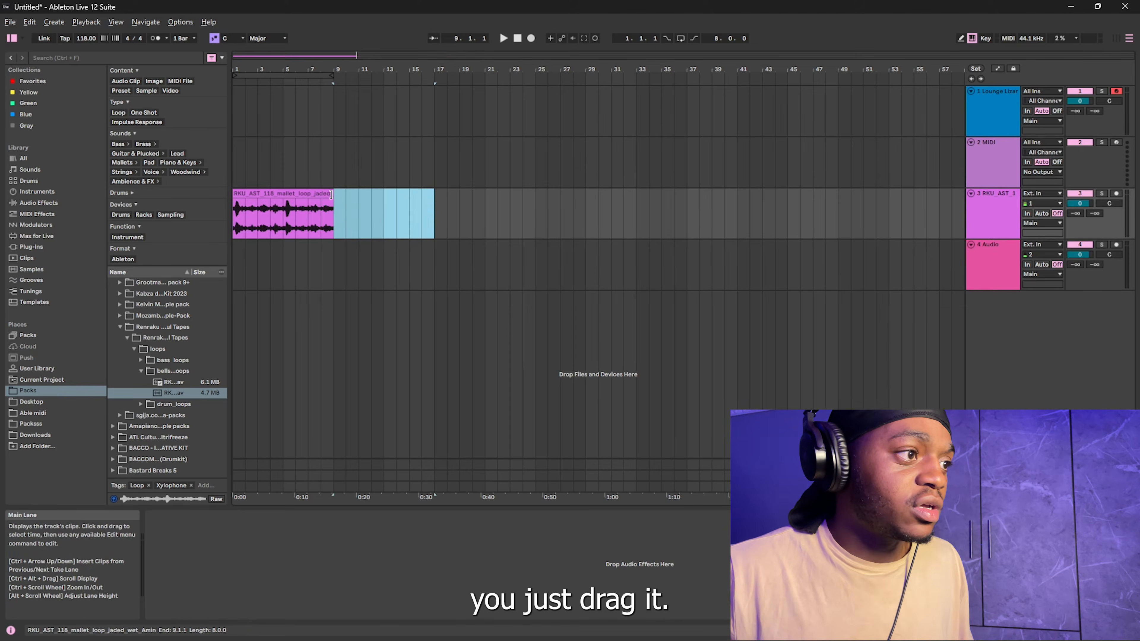
drag(331, 194, 430, 208)
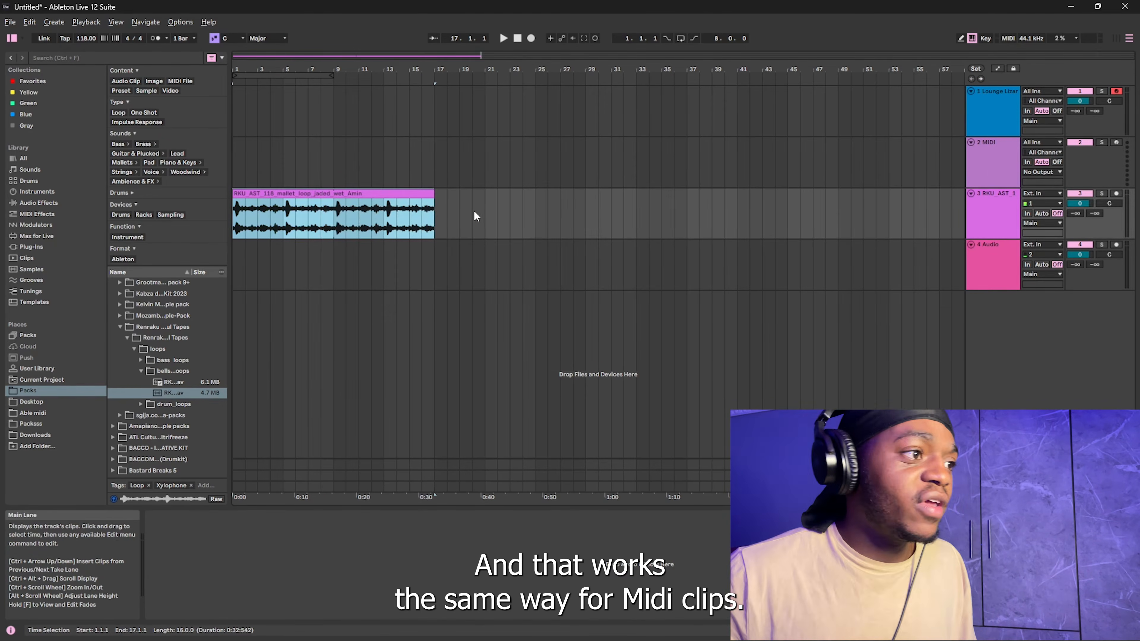
Step: Select bars 1 to 17 on the MIDI track and browse the Packs folder for a MIDI clip
click(995, 167)
click(241, 143)
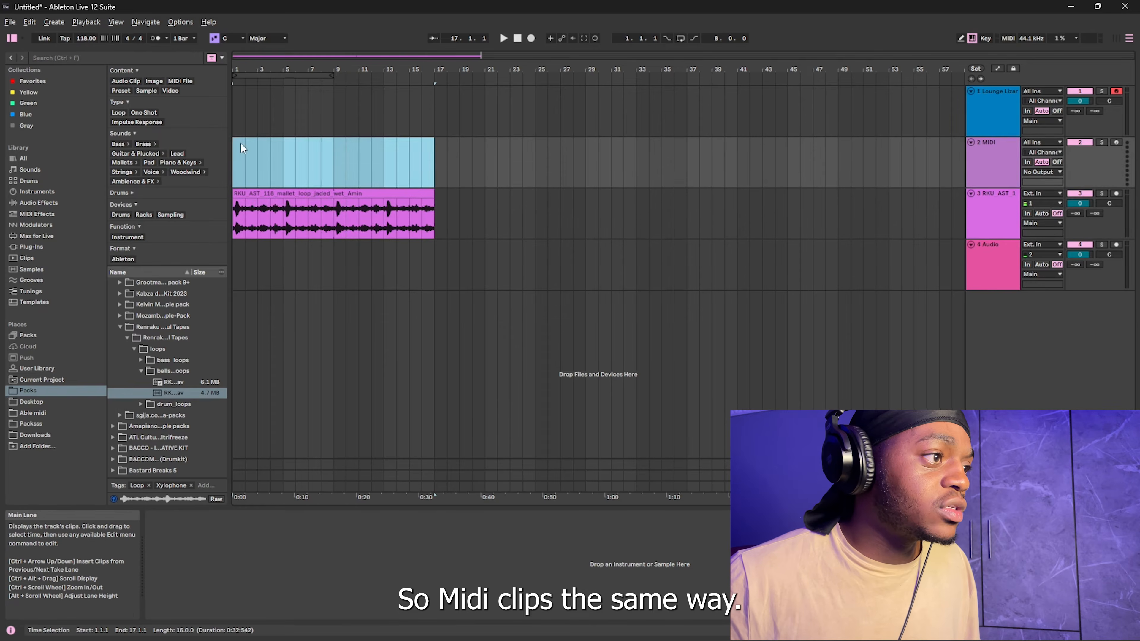
scroll(124, 357, down, 3)
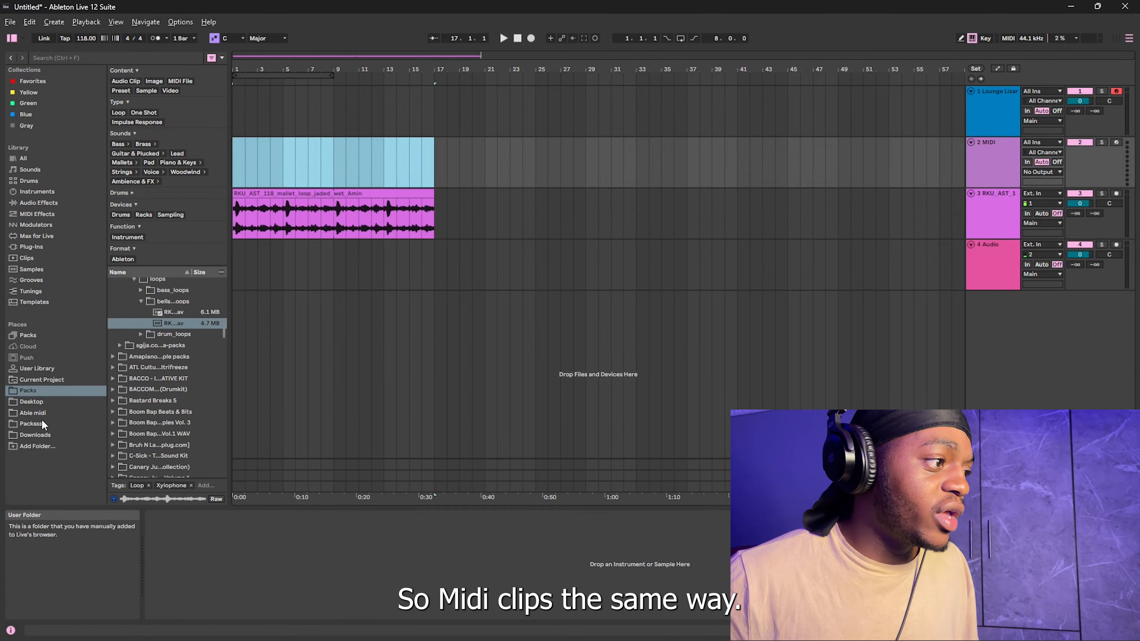
scroll(165, 400, down, 10)
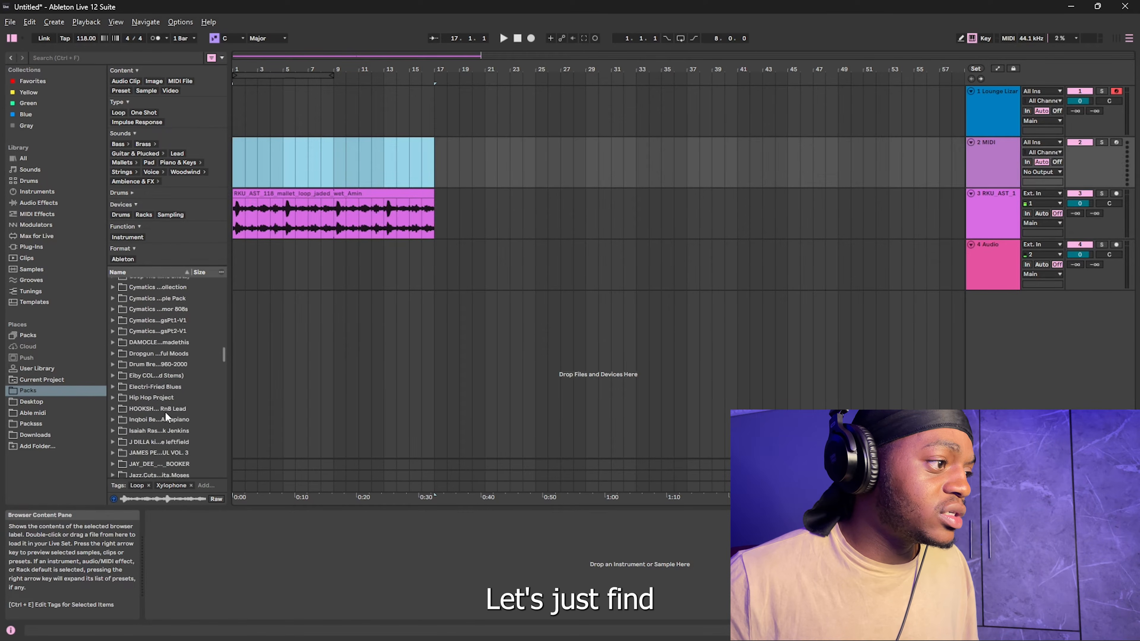
scroll(176, 401, up, 10)
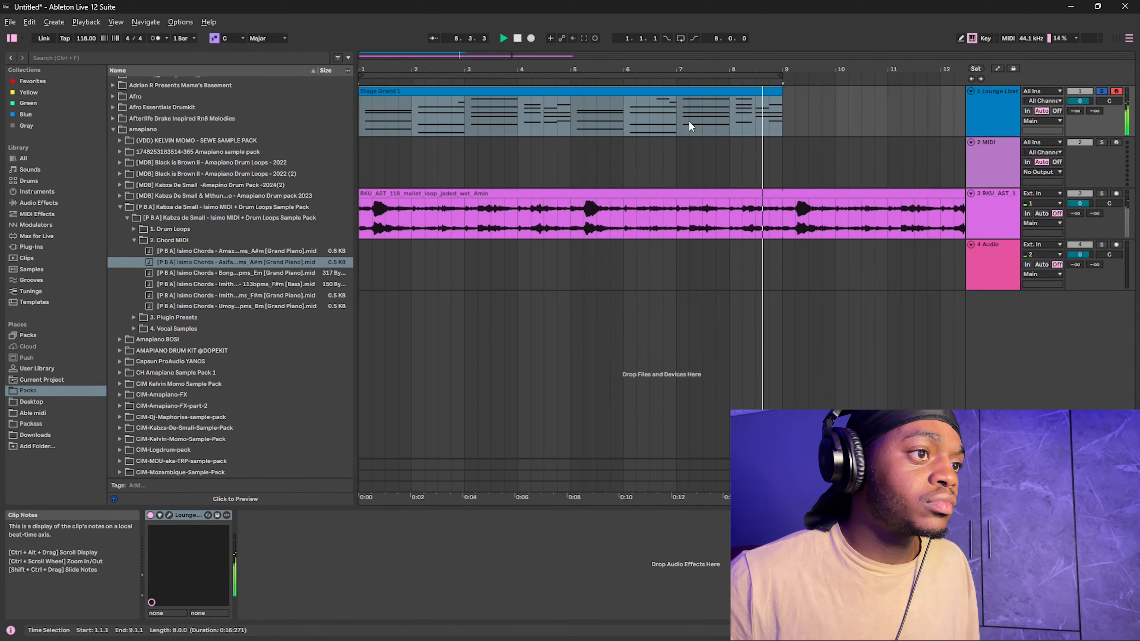
Step: Stop playback and extend the Stage Grand 1 MIDI clip on the first track to 17.1.1
key(space)
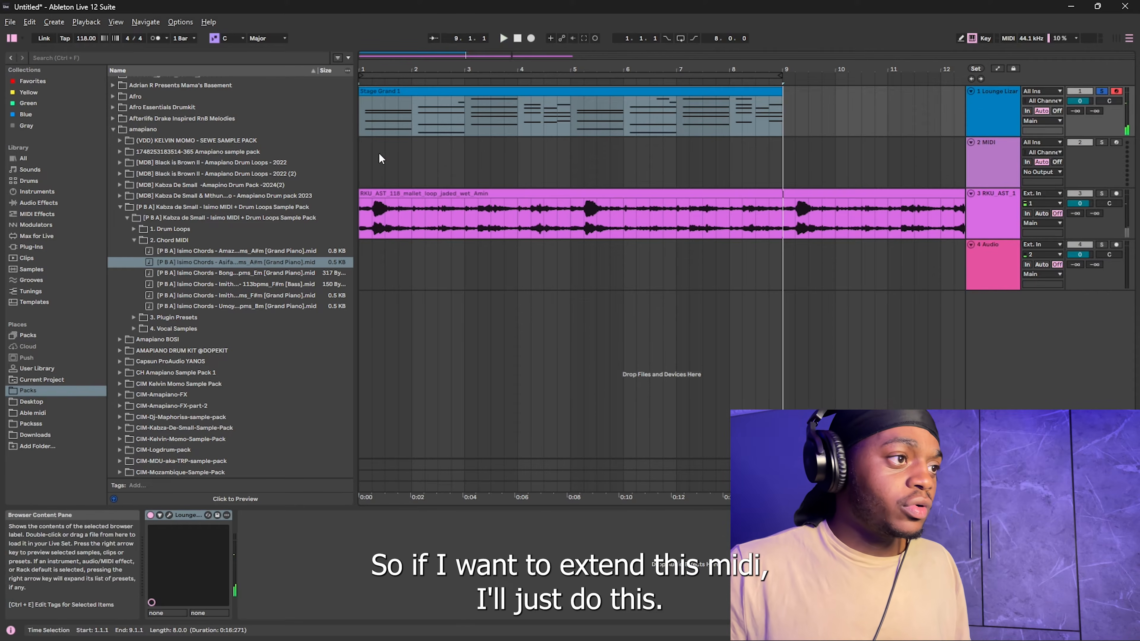
scroll(407, 118, down, 3)
scroll(404, 108, down, 3)
drag(445, 95, 528, 96)
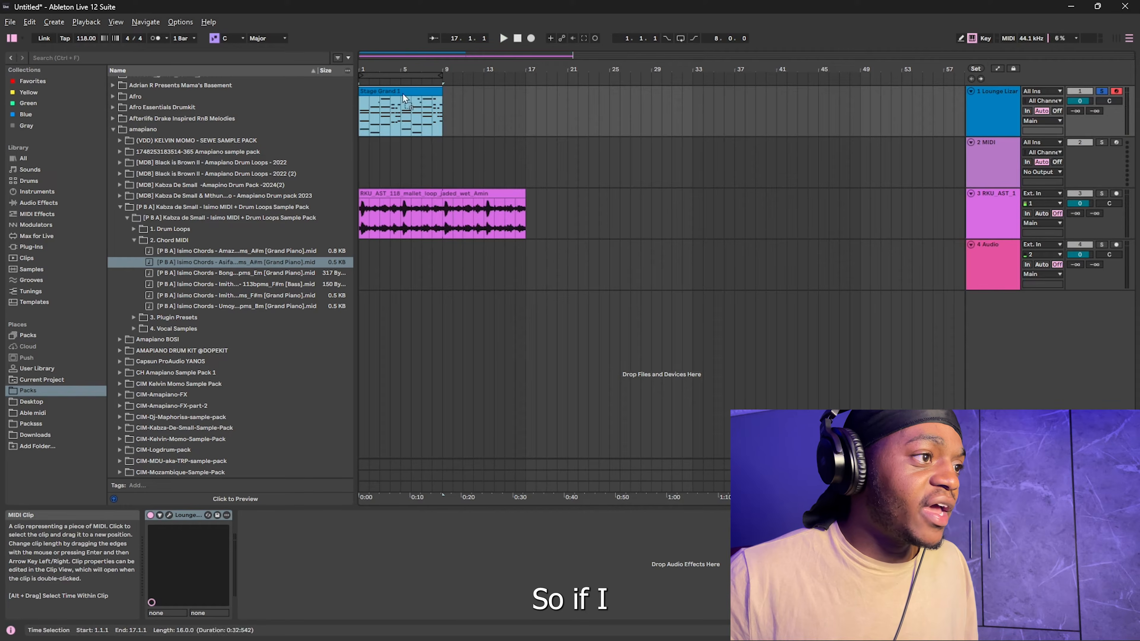
Step: Duplicate the Stage Grand 1 MIDI clip at bar 9, and select the two clips in turn to compare them
drag(376, 99, 468, 103)
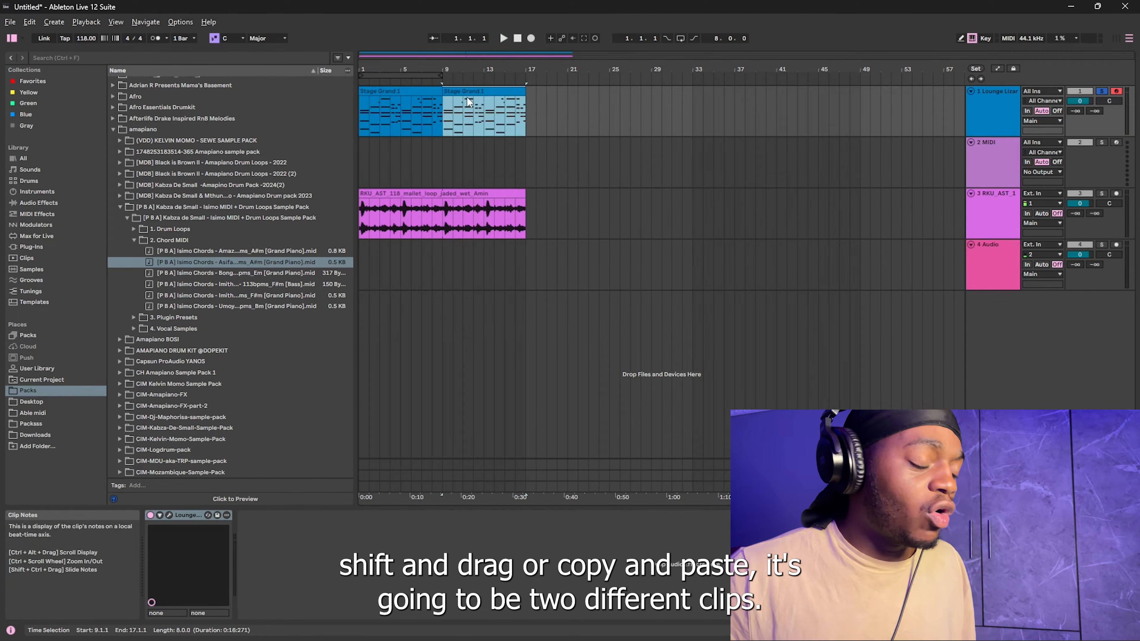
click(432, 93)
click(501, 93)
click(413, 94)
click(491, 96)
click(385, 94)
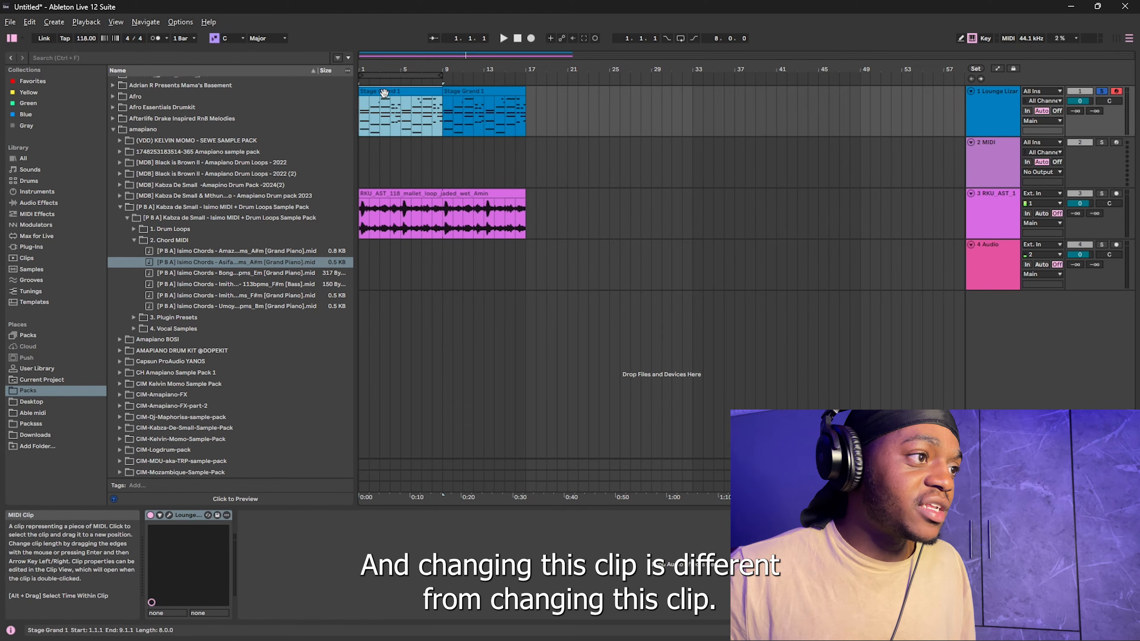
click(484, 103)
Step: Replace the MIDI clip copy at bar 9 by extending the first Stage Grand 1 clip to 17.1.1, and play the arrangement
click(482, 93)
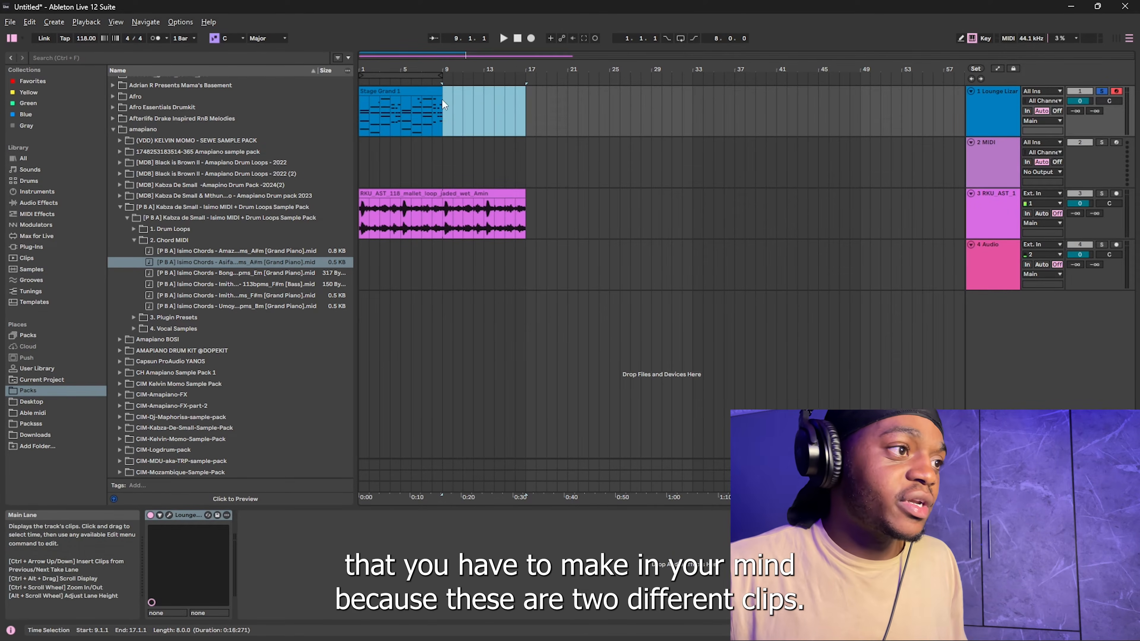
drag(442, 88, 523, 89)
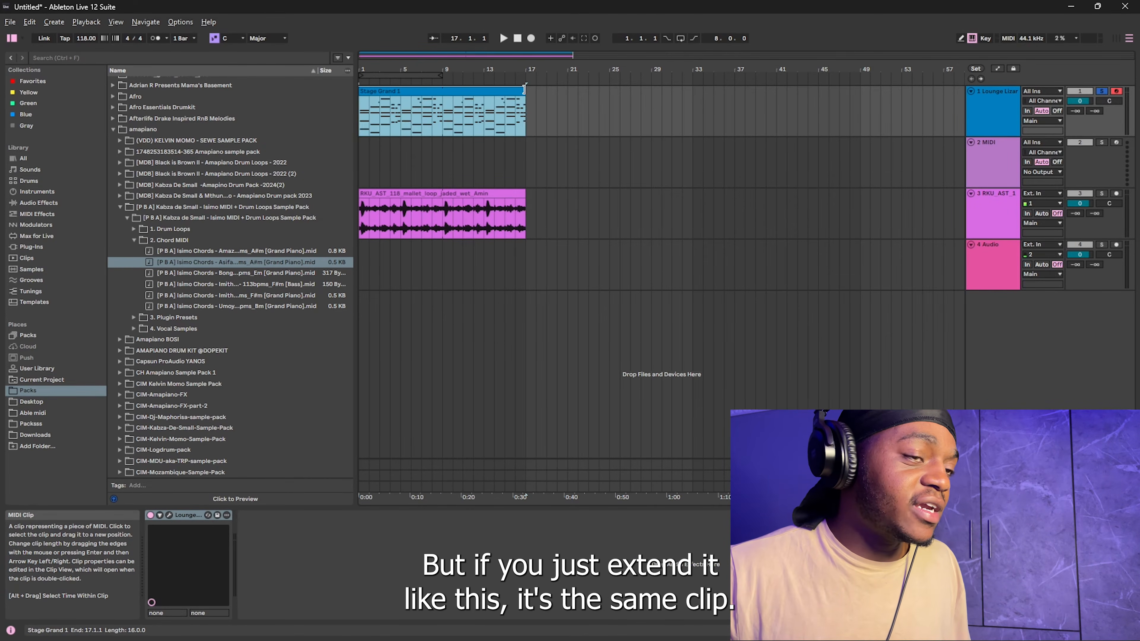
key(space)
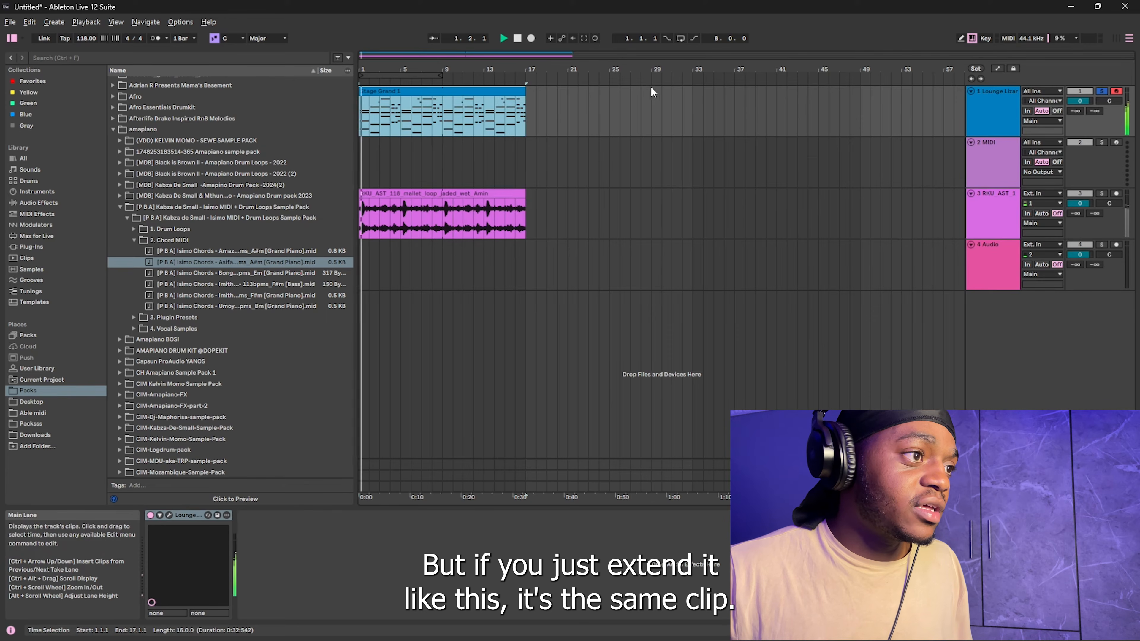
Step: Duplicate bar 2's C#3 note to 2.3.1 in the Stage Grand 1 clip, and examine the clip's repeat from bar 9 in the arrangement
double_click(378, 90)
click(524, 235)
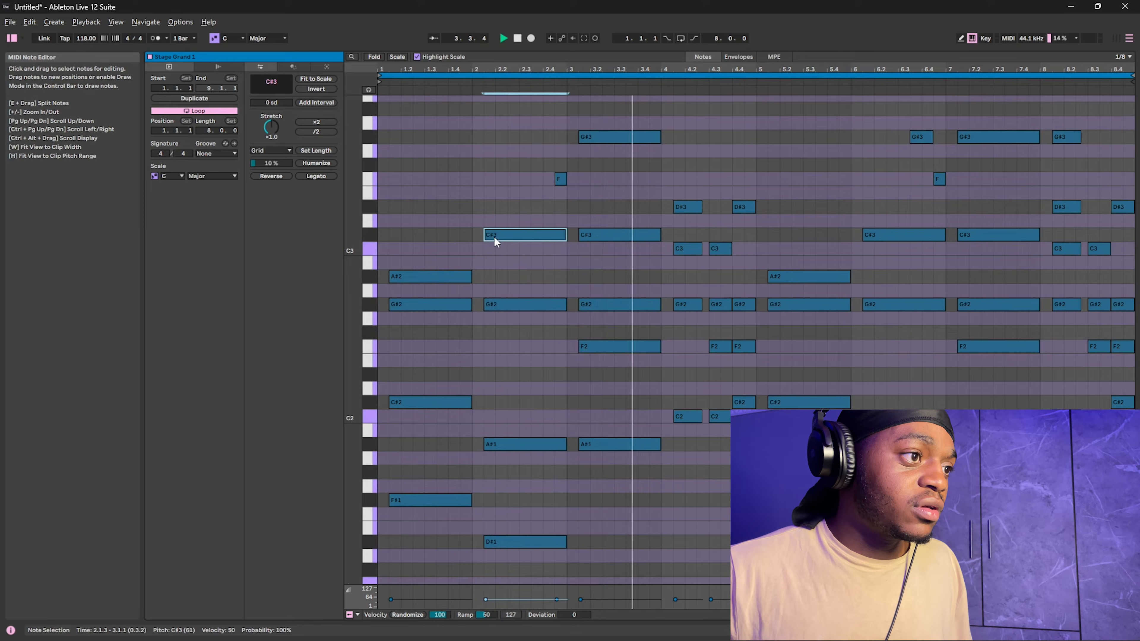
drag(522, 237, 592, 239)
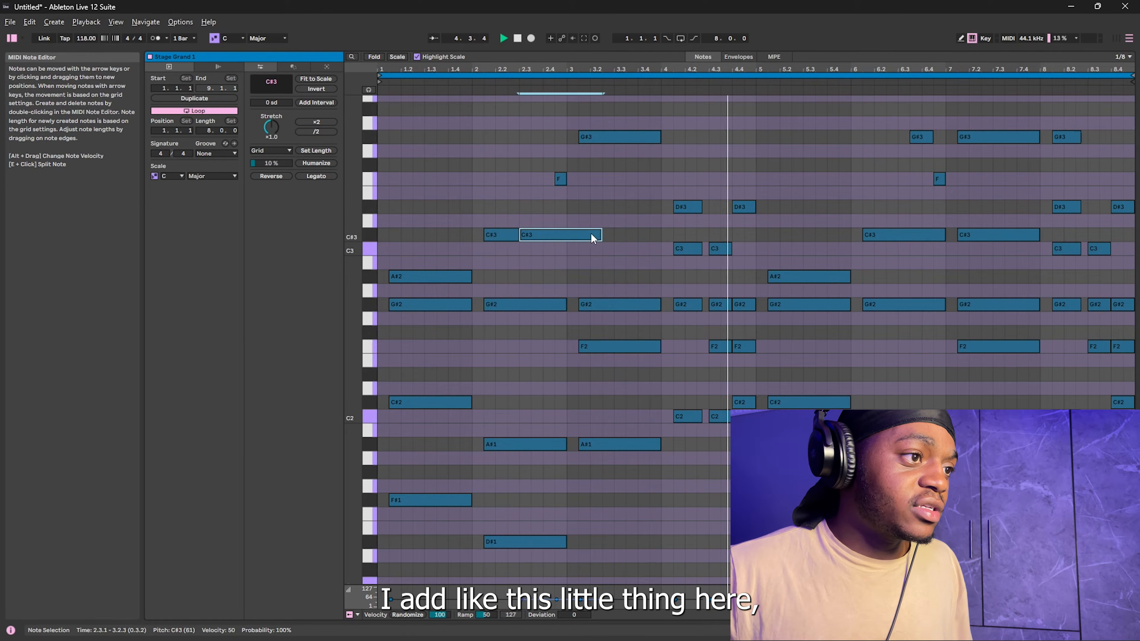
key(shift+Tab)
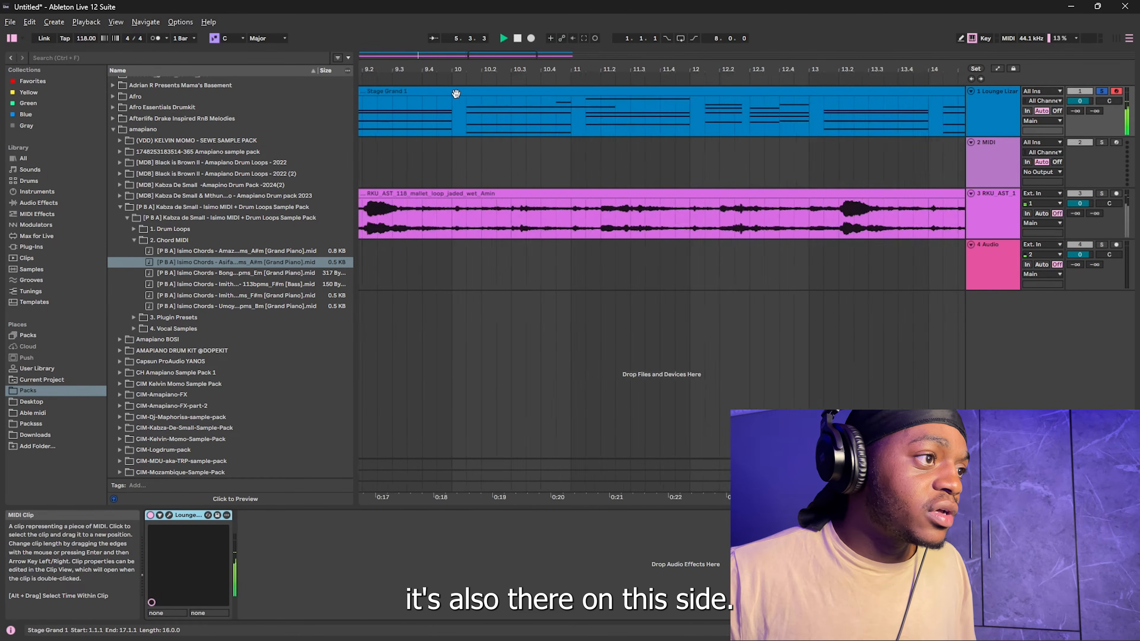
scroll(456, 93, down, 8)
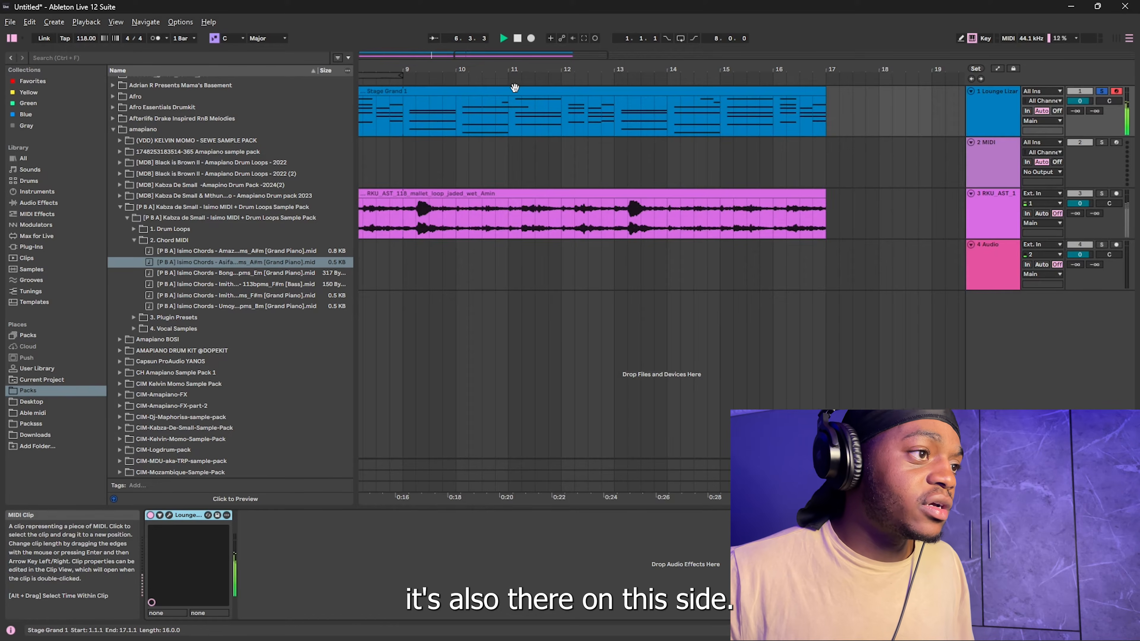
scroll(515, 88, down, 3)
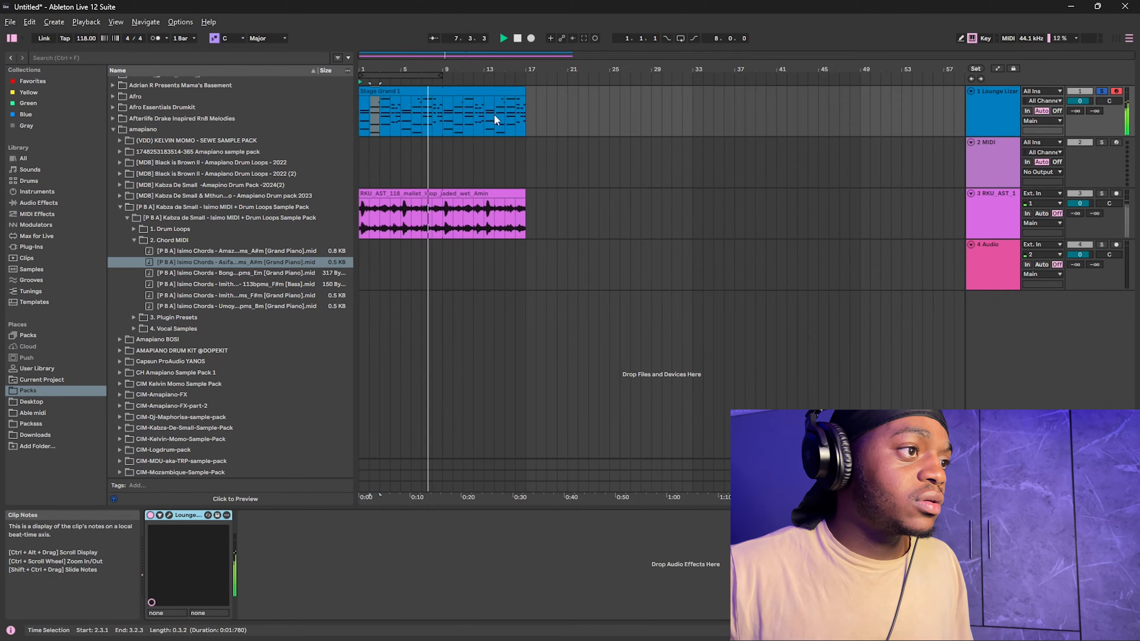
Step: Delete the RKU_AST_1 audio track together with its mallet loop clip
click(459, 105)
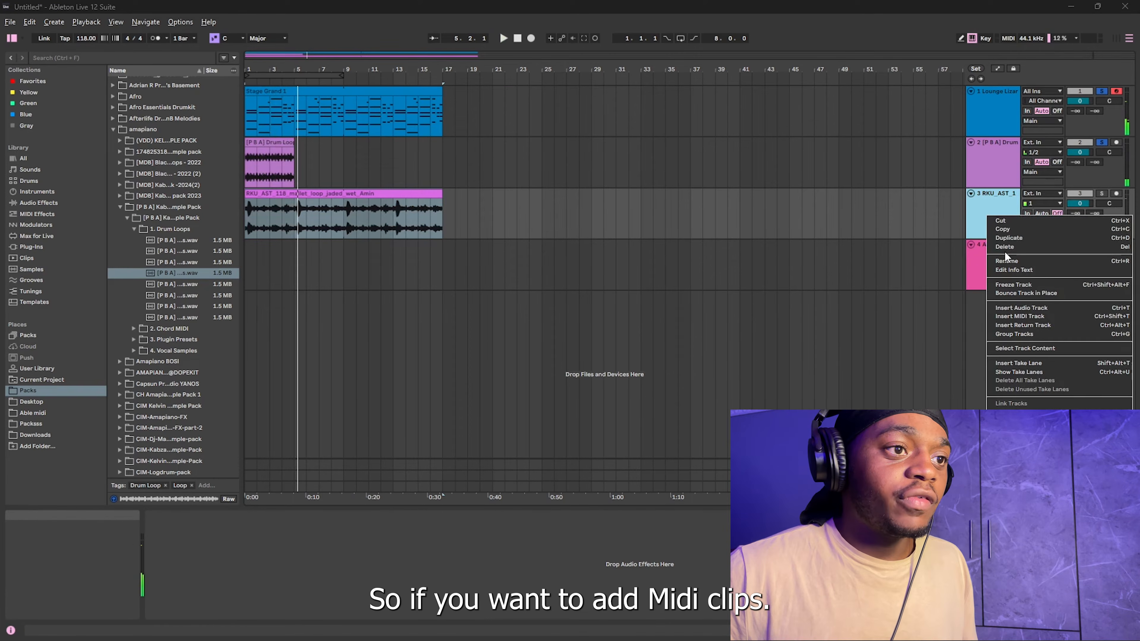
click(1005, 251)
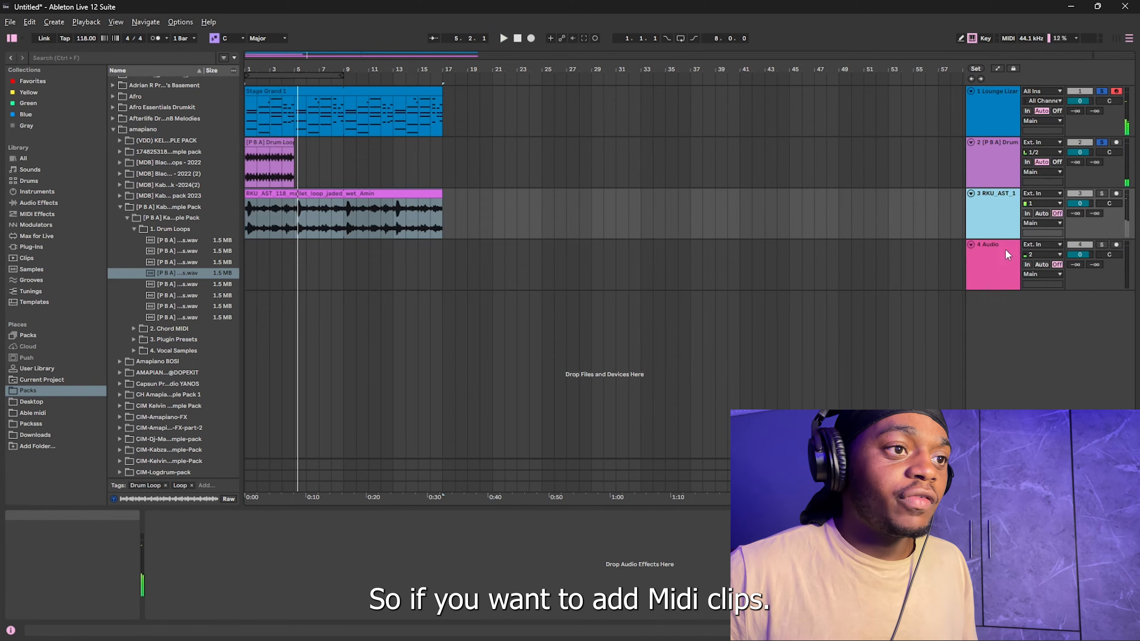
right_click(1005, 220)
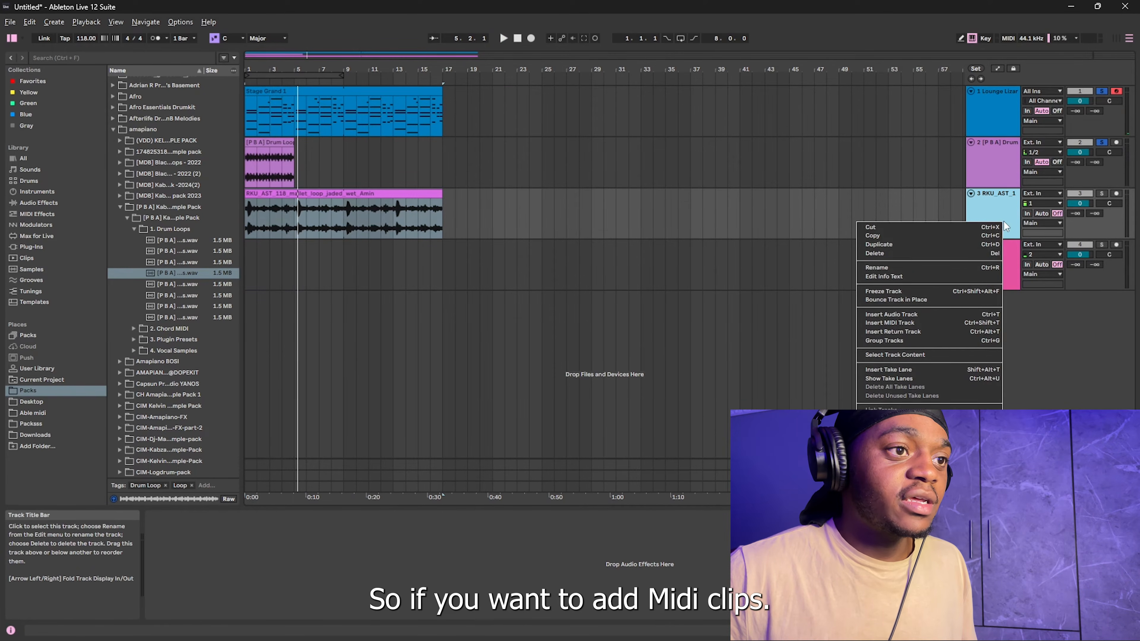
click(996, 253)
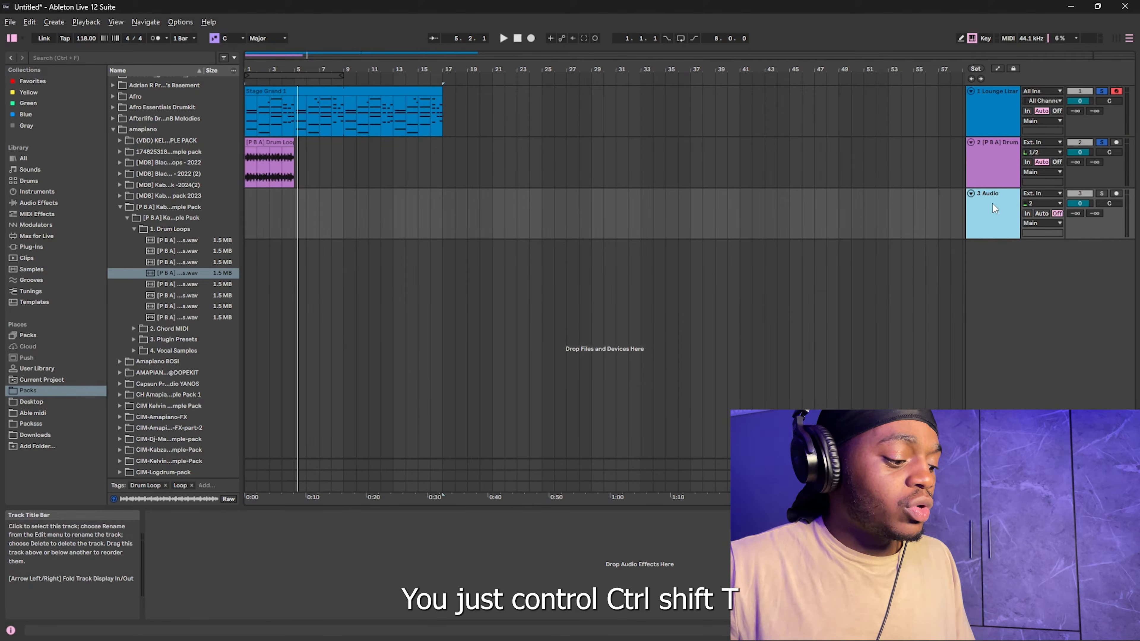
Step: Insert a new MIDI track below the empty 3 Audio track, followed by a new audio track
key(ctrl+shift+t)
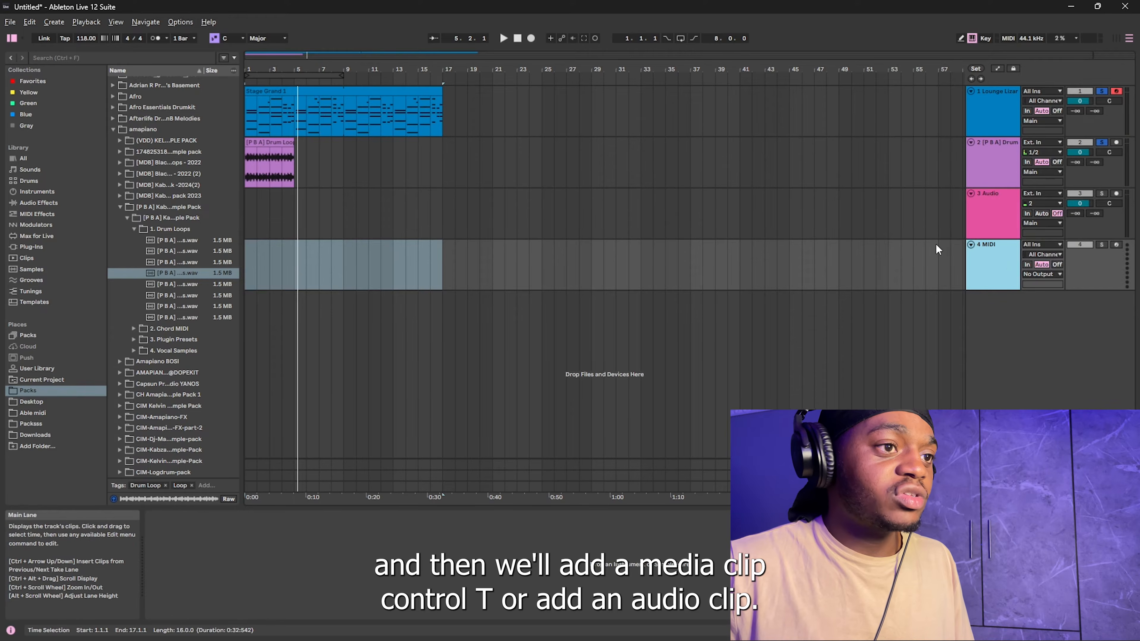
key(ctrl+t)
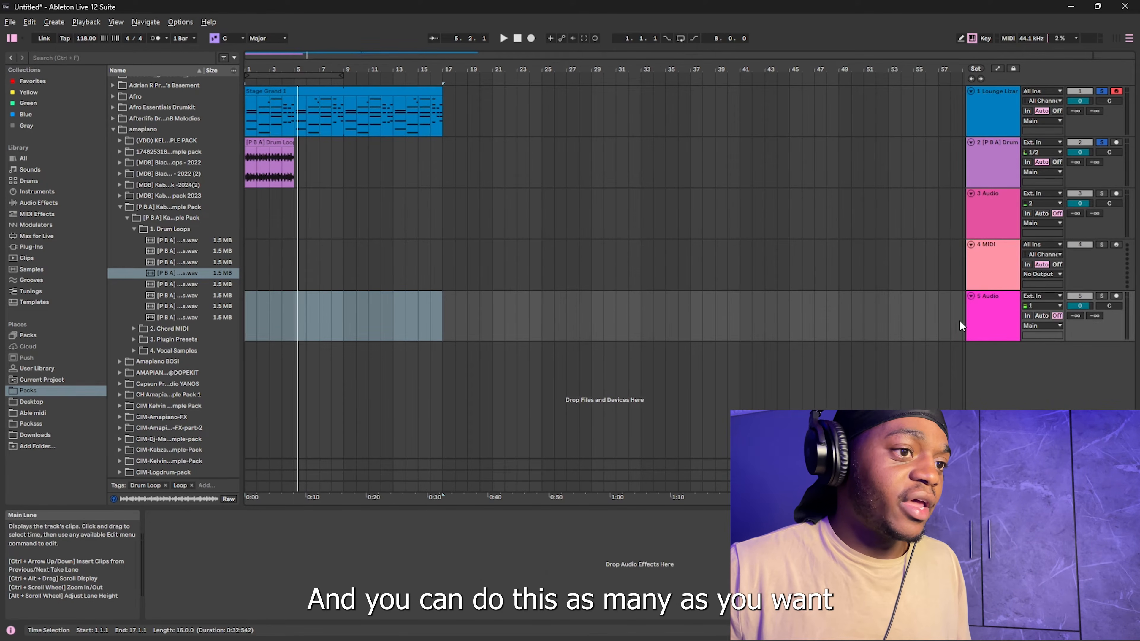
Step: Add one more audio track and two more MIDI tracks at the end of the arrangement, and delete all three
key(ctrl+t)
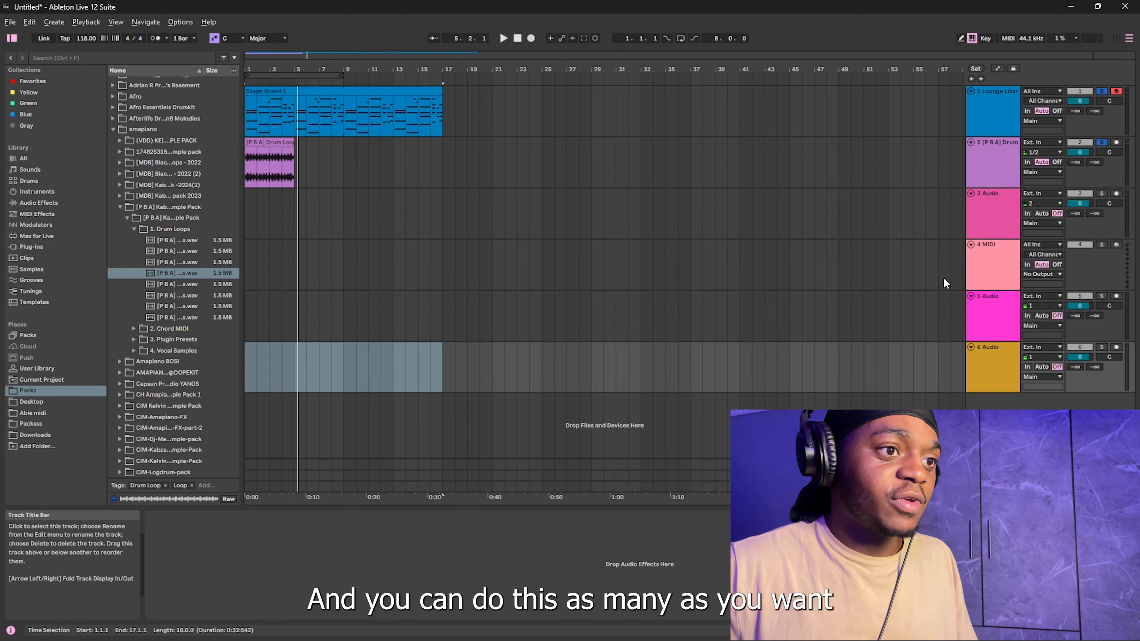
key(ctrl+shift+t)
key(ctrl+shift+t)
scroll(1011, 230, down, 2)
scroll(1012, 230, up, 5)
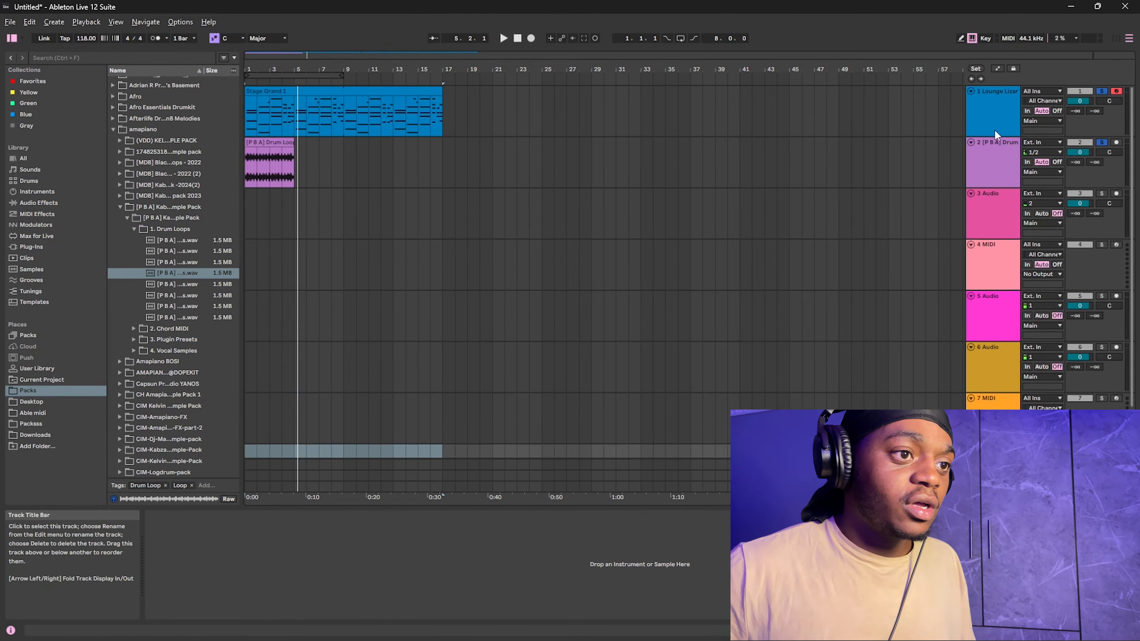
key(Delete)
key(Delete)
key(Delete)
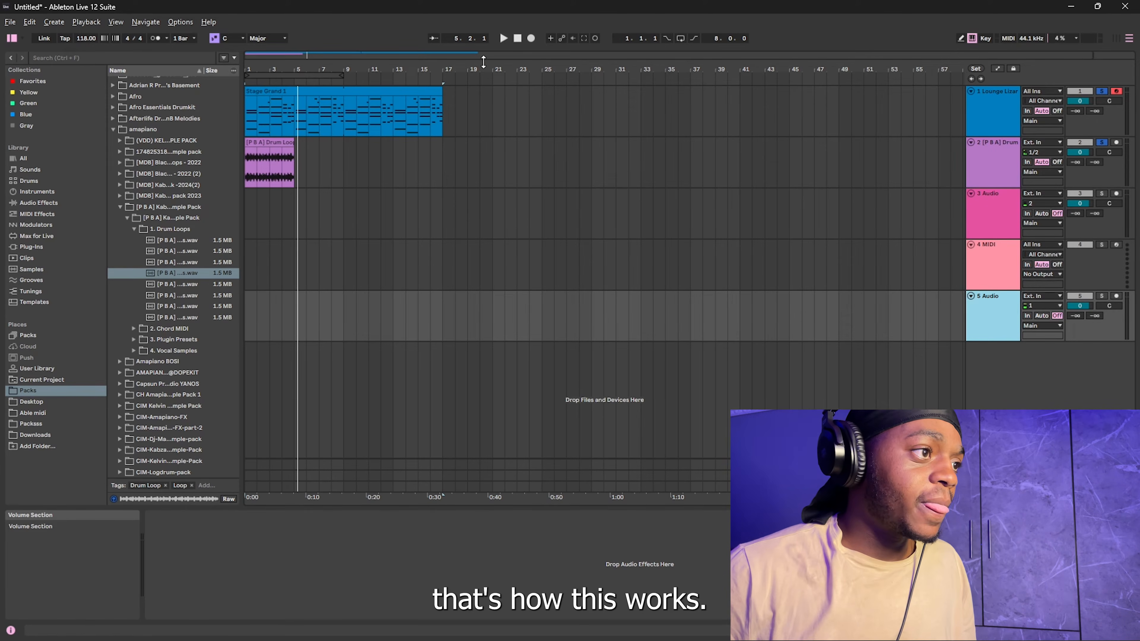
Step: Play the arrangement and extend the Drum Loop - Deep Kiss clip on track 2 to 9.1.1
key(space)
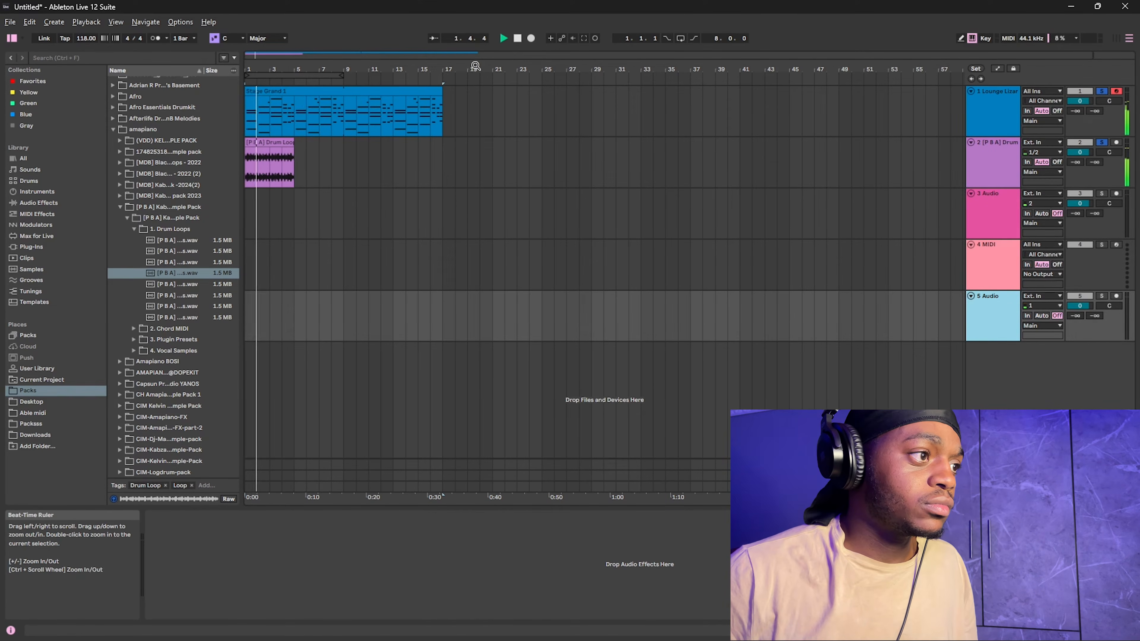
scroll(264, 126, up, 5)
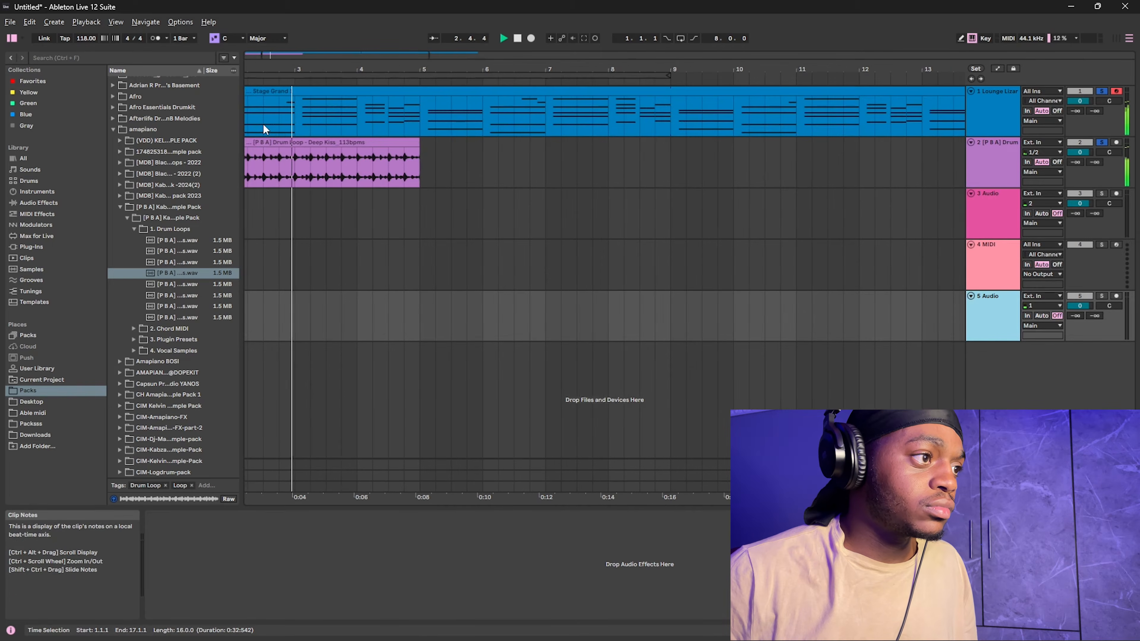
scroll(274, 124, down, 3)
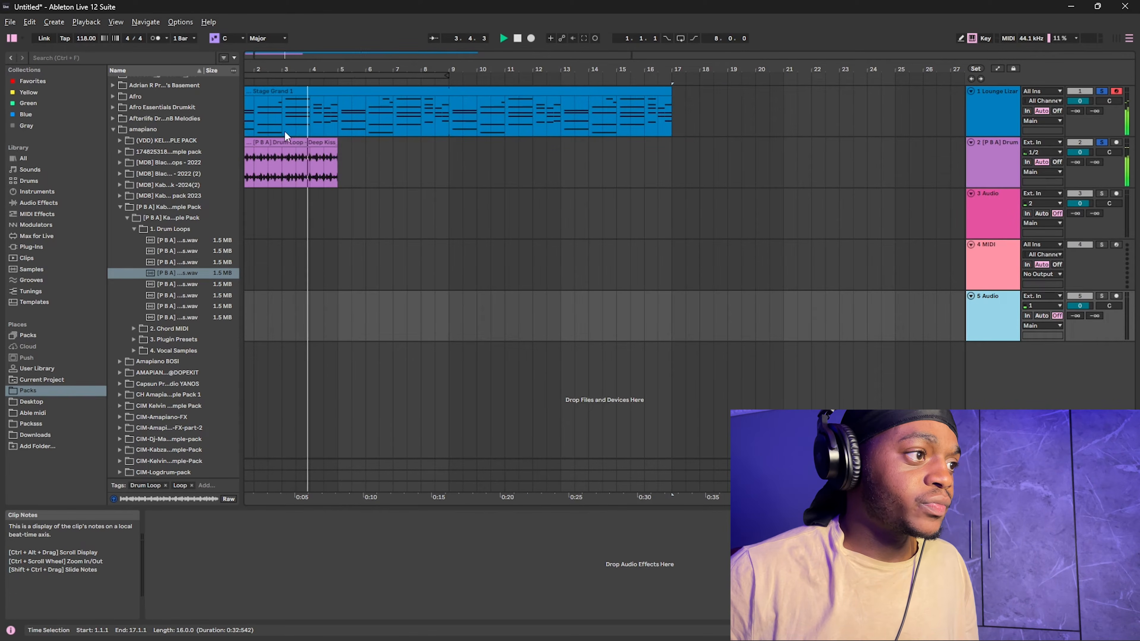
drag(337, 143, 449, 142)
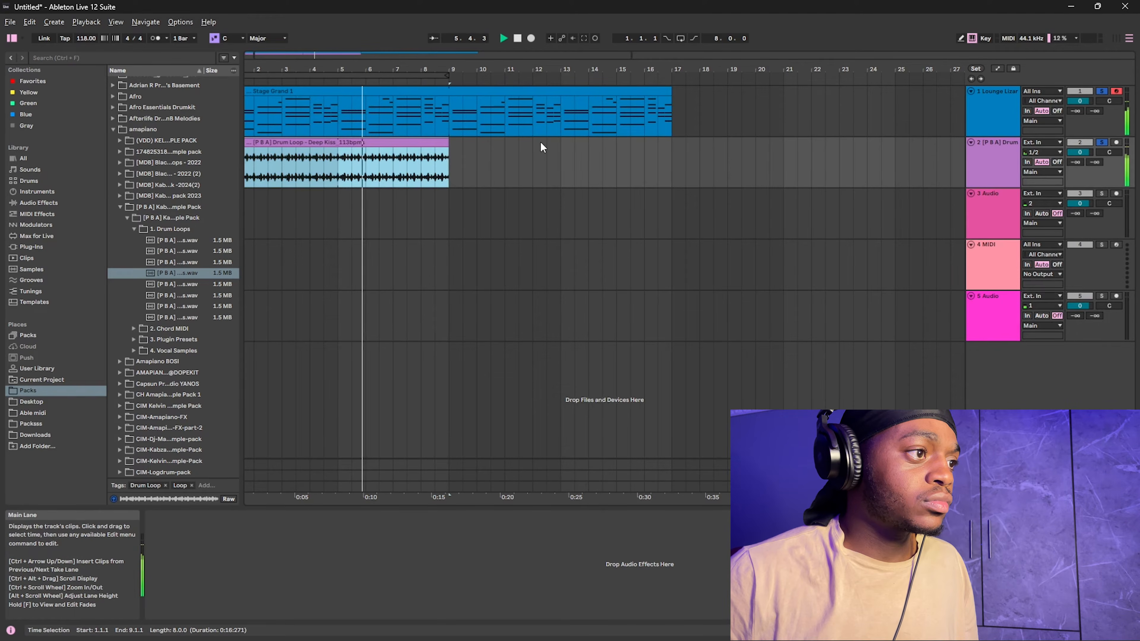
Step: Stop playback and add the MIDI Monitor effect before the instrument on the first track
click(980, 112)
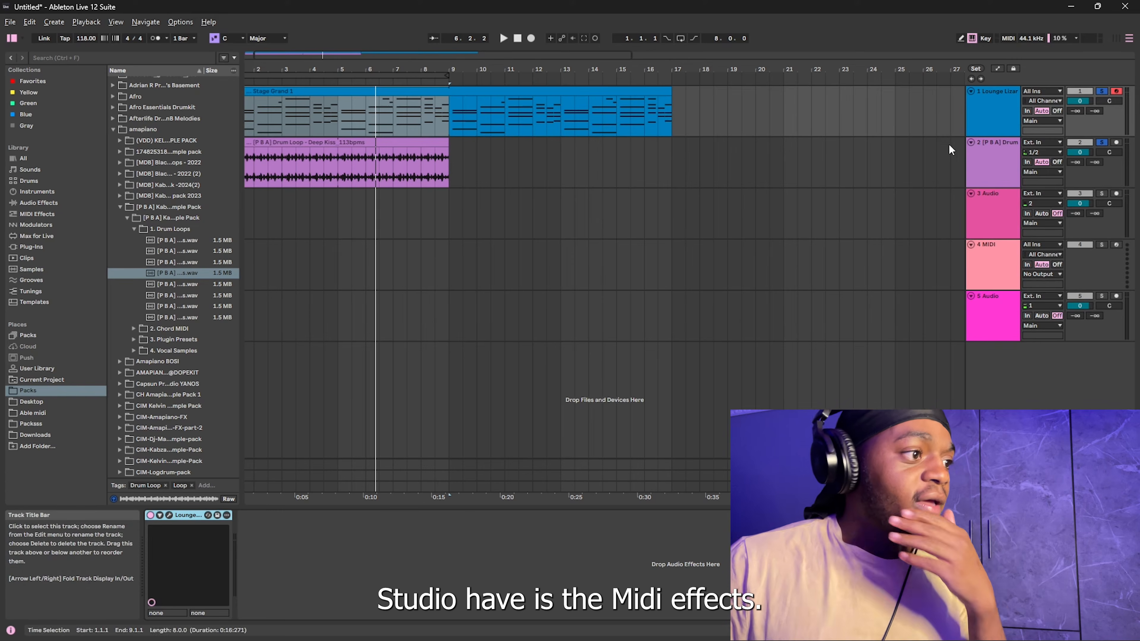
click(37, 214)
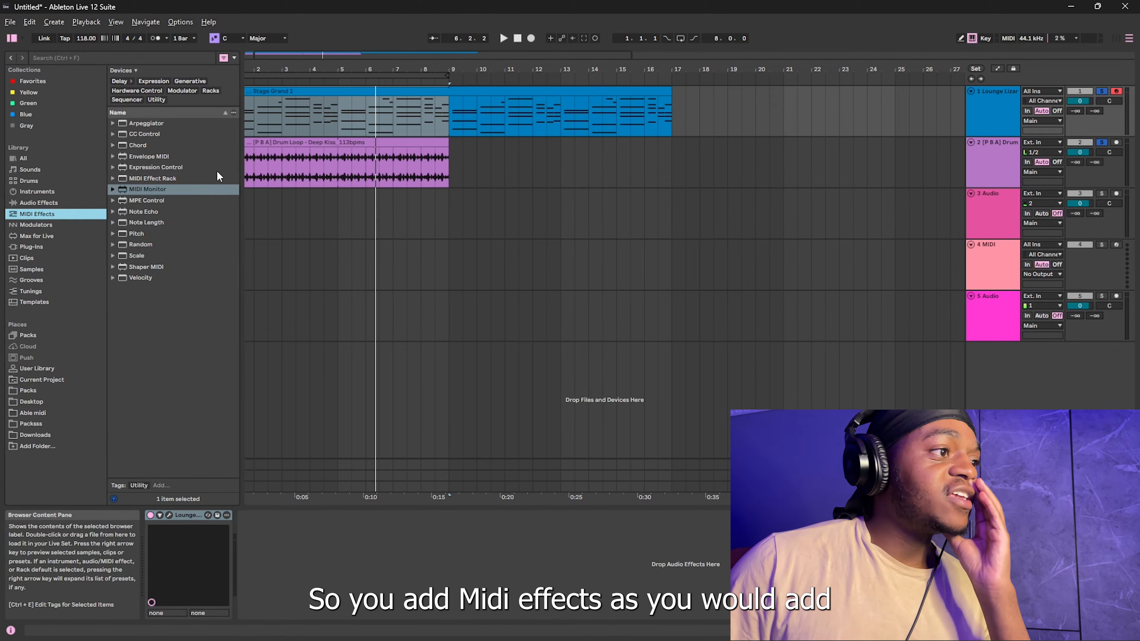
click(518, 39)
mouse_move(183, 189)
mouse_down()
mouse_move(283, 280)
mouse_move(229, 587)
mouse_move(194, 598)
mouse_move(162, 593)
mouse_move(284, 90)
mouse_move(288, 160)
mouse_up()
mouse_move(293, 203)
mouse_down()
mouse_move(196, 476)
mouse_move(187, 603)
mouse_up()
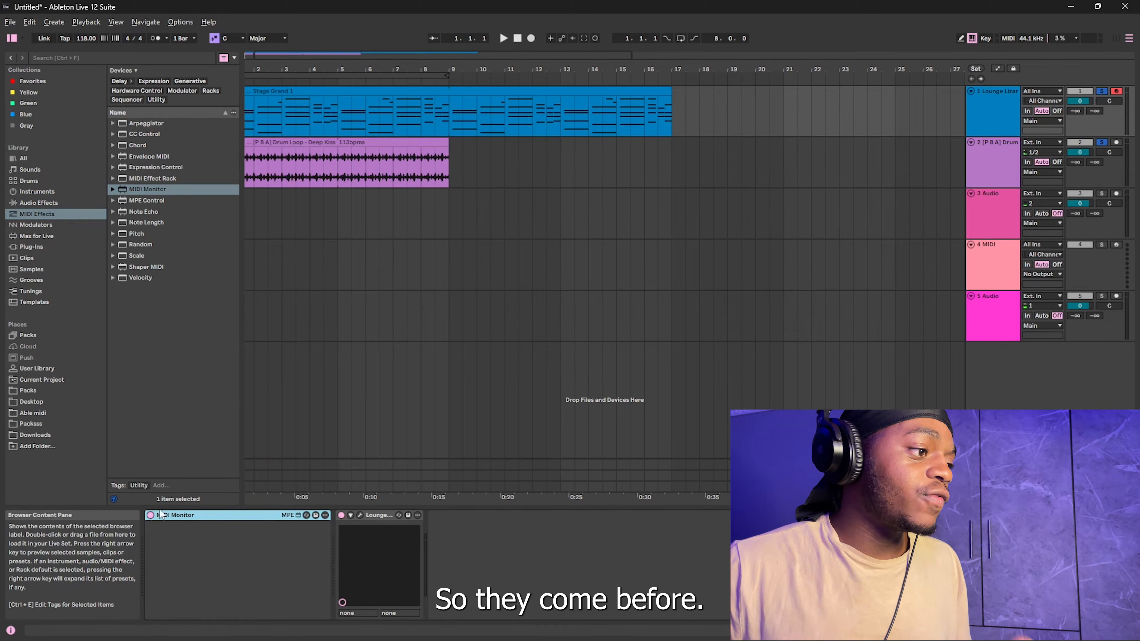
click(390, 516)
click(197, 525)
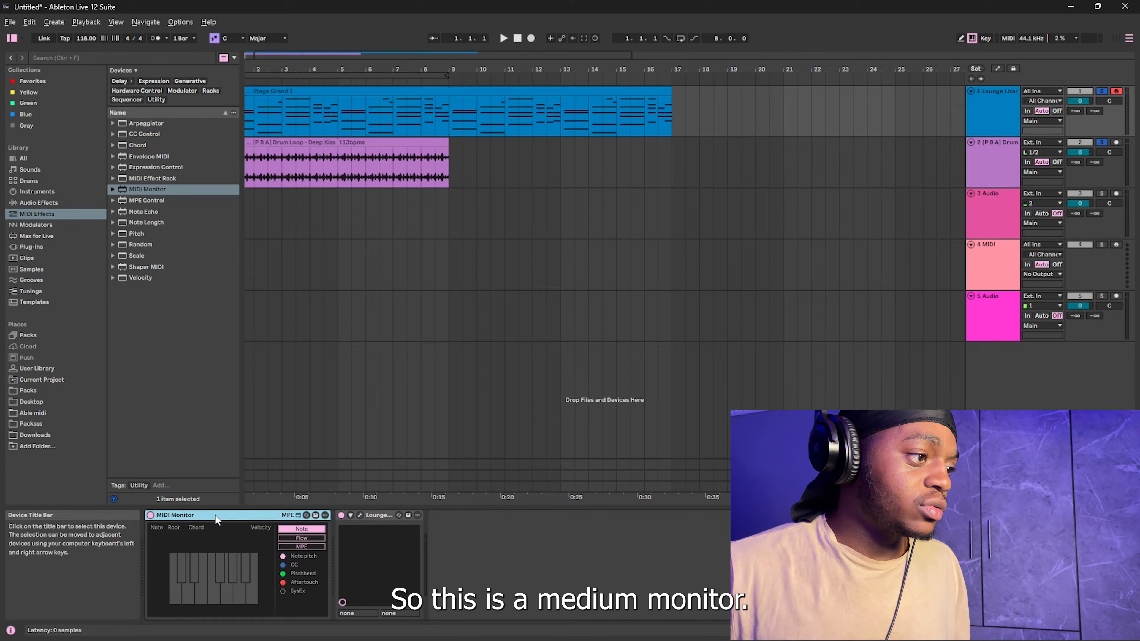
Step: Play the opening of the arrangement to examine the chords and velocities in the MIDI Monitor, and stop playback
key(space)
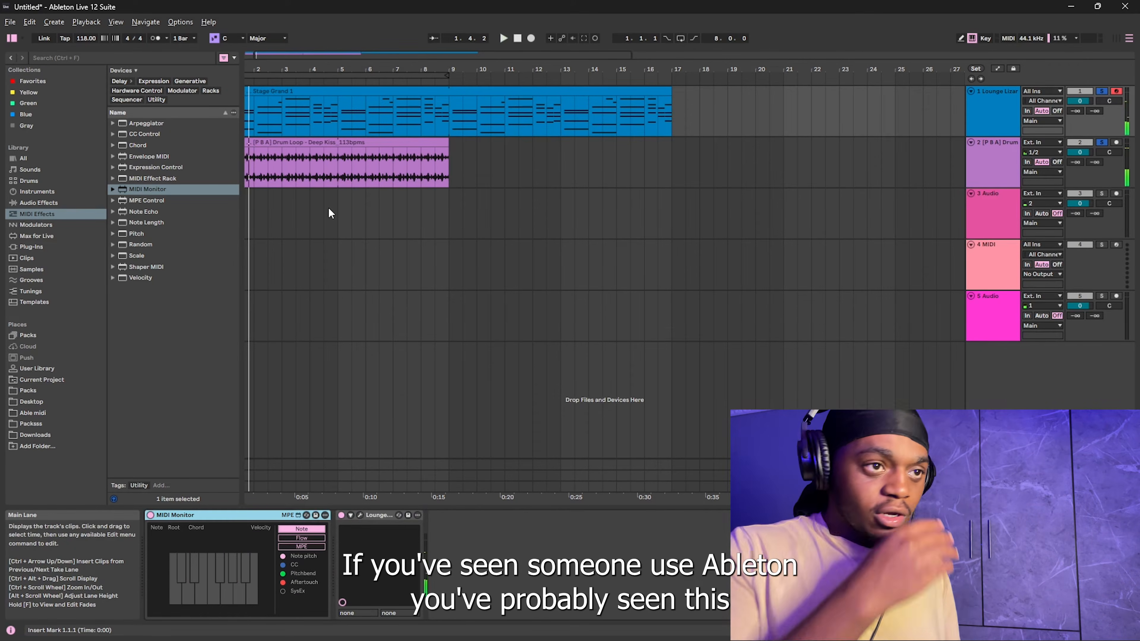
key(space)
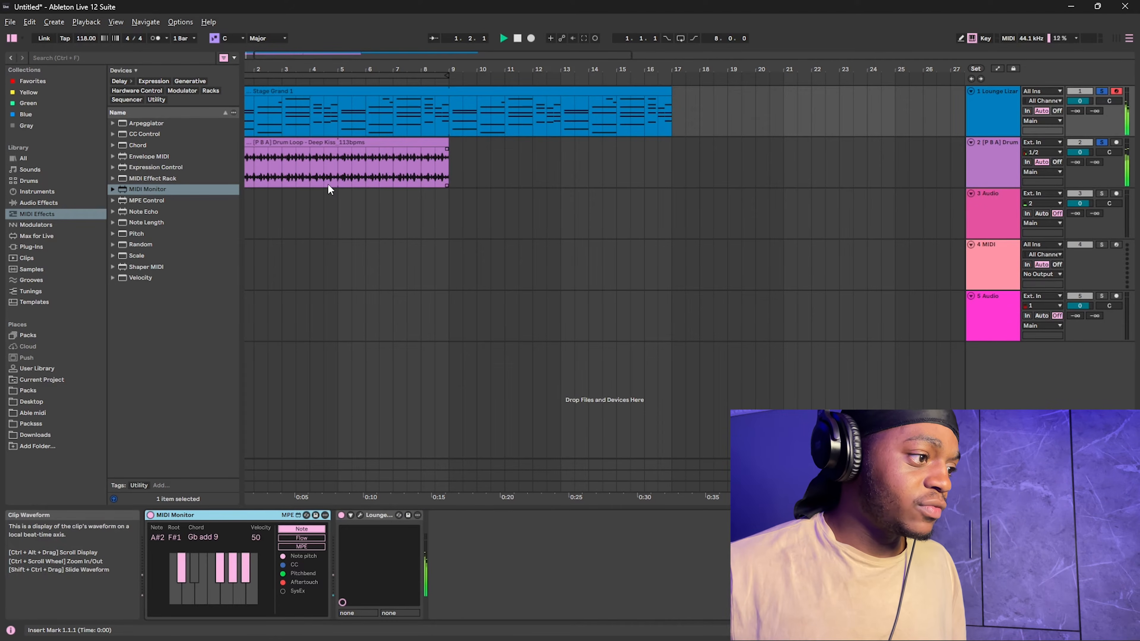
key(space)
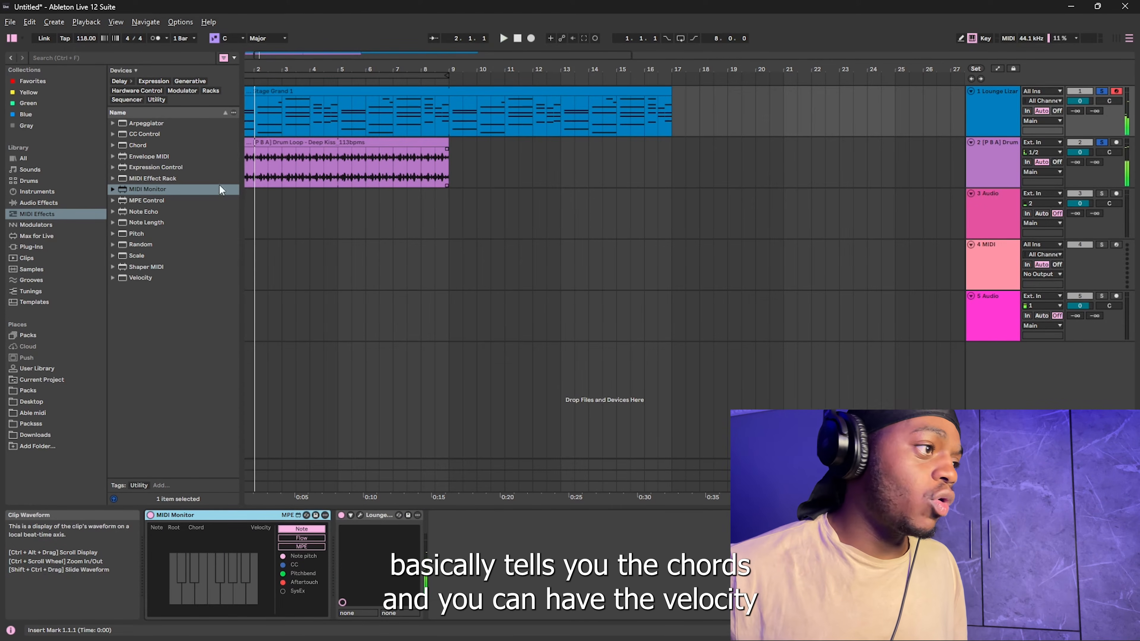
Step: Add the Velocity effect before the MIDI Monitor, lower its Out Hi to 84, and play the arrangement
drag(143, 278, 179, 562)
click(228, 543)
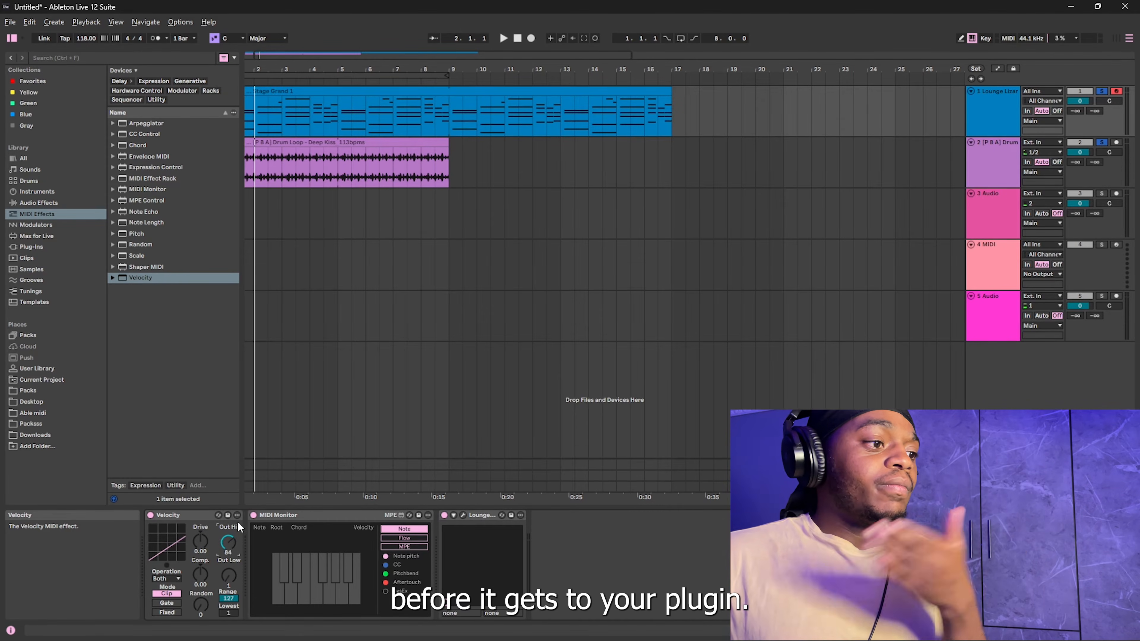
key(space)
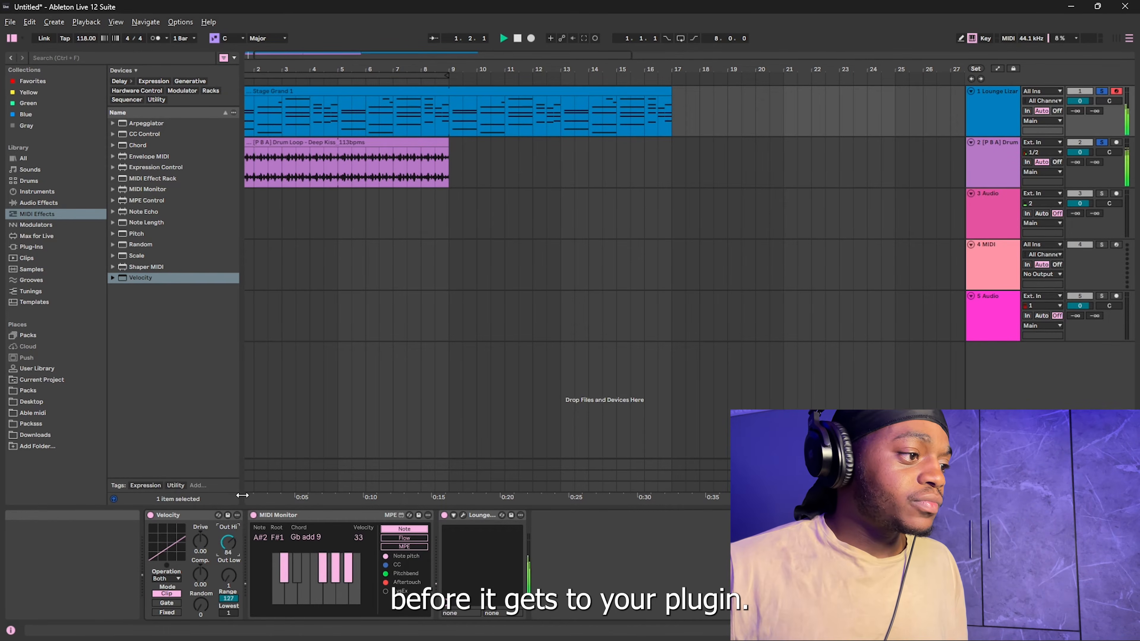
Step: Reset Velocity's Out Hi to 127, try a higher Drive and reset it to 0.00, and stop playback
double_click(226, 544)
drag(199, 544, 199, 517)
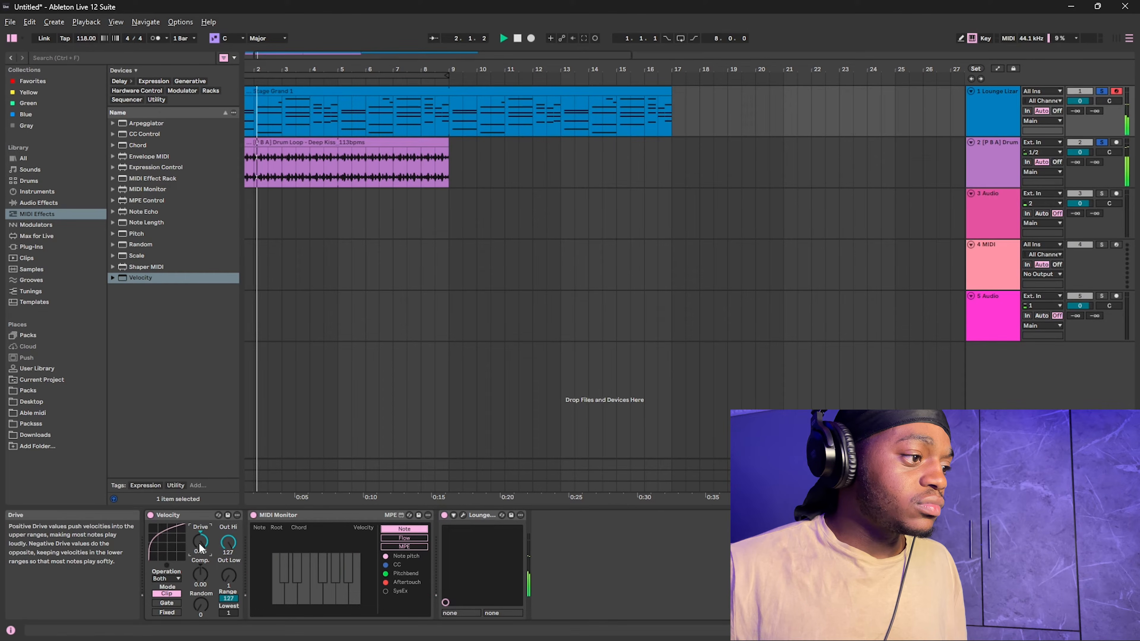
double_click(200, 545)
key(space)
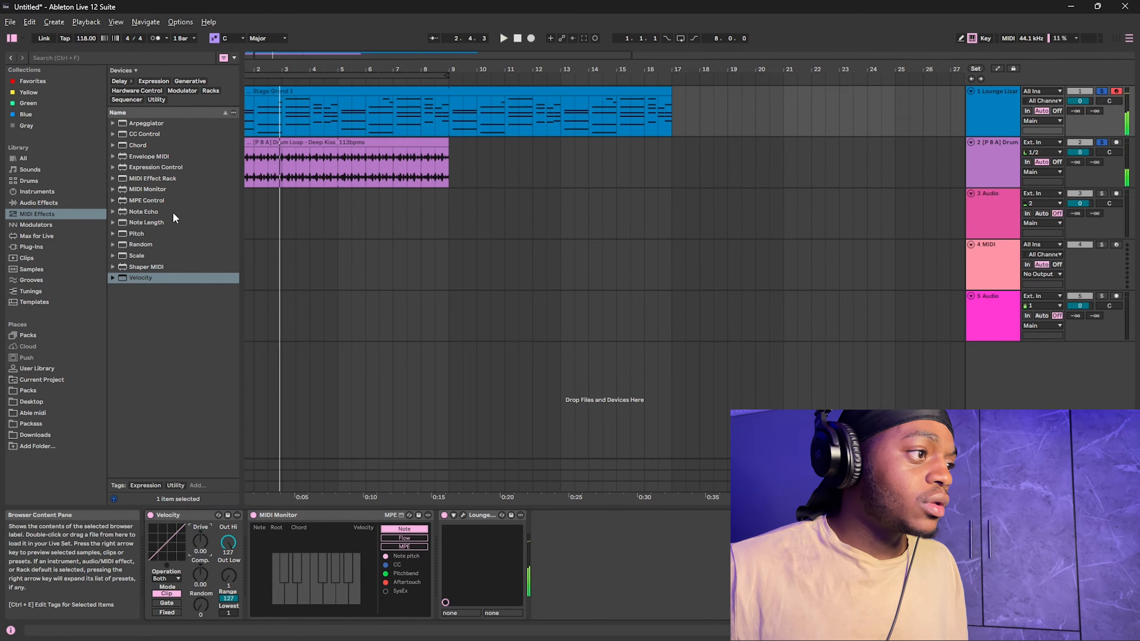
Step: Add Note Echo between Velocity and MIDI Monitor, and during playback set its Delay to 32.3 % and its delay time to 2
click(156, 214)
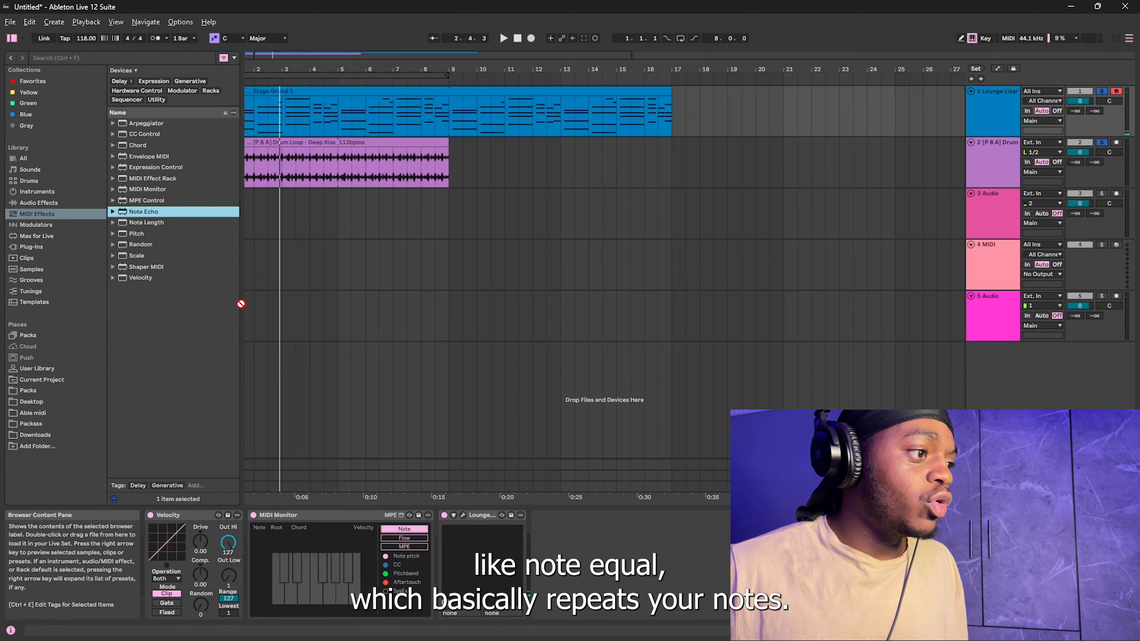
drag(234, 558, 248, 559)
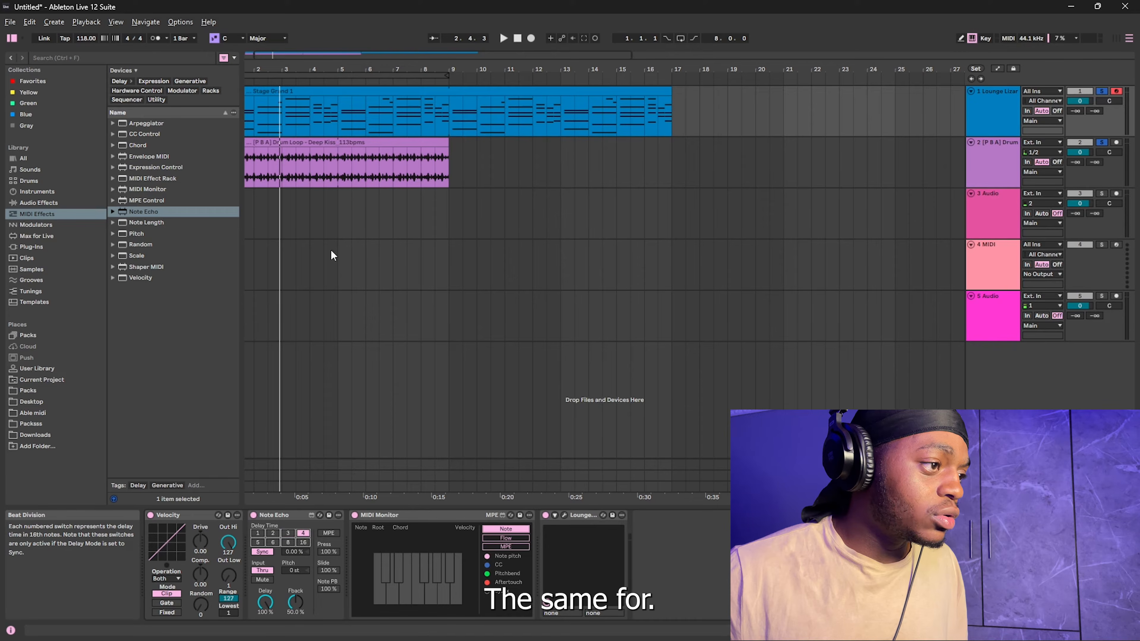
key(space)
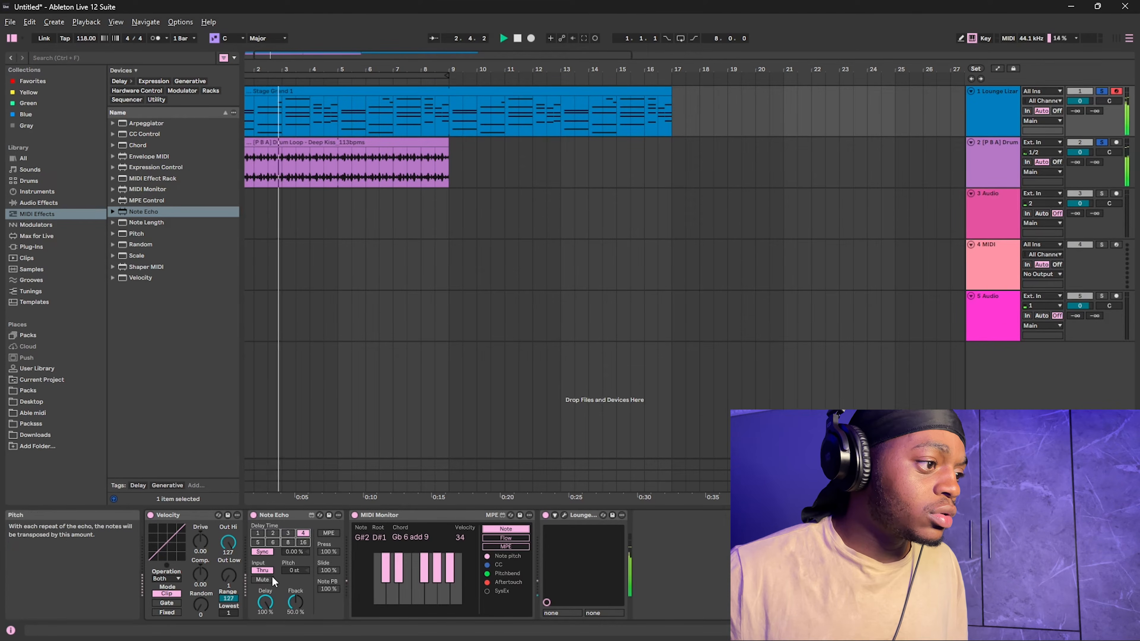
mouse_move(265, 592)
mouse_down()
mouse_move(275, 617)
mouse_move(269, 605)
mouse_up()
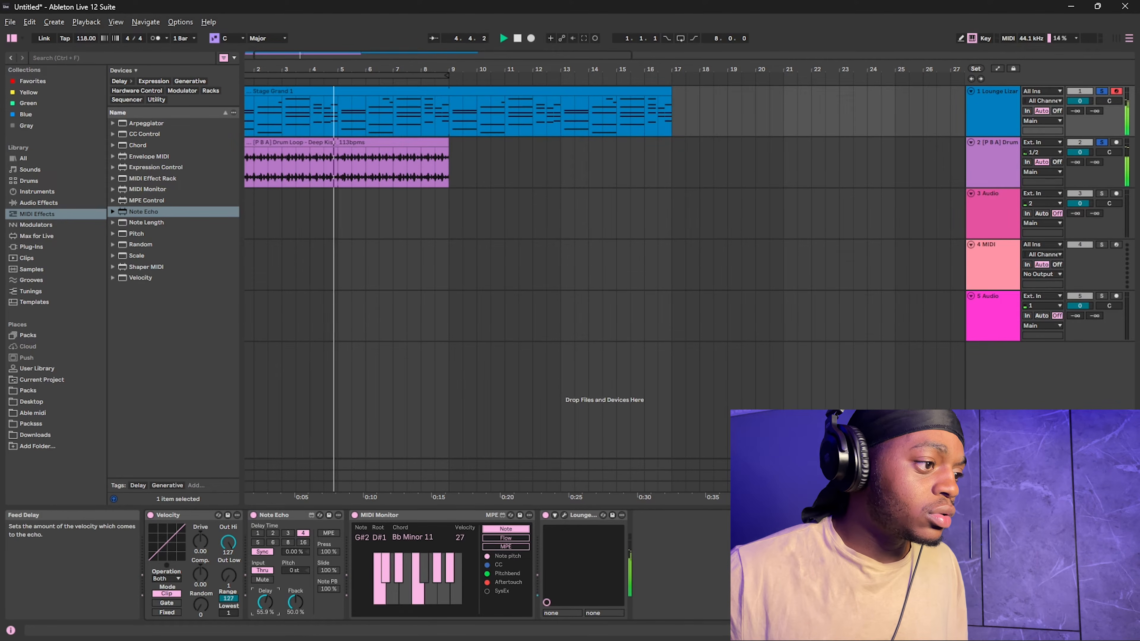
click(273, 534)
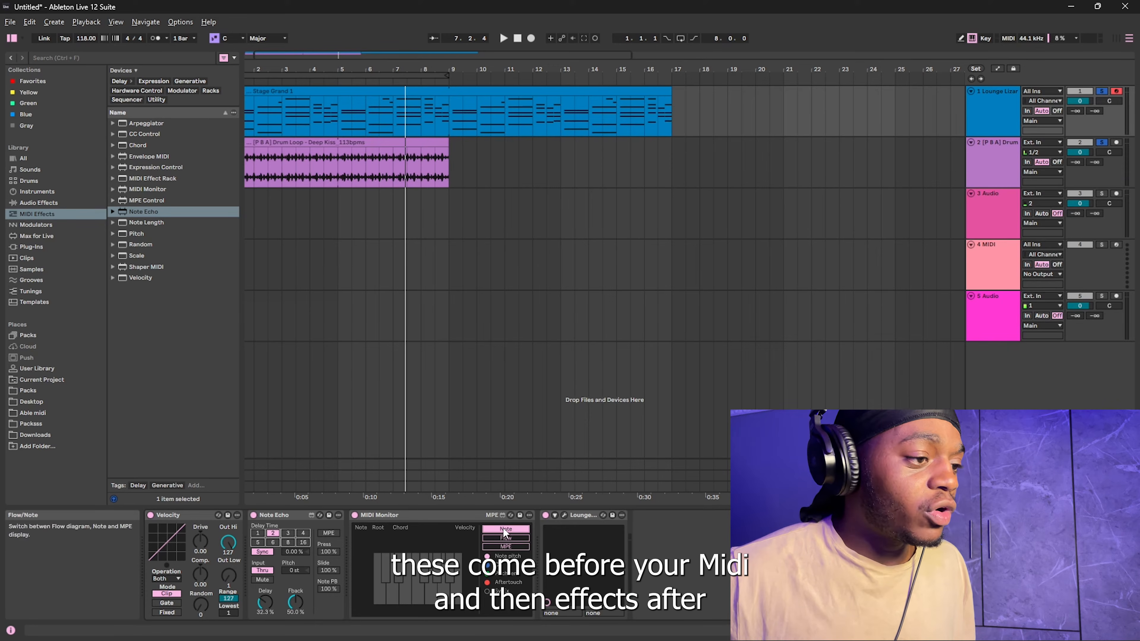
Step: Add the Saturator audio effect after the instrument on the first track
click(51, 206)
scroll(140, 354, down, 5)
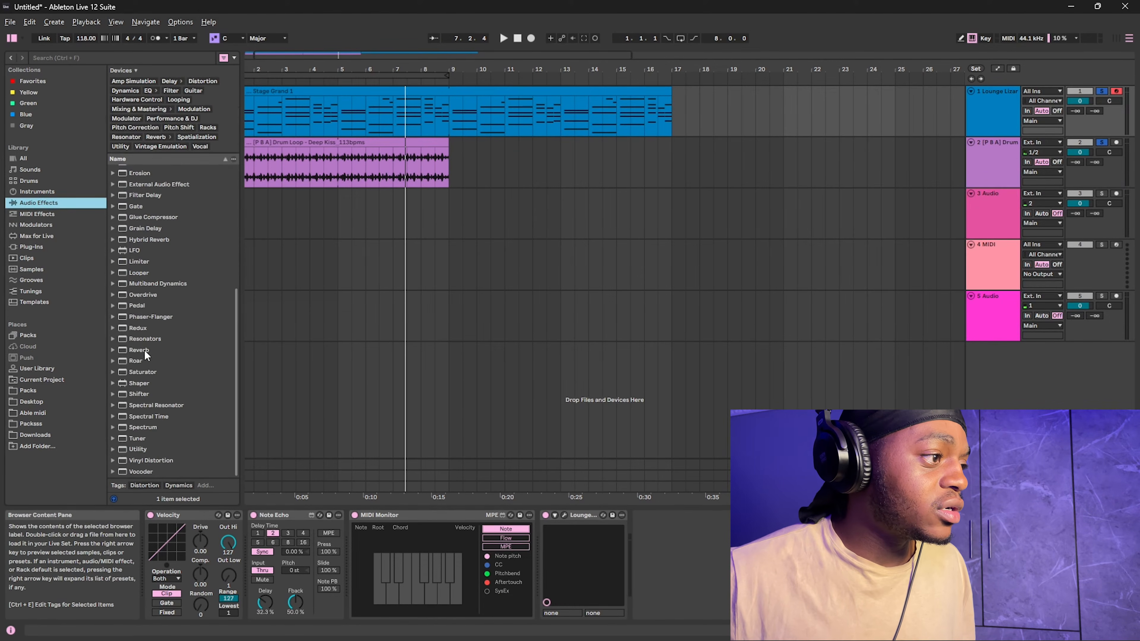
click(134, 374)
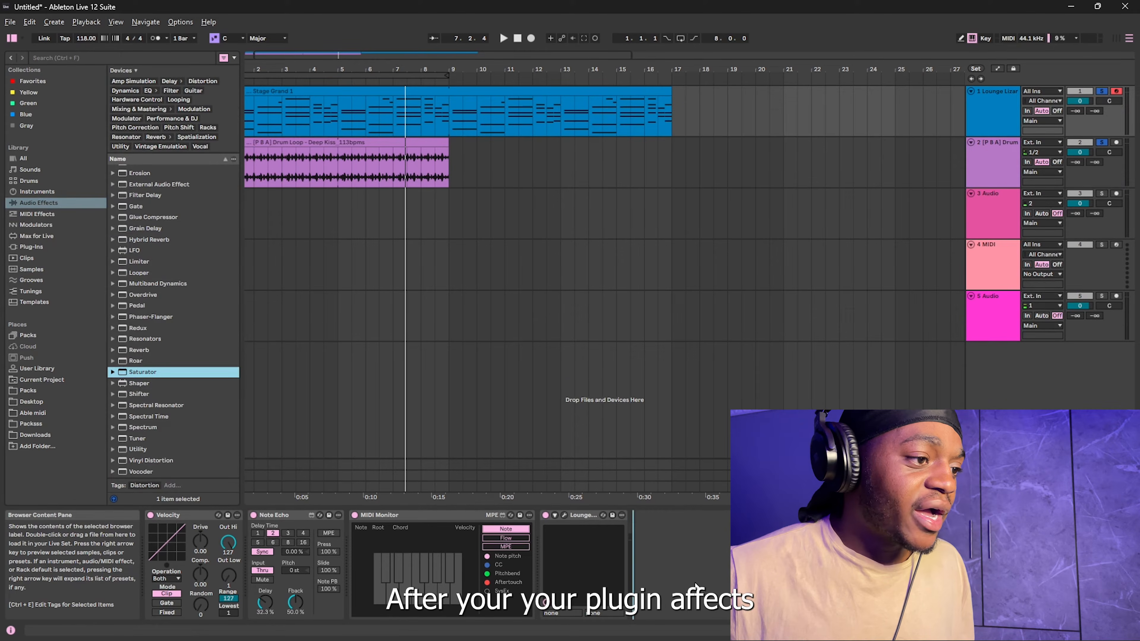
drag(668, 581, 668, 581)
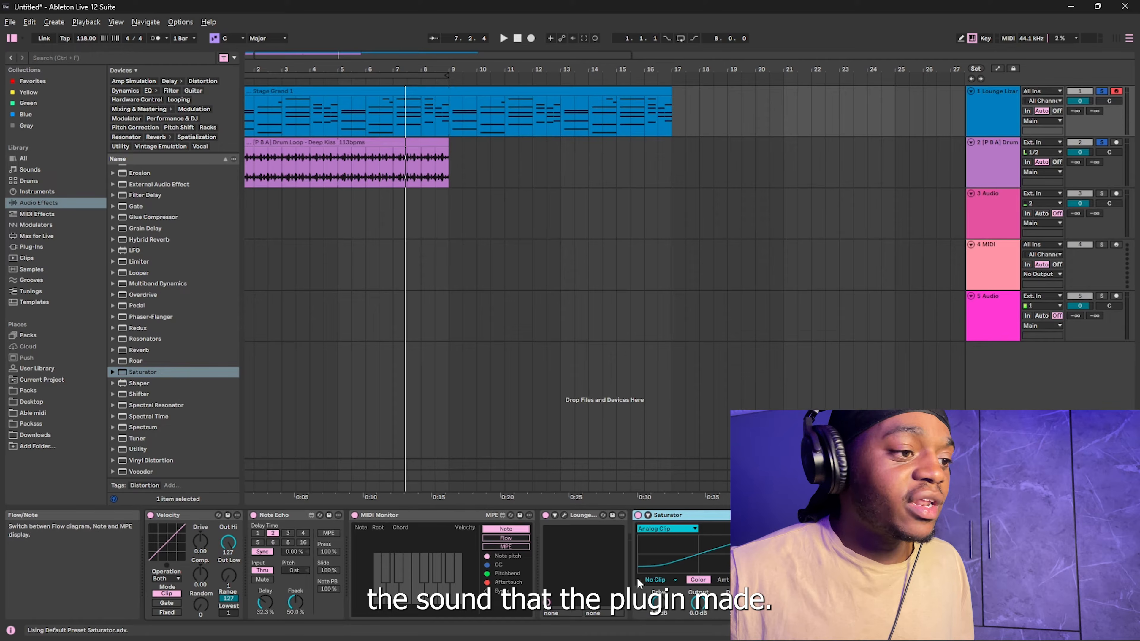
Step: Play the arrangement, shorten the Stage Grand 1 clip on the first track to bar 9, and play past the clips' end
key(space)
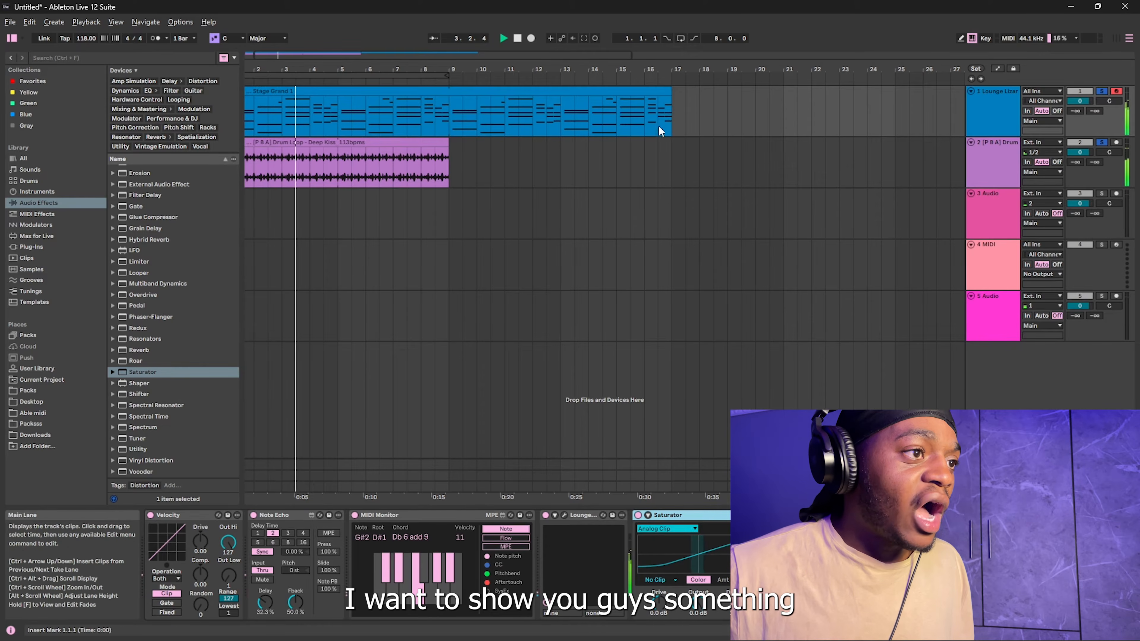
drag(664, 92, 449, 90)
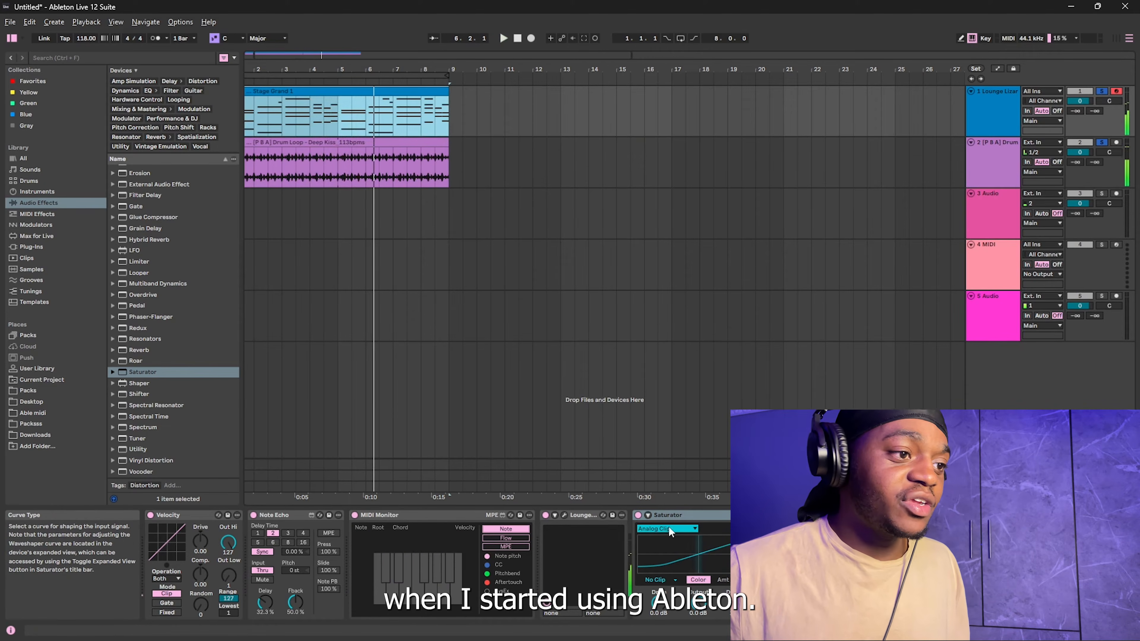
key(space)
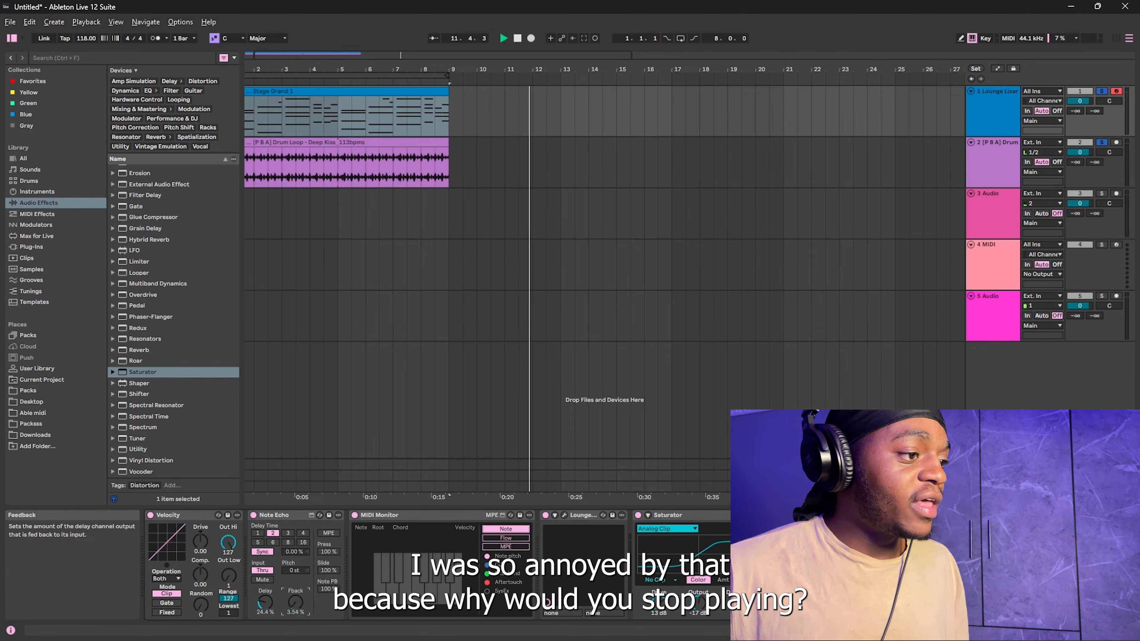
Step: Set Note Echo's Feedback to 18.5 % and stop playback
drag(295, 603, 295, 591)
key(space)
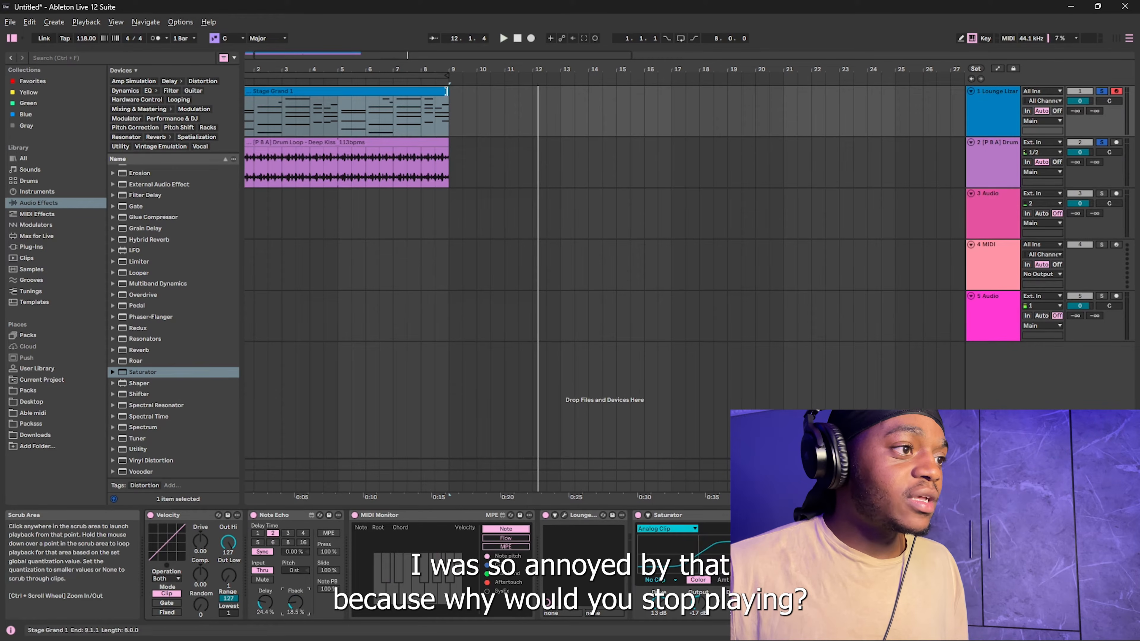
scroll(568, 152, down, 3)
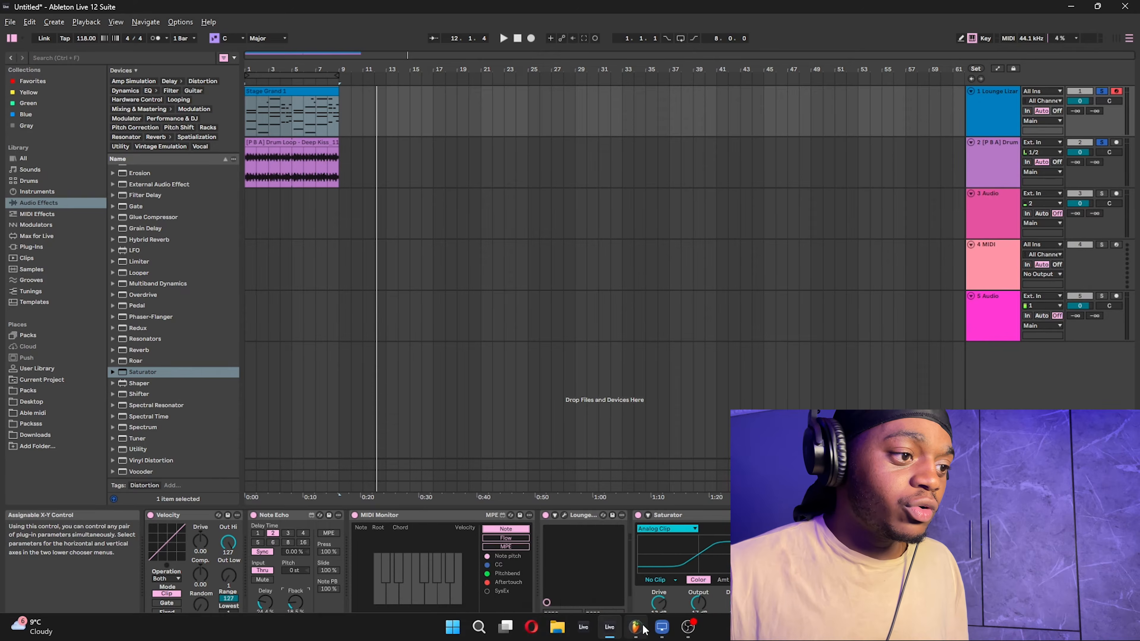
Step: Switch to FL Studio, look over the whole playlist arrangement up to its end, and return to Ableton Live
click(640, 626)
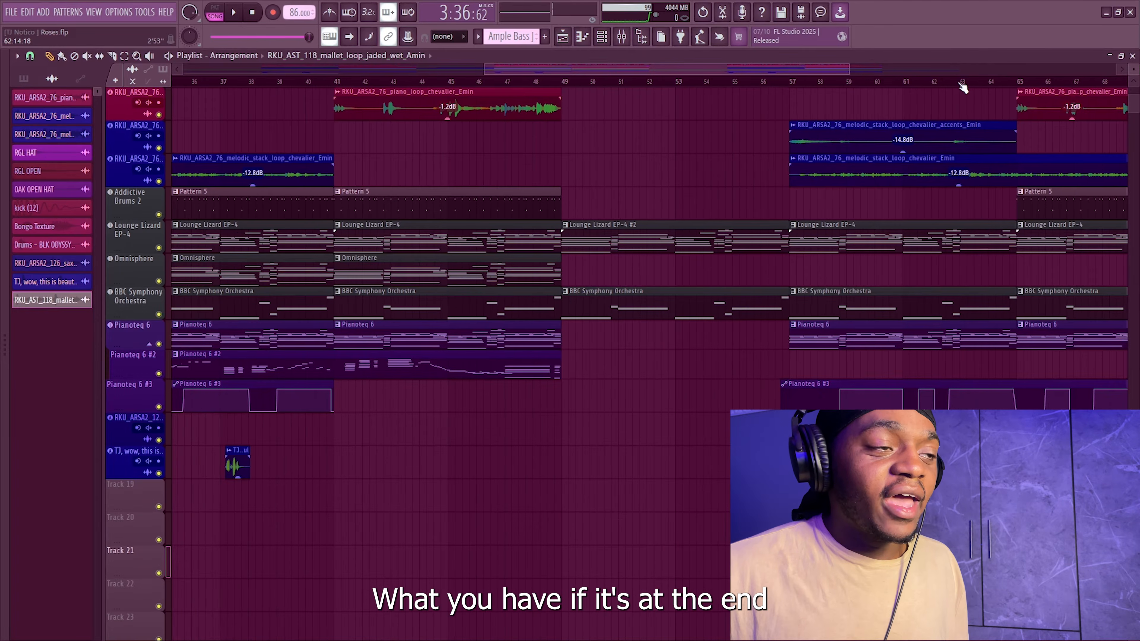
scroll(963, 85, down, 1)
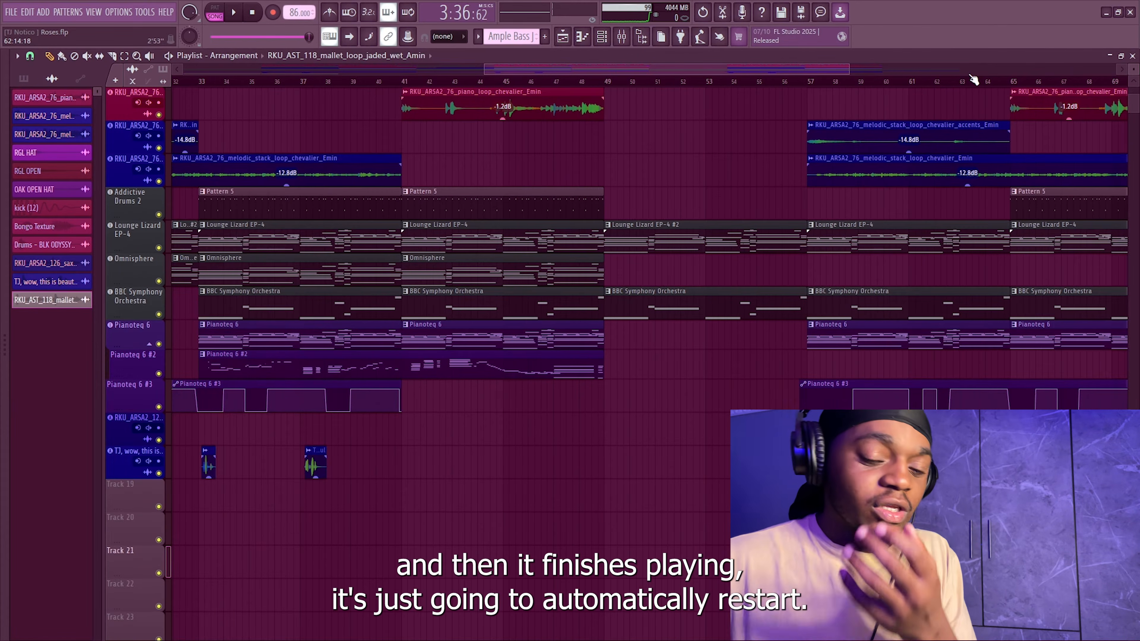
scroll(971, 75, down, 4)
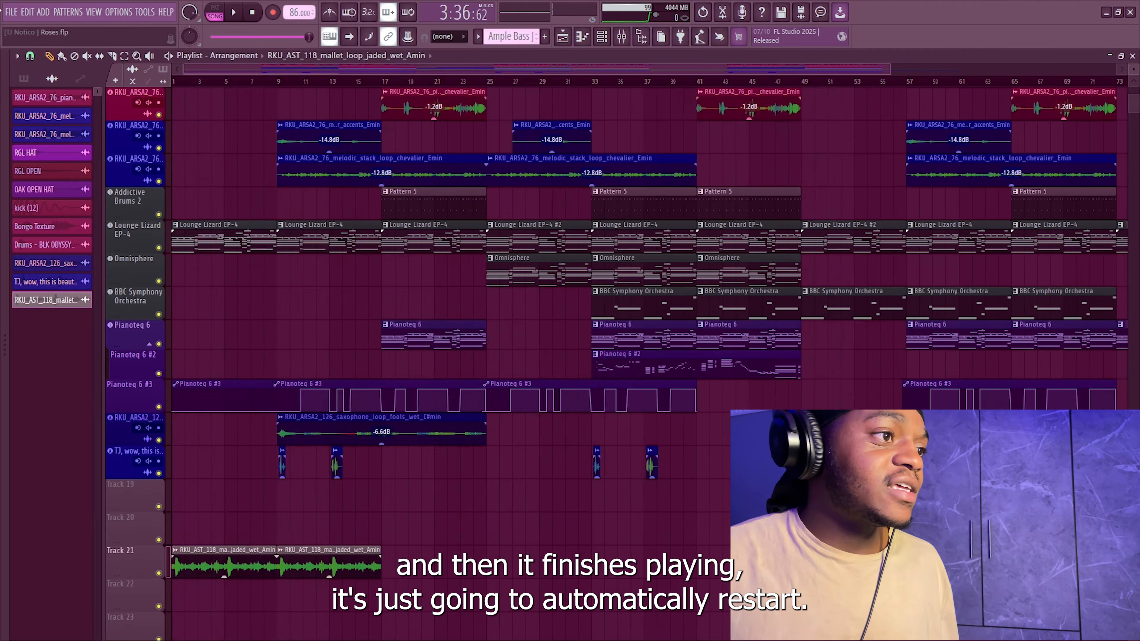
click(7, 345)
key(alt+F8)
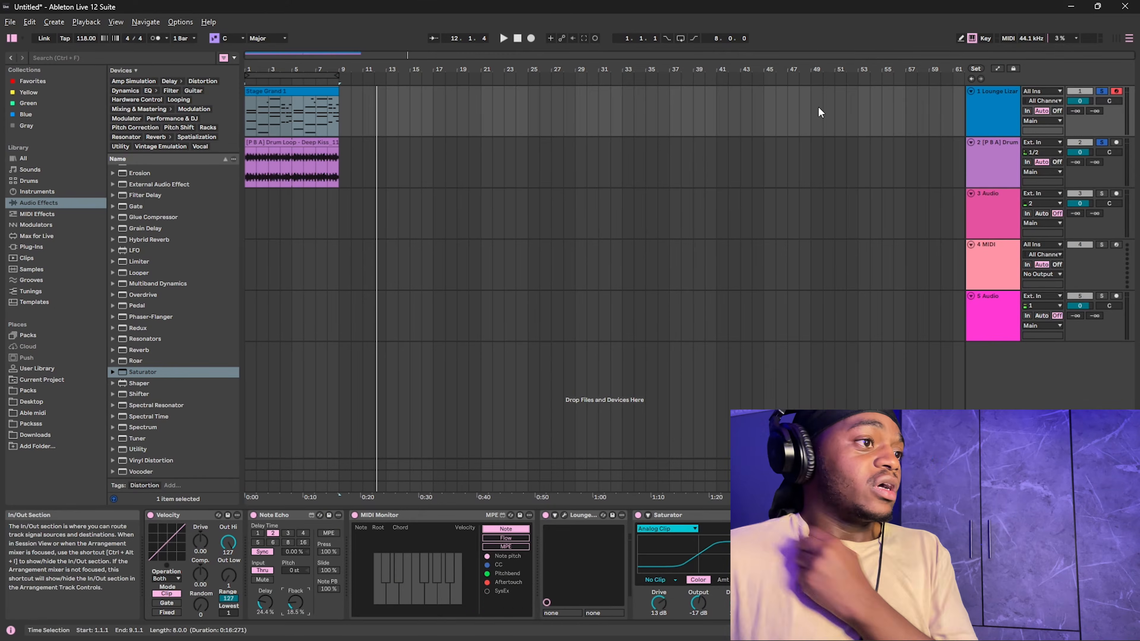
Step: Loop the arrangement over the clips from bar 1 to bar 9, play across the loop's end, and stop playback
click(292, 72)
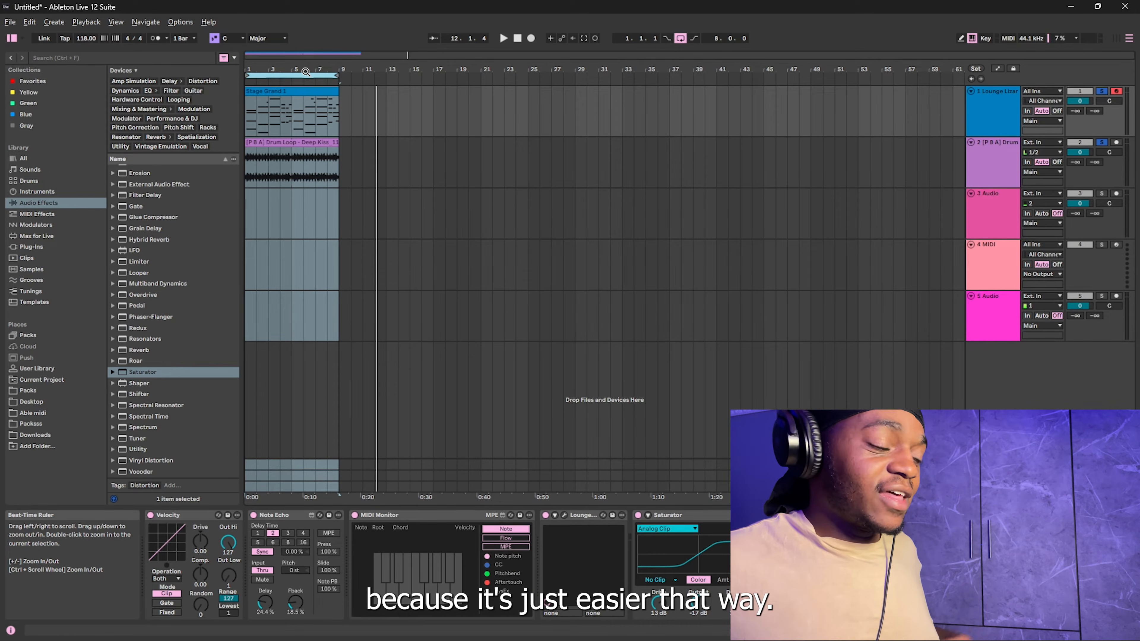
key(space)
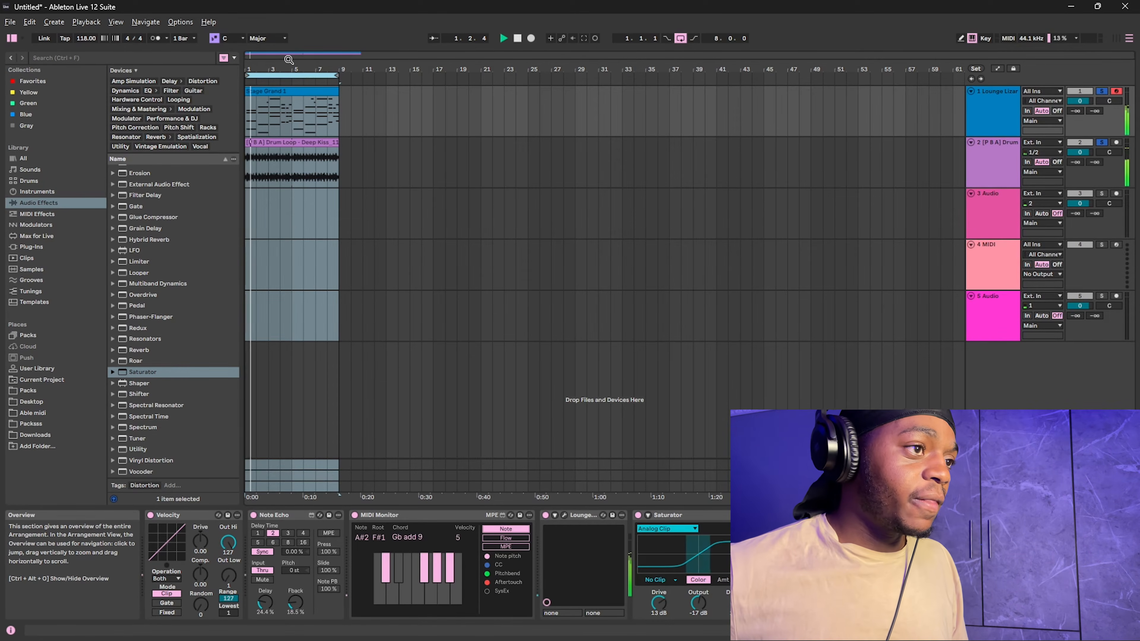
click(329, 82)
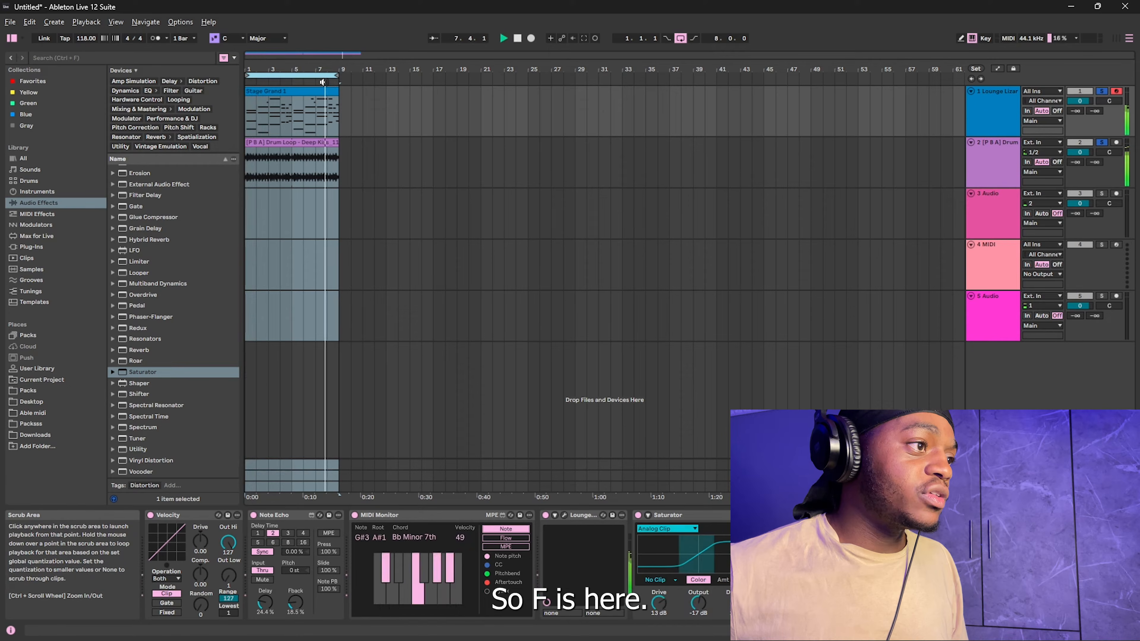
key(space)
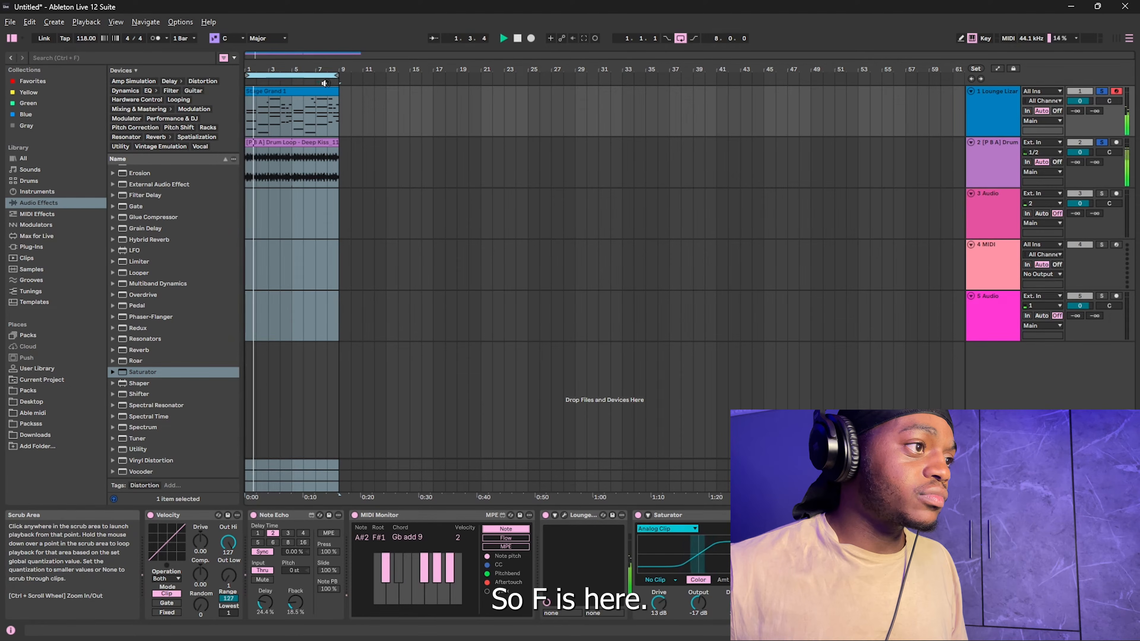
click(325, 83)
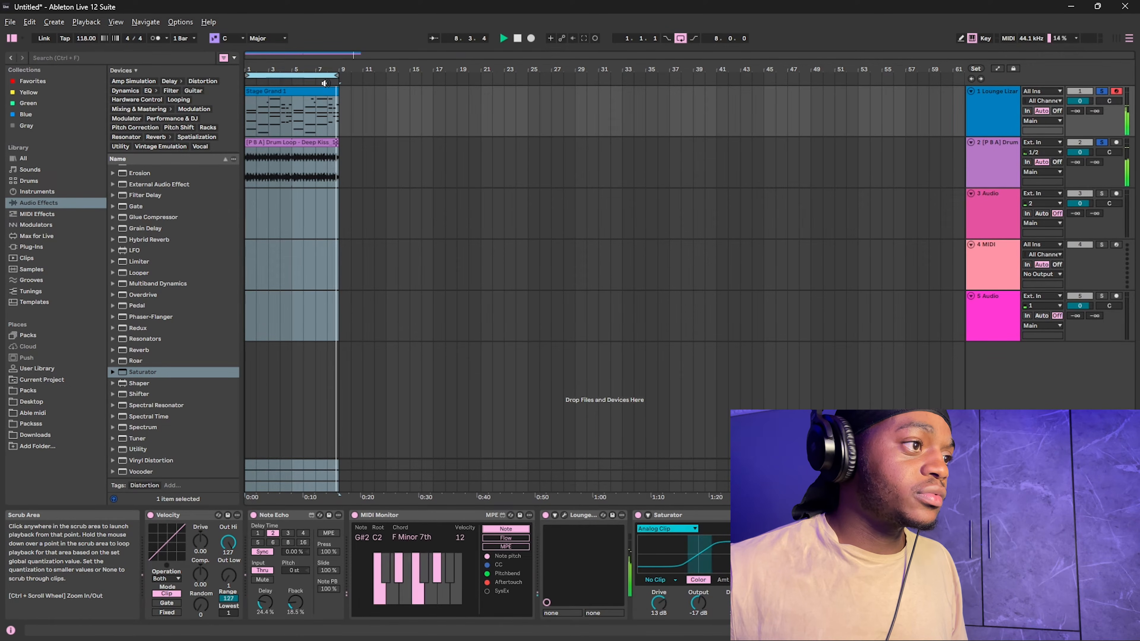
key(space)
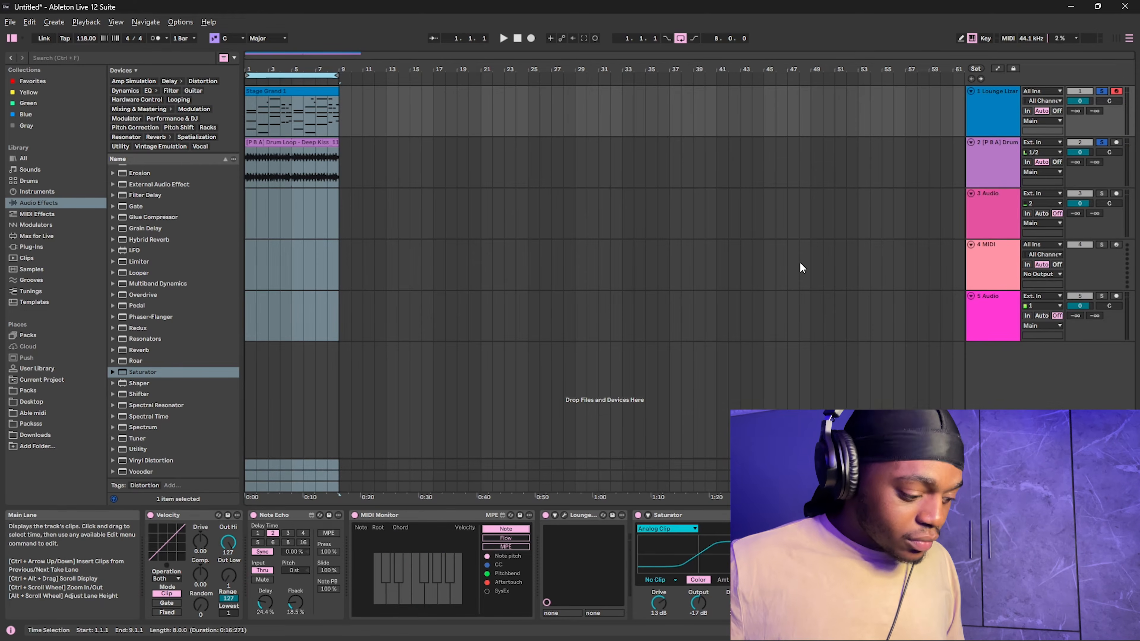
Step: Open the Stage Grand 1 clip in the MIDI note editor and look through its notes from low to high pitches
double_click(286, 91)
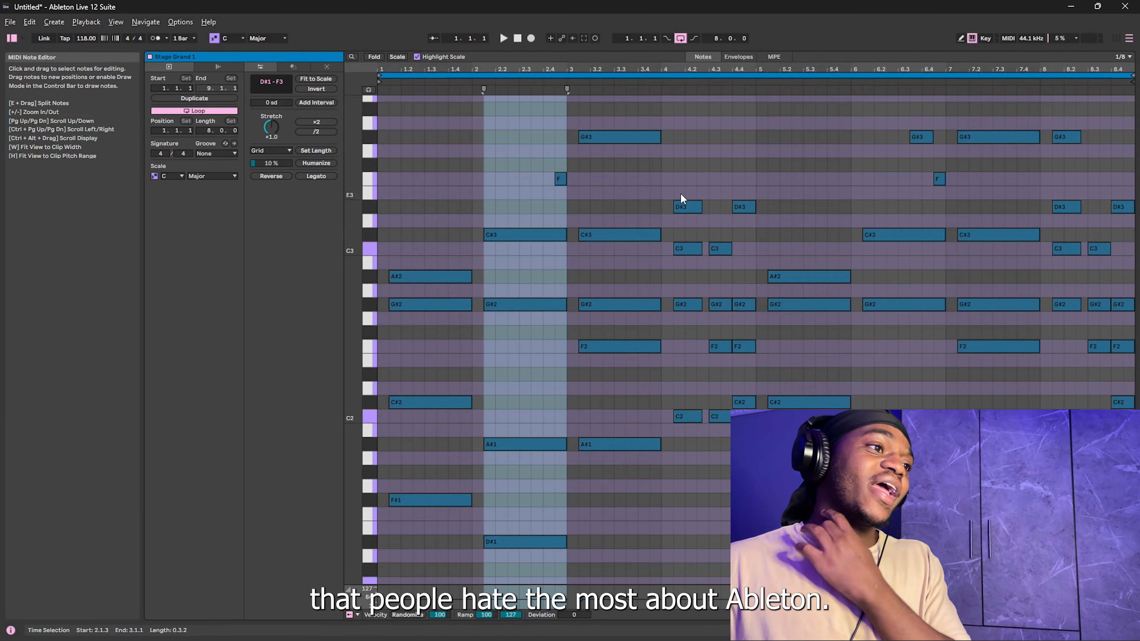
scroll(561, 247, down, 5)
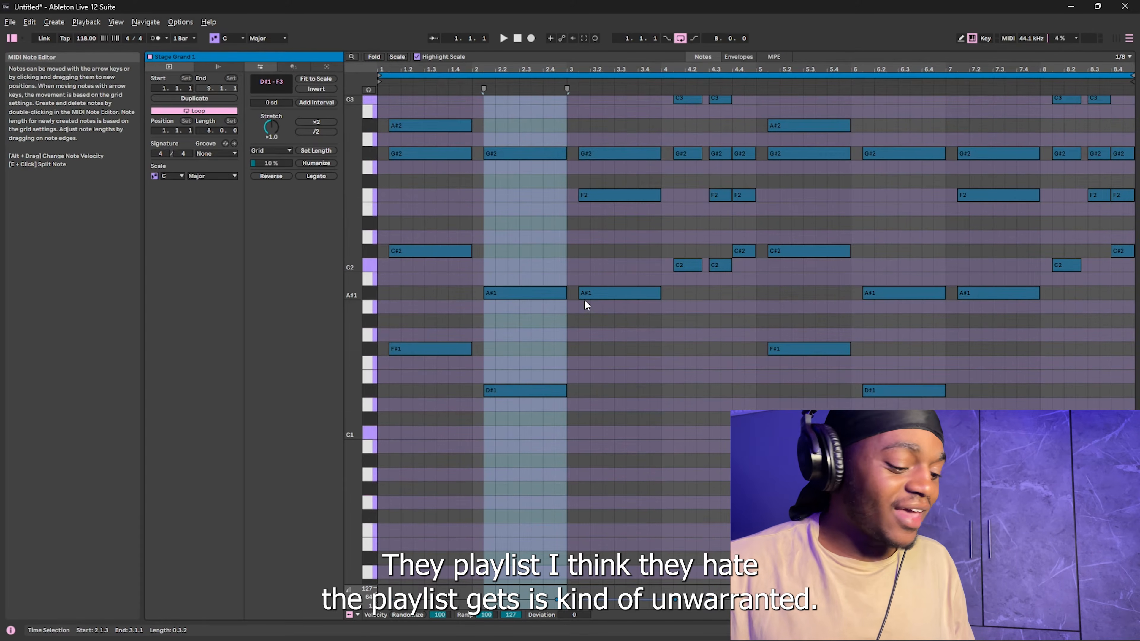
scroll(525, 323, up, 8)
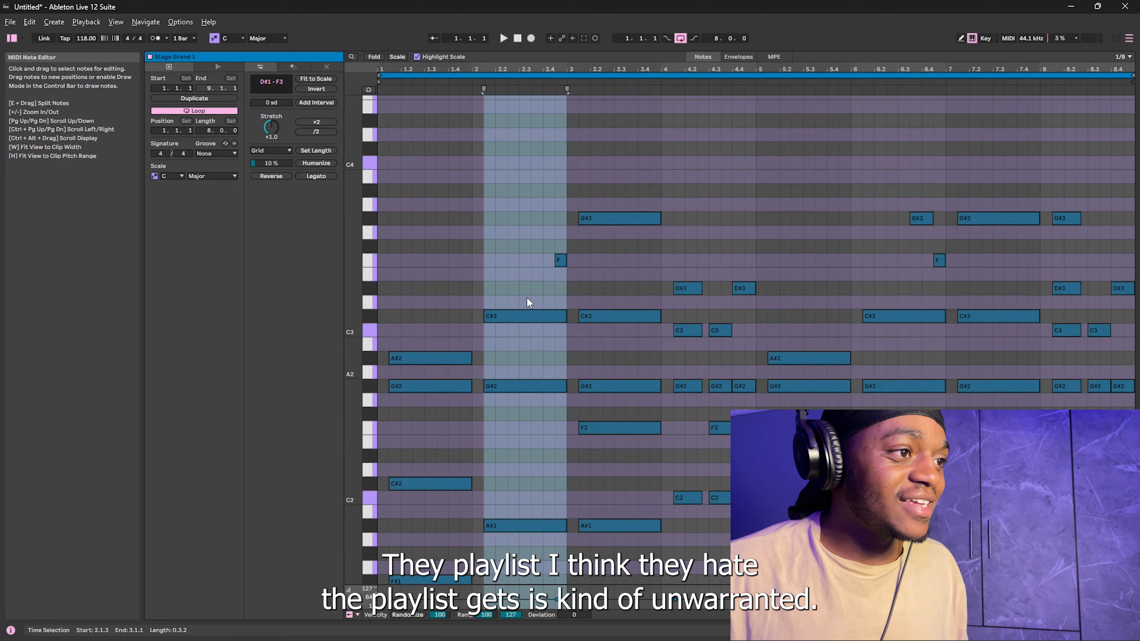
scroll(485, 270, up, 2)
scroll(490, 254, down, 2)
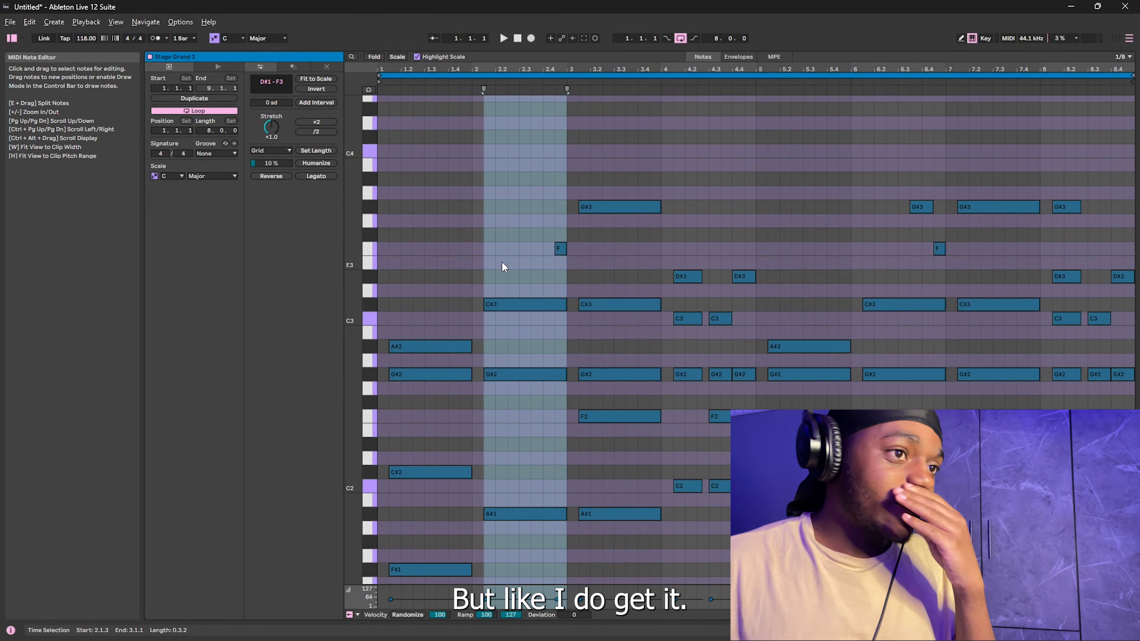
scroll(590, 189, down, 5)
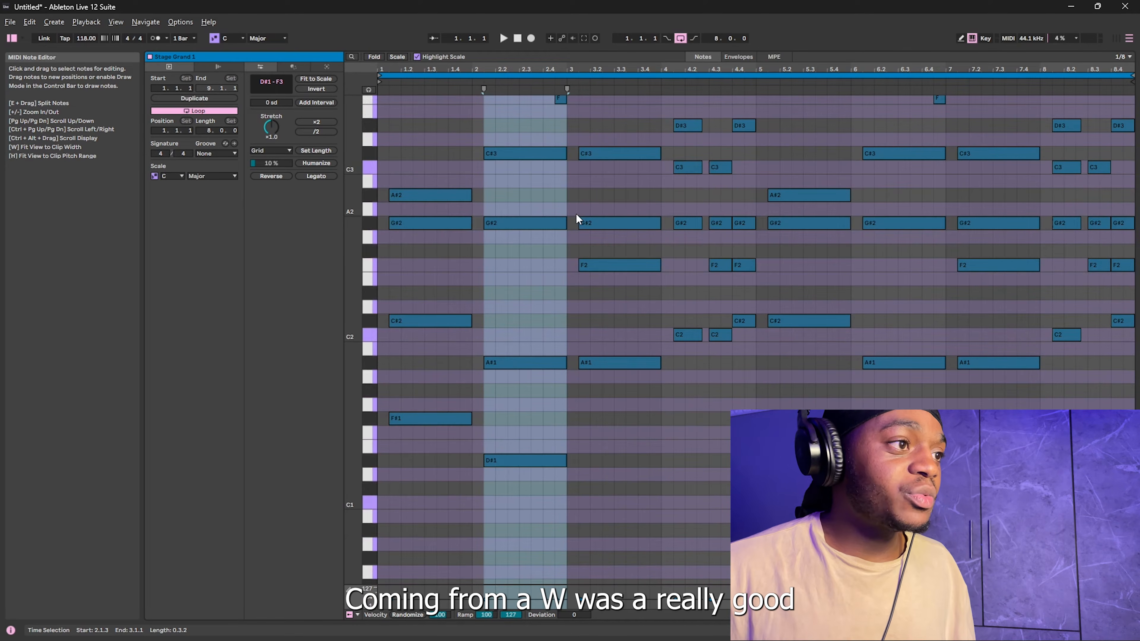
scroll(576, 219, up, 6)
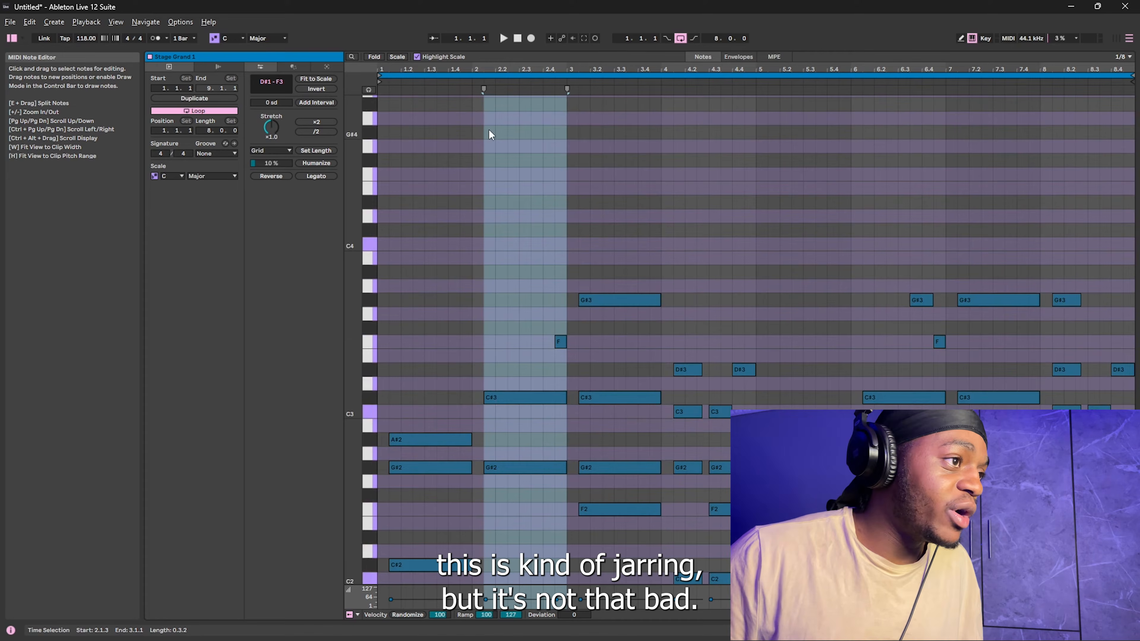
scroll(521, 148, down, 5)
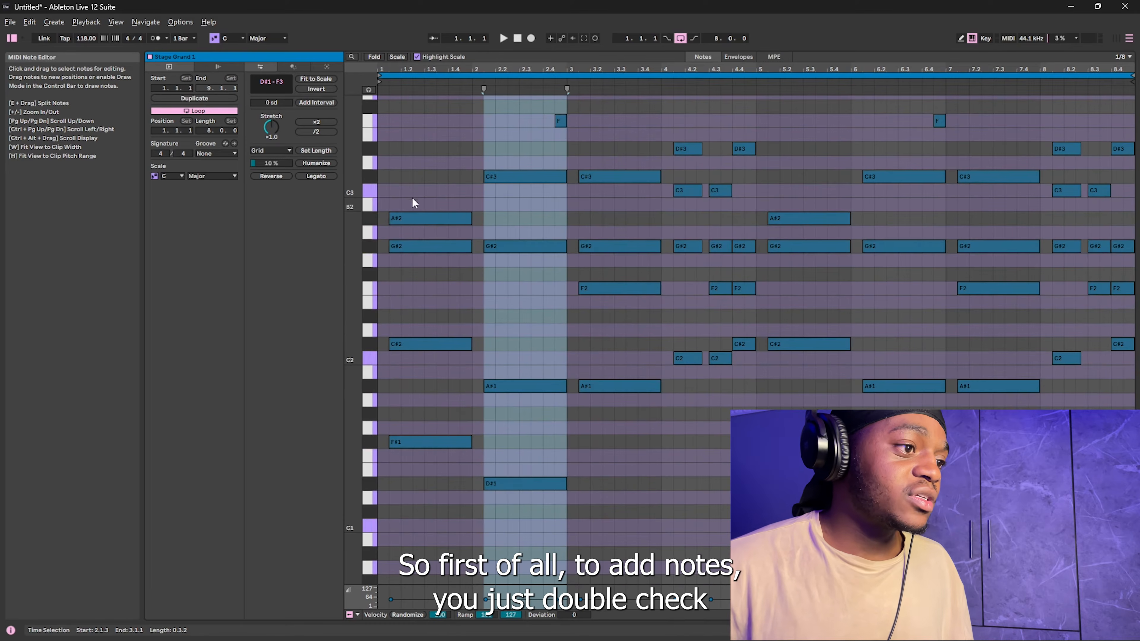
Step: Add an F2 note in the clip's first bar, lengthen it to match the neighbouring chord notes, and delete it
double_click(395, 292)
drag(401, 291, 472, 297)
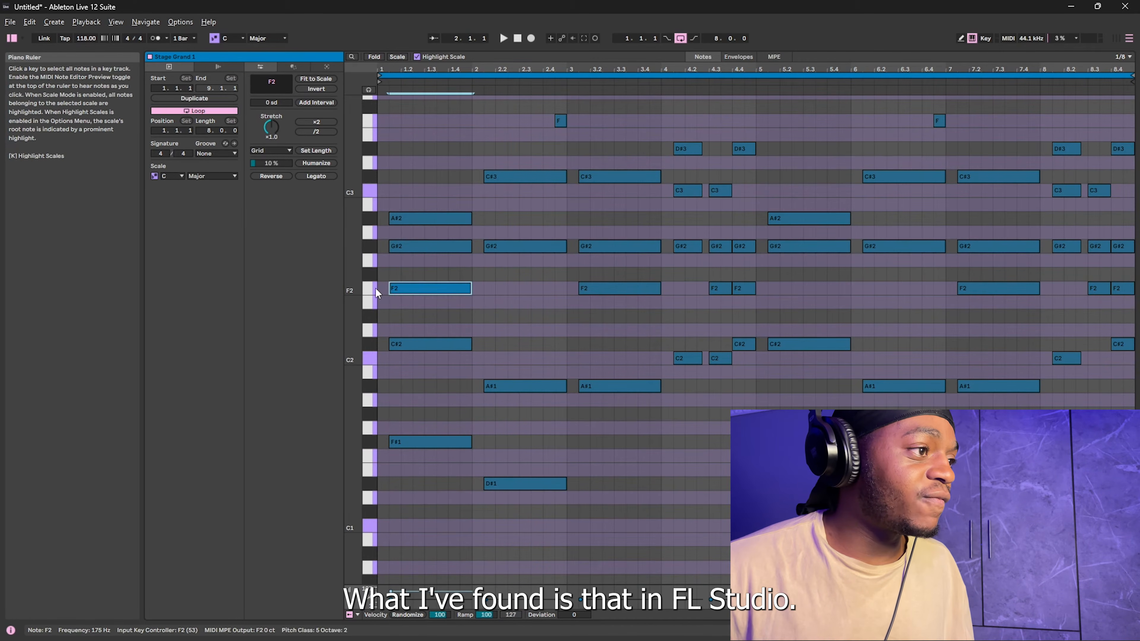
double_click(418, 289)
Step: Switch to FL Studio and open the Lounge Lizard EP-4 clip at bar 17 in the piano roll to examine its notes
mouse_move(595, 615)
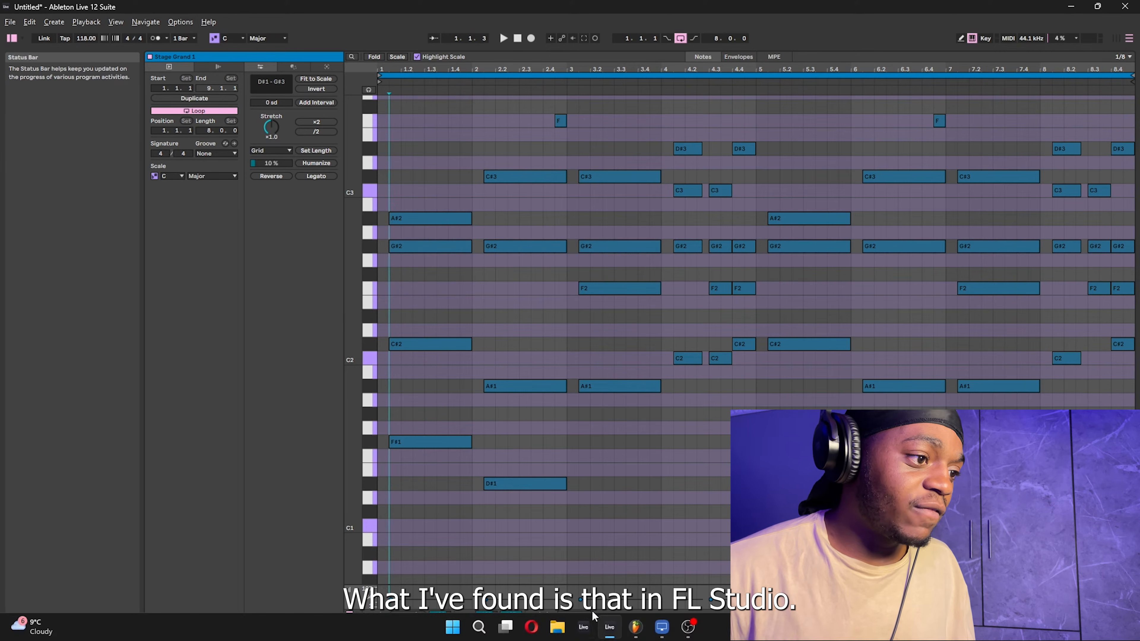
click(635, 627)
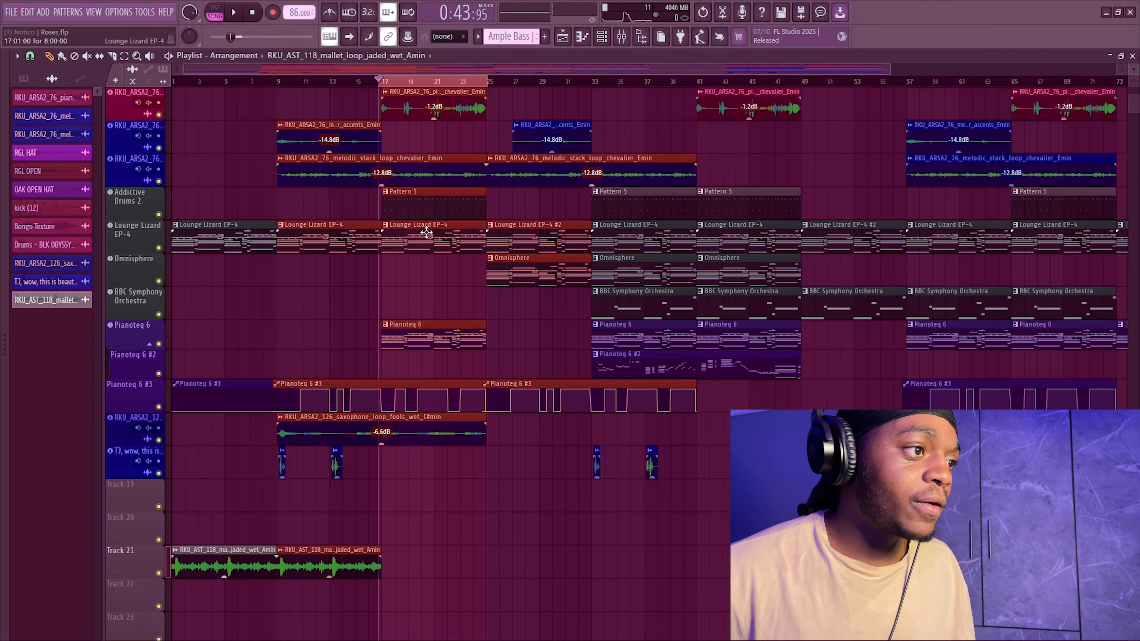
double_click(399, 231)
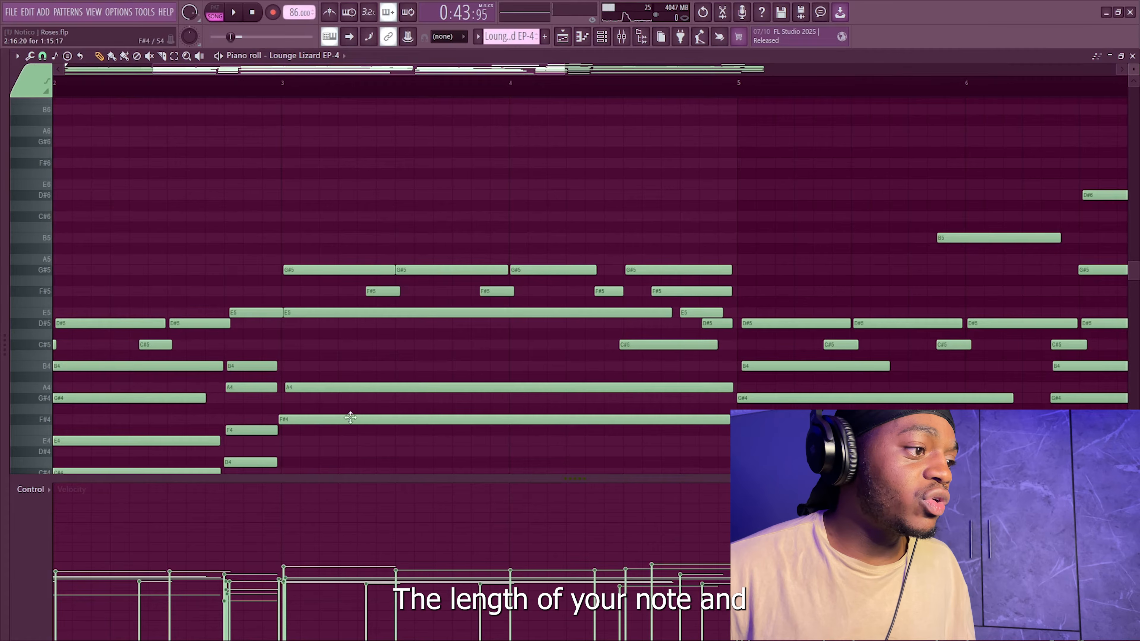
scroll(349, 415, down, 6)
scroll(485, 96, down, 5)
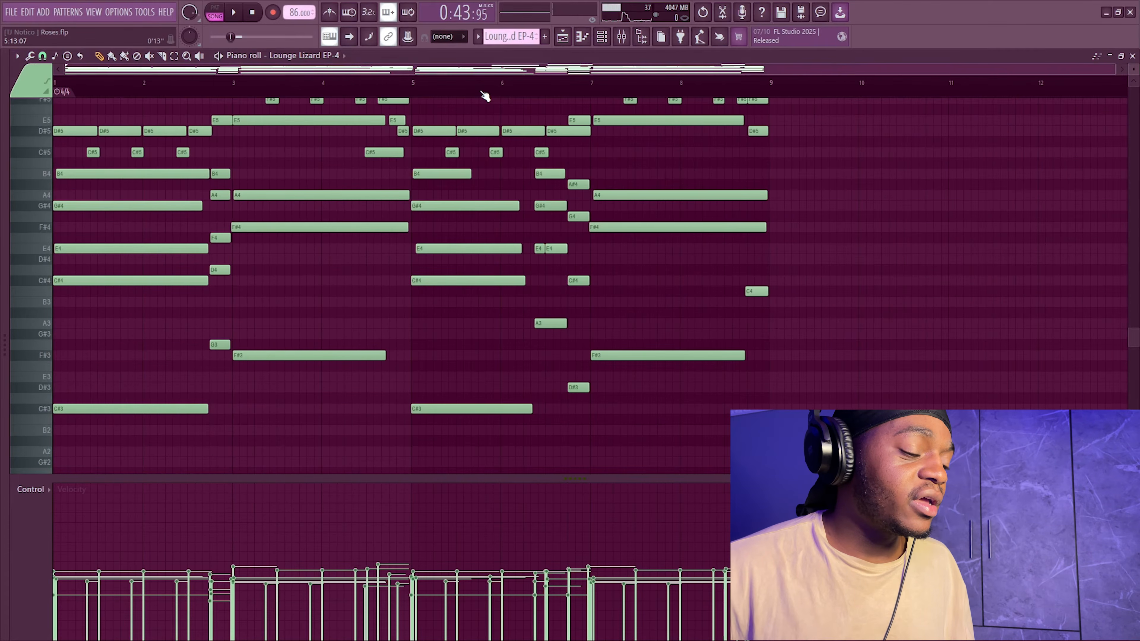
scroll(501, 303, up, 11)
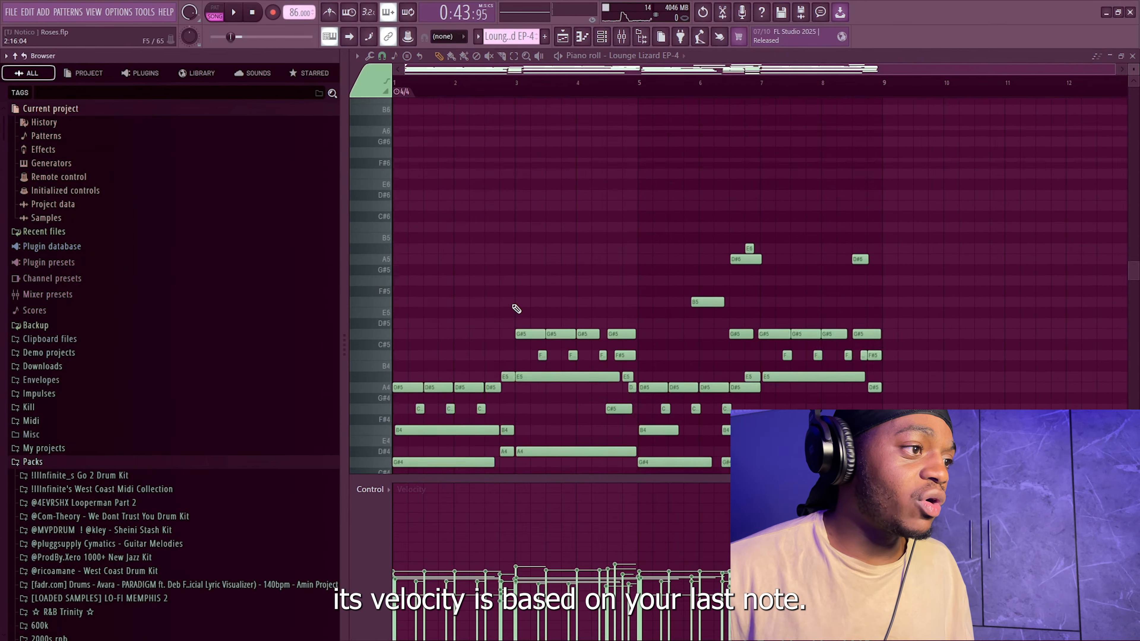
scroll(584, 282, down, 10)
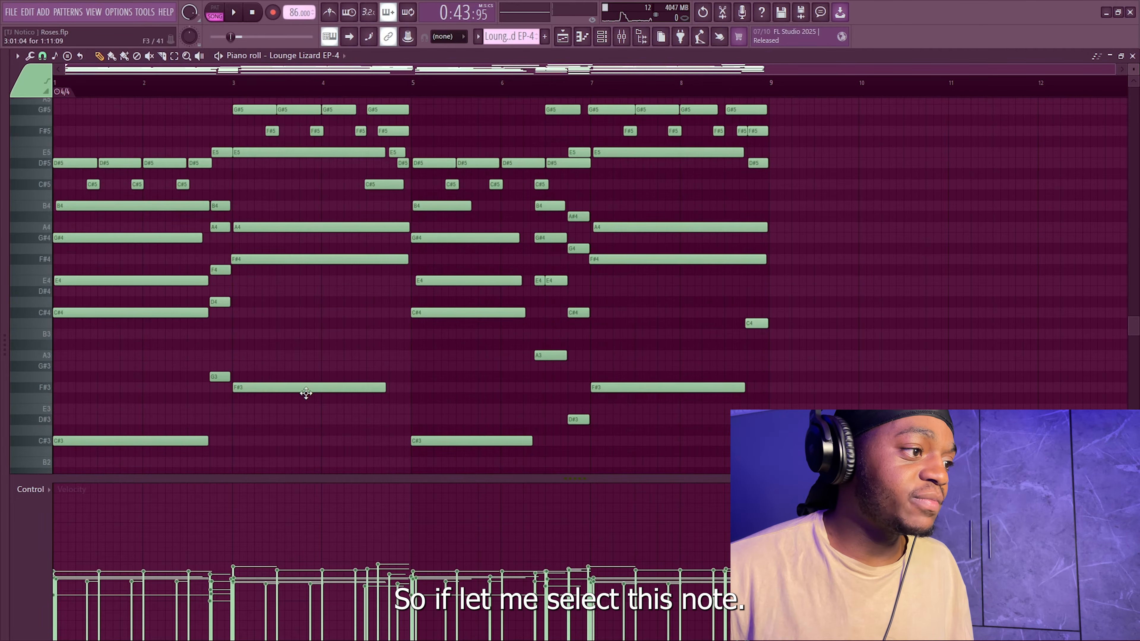
Step: Pick the F#3 note at bar 3 as the length reference, draw and delete several test notes around it, and return to Ableton Live
double_click(310, 389)
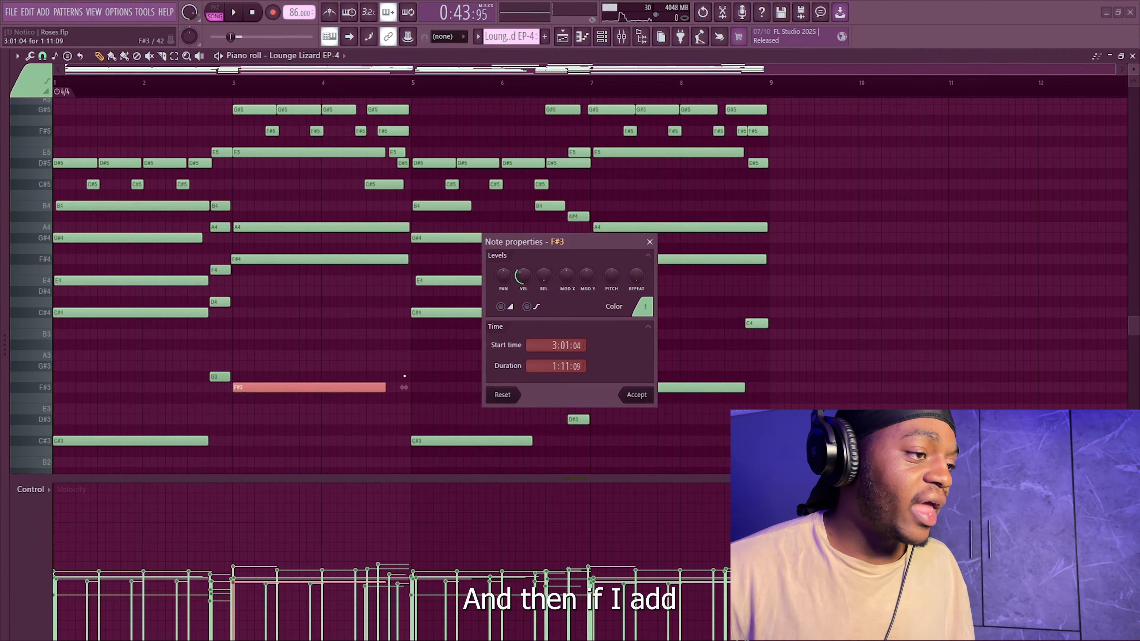
click(650, 242)
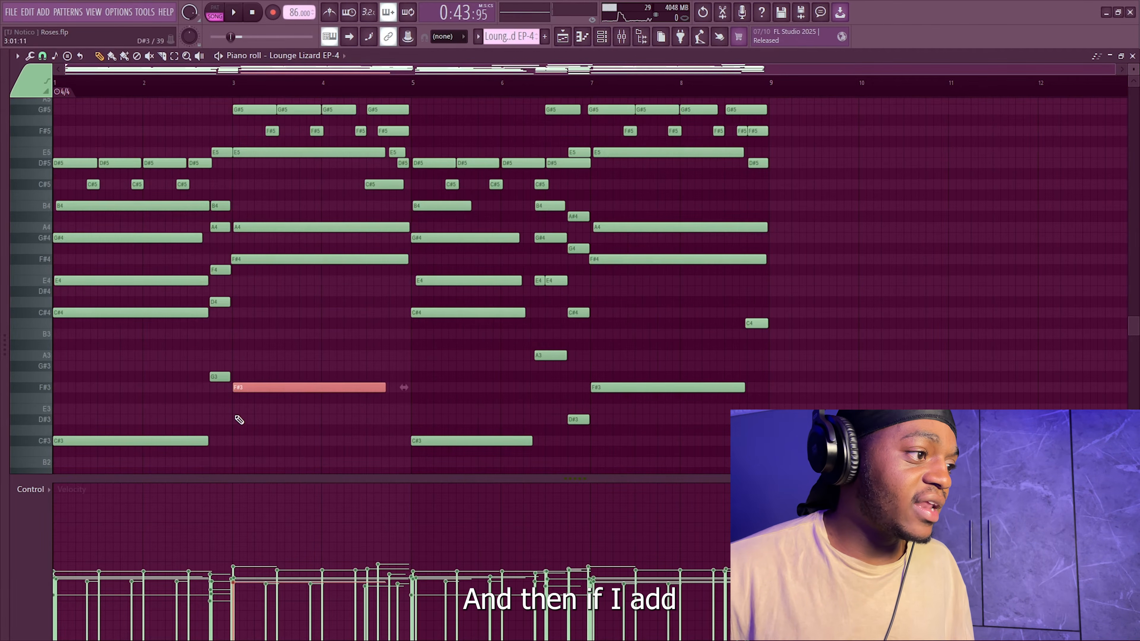
click(235, 410)
right_click(242, 408)
click(246, 356)
right_click(283, 358)
click(235, 340)
right_click(248, 335)
click(251, 349)
right_click(280, 348)
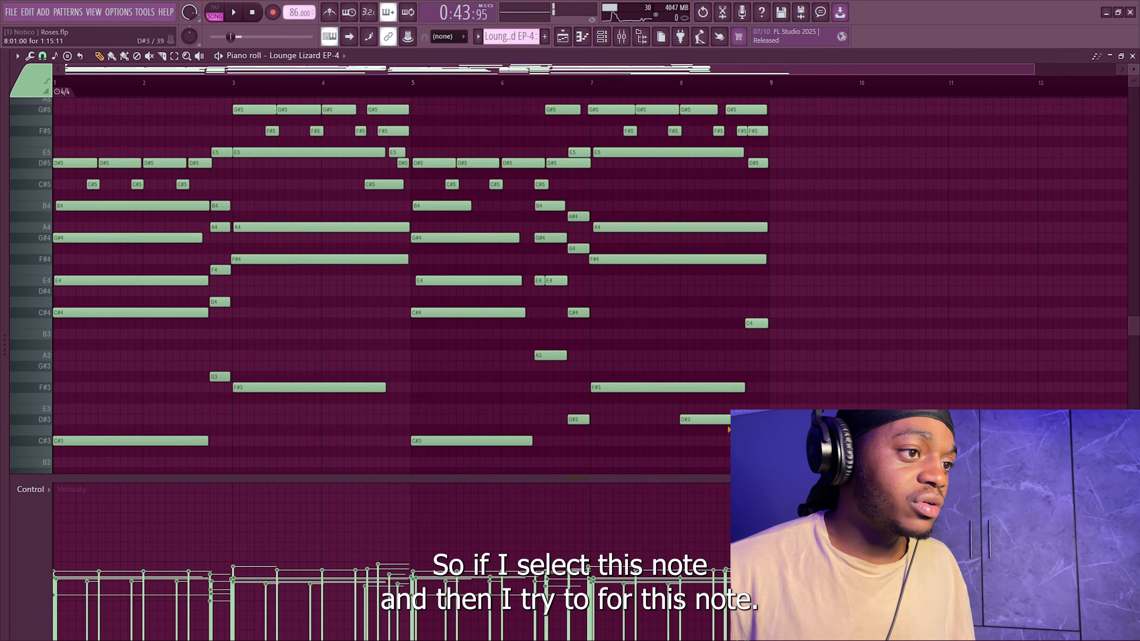
click(574, 376)
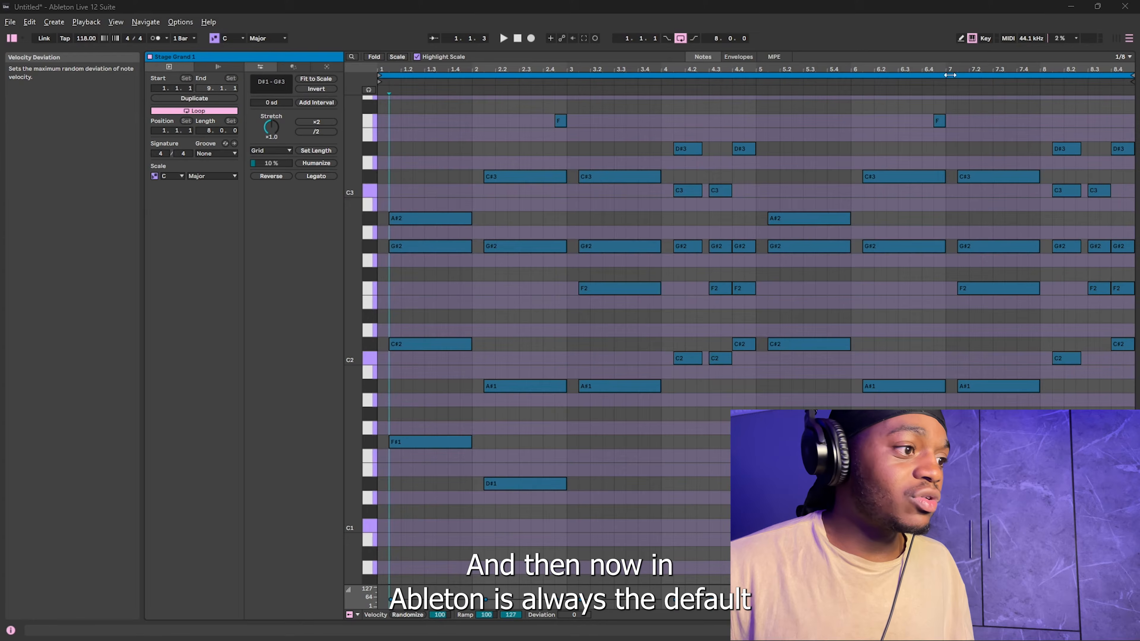
Step: Add a one-grid-step F2 note at 1.2.1 in the Stage Grand 1 clip and delete it
scroll(400, 186, up, 6)
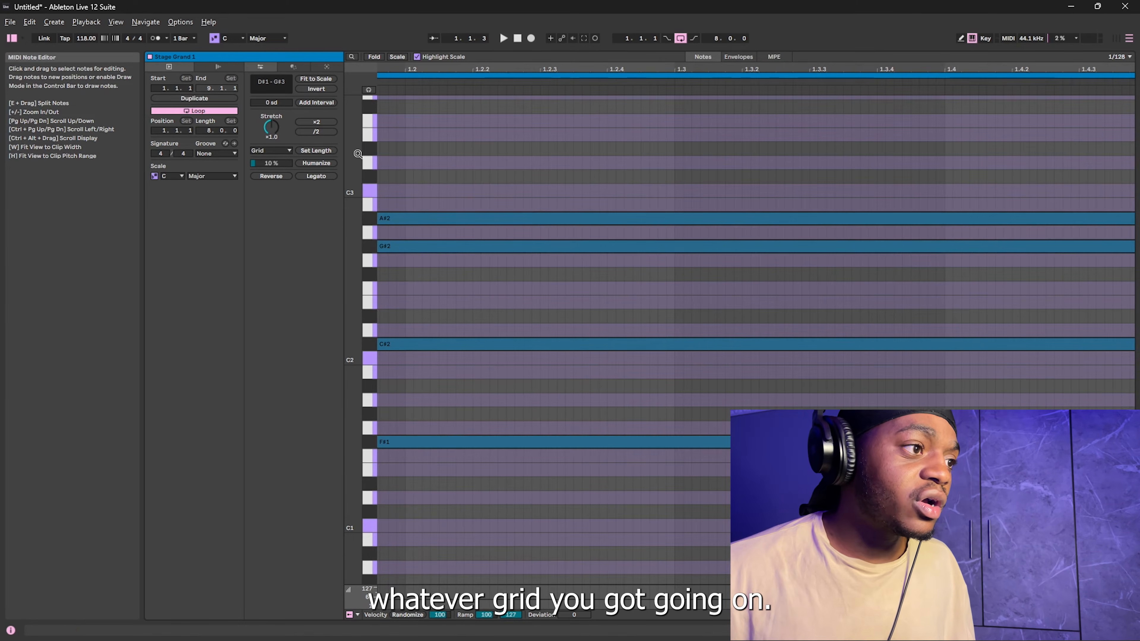
scroll(448, 162, down, 2)
scroll(449, 163, down, 6)
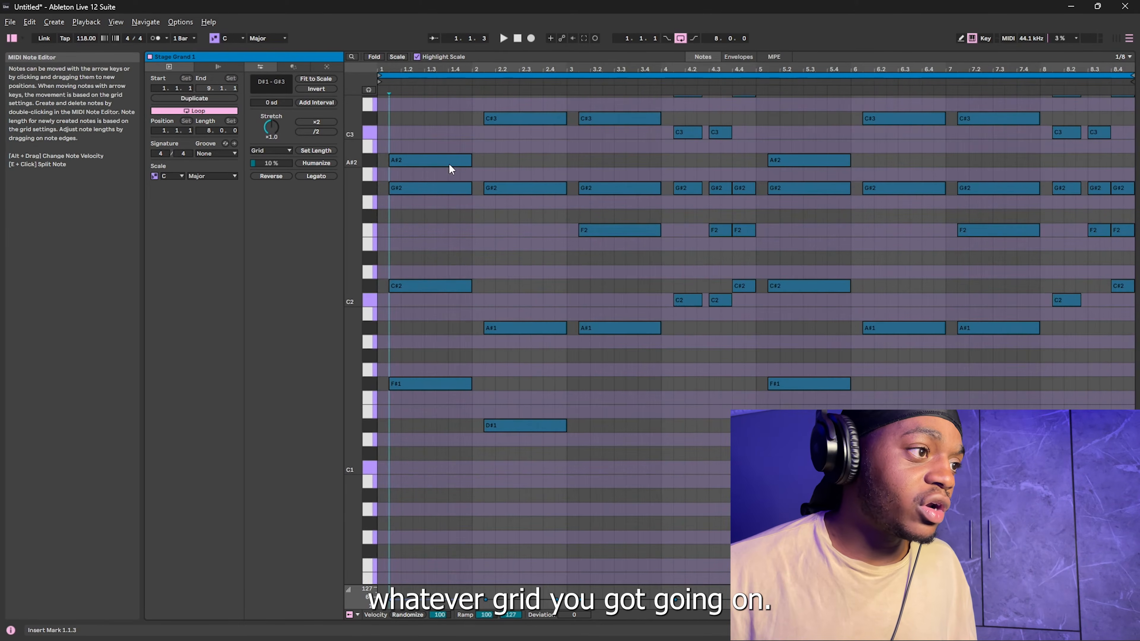
double_click(406, 231)
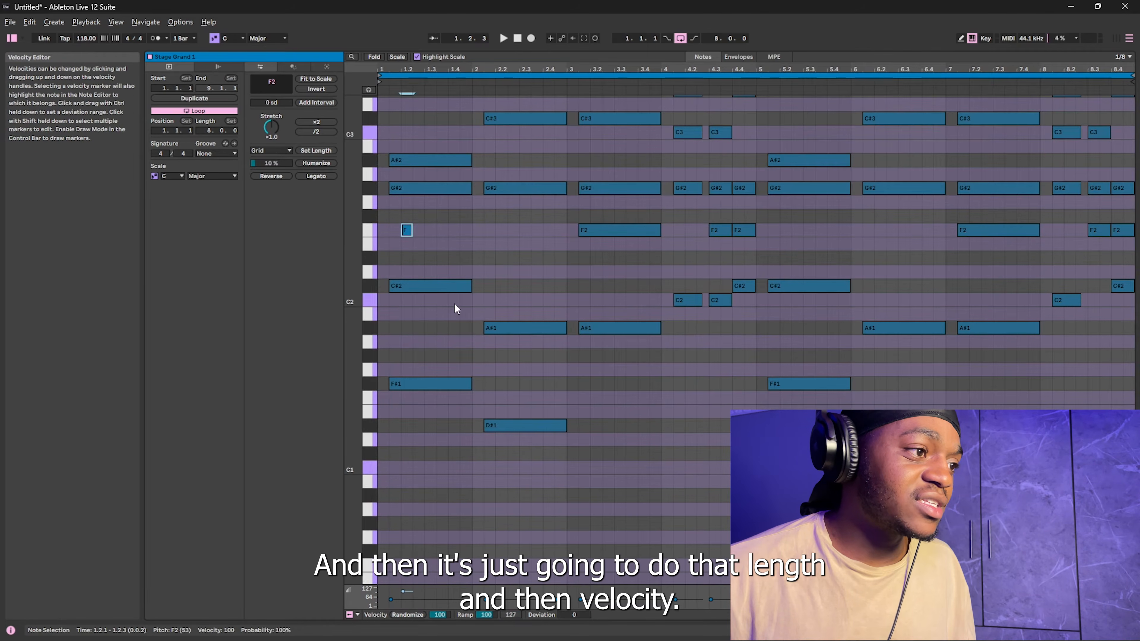
double_click(408, 234)
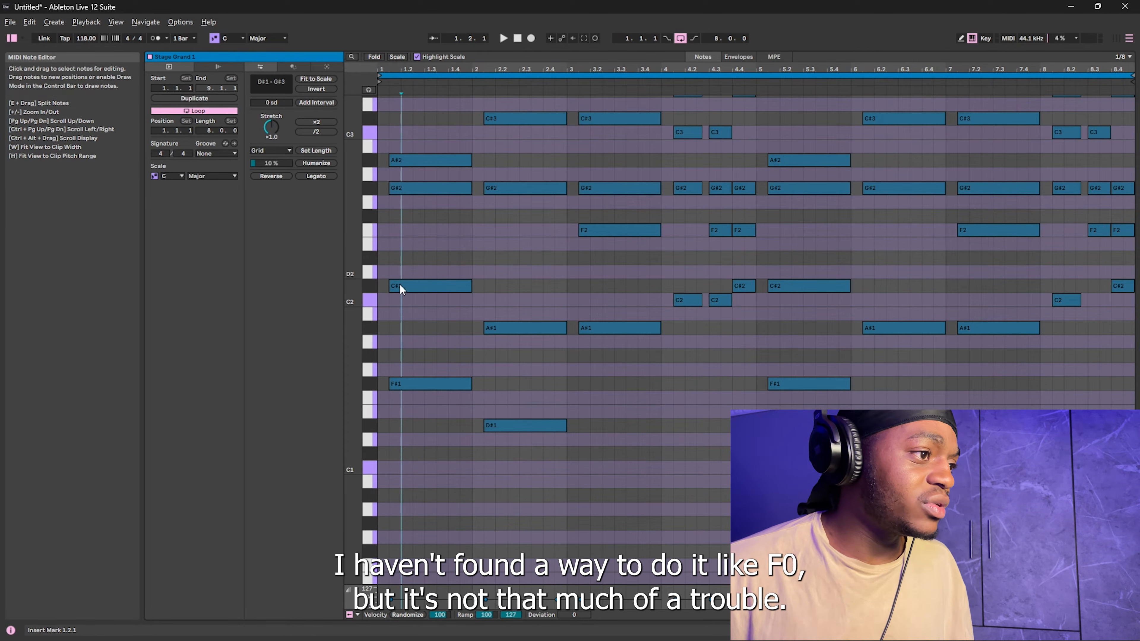
Step: Duplicate the first bar's C#2 note up to E2 in the Stage Grand 1 clip, and undo the copy
click(421, 287)
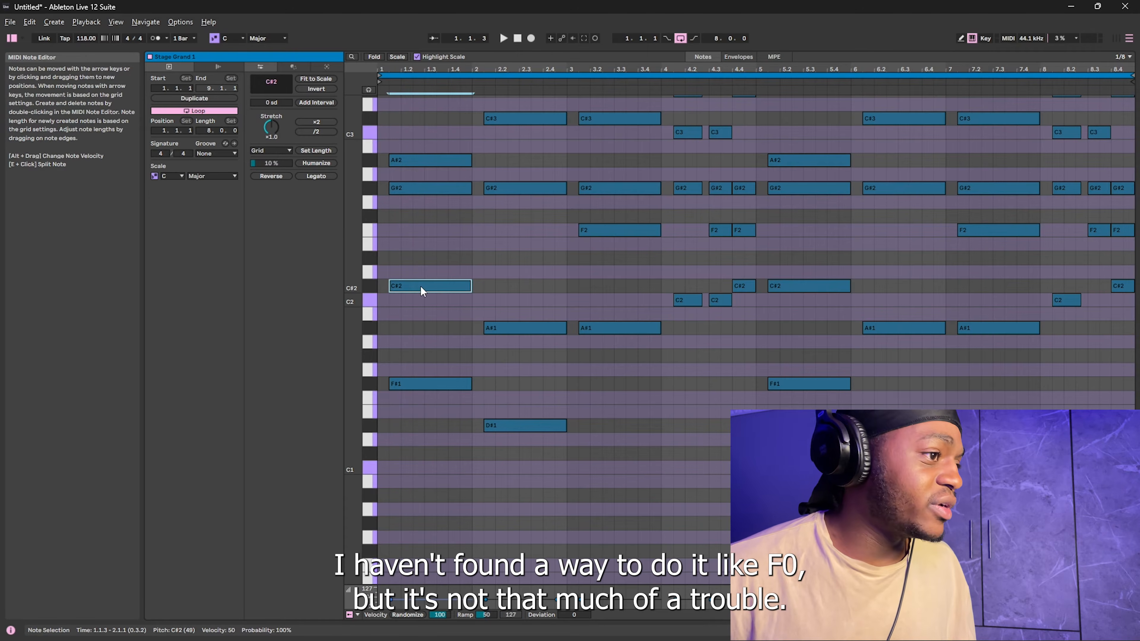
drag(413, 285, 413, 244)
click(416, 286)
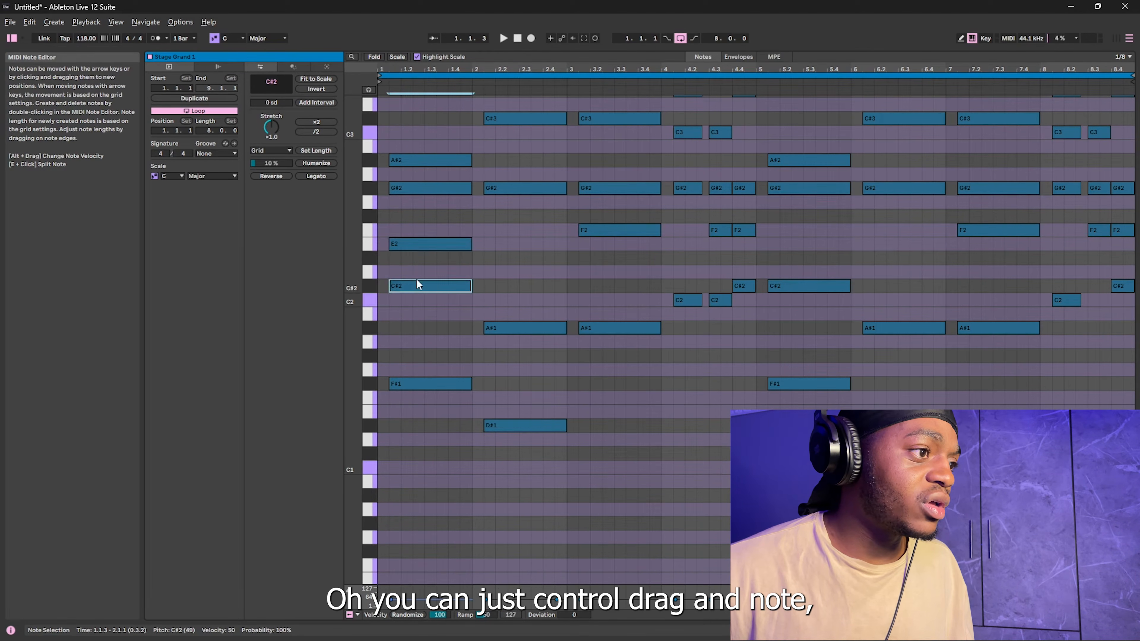
key(ctrl+z)
key(ctrl+z)
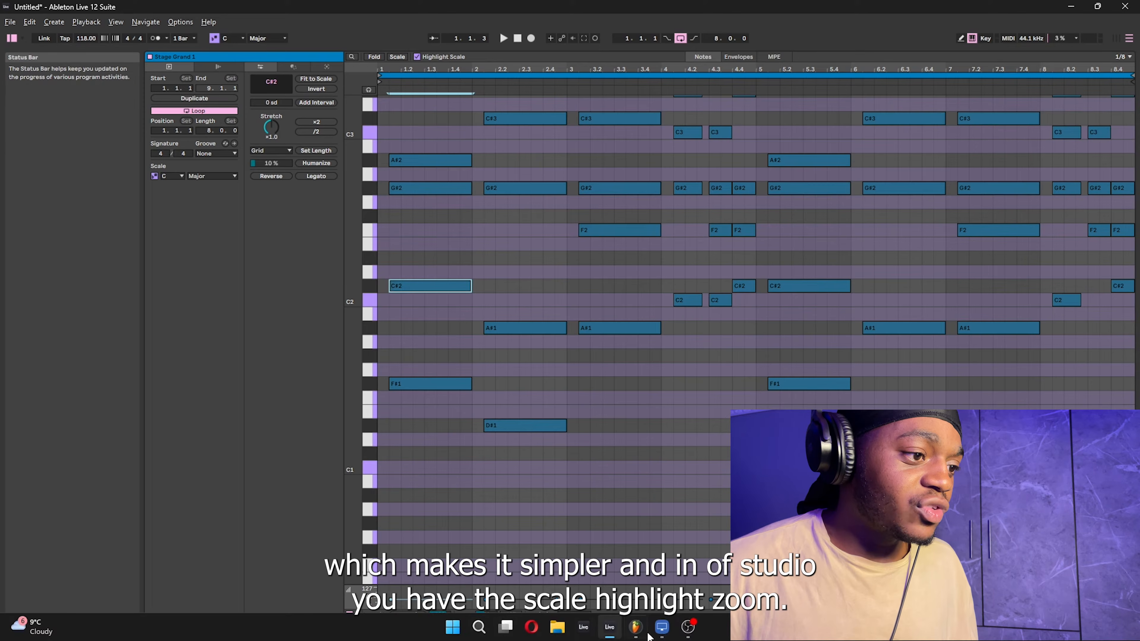
Step: Switch to FL Studio and browse the piano roll options for scale highlighting
click(646, 634)
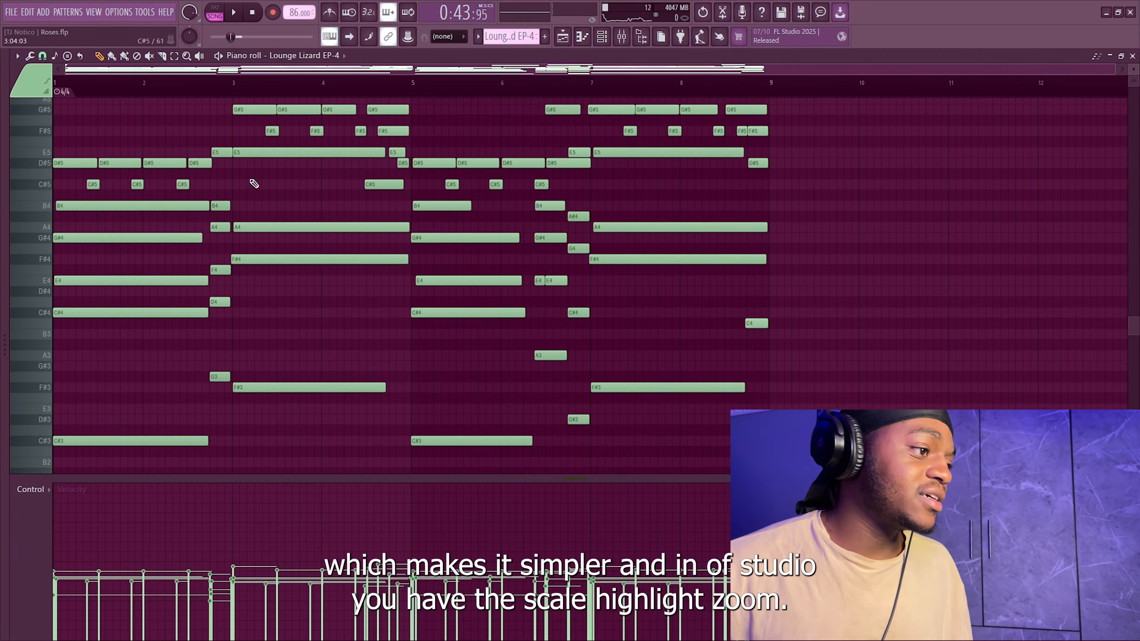
click(17, 56)
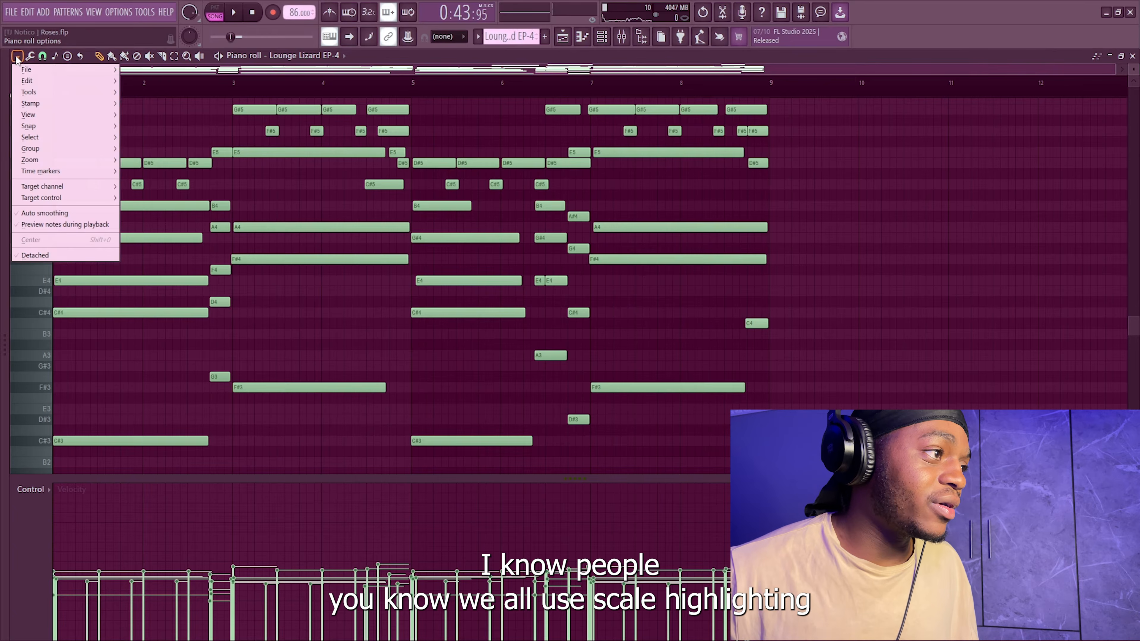
mouse_move(64, 145)
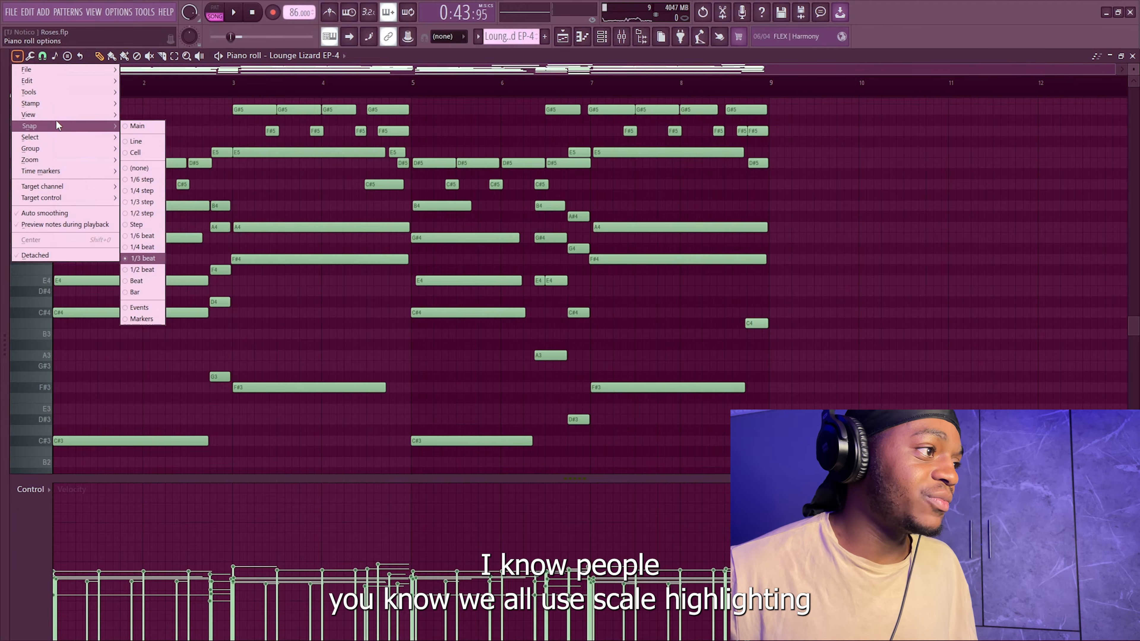
mouse_move(56, 117)
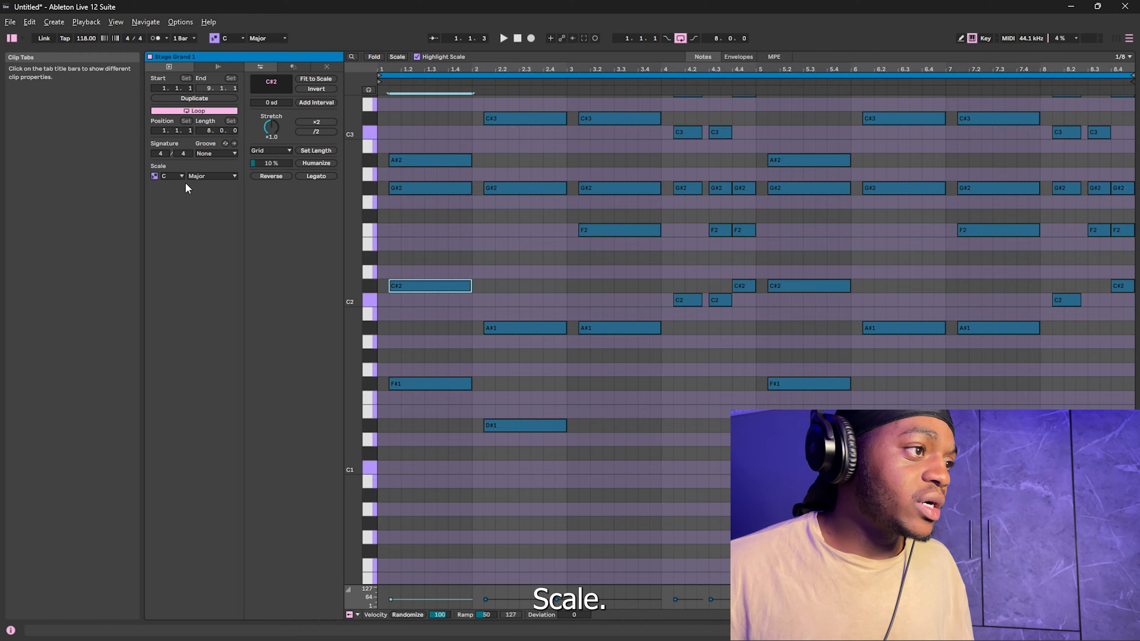
Step: Return to Ableton Live and set the global scale to A#/B♭ Minor, with the clip's scale matching
click(226, 38)
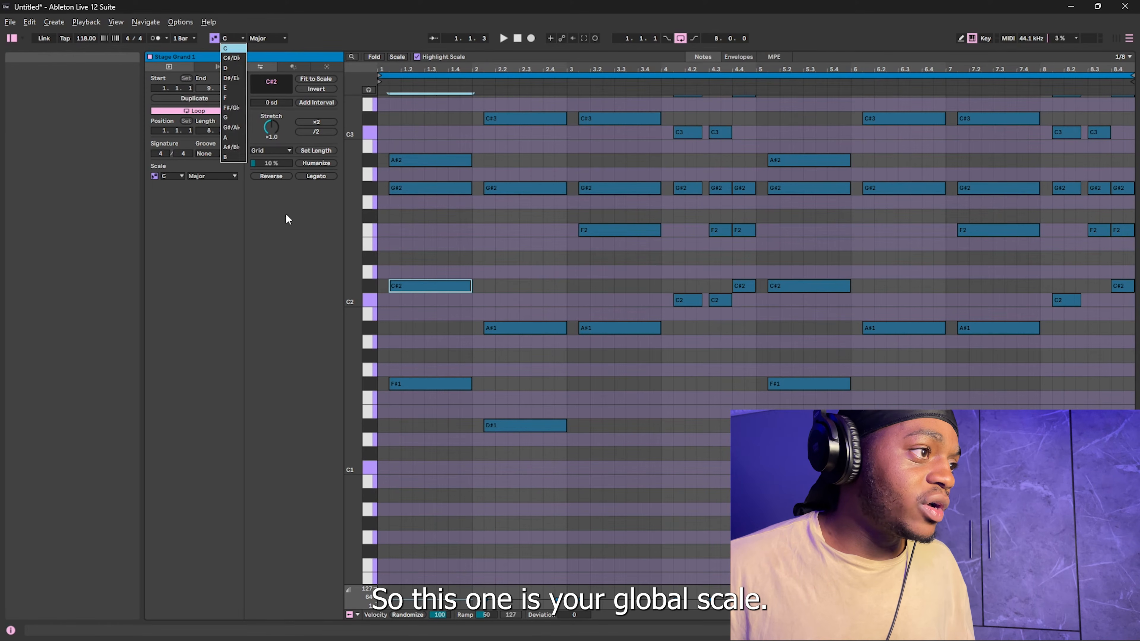
click(254, 36)
click(230, 36)
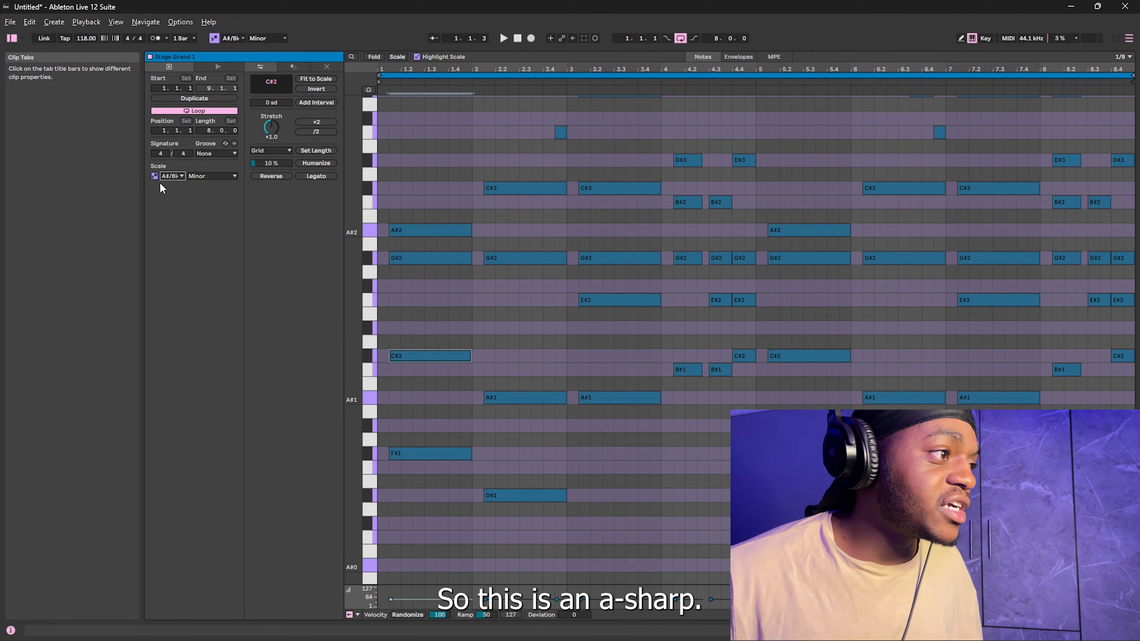
click(156, 176)
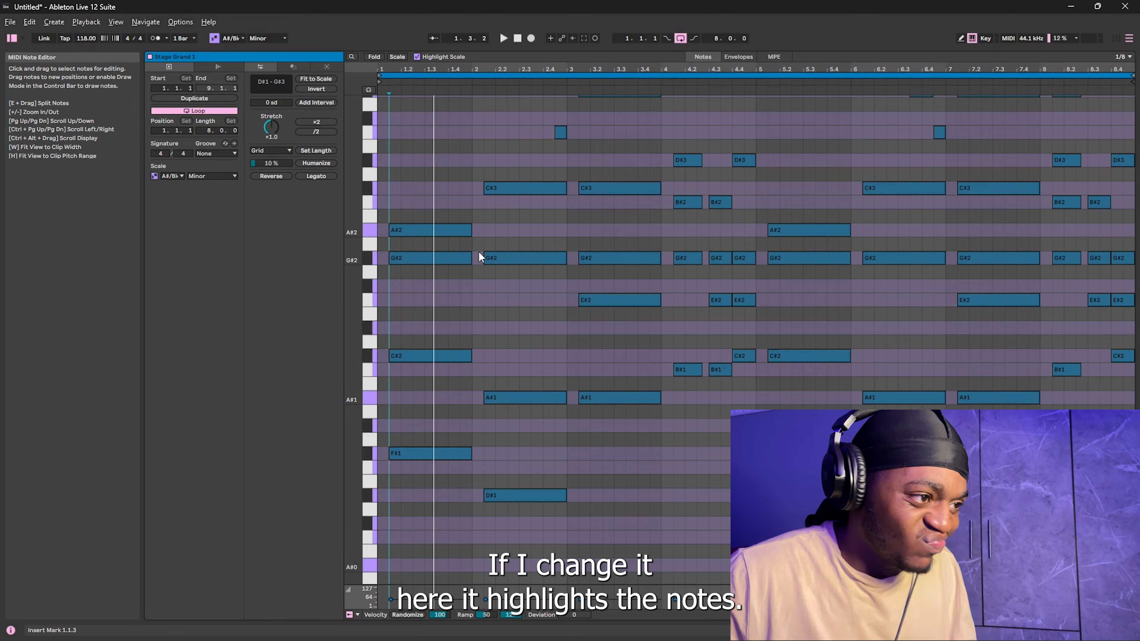
Step: Switch scale highlighting off and back on in the note editor, and toggle the scale-only row view
click(439, 57)
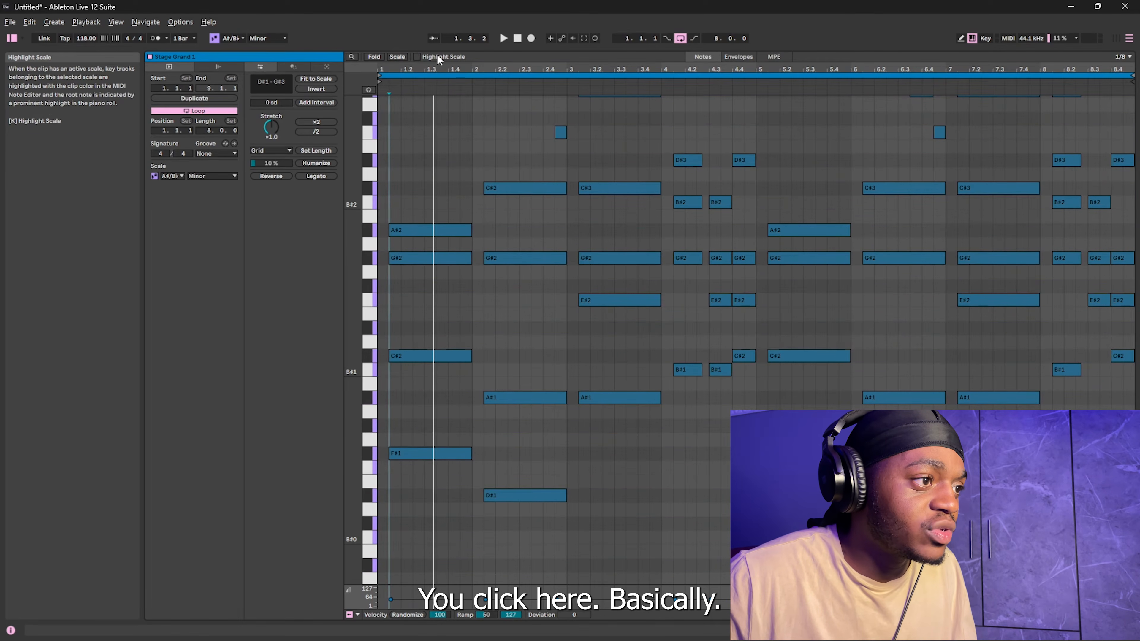
click(438, 57)
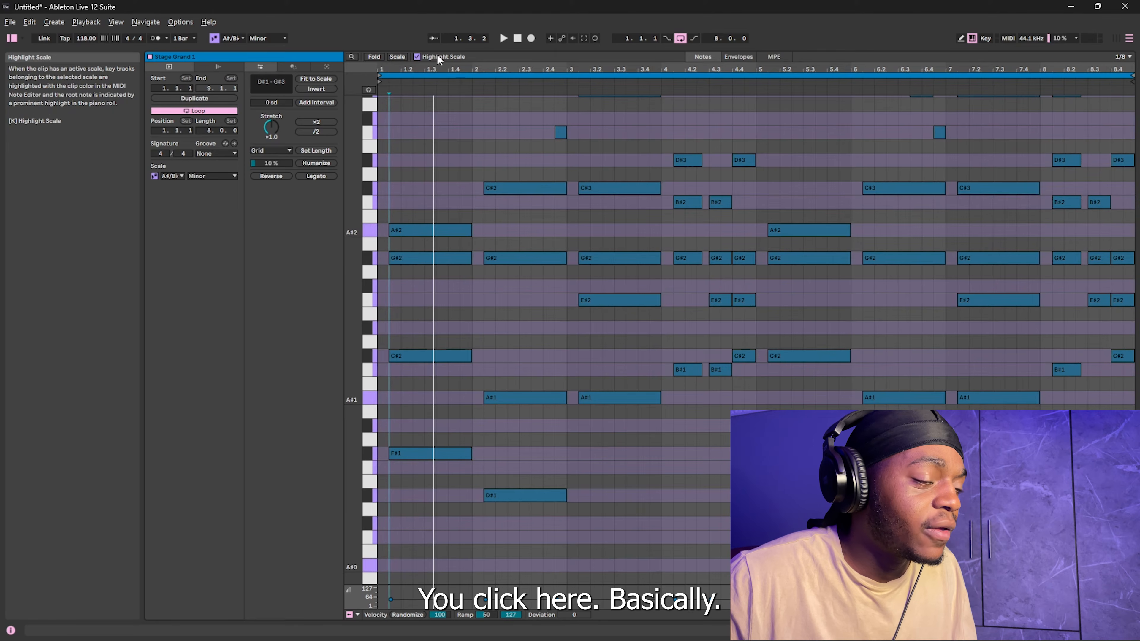
click(397, 57)
click(395, 55)
click(395, 55)
Step: Toggle Fold repeatedly to hide the key tracks without notes and bring all rows back
click(376, 59)
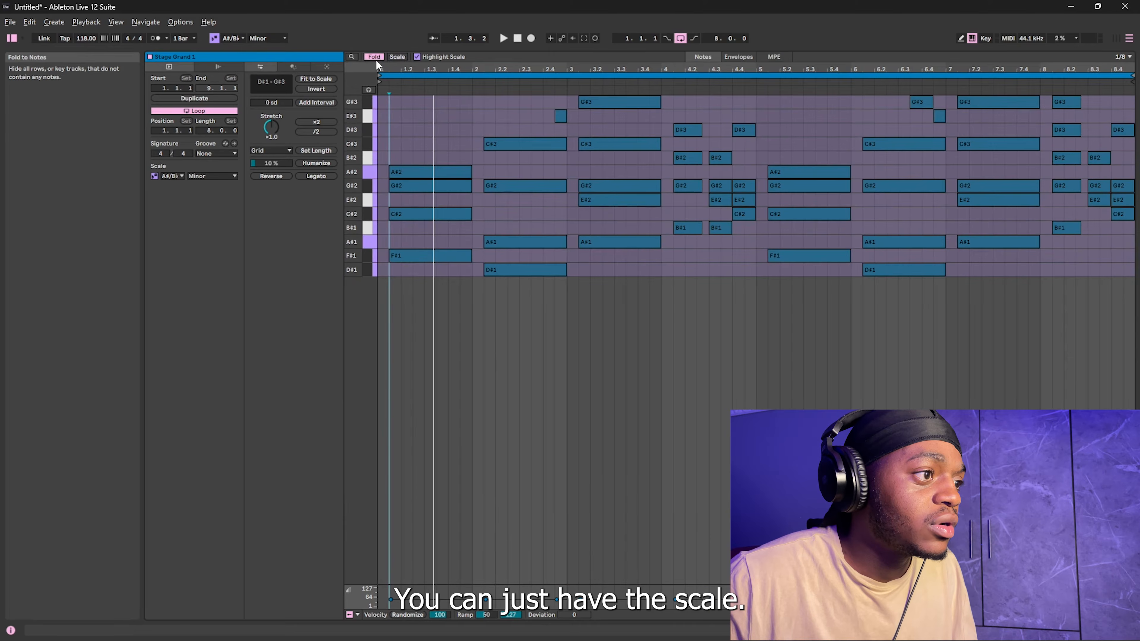
click(376, 59)
click(375, 59)
click(375, 59)
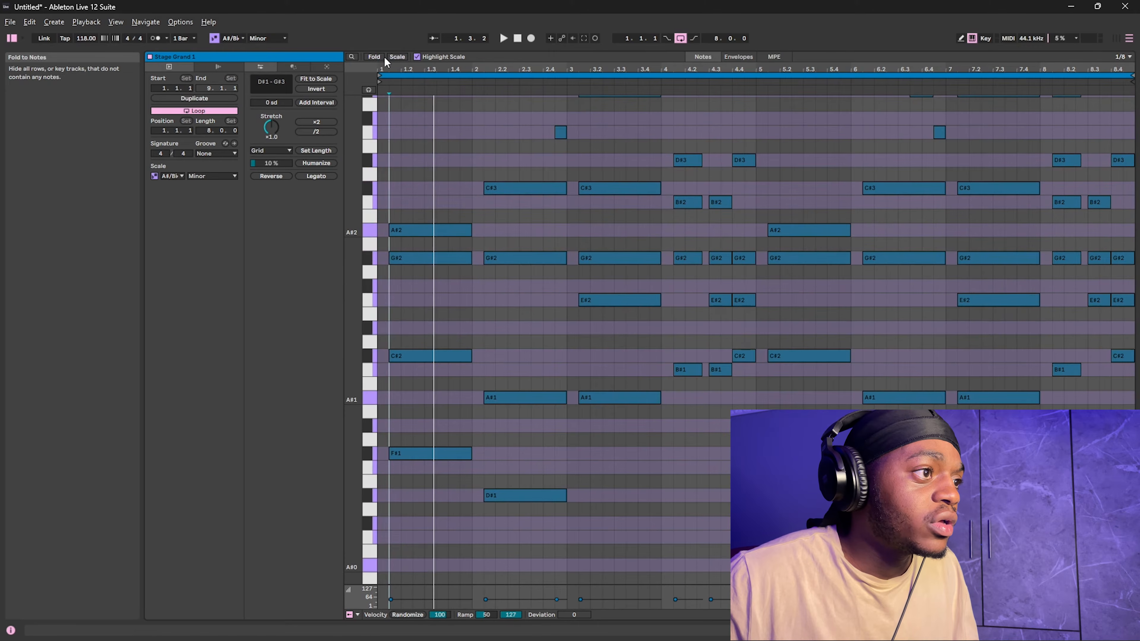
Step: Limit the rows to notes in the scale, restore them, fold to used notes only, and unfold again
click(405, 58)
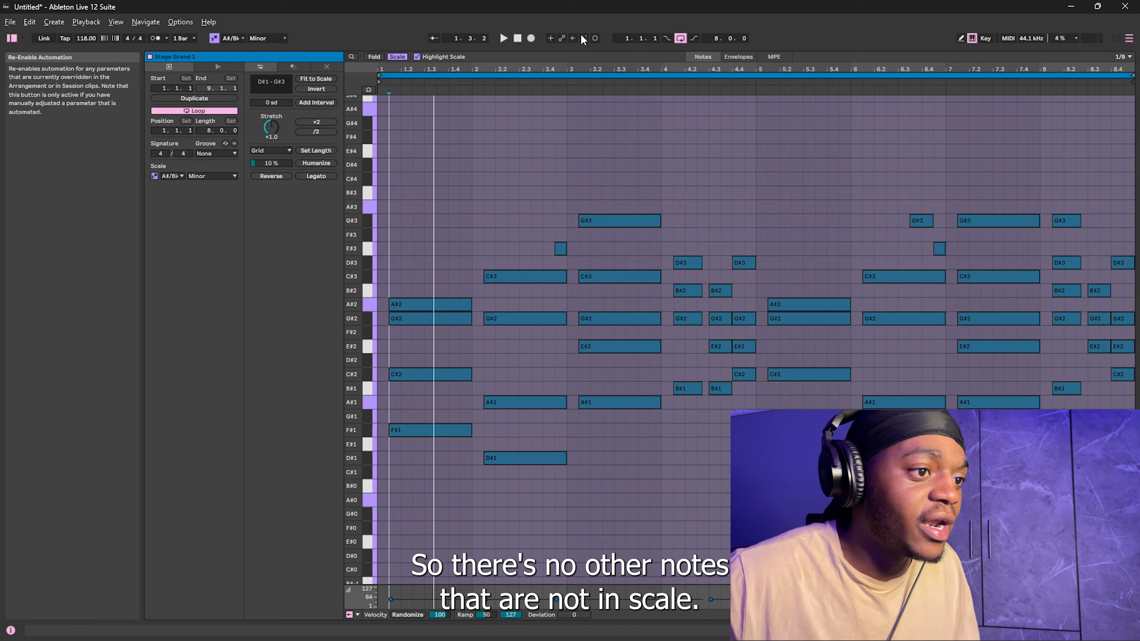
click(396, 57)
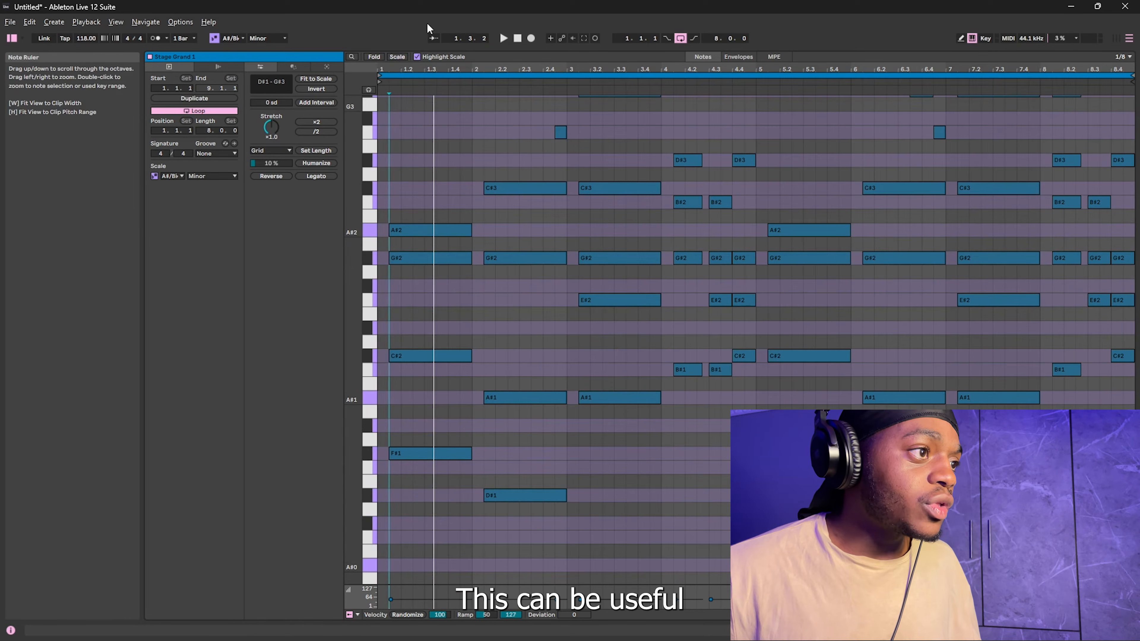
click(374, 57)
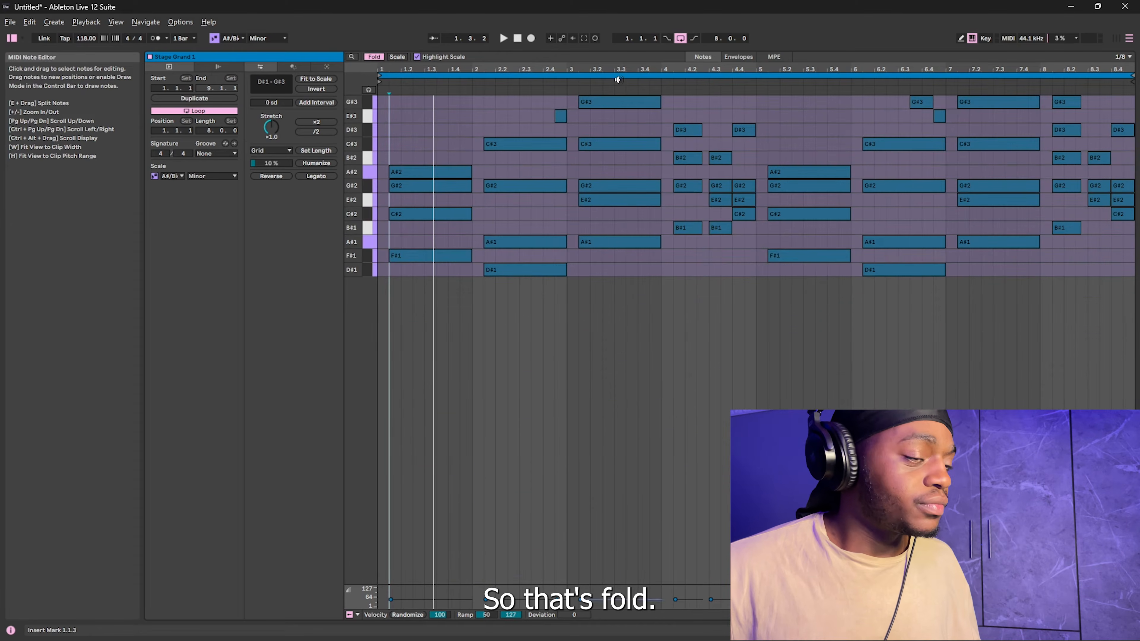
click(373, 57)
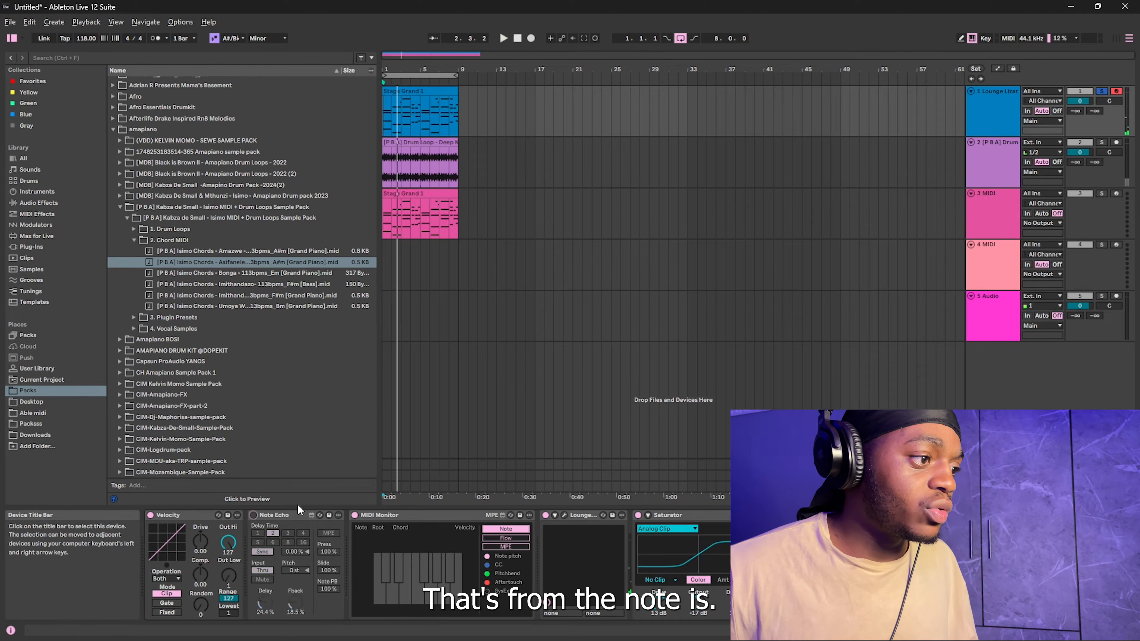
Step: Compare the Stage Grand 1 clip's pitch and time tools with its MIDI transformation tools
click(166, 518)
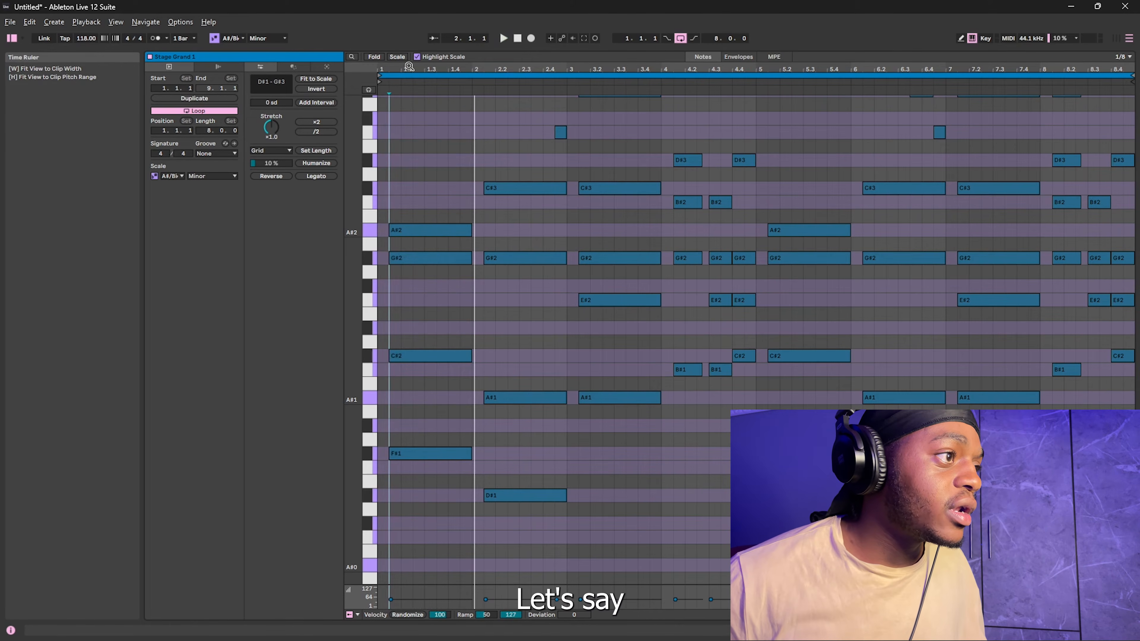
click(292, 68)
click(259, 66)
click(295, 65)
click(257, 66)
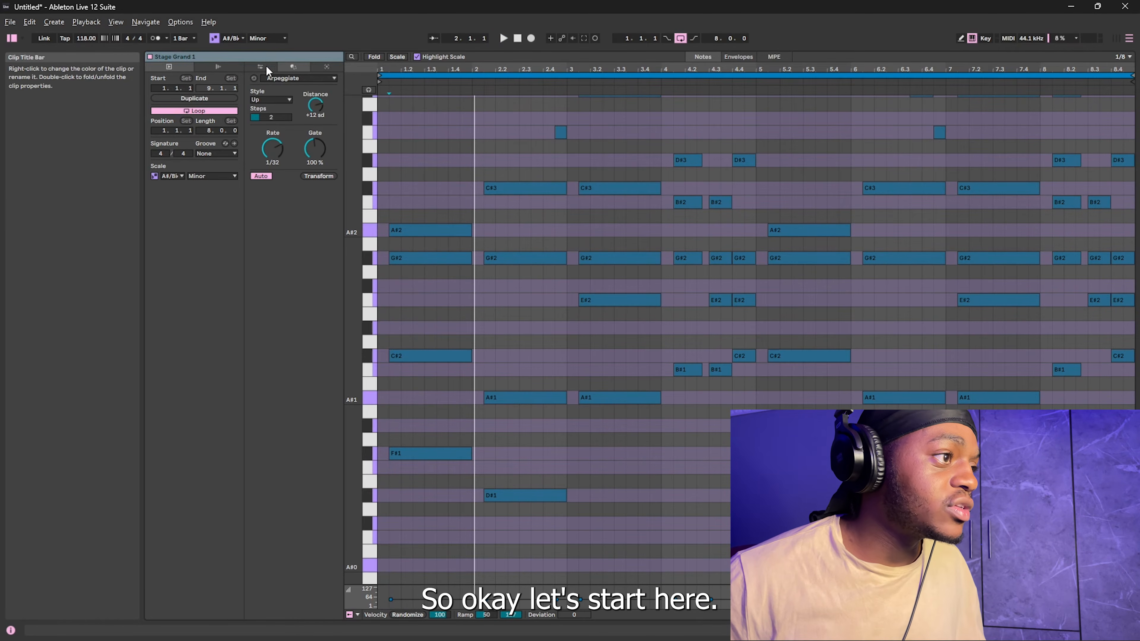
Step: Set the Humanize amount to 34%, apply it to all notes in the clip, and start playback
drag(292, 162, 292, 150)
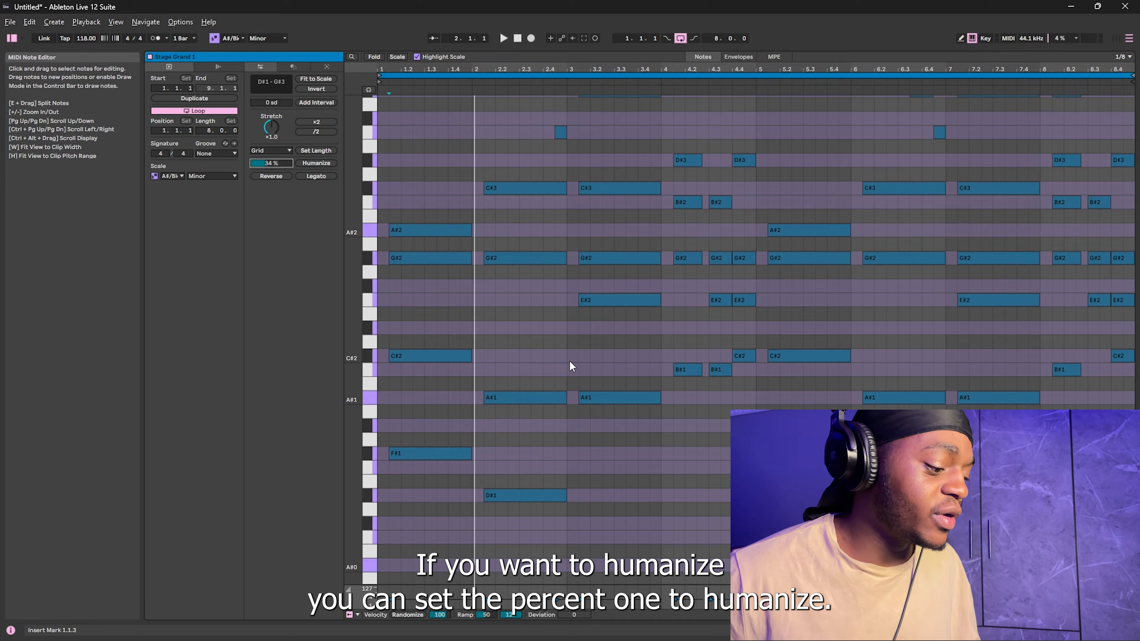
key(ctrl+a)
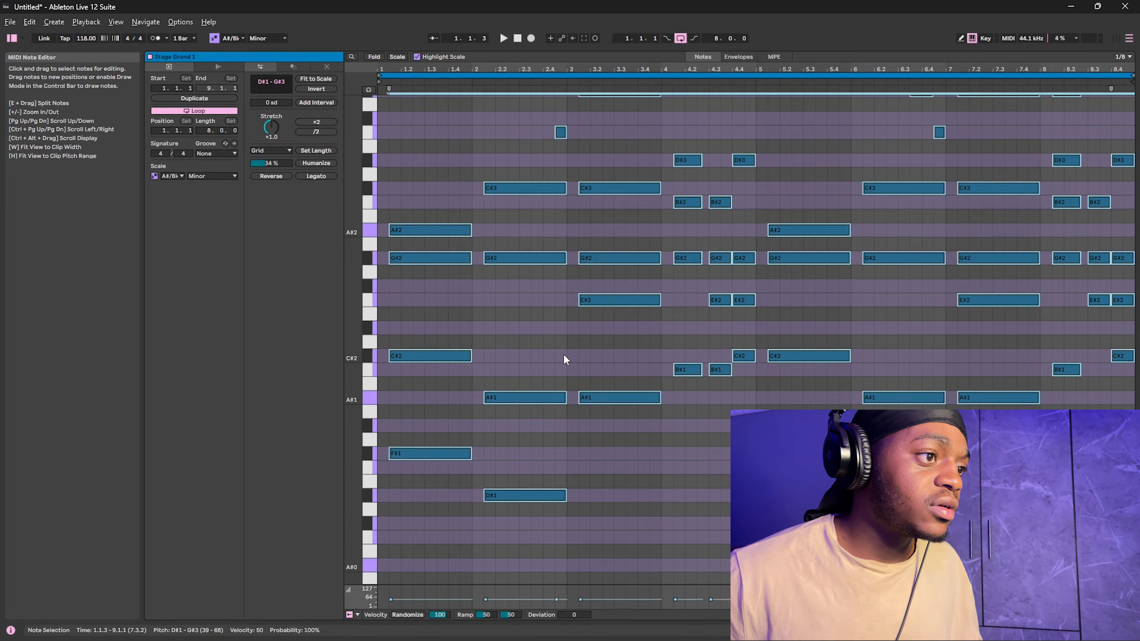
click(306, 163)
click(306, 163)
key(space)
Step: Try humanizing the selected notes at 100%, reapply it at 18%, and stop playback after listening
drag(289, 166, 288, 135)
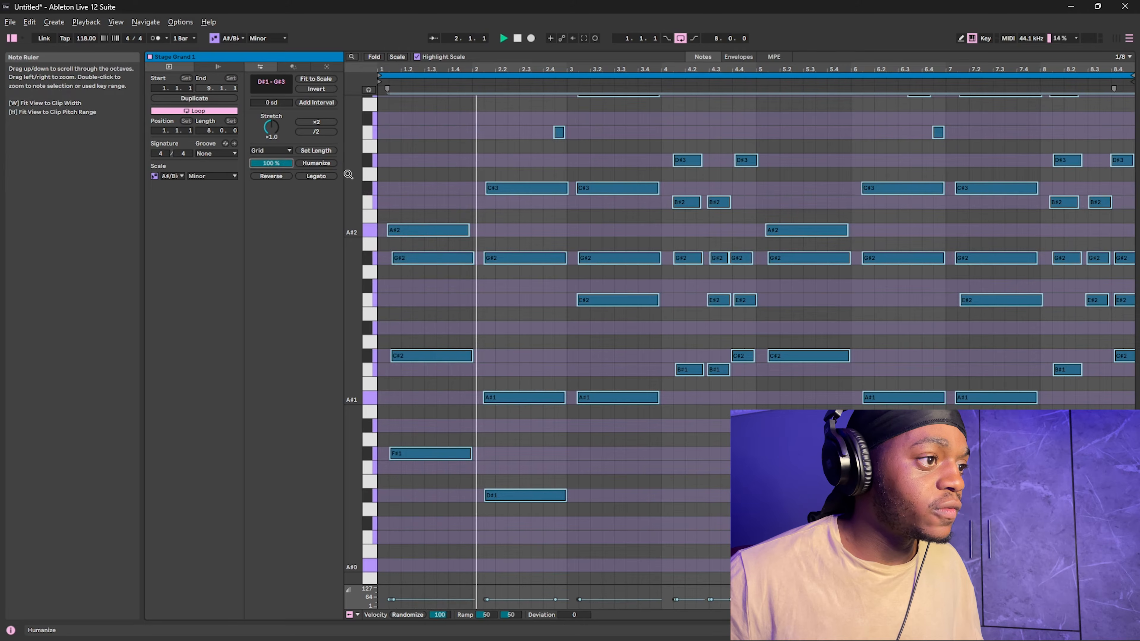
click(329, 165)
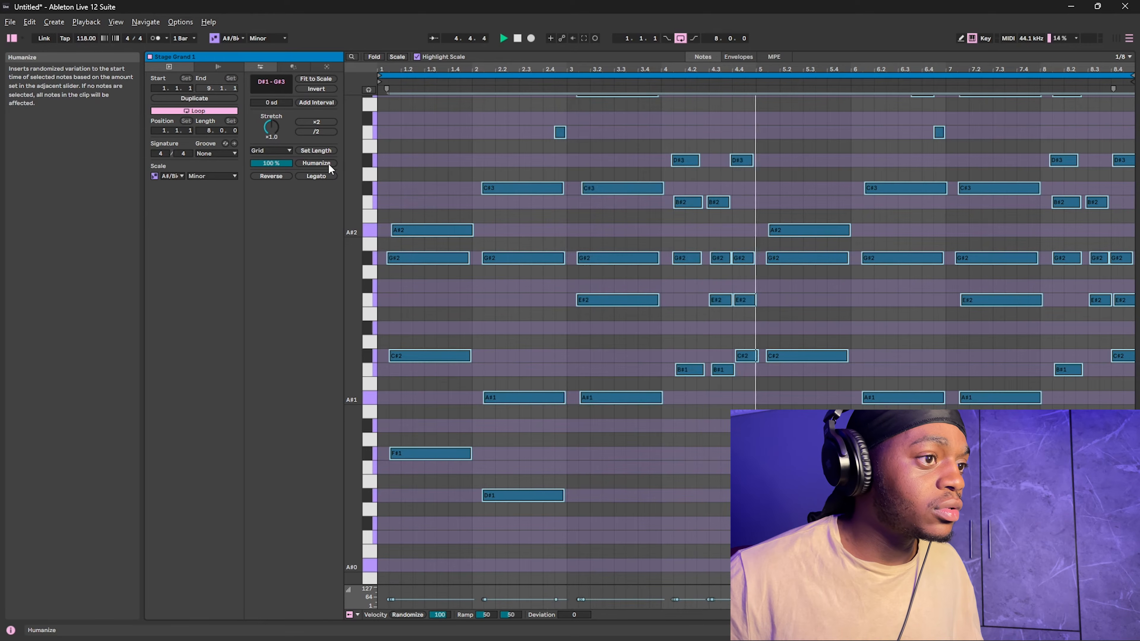
drag(282, 164, 283, 212)
click(313, 161)
key(space)
key(space)
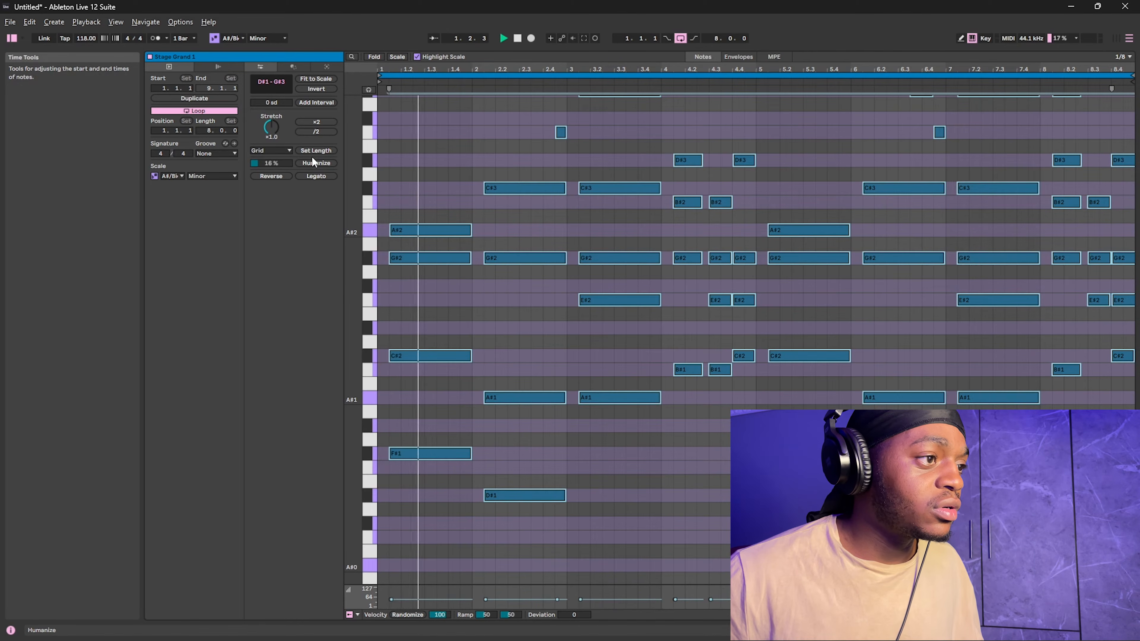
Step: Examine the list of available MIDI transformations, keeping Arpeggiate chosen
click(290, 66)
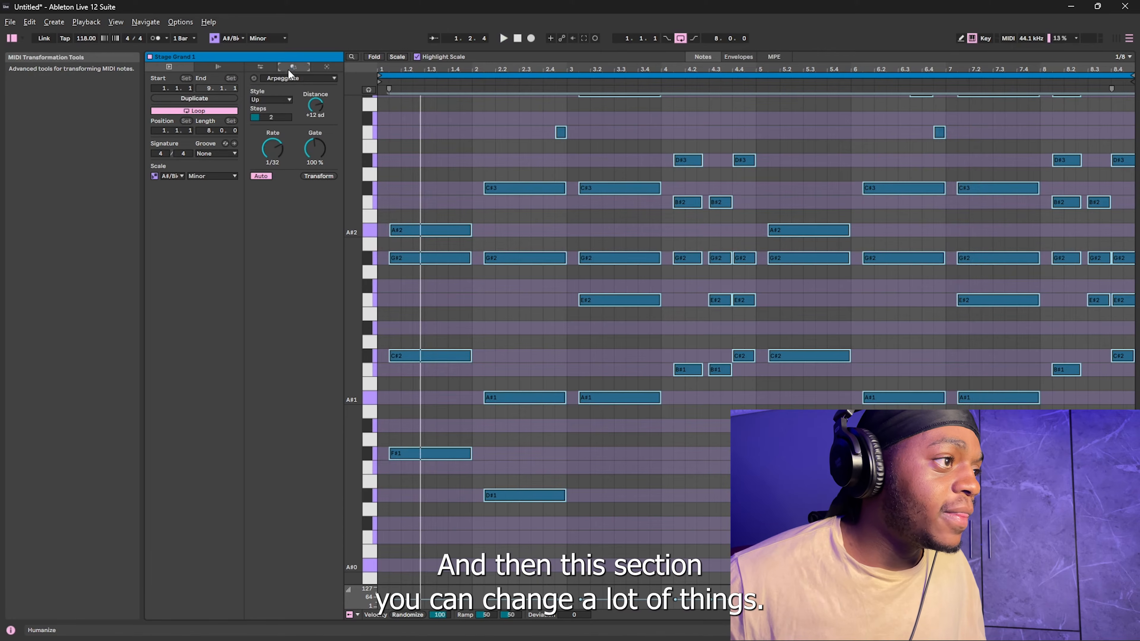
click(274, 79)
click(297, 85)
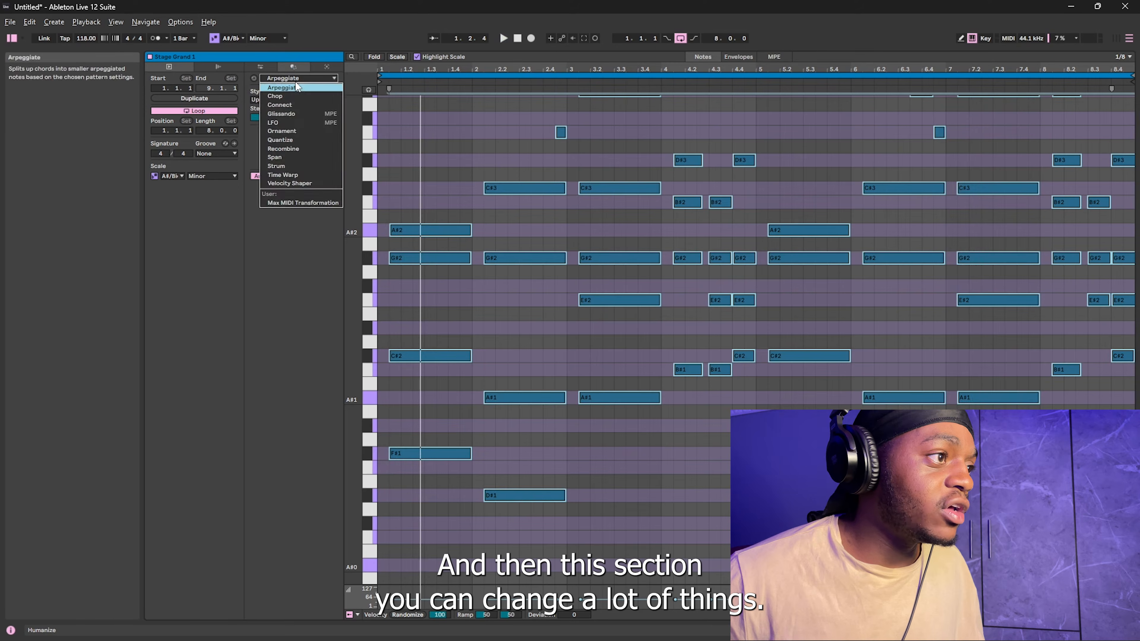
Step: Switch to FL Studio and reopen the Lounge Lizard EP-4 clip at bar 17 from the playlist in the piano roll
mouse_move(572, 624)
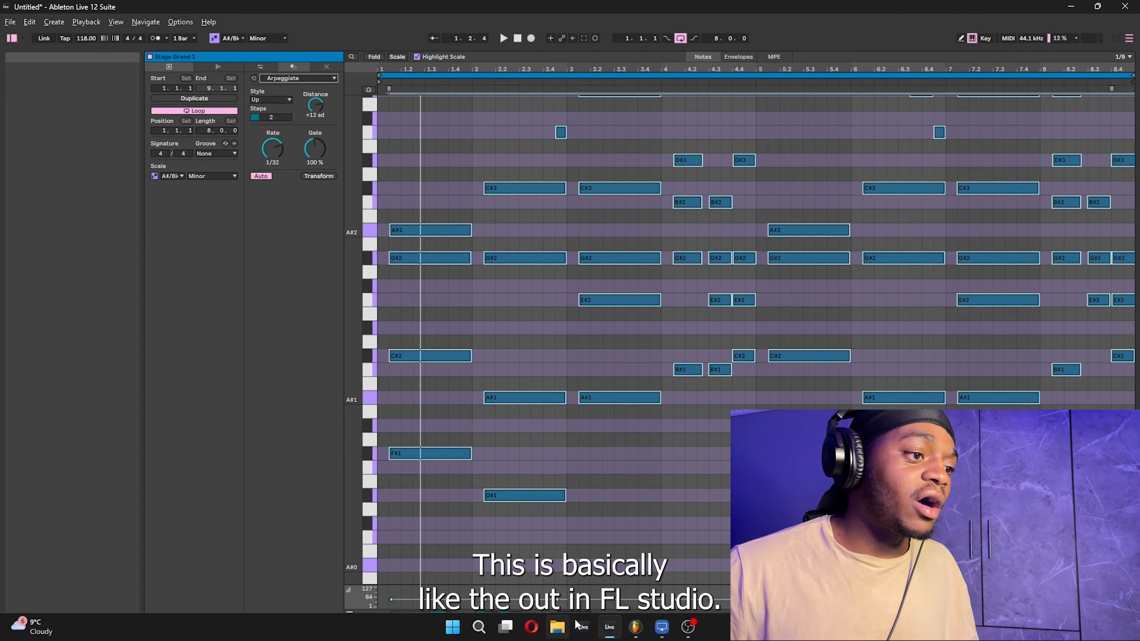
click(653, 626)
click(638, 627)
scroll(398, 312, up, 2)
click(563, 37)
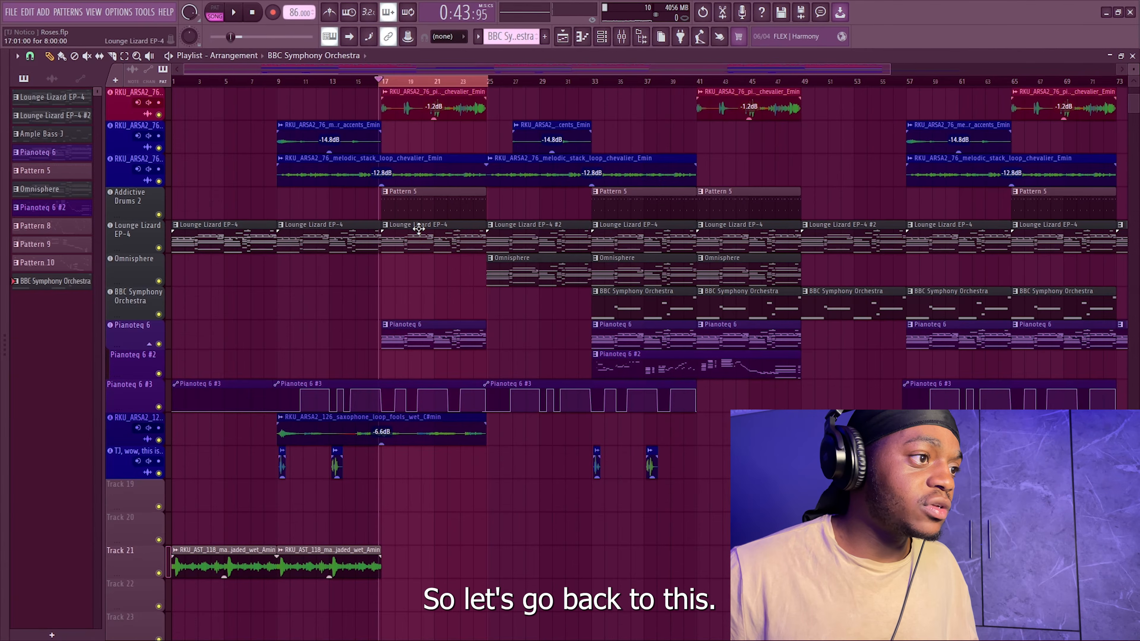
double_click(419, 229)
scroll(463, 180, up, 5)
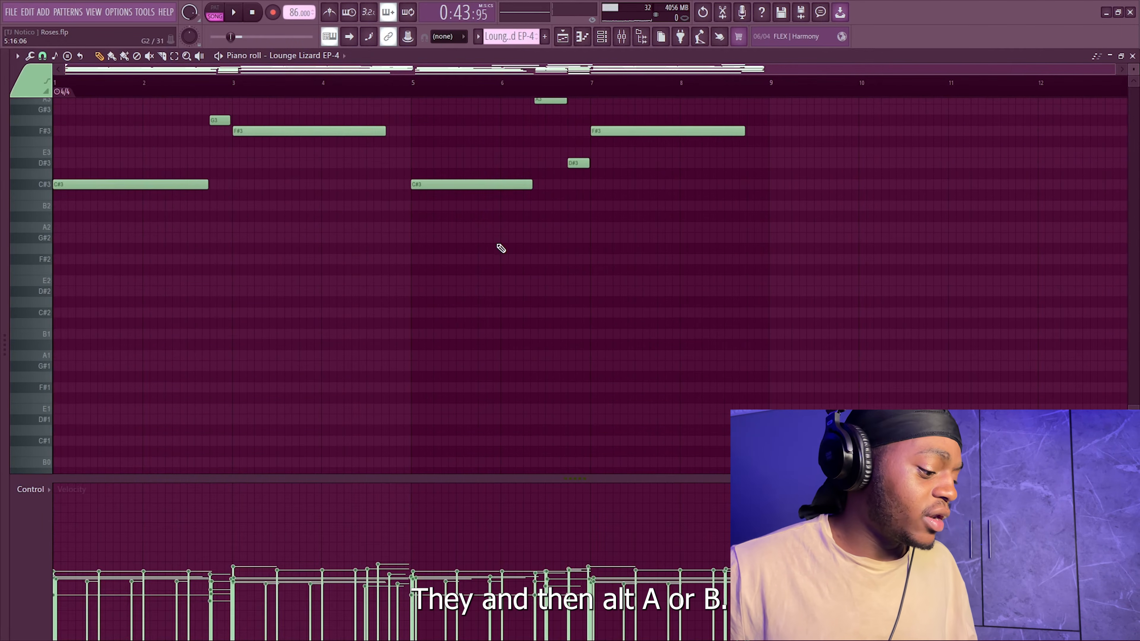
scroll(401, 354, up, 8)
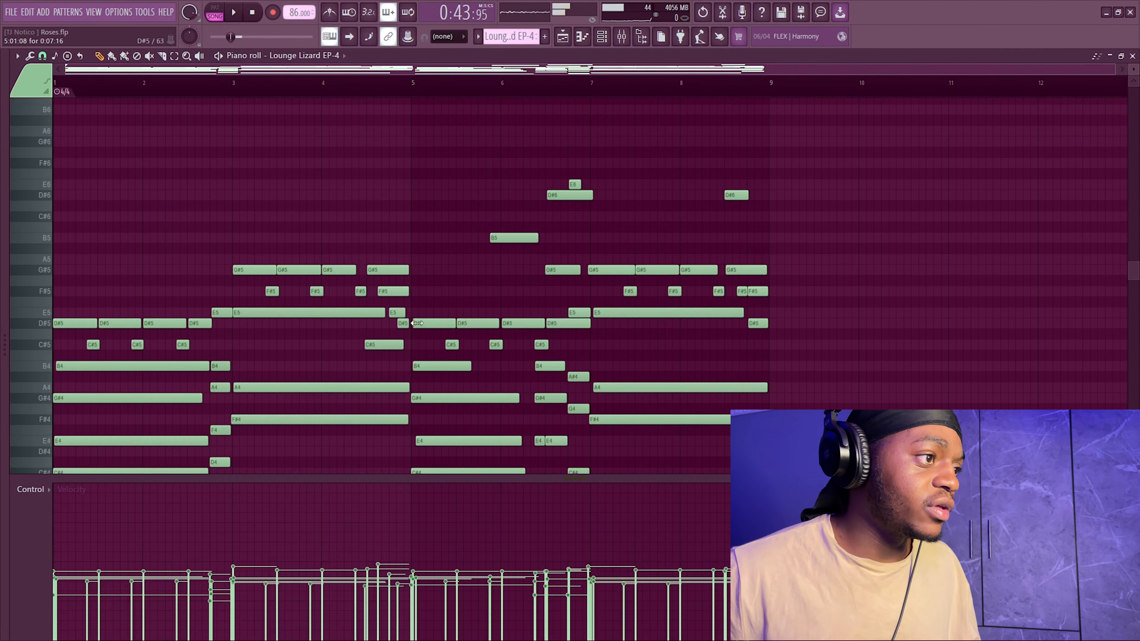
scroll(362, 100, down, 4)
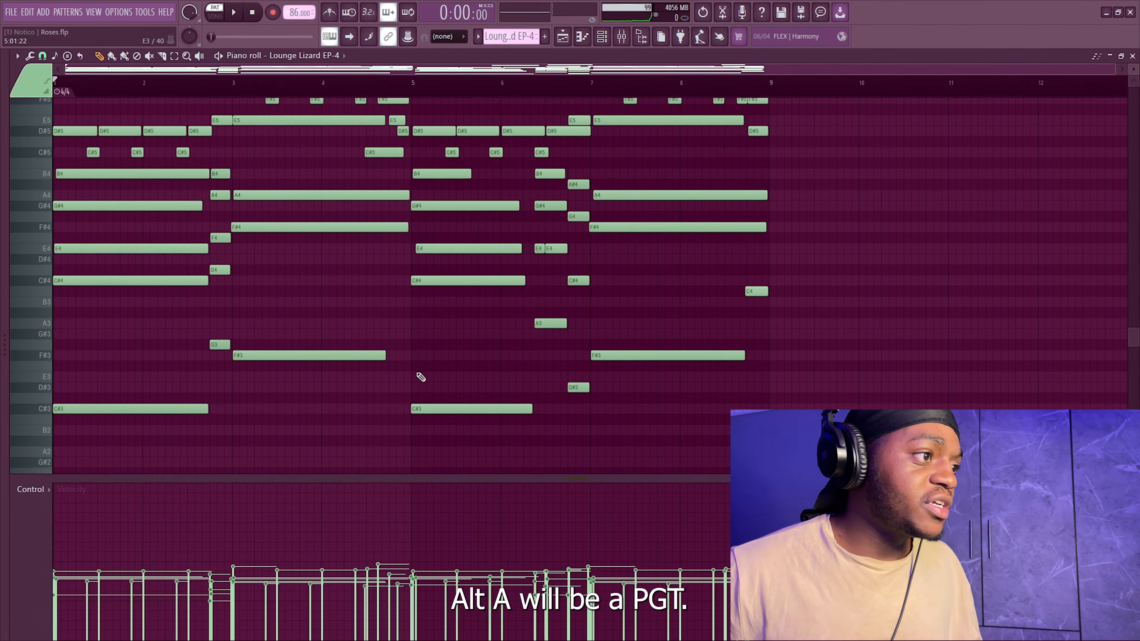
Step: Preview the Strumizer on the Lounge Lizard EP-4 notes and close it without accepting
key(alt+s)
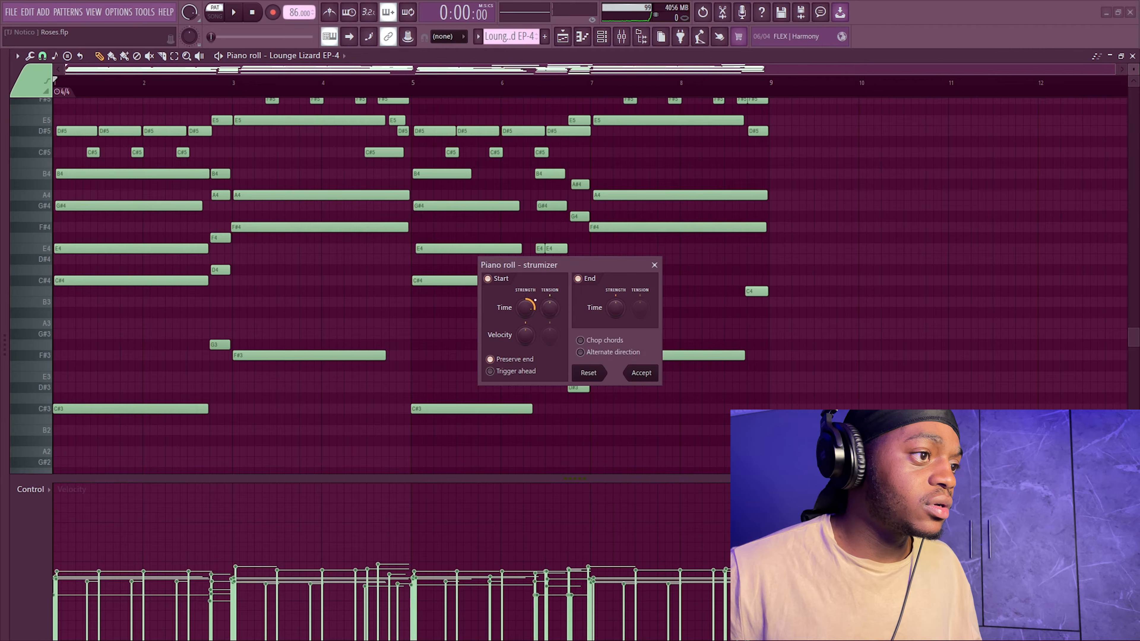
click(654, 265)
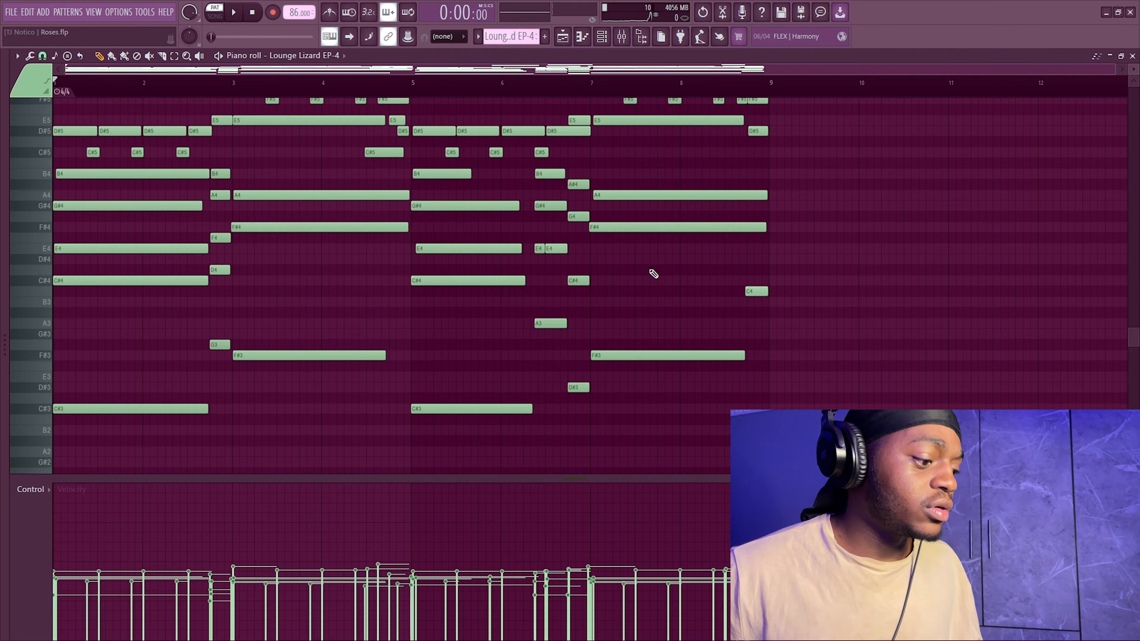
scroll(646, 361, up, 5)
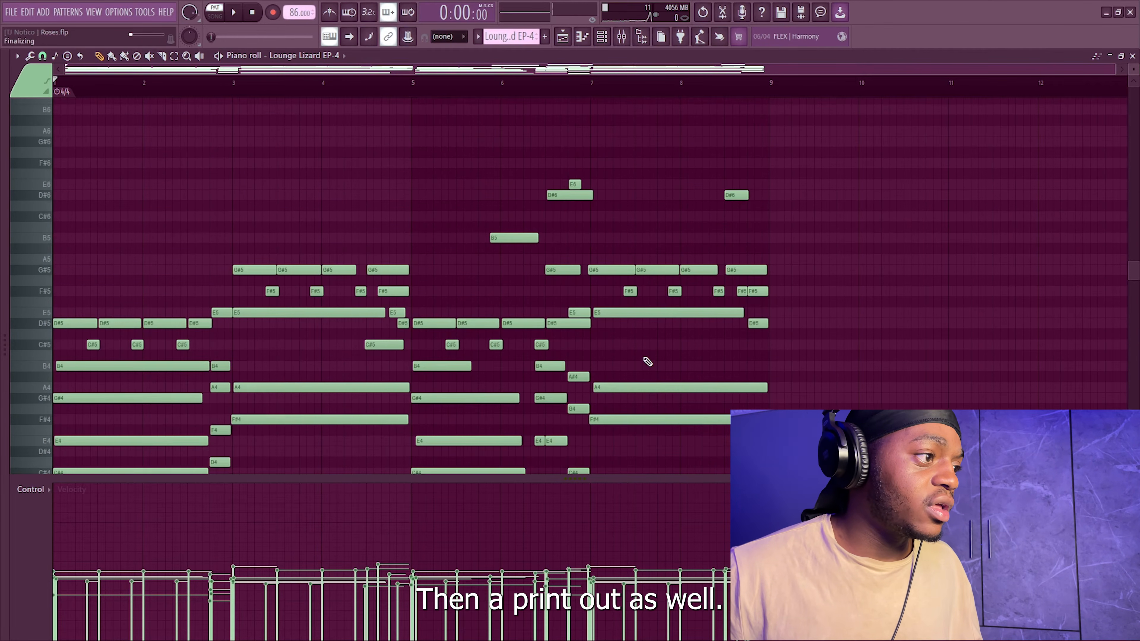
Step: Apply the Trance 3 arpeggiator pattern to the Lounge Lizard EP-4 notes, listen to it, and undo it
key(alt+a)
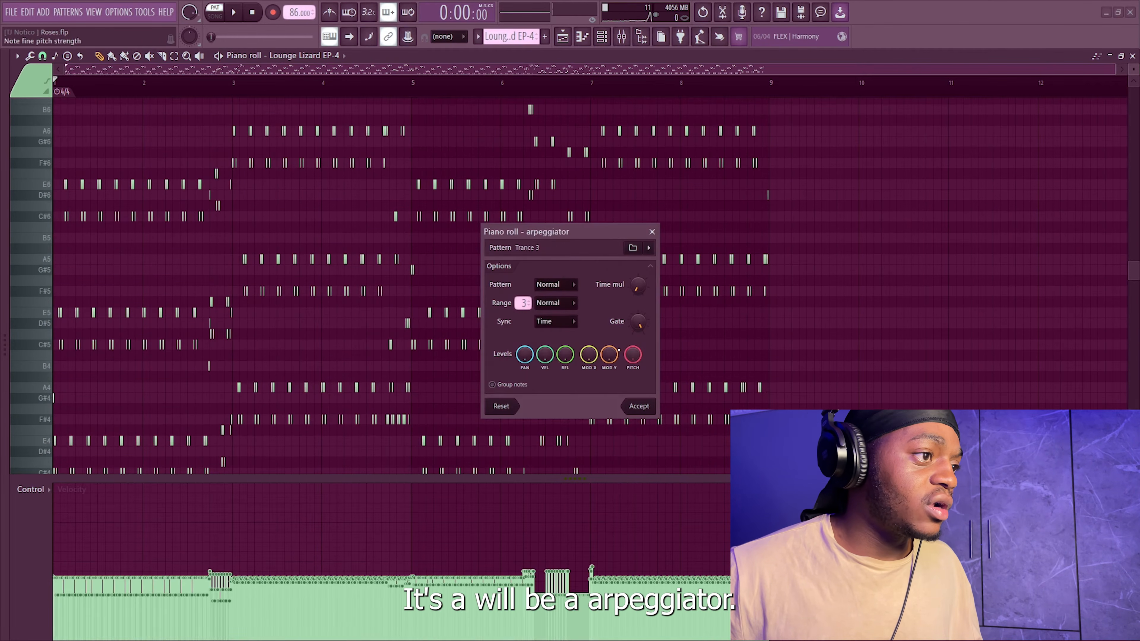
key(space)
click(637, 406)
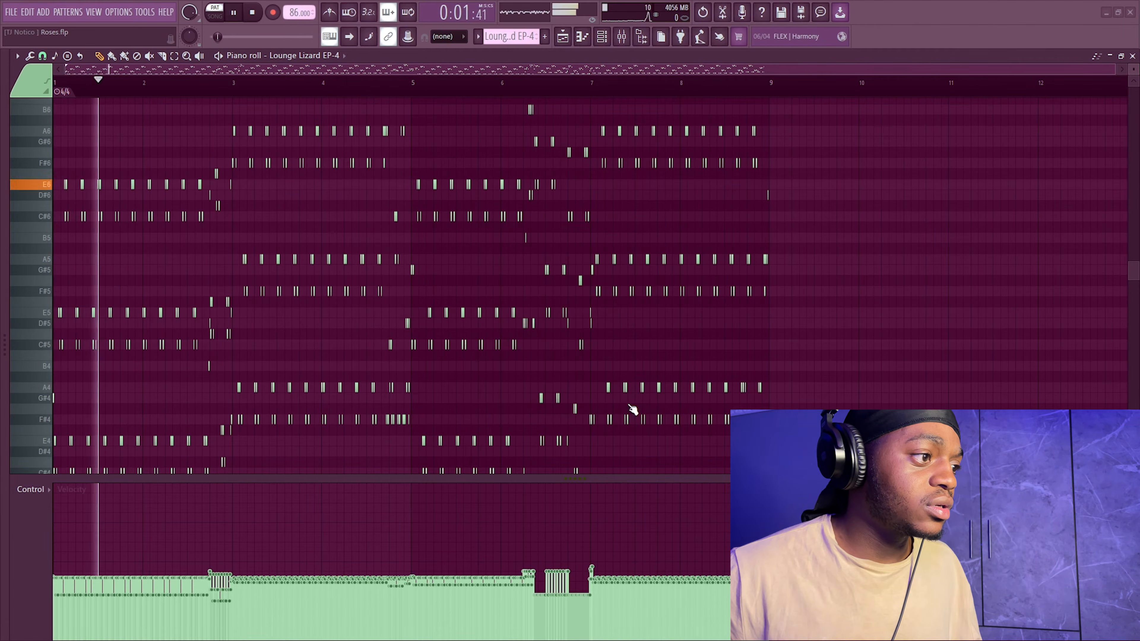
key(ctrl+z)
key(space)
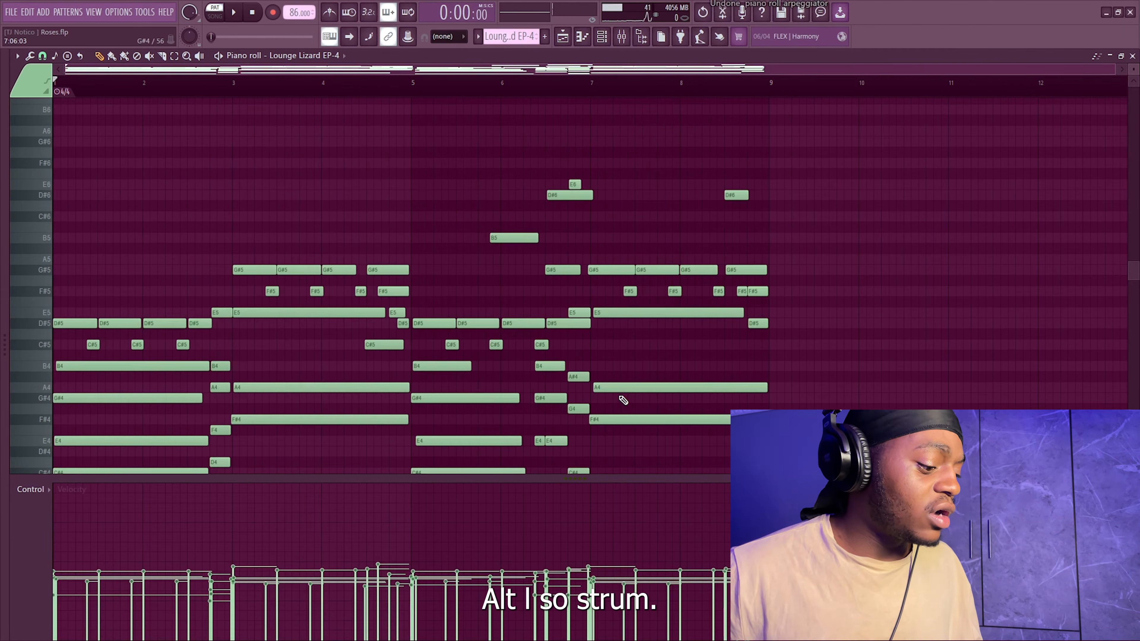
Step: Preview the Strumizer with a raised start time strength during playback, and close it without accepting
key(alt+s)
drag(527, 316, 527, 298)
key(space)
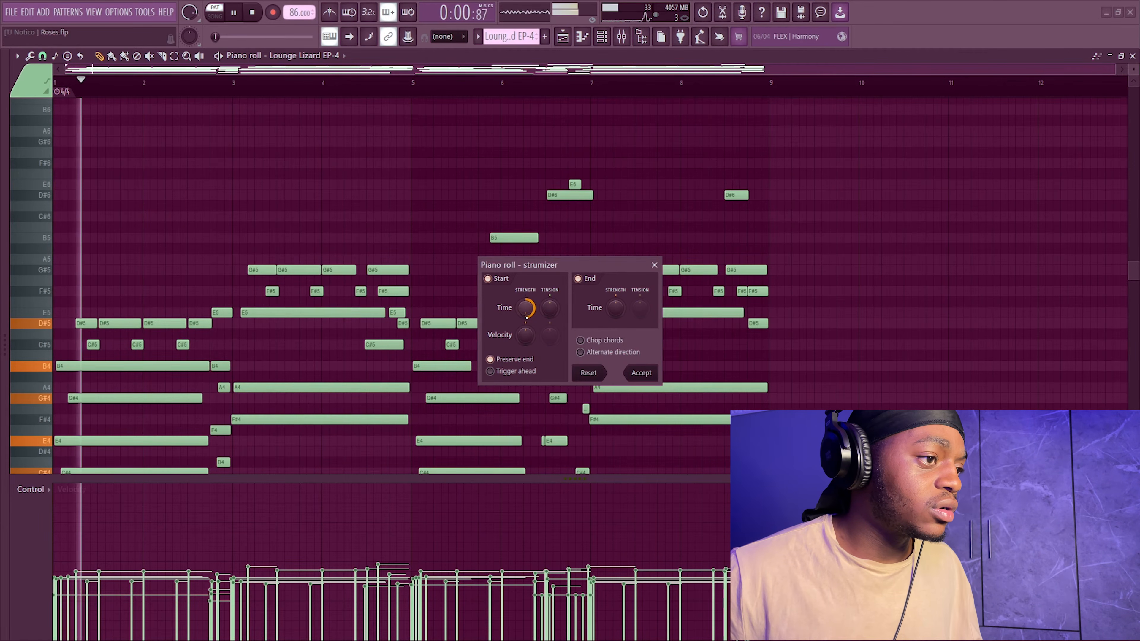
key(space)
click(654, 265)
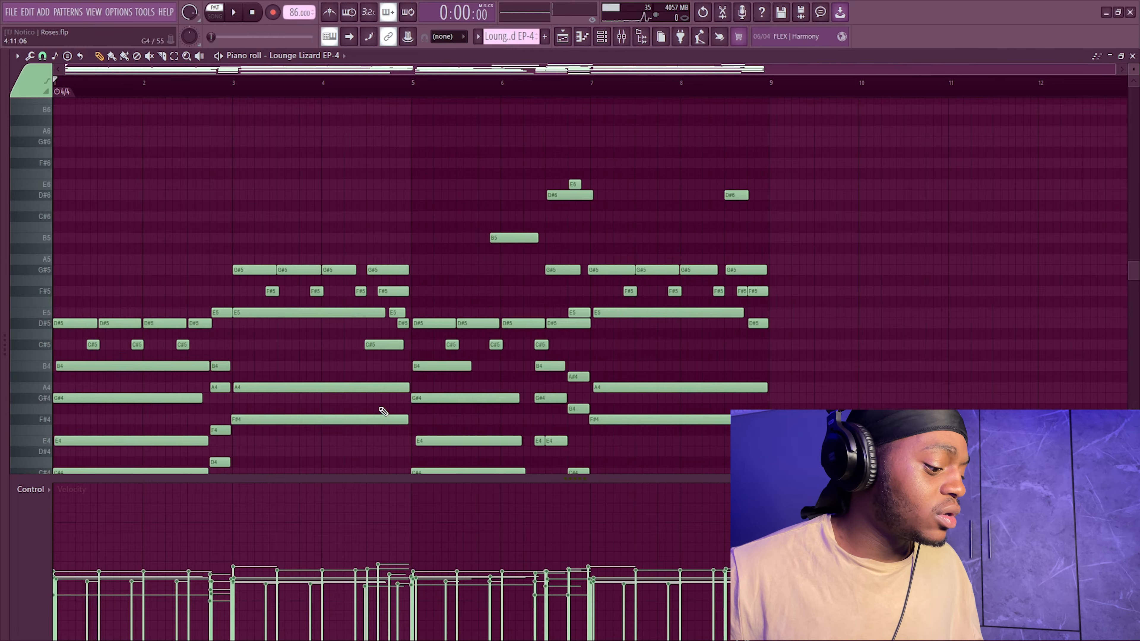
Step: Preview the Randomizer and the level scaling tool on the note velocities, closing each without accepting
key(alt+r)
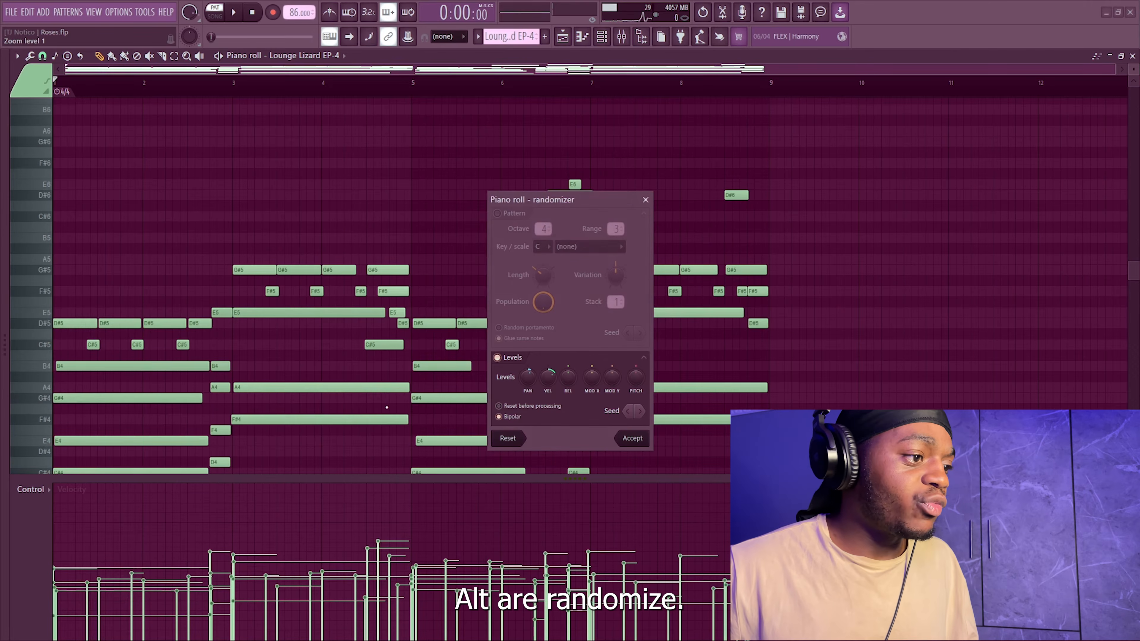
click(645, 200)
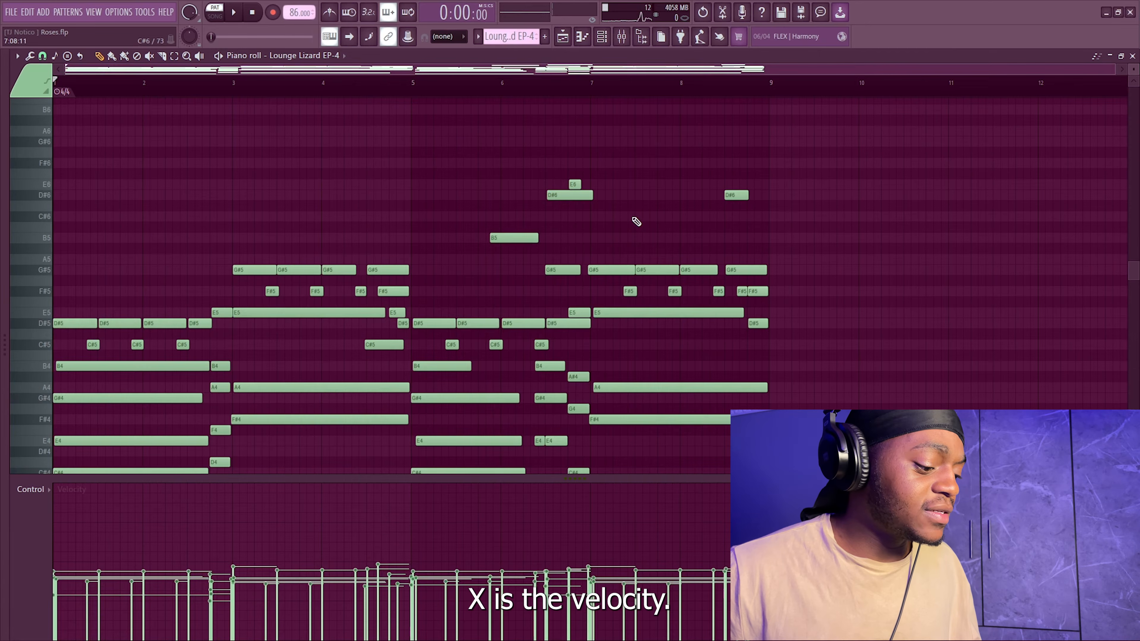
key(alt+x)
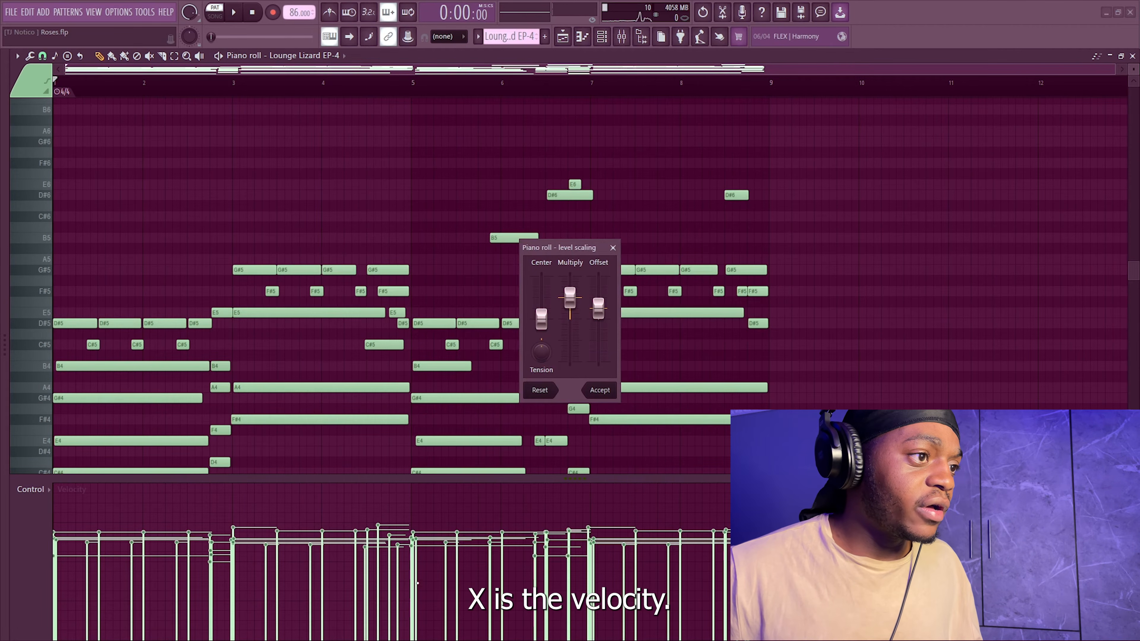
click(613, 248)
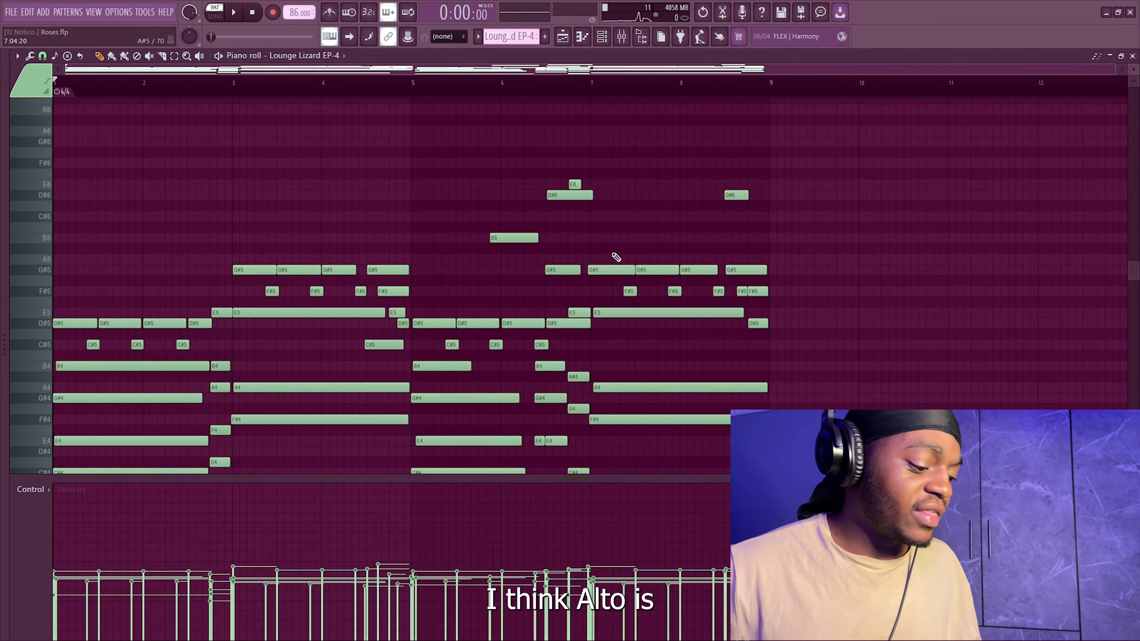
Step: Preview the LFO tool on the note velocities with a lowered start value, and close it without accepting
key(alt+o)
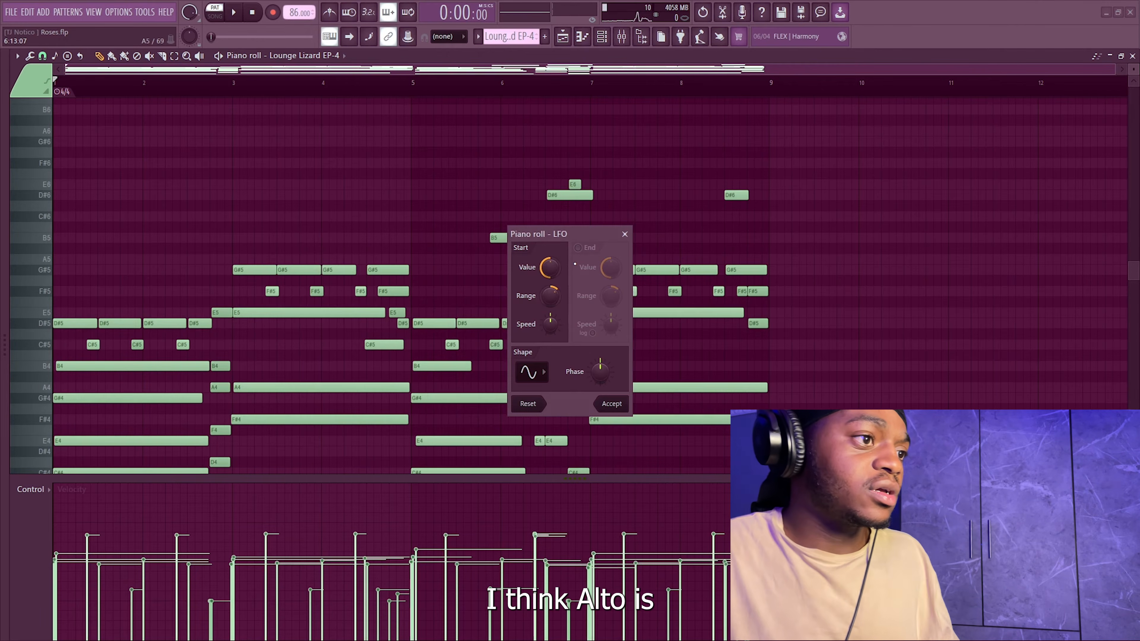
mouse_move(548, 267)
mouse_down()
mouse_move(548, 288)
mouse_move(548, 277)
mouse_up()
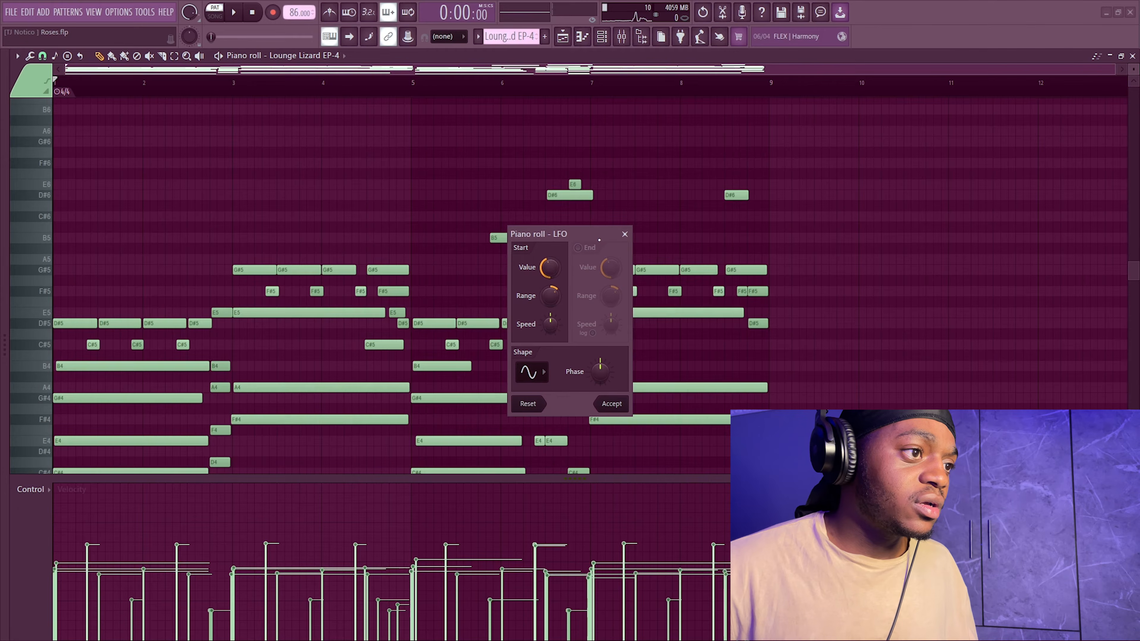
click(624, 234)
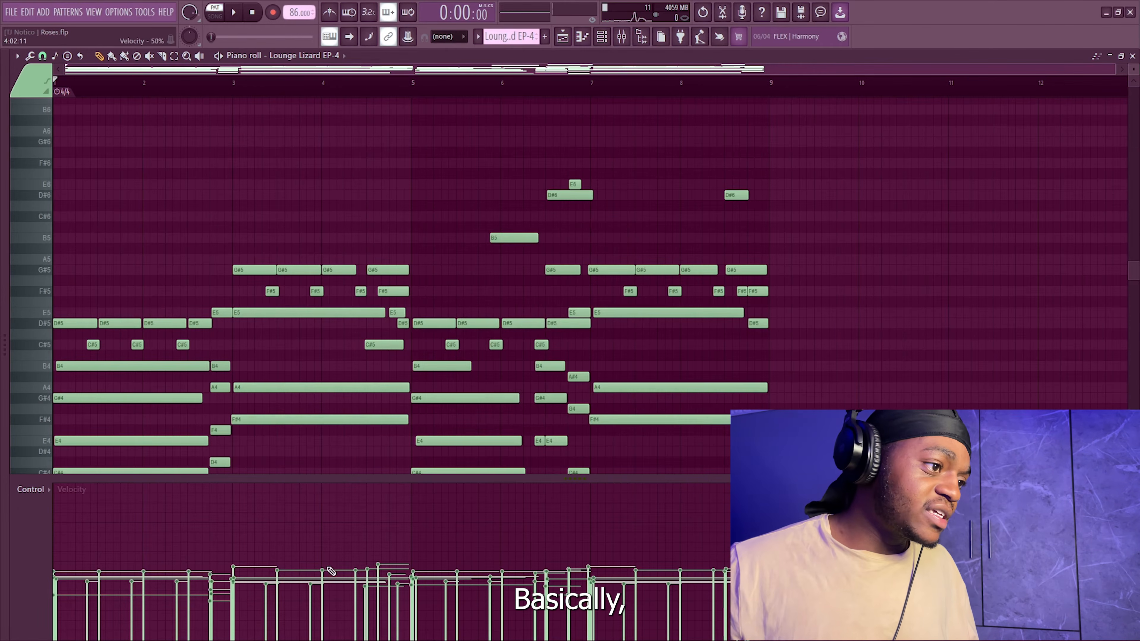
Step: Shrink the velocity pane to enlarge the piano roll's note area, and switch to the Ableton Live project
drag(387, 481, 388, 578)
scroll(377, 330, down, 4)
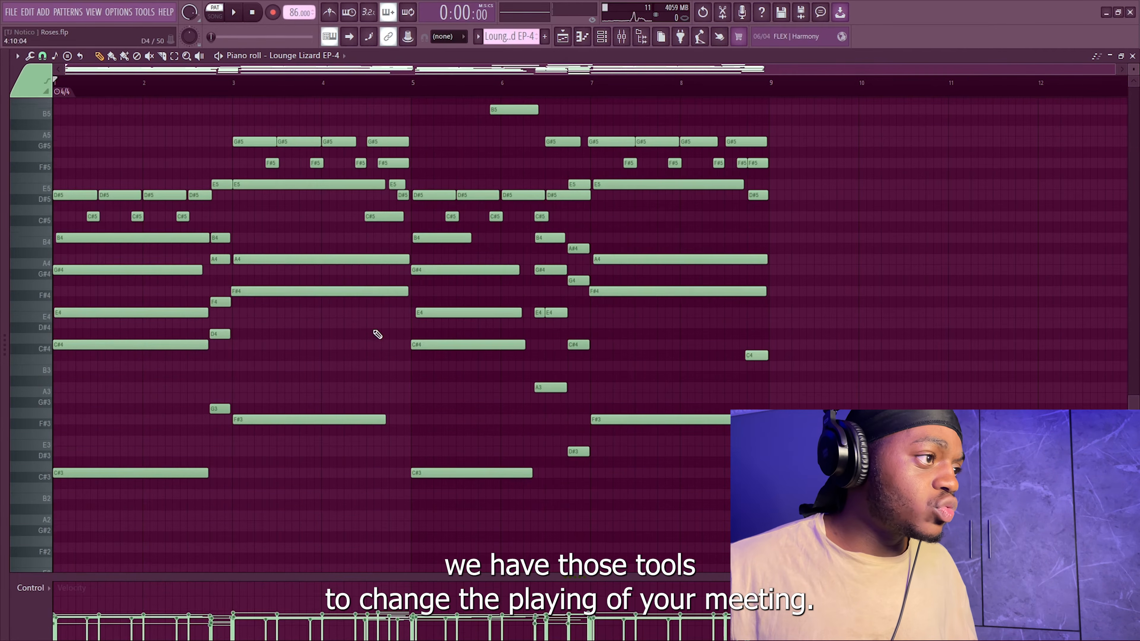
click(1107, 13)
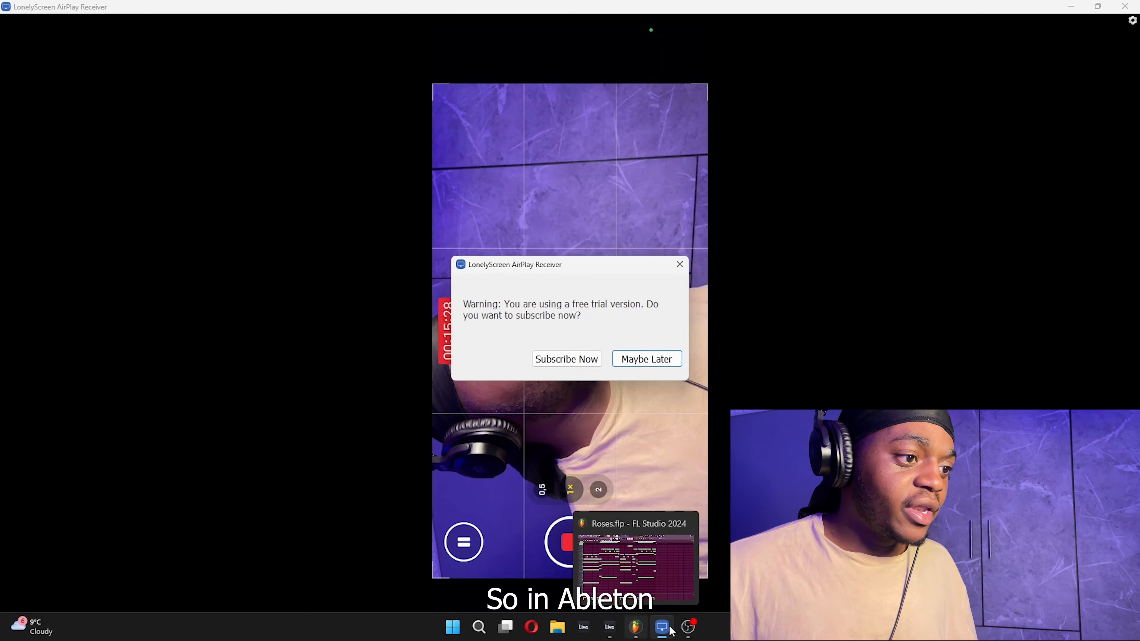
click(662, 627)
click(609, 627)
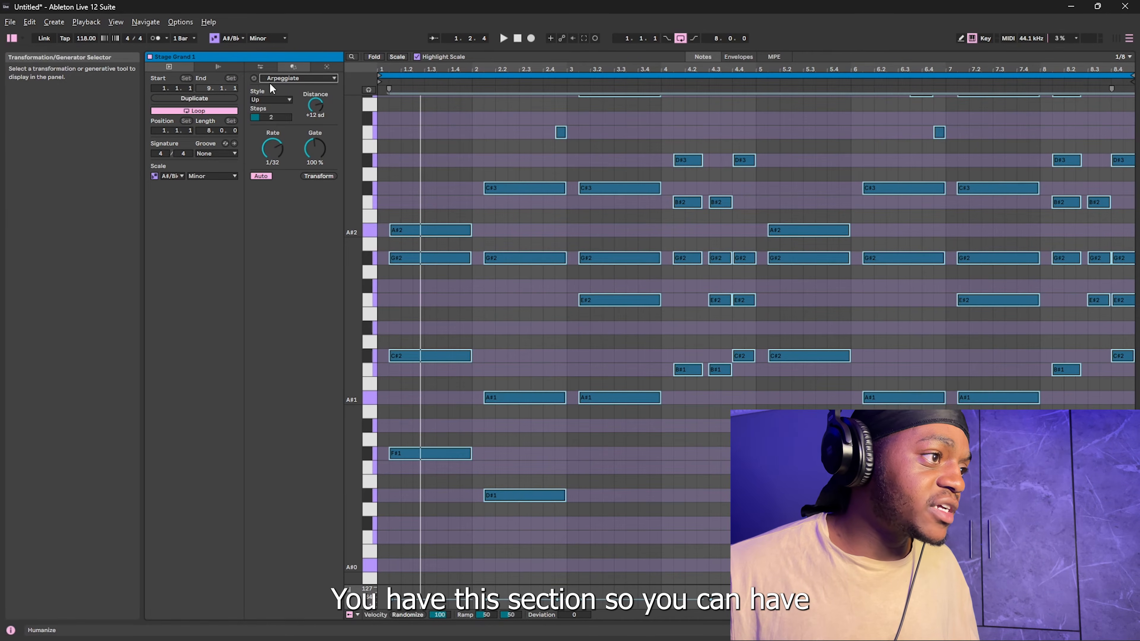
Step: Try the Arpeggiate transformation on the selected notes at a 1/48 rate, listen, and turn off automatic application
drag(272, 148, 271, 119)
key(space)
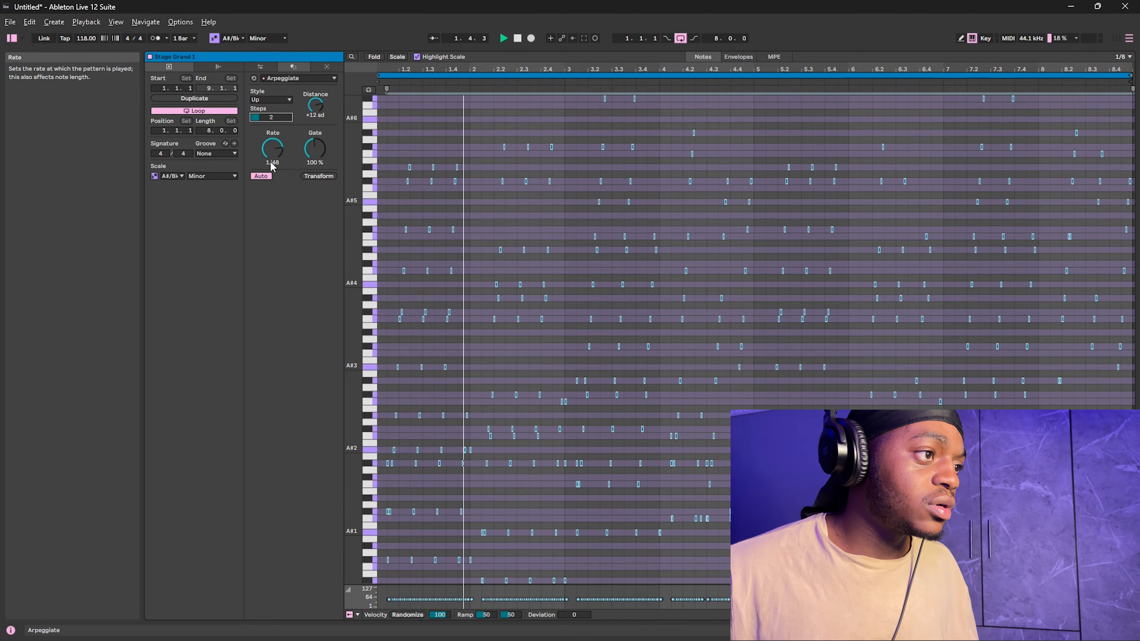
click(265, 176)
Step: Try the Chop transformation with automatic application, splitting each selected note into 2 parts, and listen to the clip
click(299, 79)
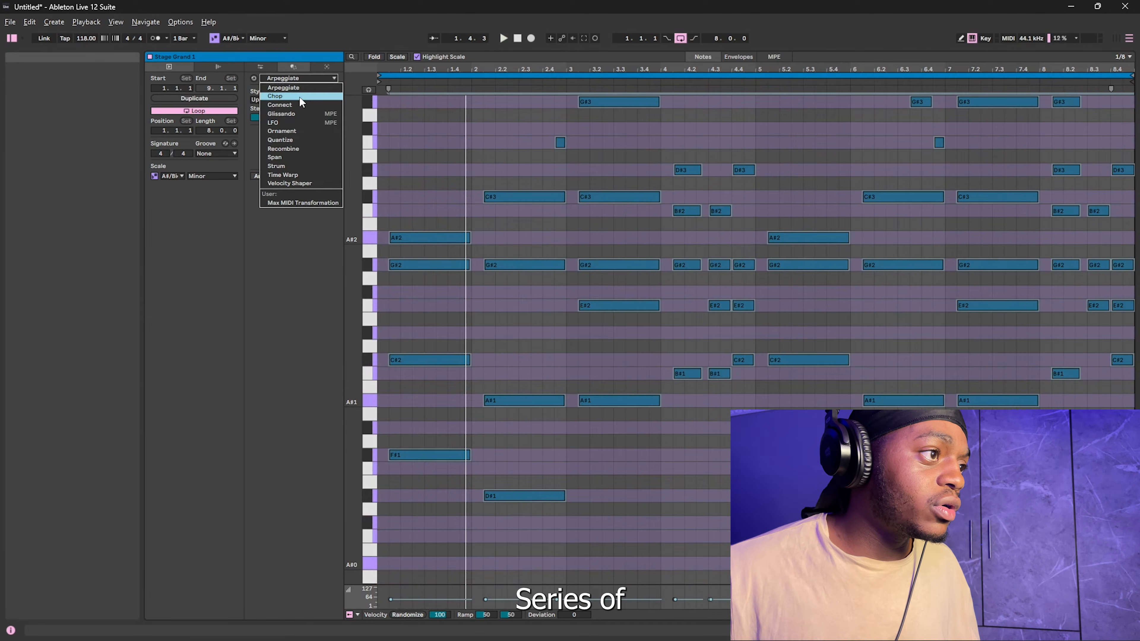
click(299, 97)
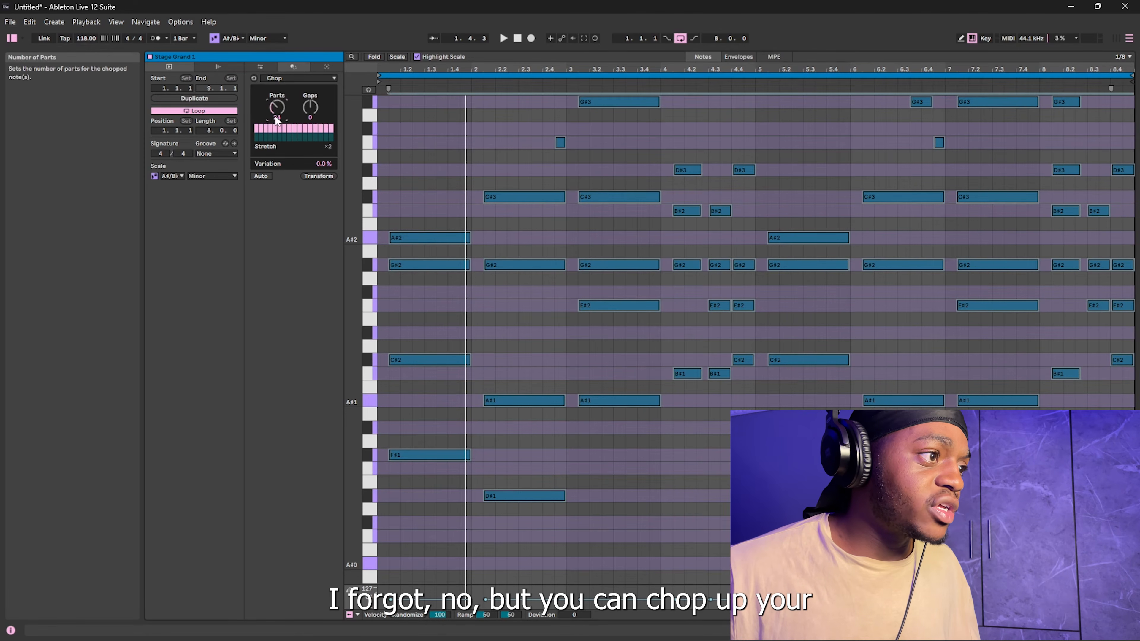
click(260, 175)
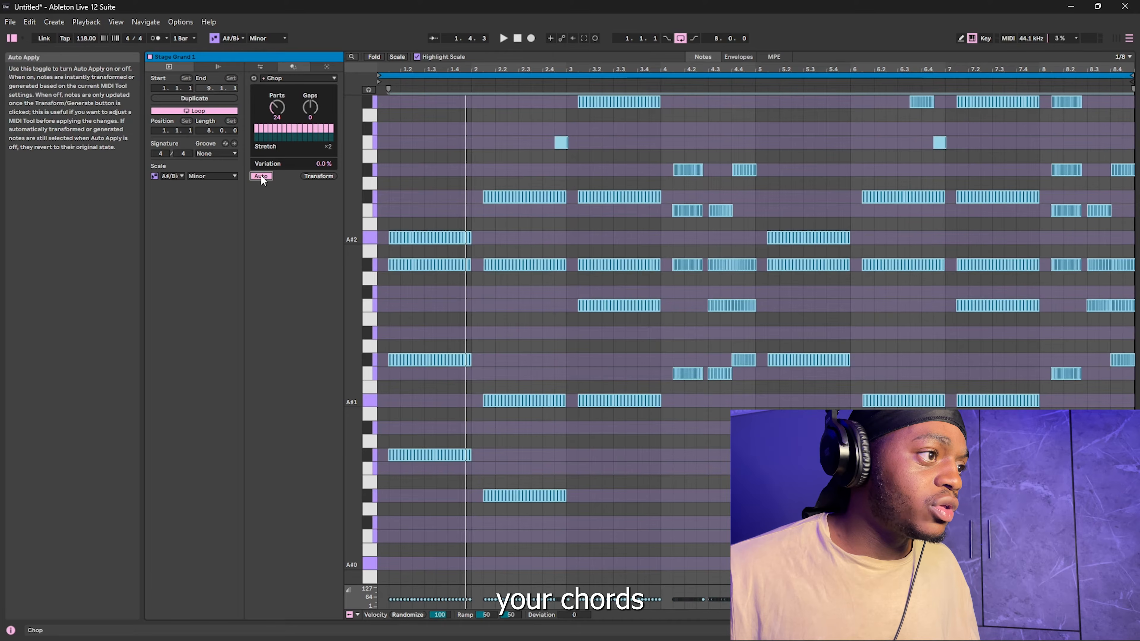
drag(280, 108, 280, 151)
key(space)
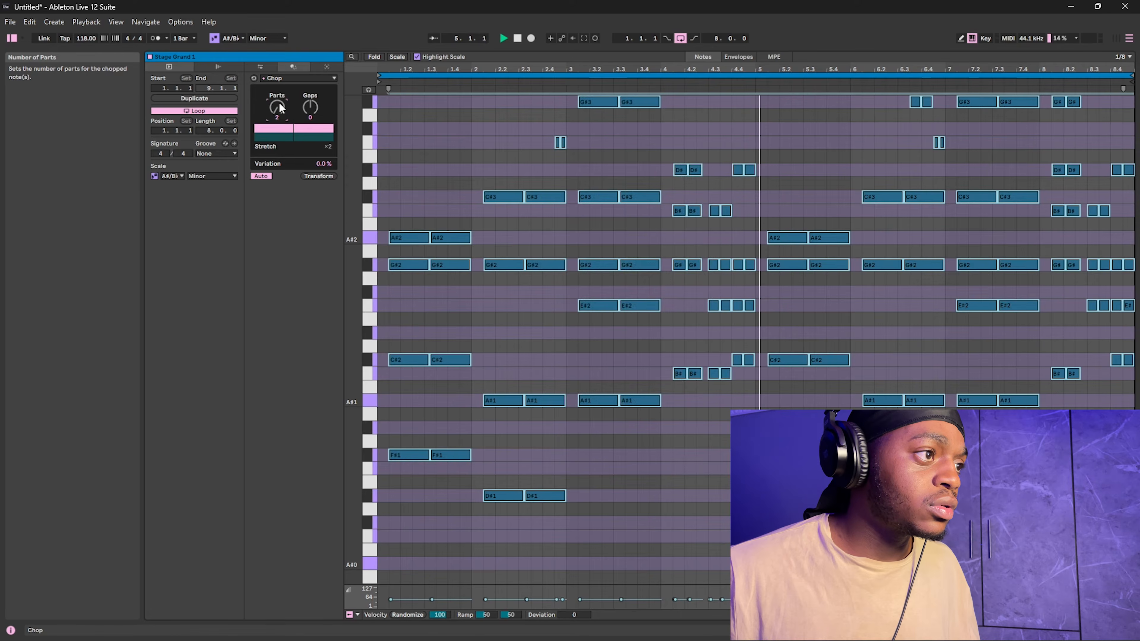
key(space)
Step: Apply the Velocity Shaper to the selected notes, randomize their velocities with an amount of 100, and play the clip
click(294, 78)
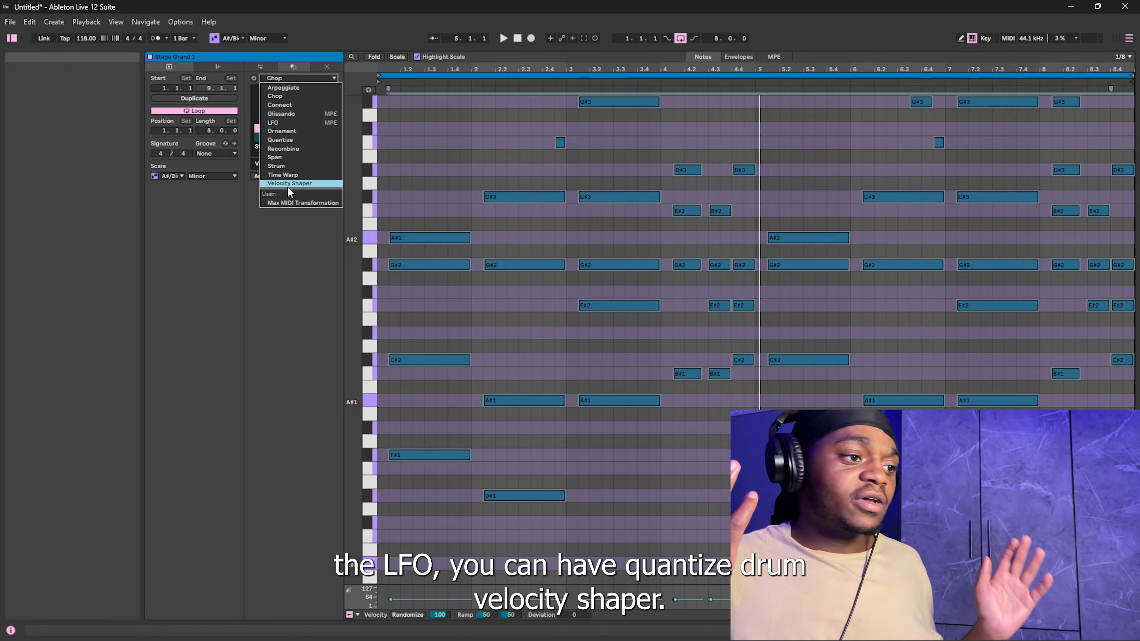
click(313, 184)
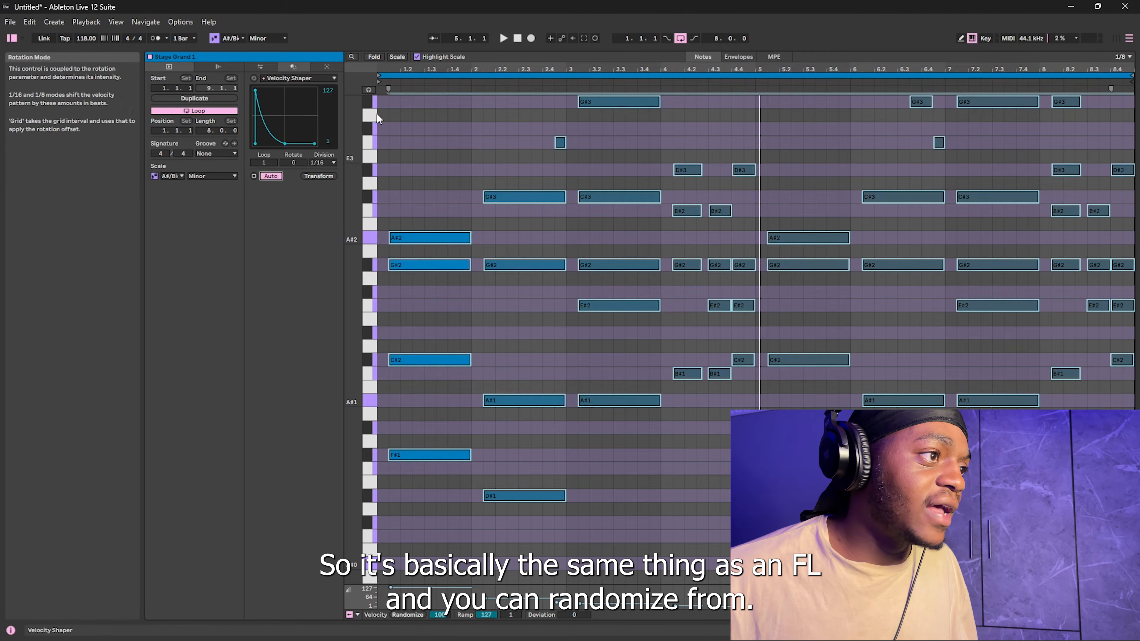
click(410, 616)
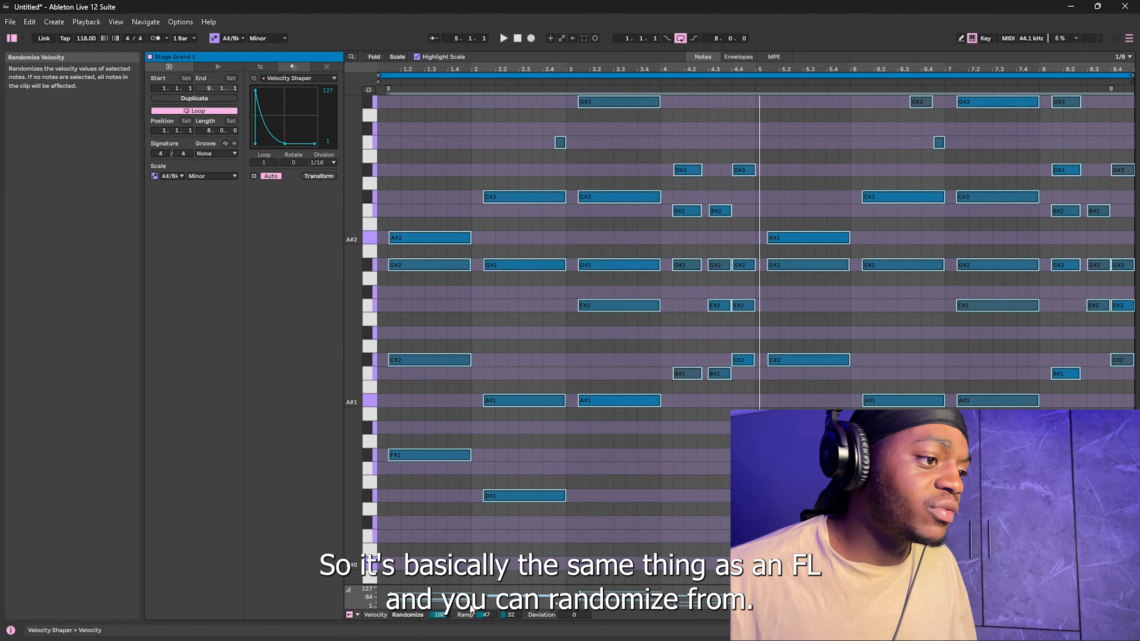
key(space)
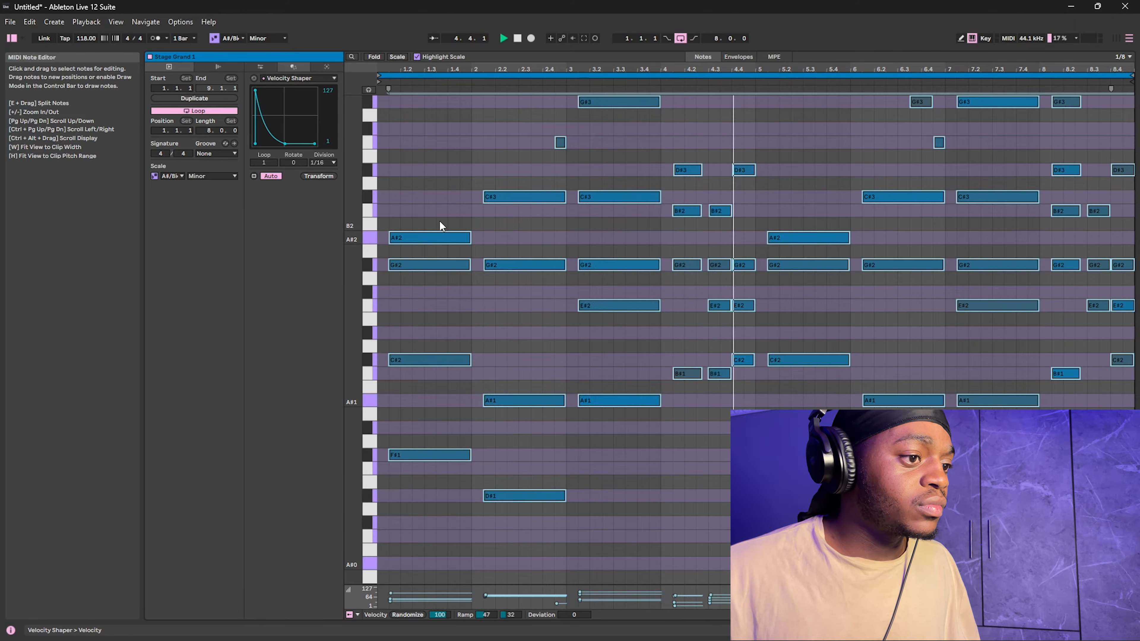
Step: Show the Lounge Lizard track's devices, turn on the Velocity effect, and lower its Out Hi value
key(shift+Tab)
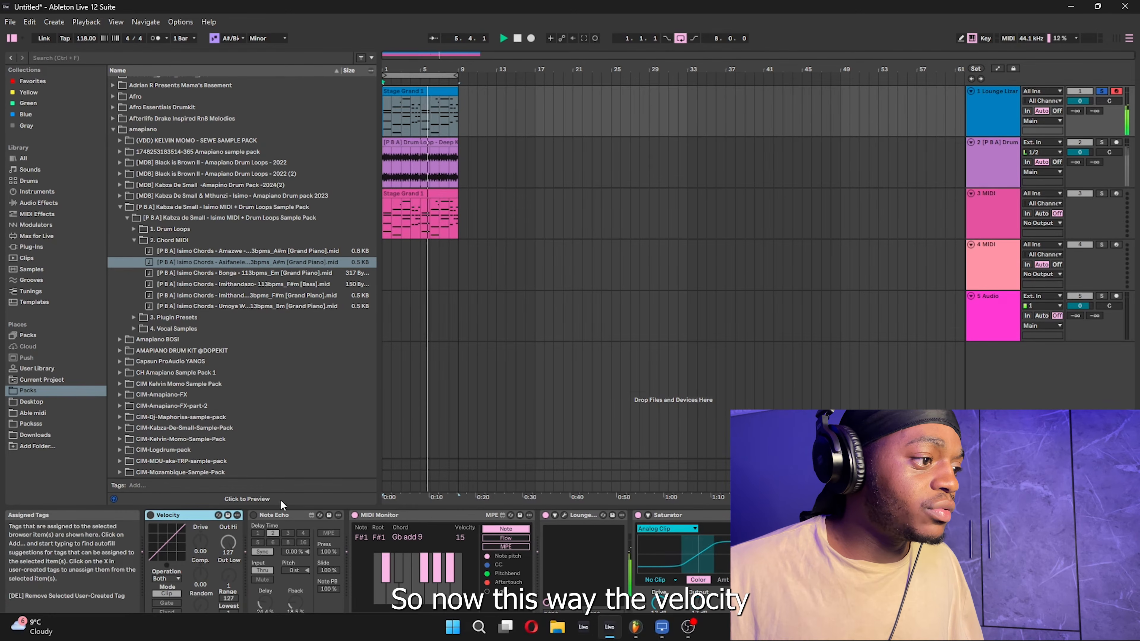
click(148, 515)
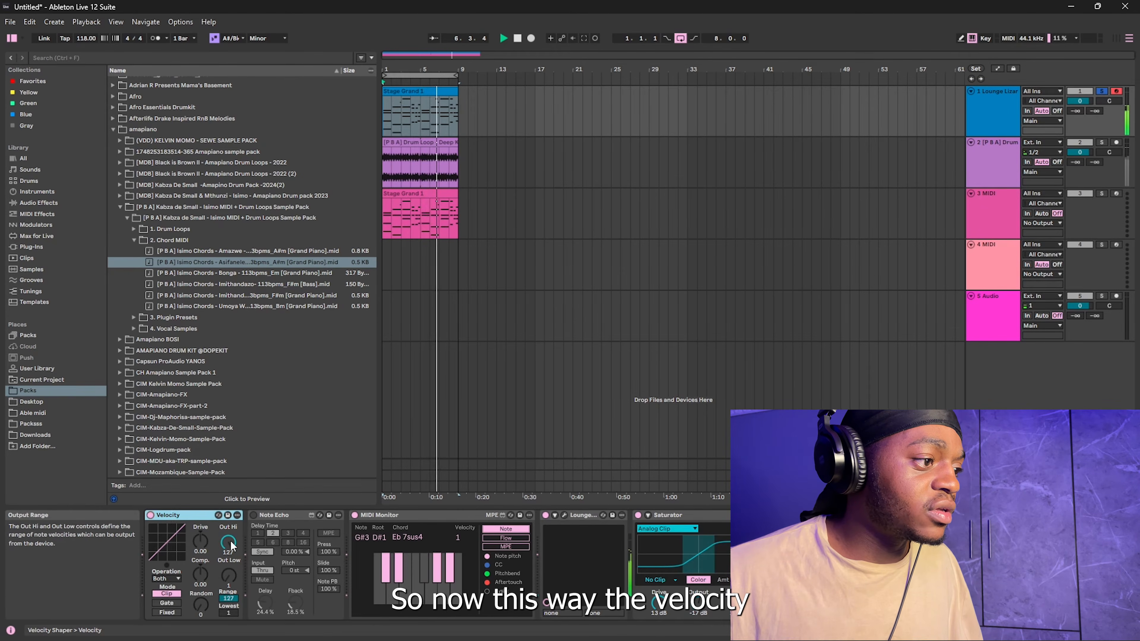
drag(230, 544, 230, 567)
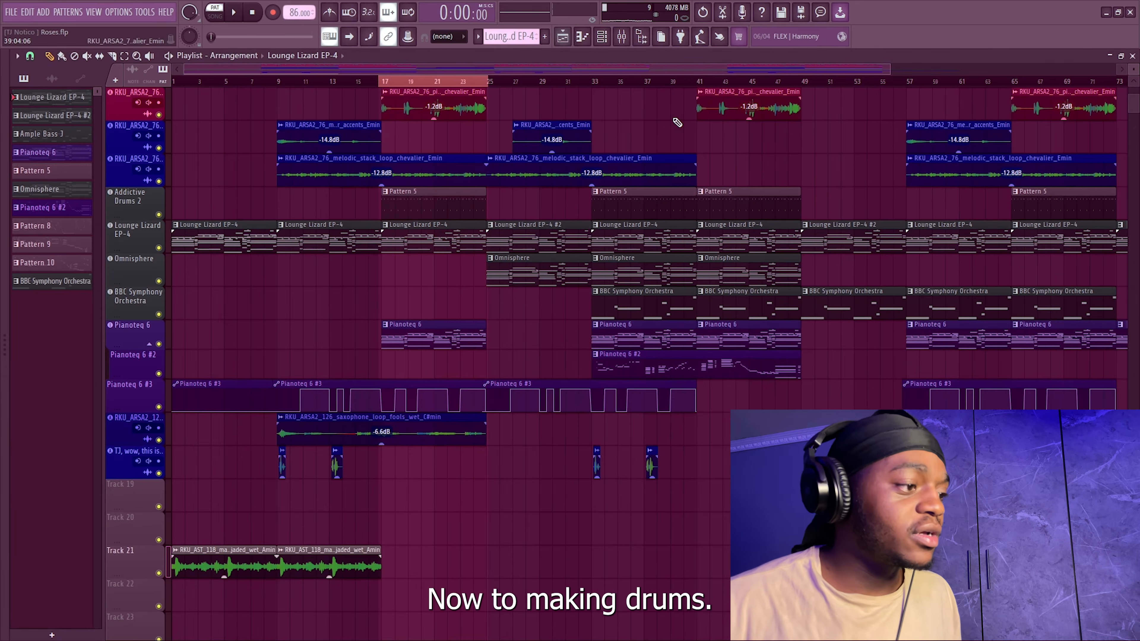
Step: Look at the FL Studio mixer, close it, and delete the Ample Bass J clip at bar 23 from the Bongo Texture track
key(F9)
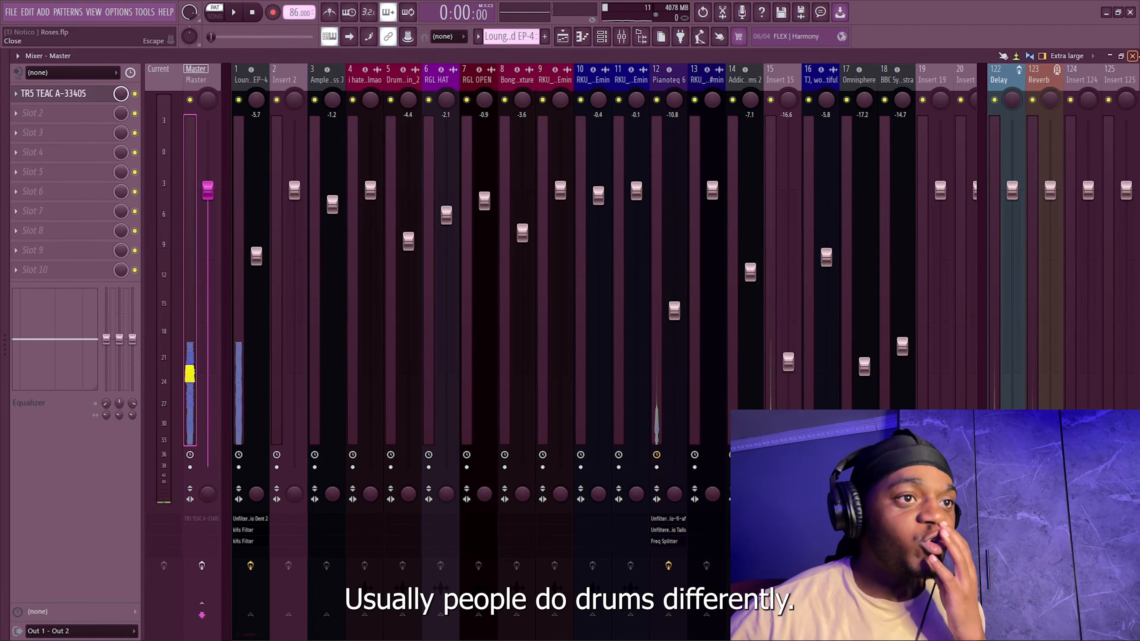
click(1136, 55)
scroll(376, 234, up, 6)
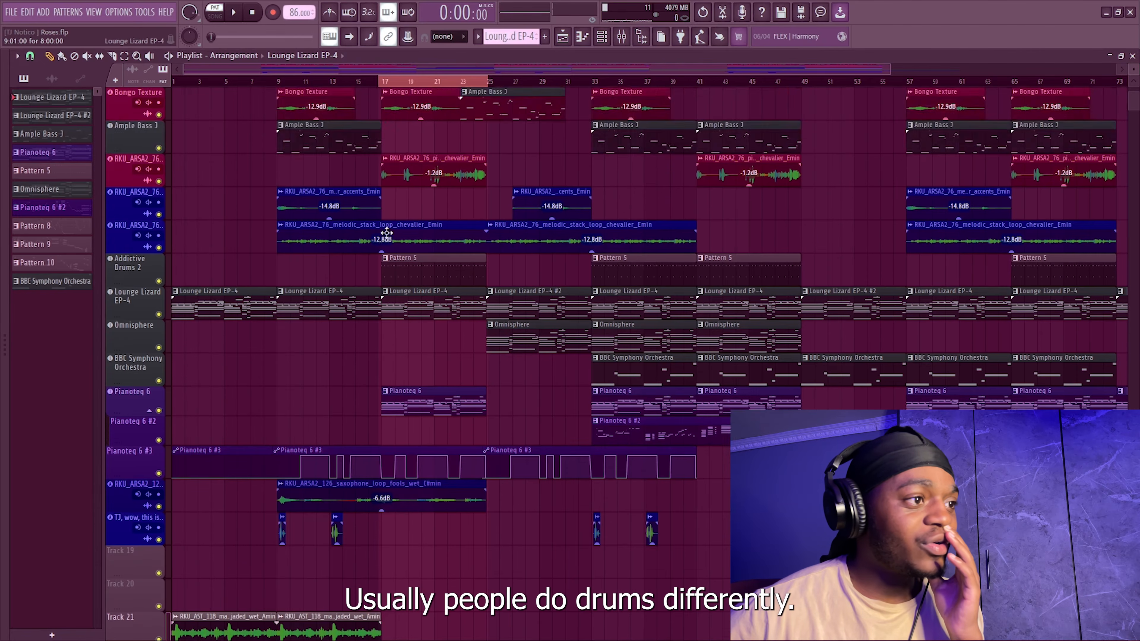
scroll(393, 92, up, 5)
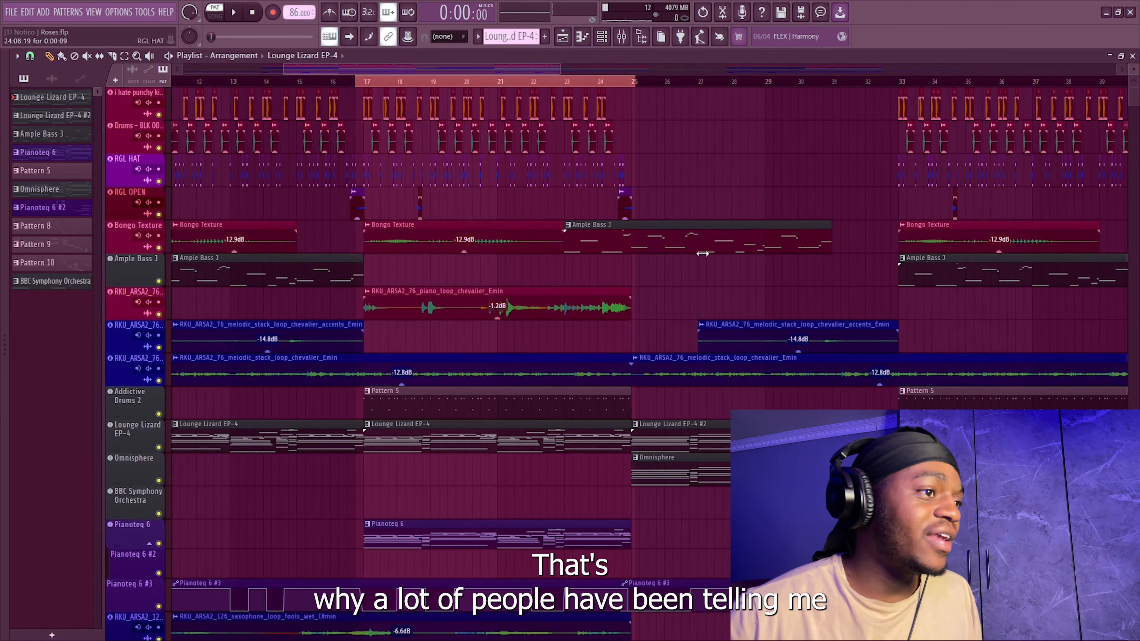
right_click(693, 245)
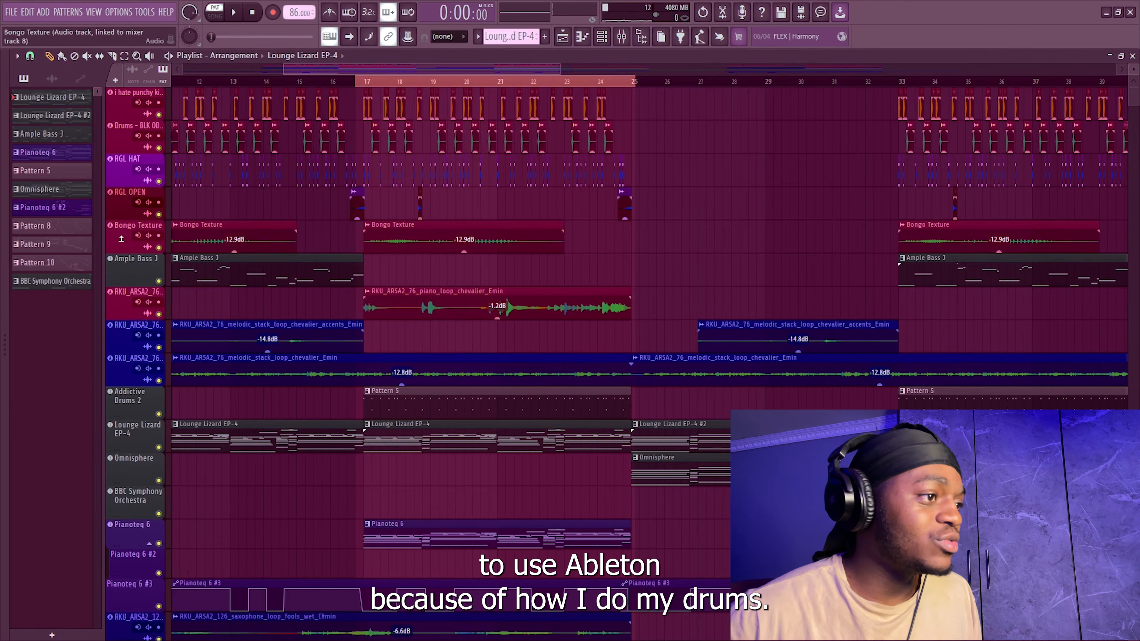
Step: Leave only the kick, Drums, RGL HAT and RGL OPEN playlist tracks unmuted, and play the song from bar 17
right_click(158, 215)
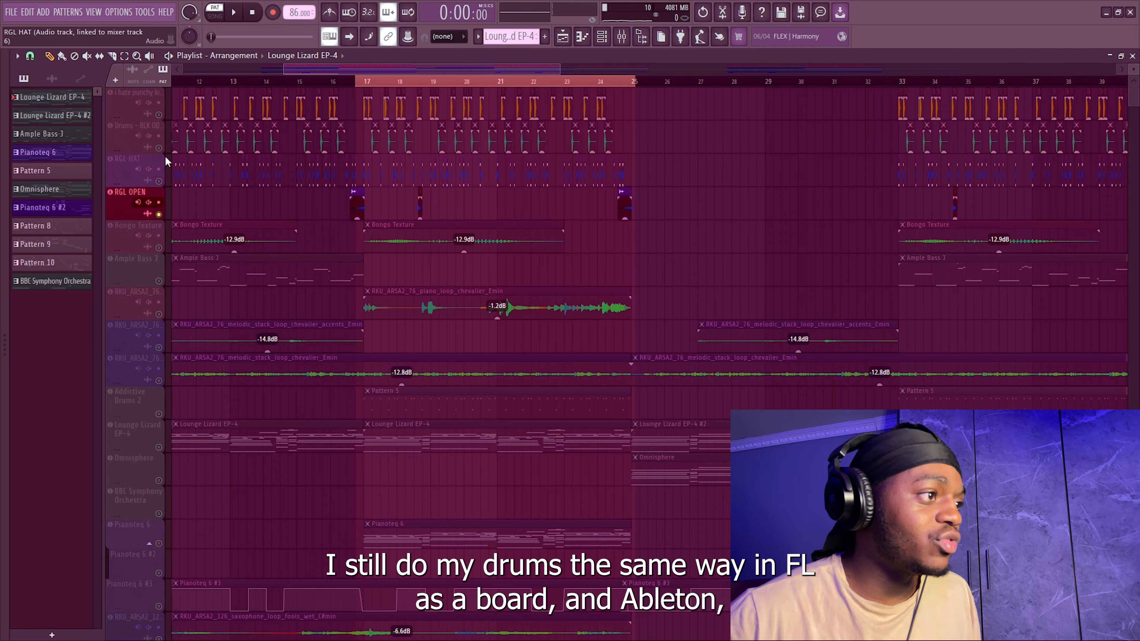
right_click(159, 182)
click(159, 148)
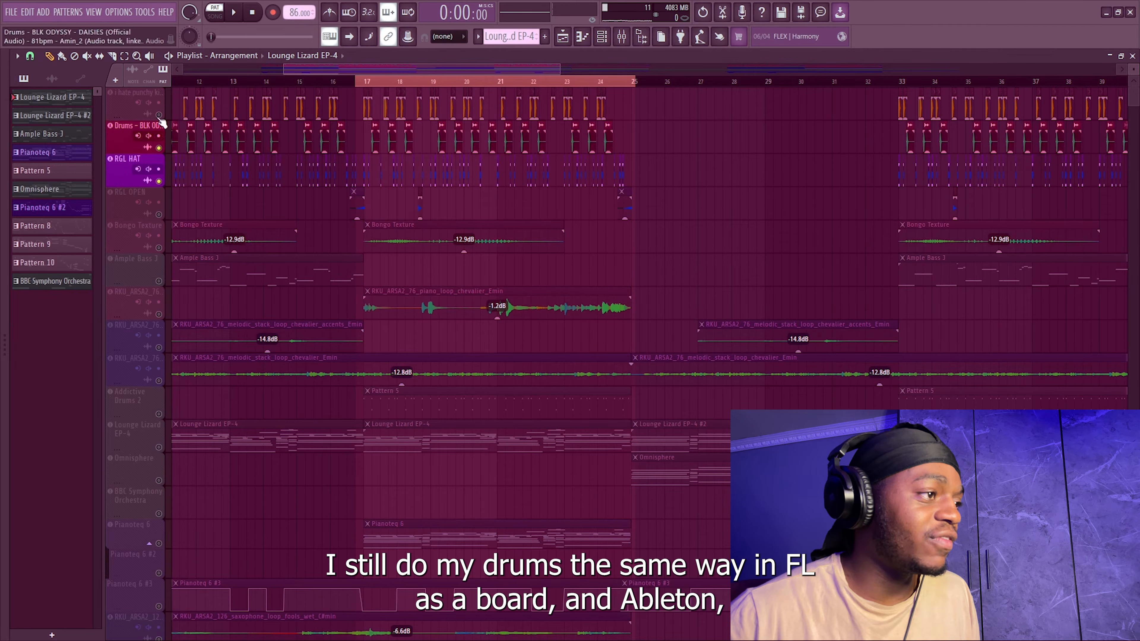
click(159, 115)
click(159, 214)
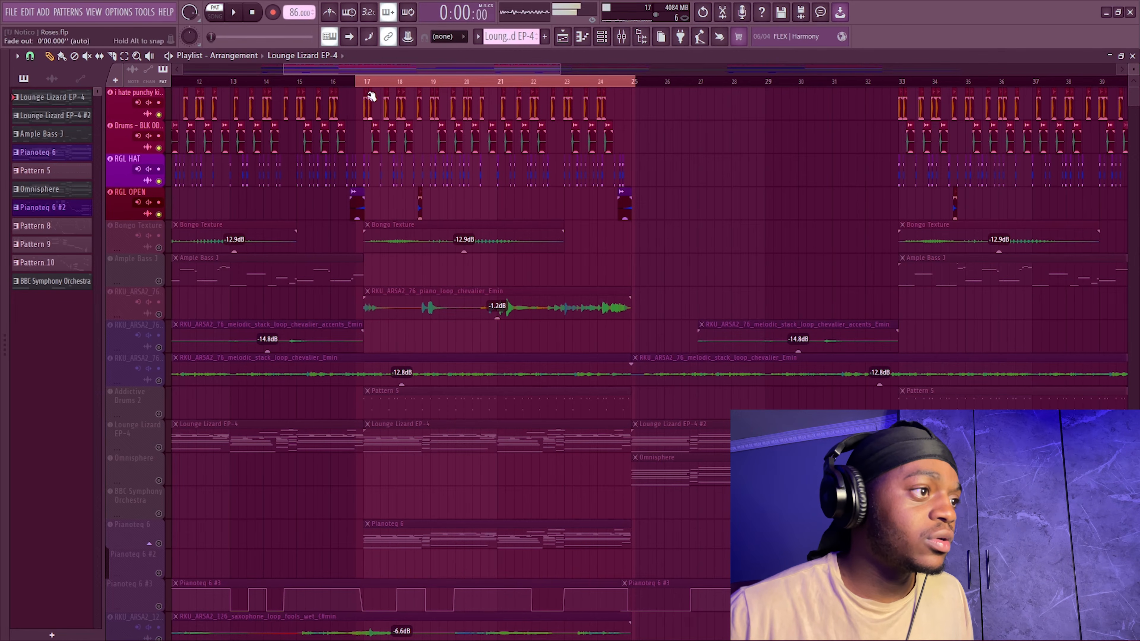
key(space)
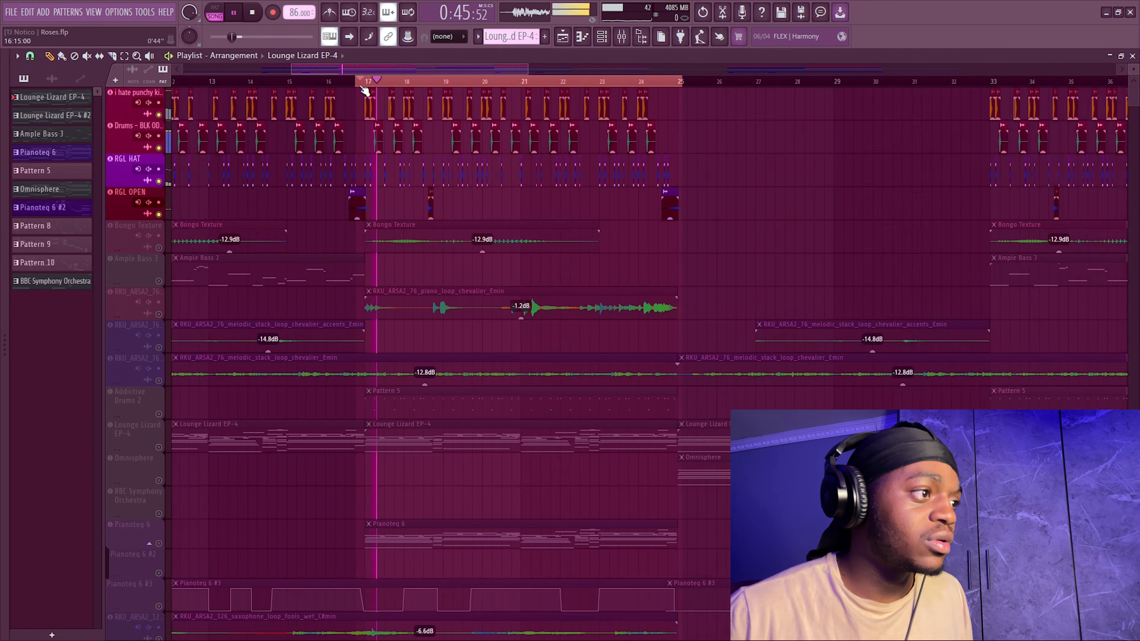
Step: Unmute the Bongo Texture playlist track, set the start of the timeline selection to bar 17, and stop playback
scroll(364, 91, up, 5)
scroll(364, 91, down, 2)
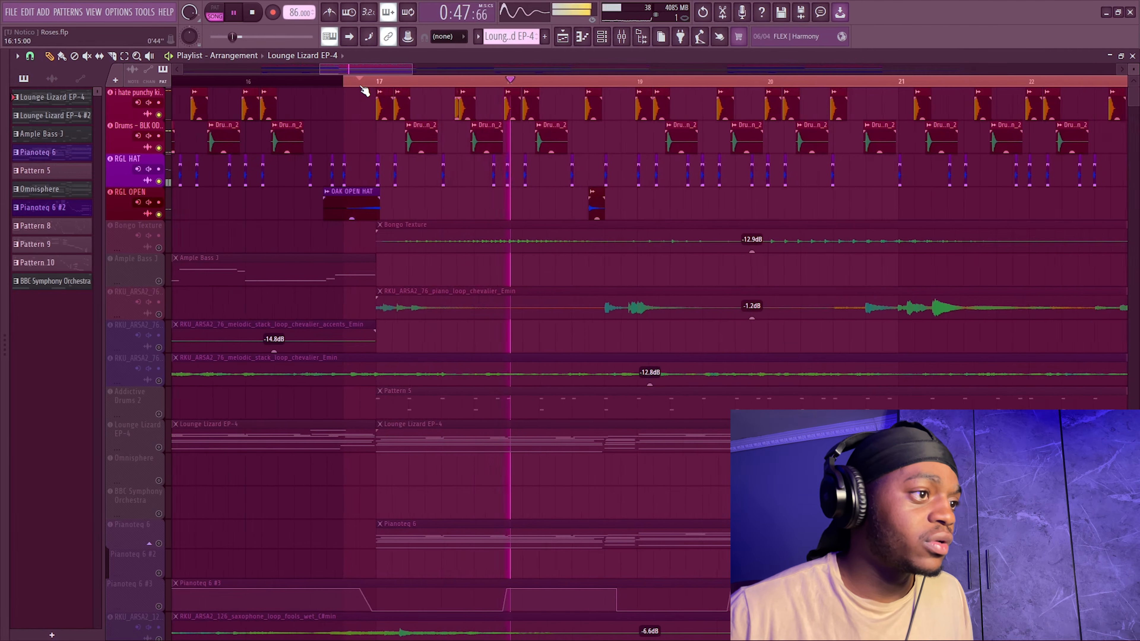
click(159, 248)
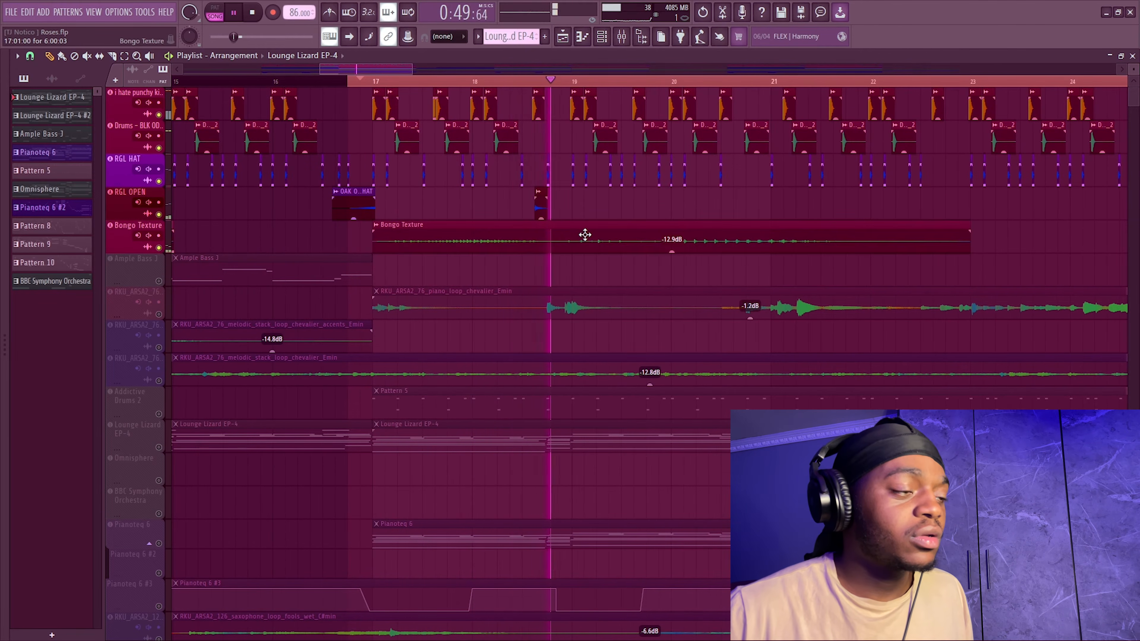
drag(350, 84, 375, 88)
key(space)
Step: Look through the patterns in the channel rack from Lounge Lizard EP-4 up to Pianoteq 6 #2, then return to the playlist
key(F6)
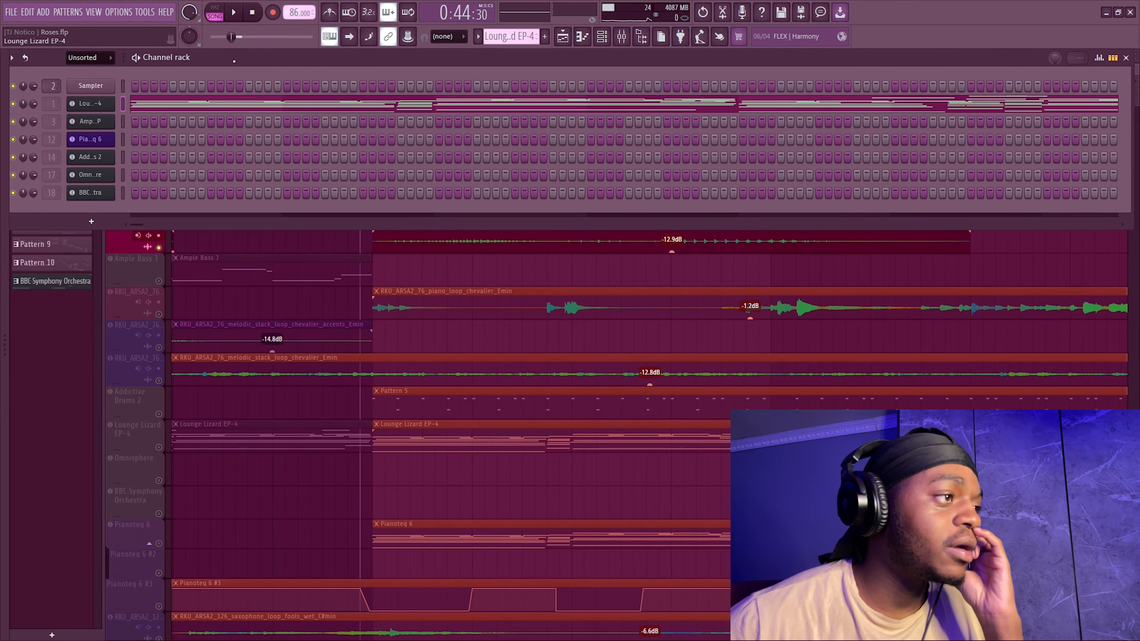
key(Right)
key(Right)
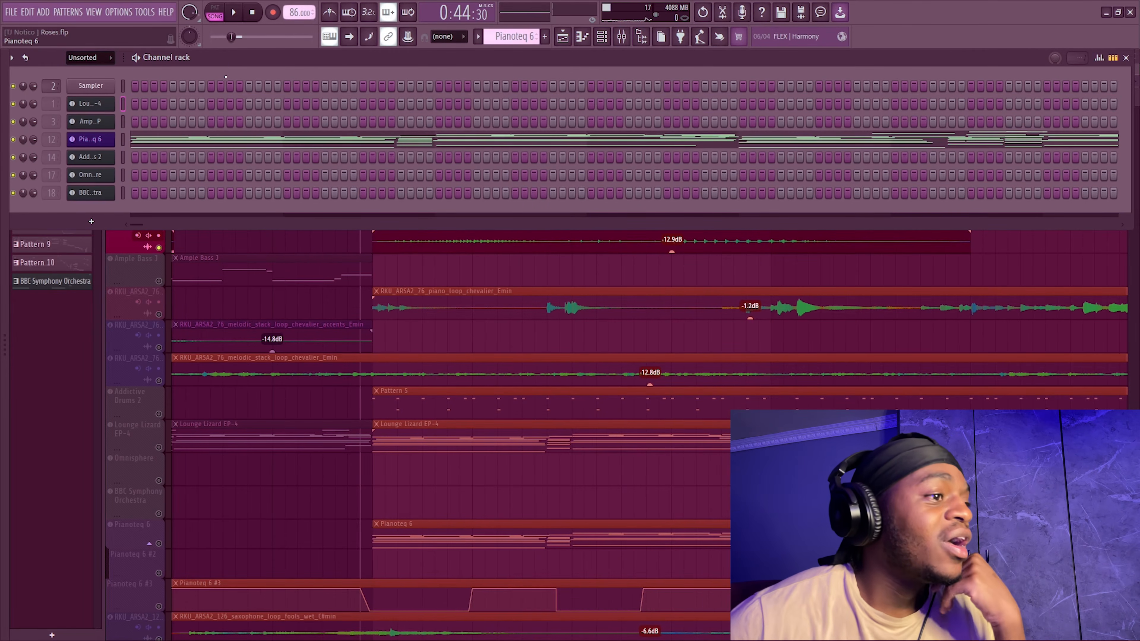
key(Right)
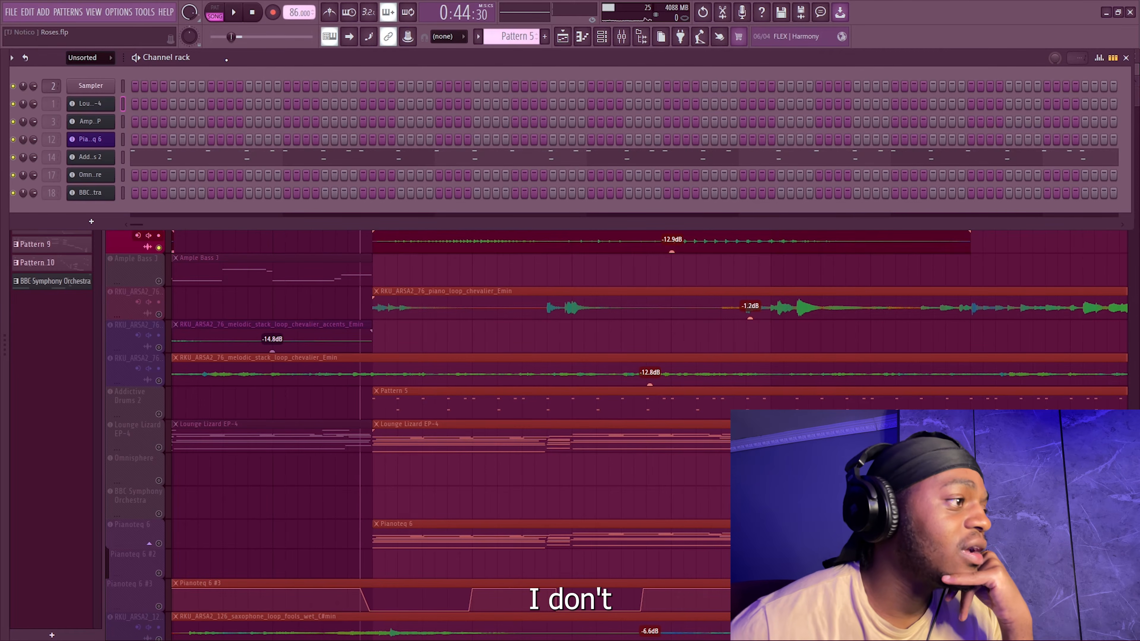
key(Right)
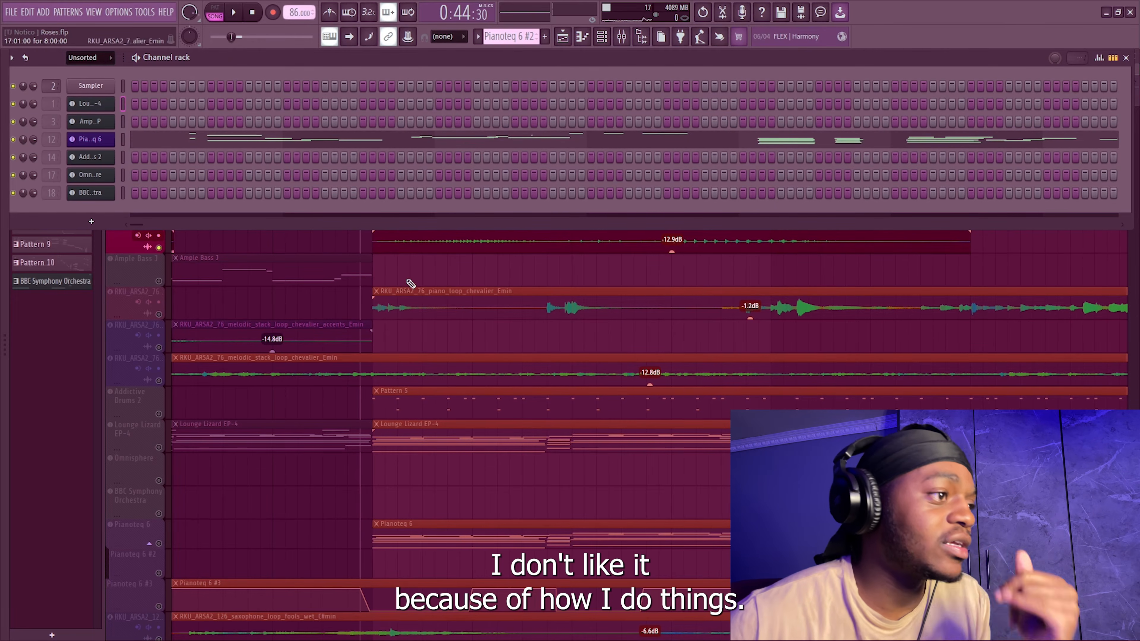
key(F6)
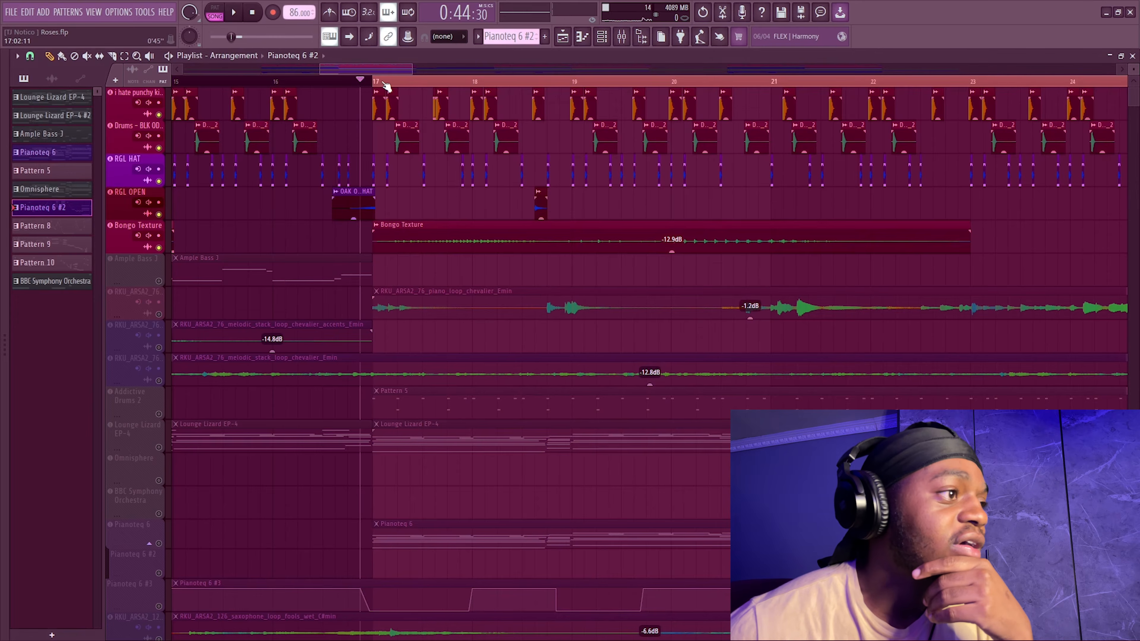
Step: Look closely at the drum clips near bar 17, close the playlist, and show all channels in the channel rack
scroll(386, 85, up, 5)
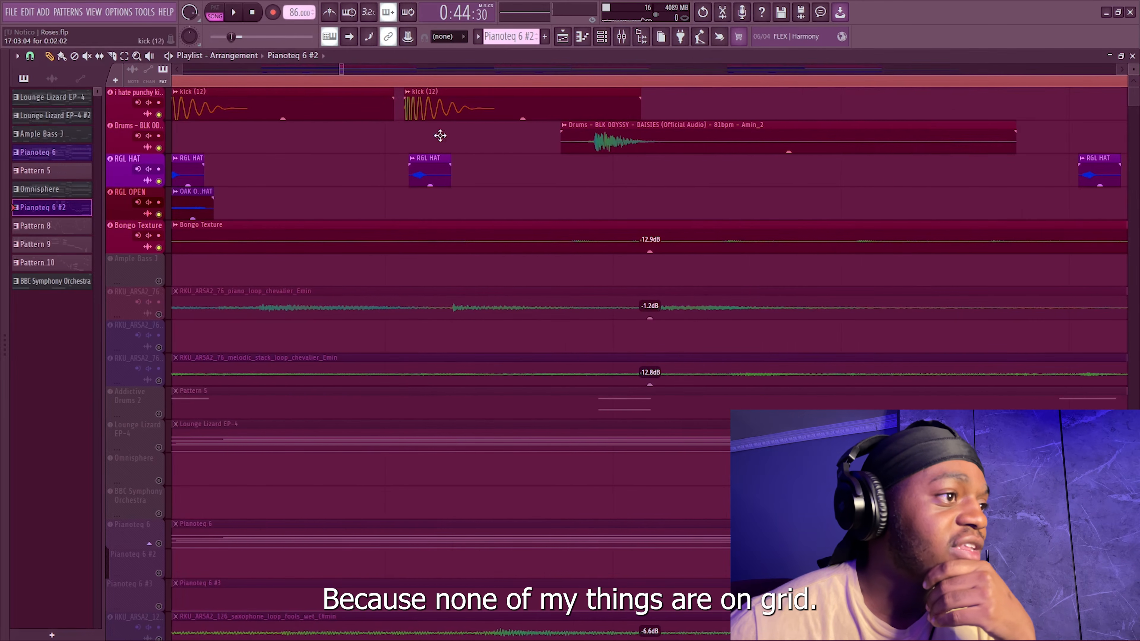
click(1132, 56)
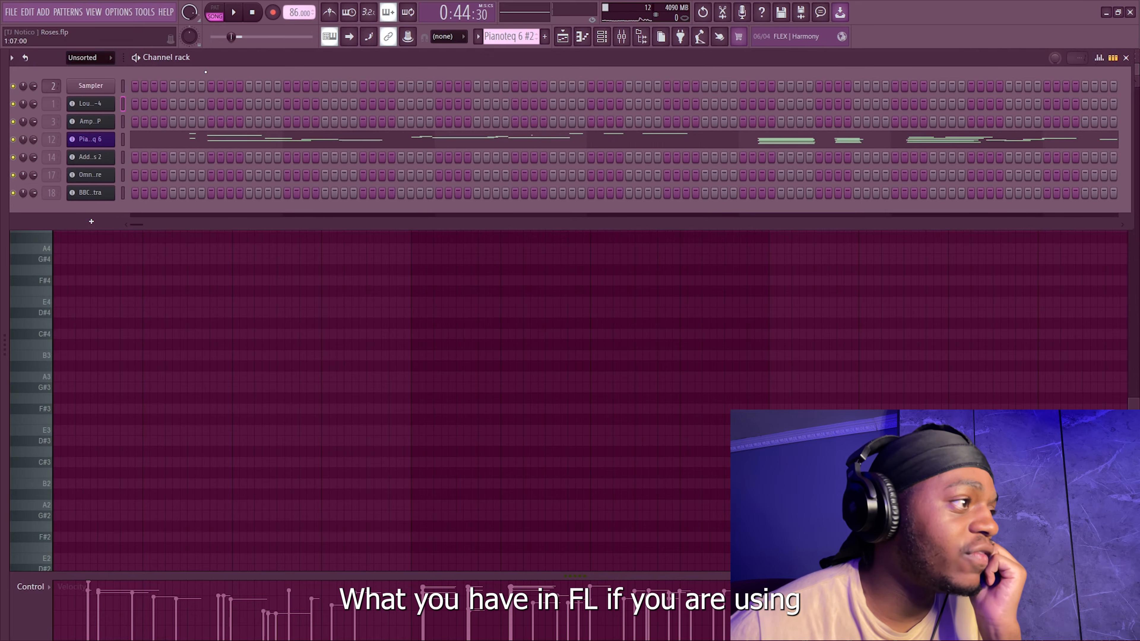
click(83, 65)
click(85, 119)
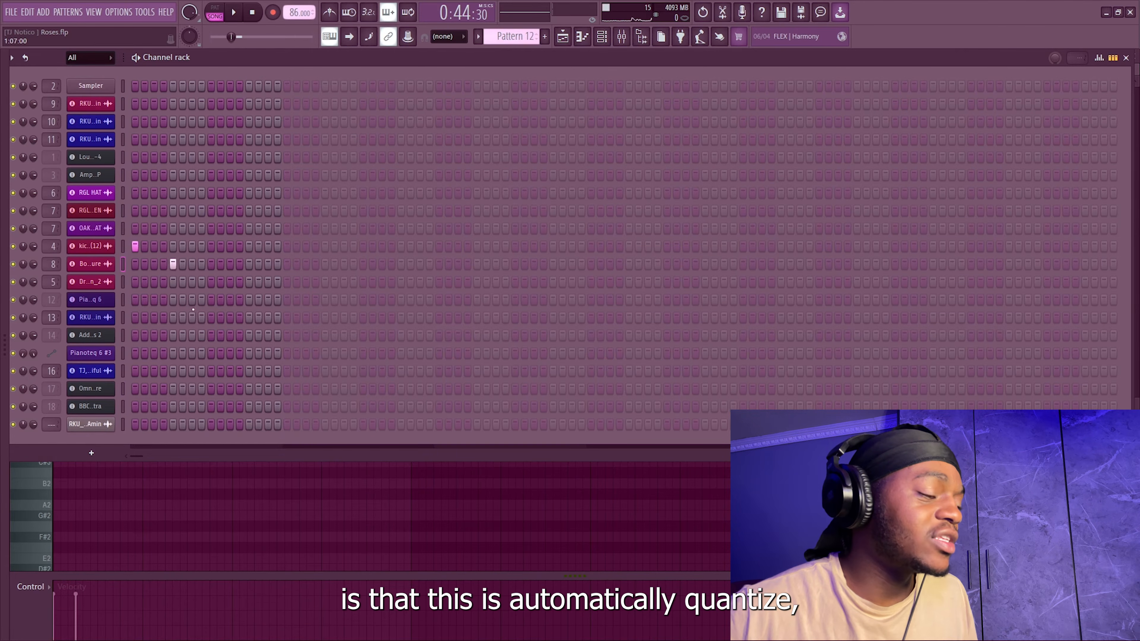
Step: Open the kick (12) channel in the piano roll and nudge its first note slightly later
right_click(126, 245)
click(141, 247)
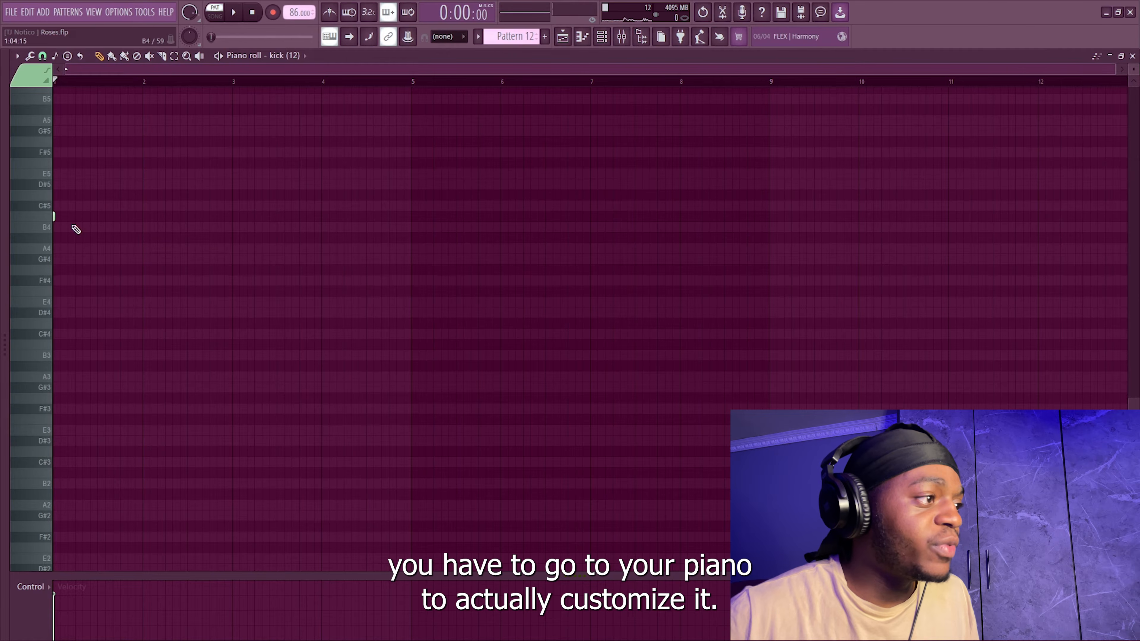
scroll(61, 222, up, 5)
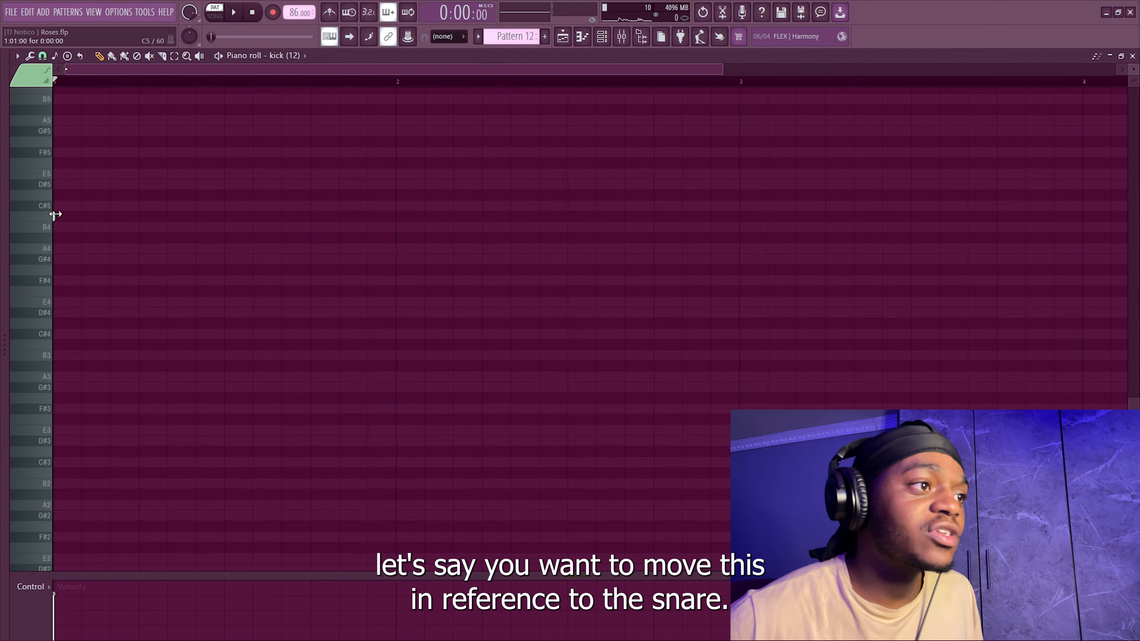
drag(55, 216, 58, 216)
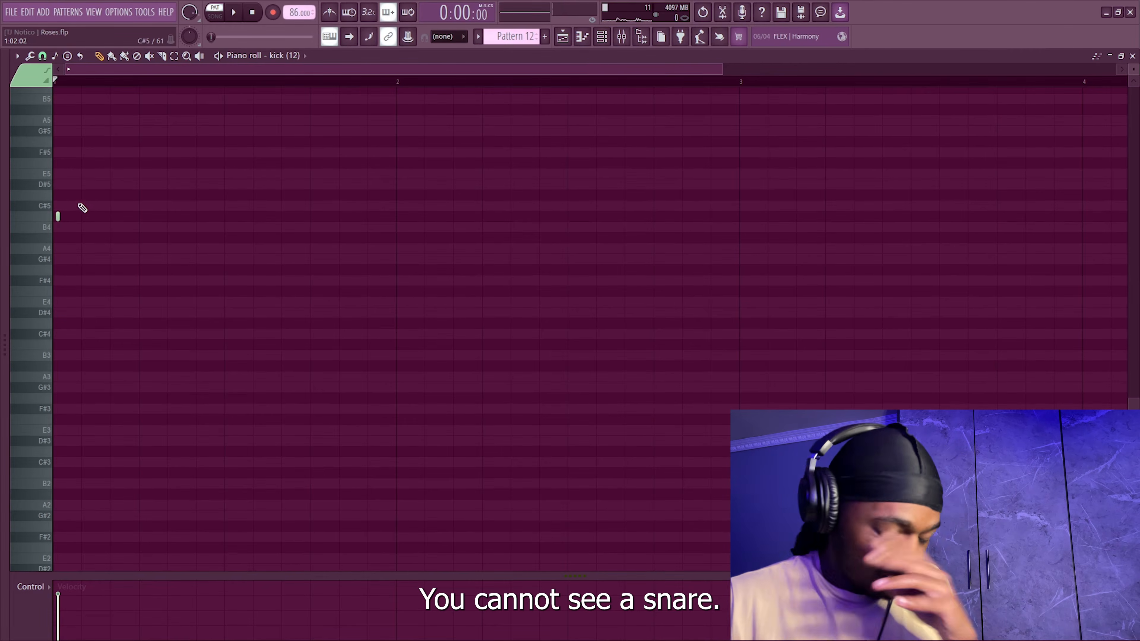
Step: Return to the playlist, shift the RGL HAT clip at bar 17 slightly later, and play the song from bar 17
click(563, 36)
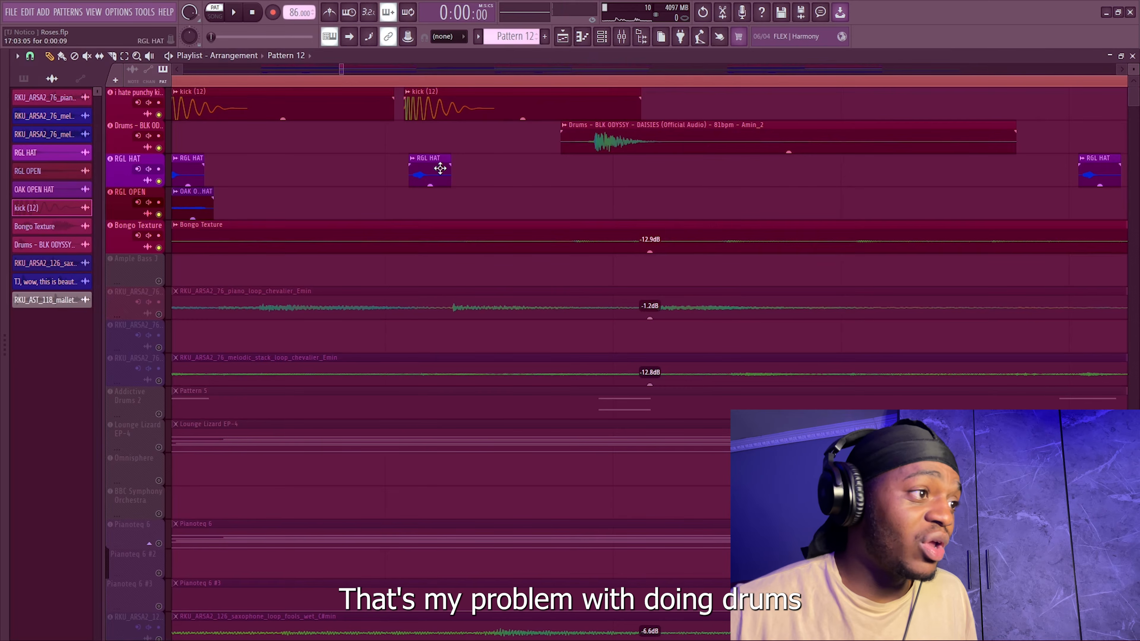
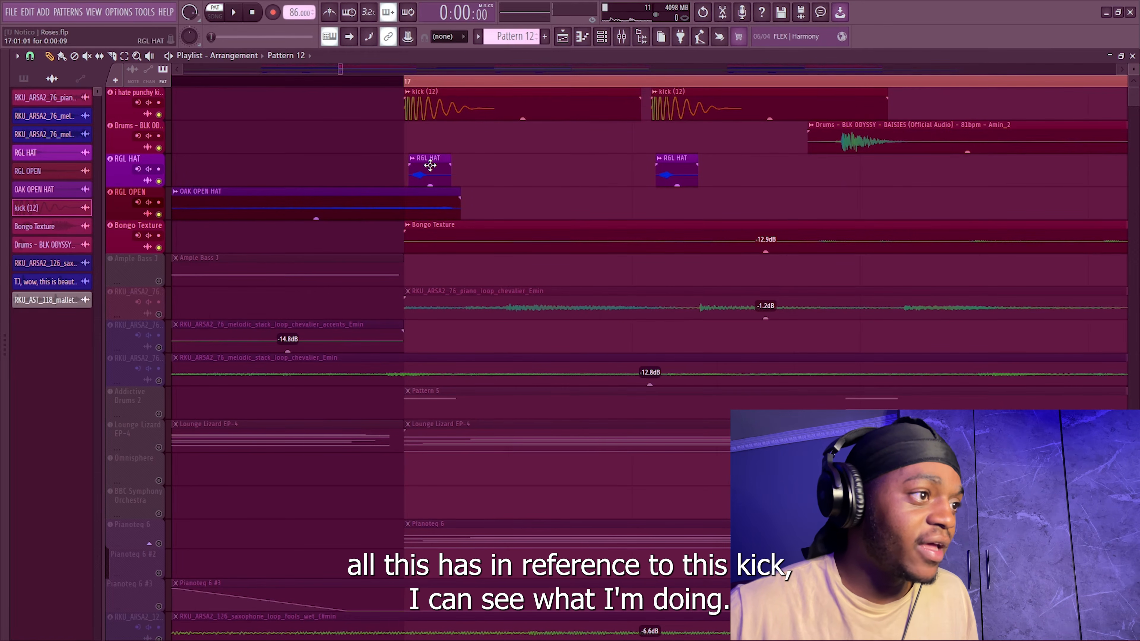
drag(430, 157, 458, 148)
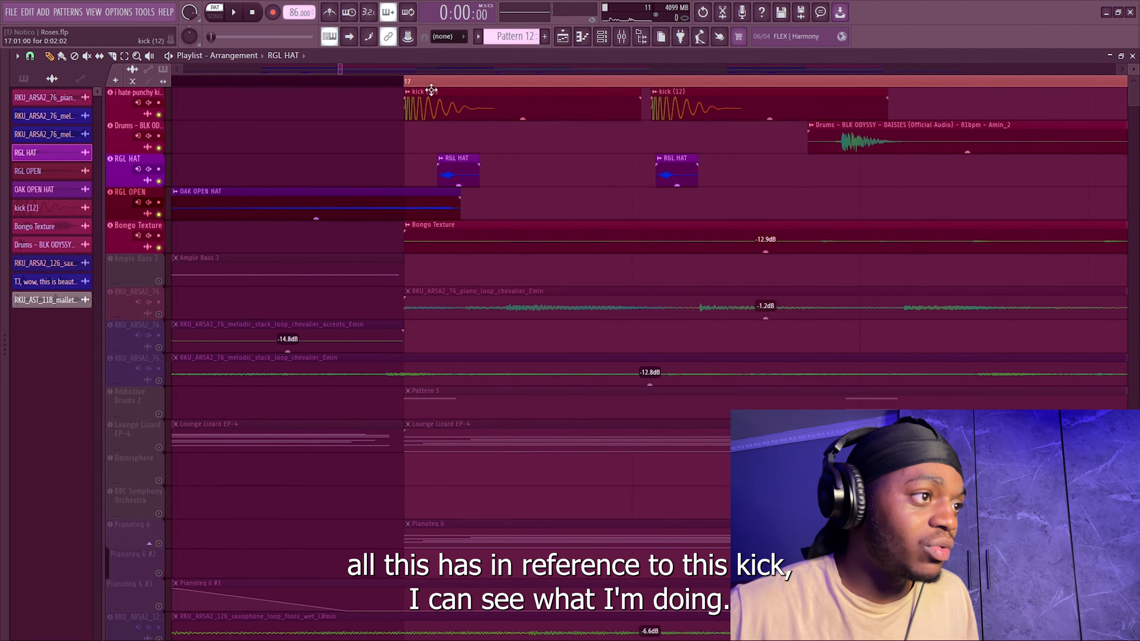
click(409, 82)
key(space)
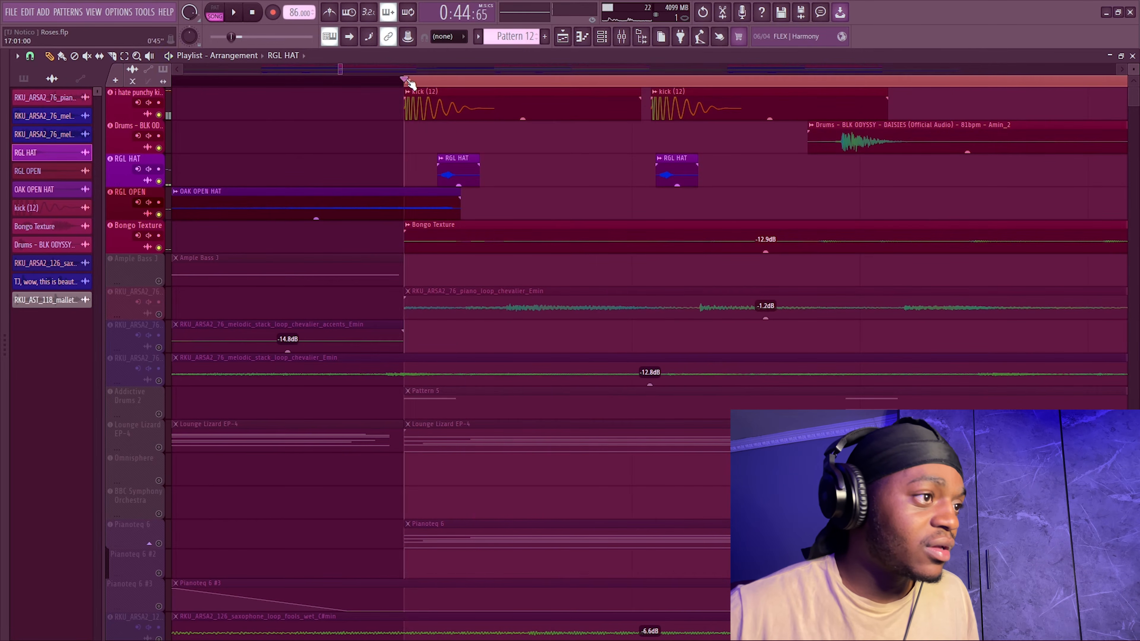
key(space)
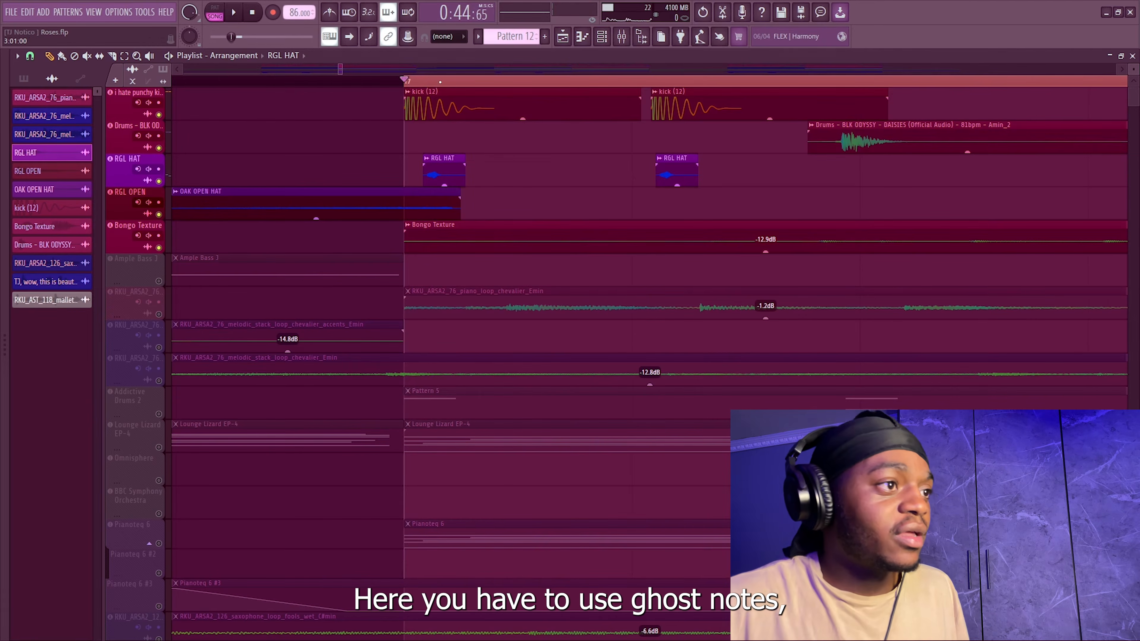
Step: Switch to Ableton Live and open both Stage Grand 1 clips, on tracks 1 and 3, together in the MIDI note editor
key(F6)
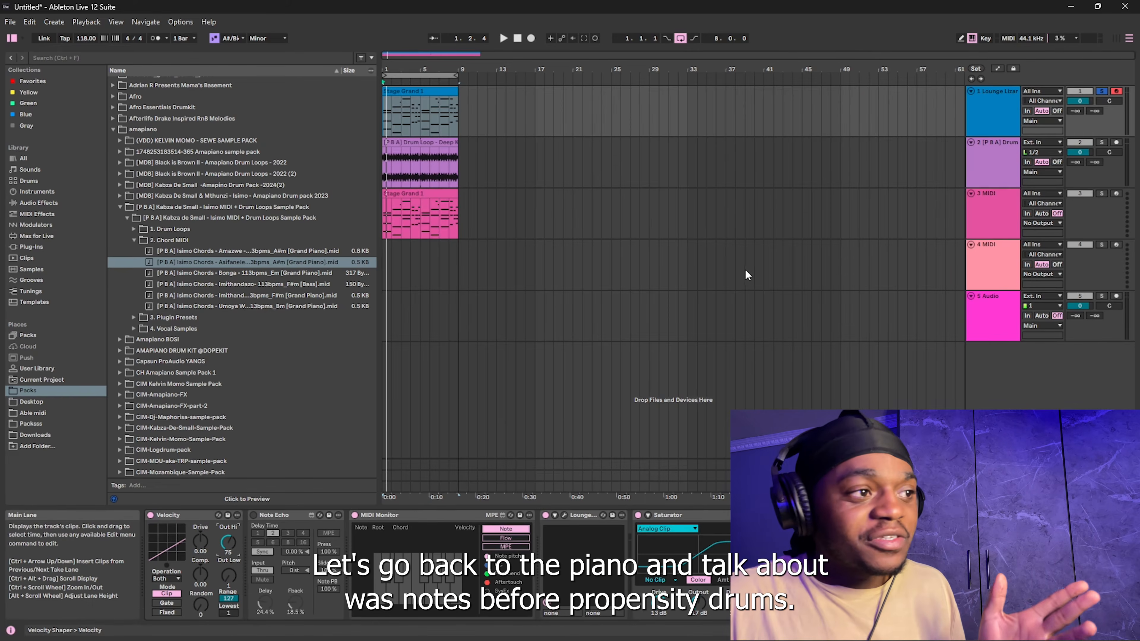
click(403, 196)
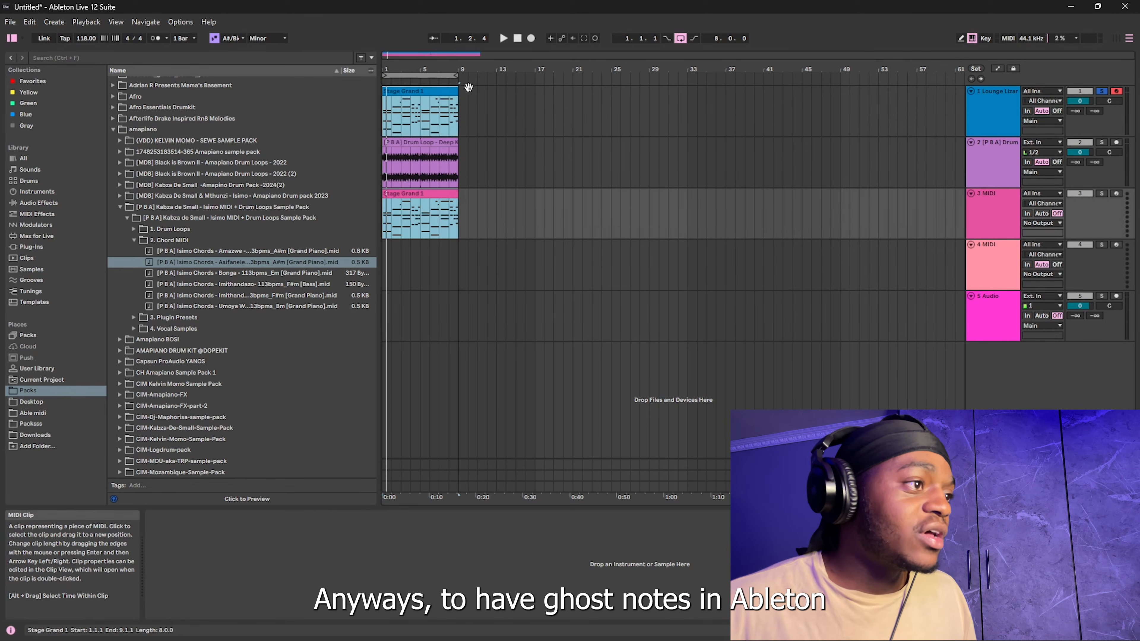
click(424, 194)
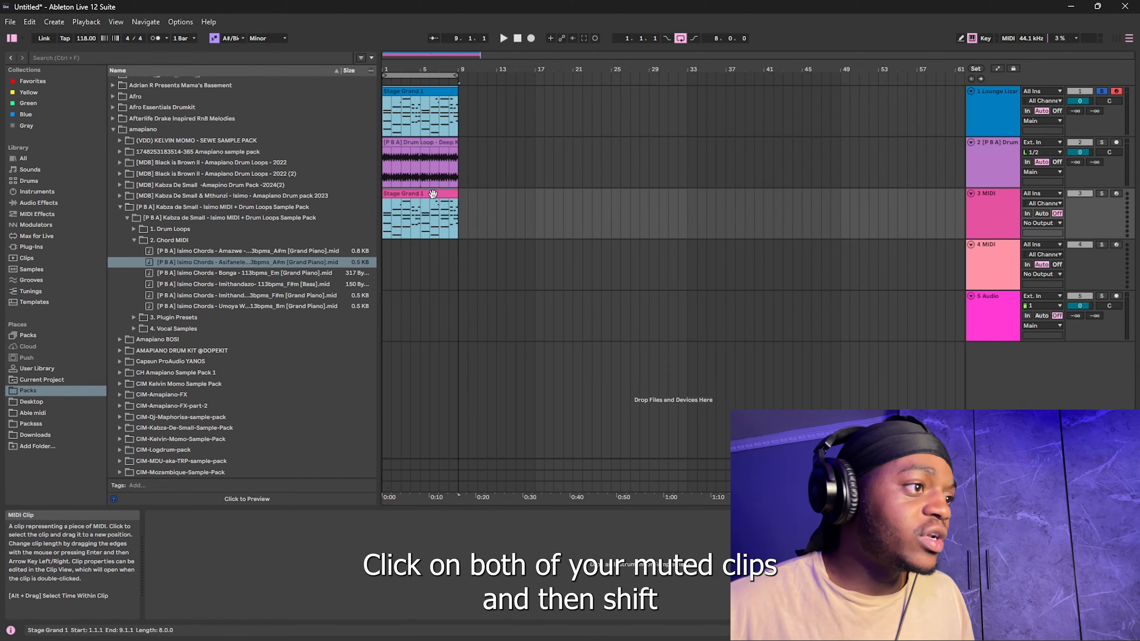
click(429, 91)
ctrl+click(429, 195)
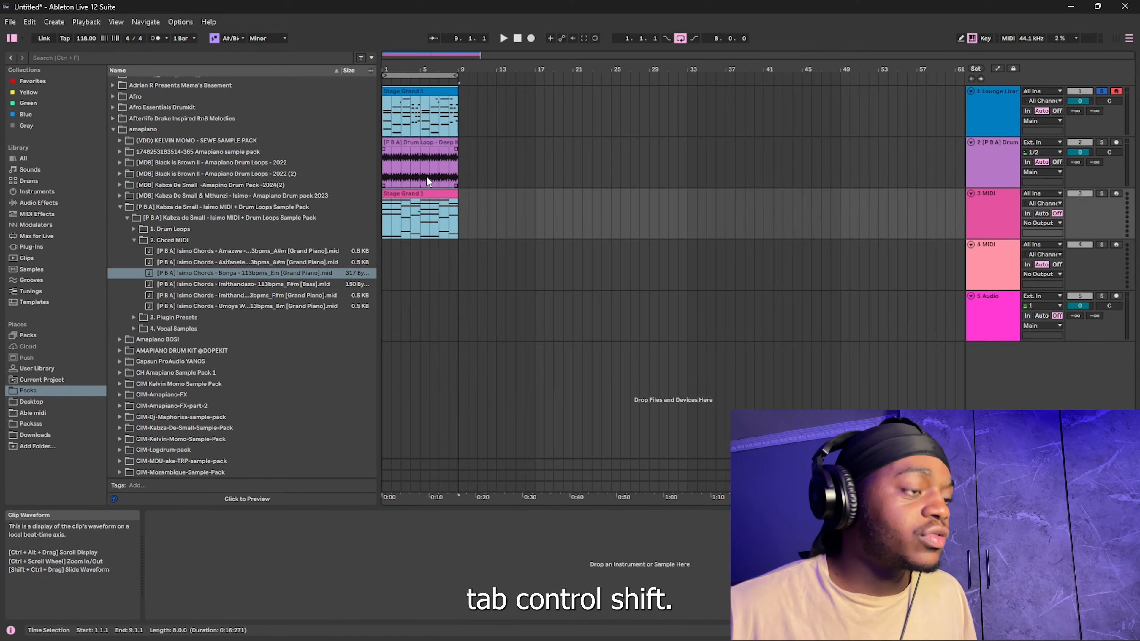
key(ctrl+shift+Tab)
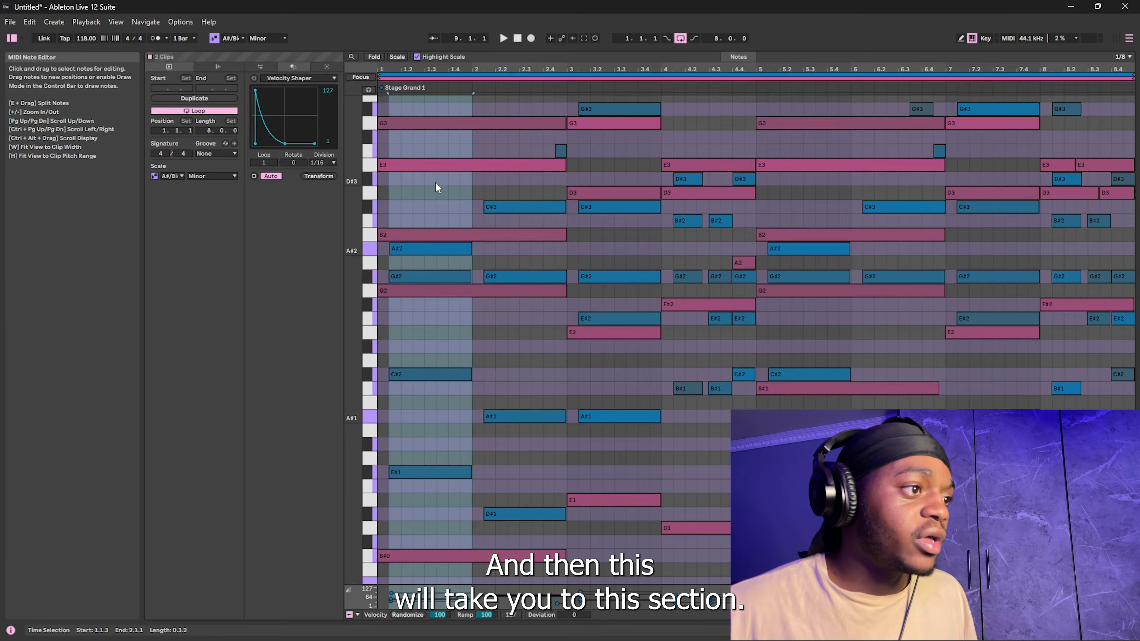
Step: Turn on Focus mode for the two clips and switch the editing focus between the blue and pink clips
scroll(853, 270, down, 4)
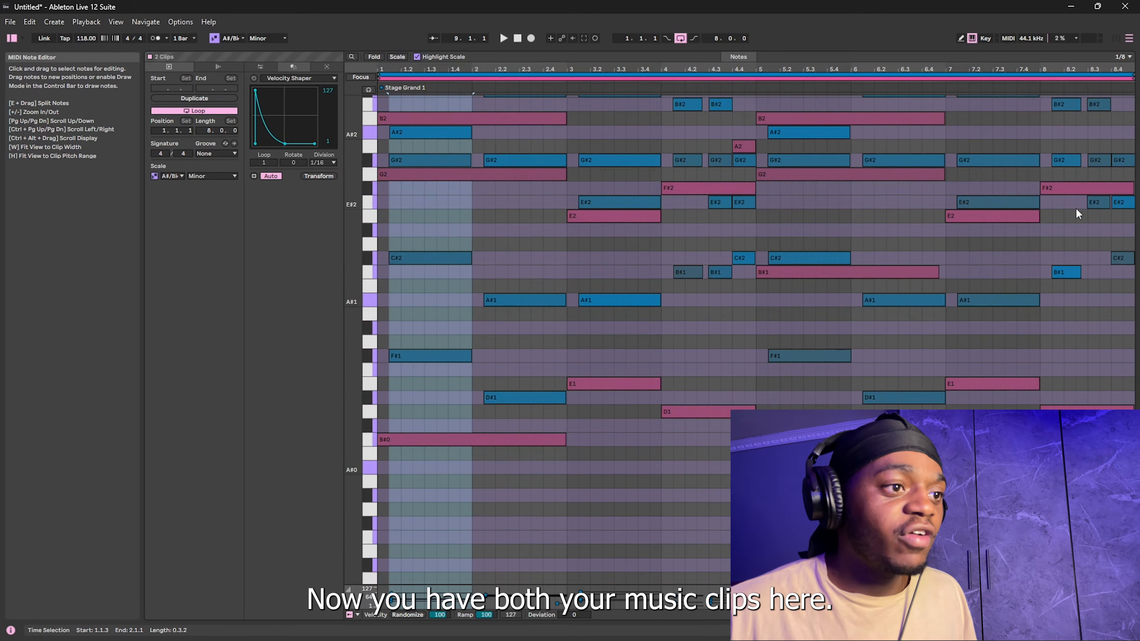
scroll(943, 196, up, 4)
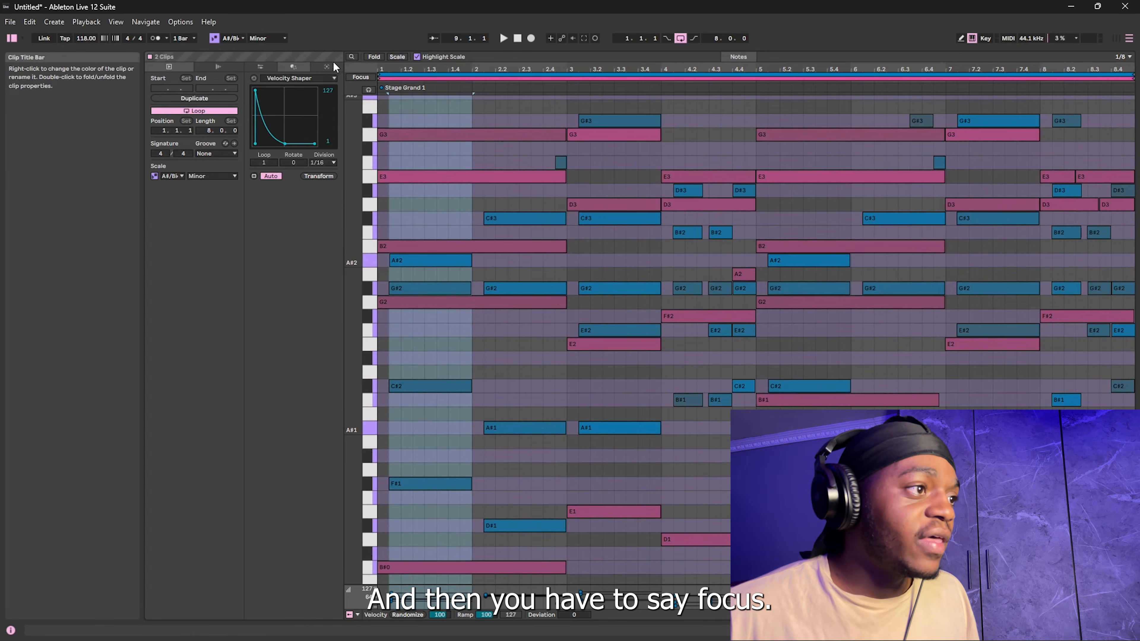
click(354, 80)
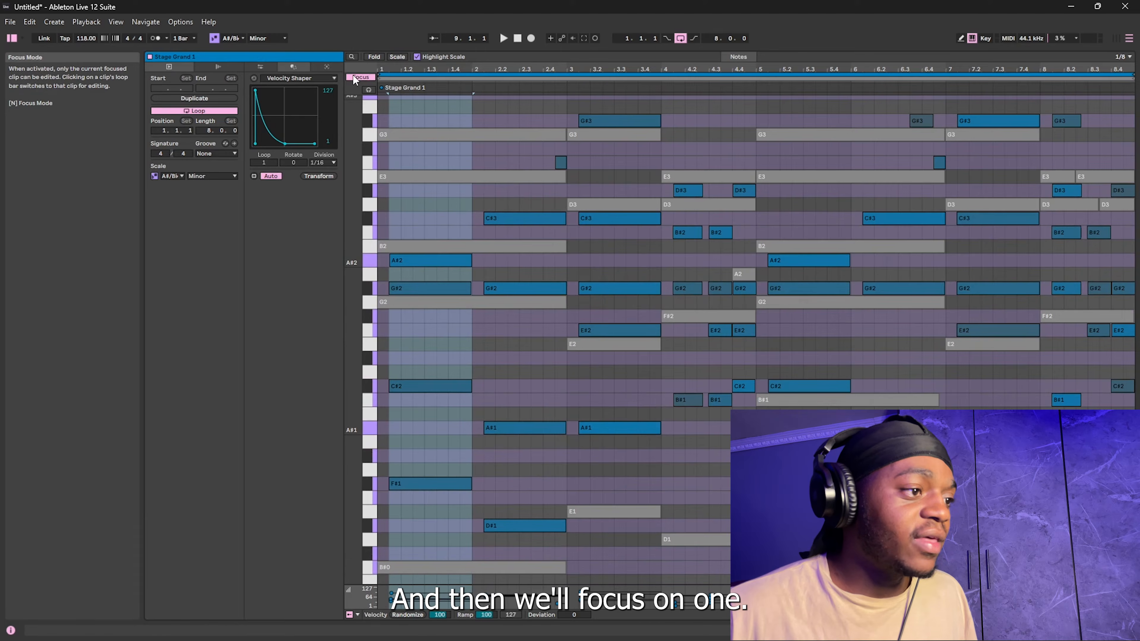
click(399, 75)
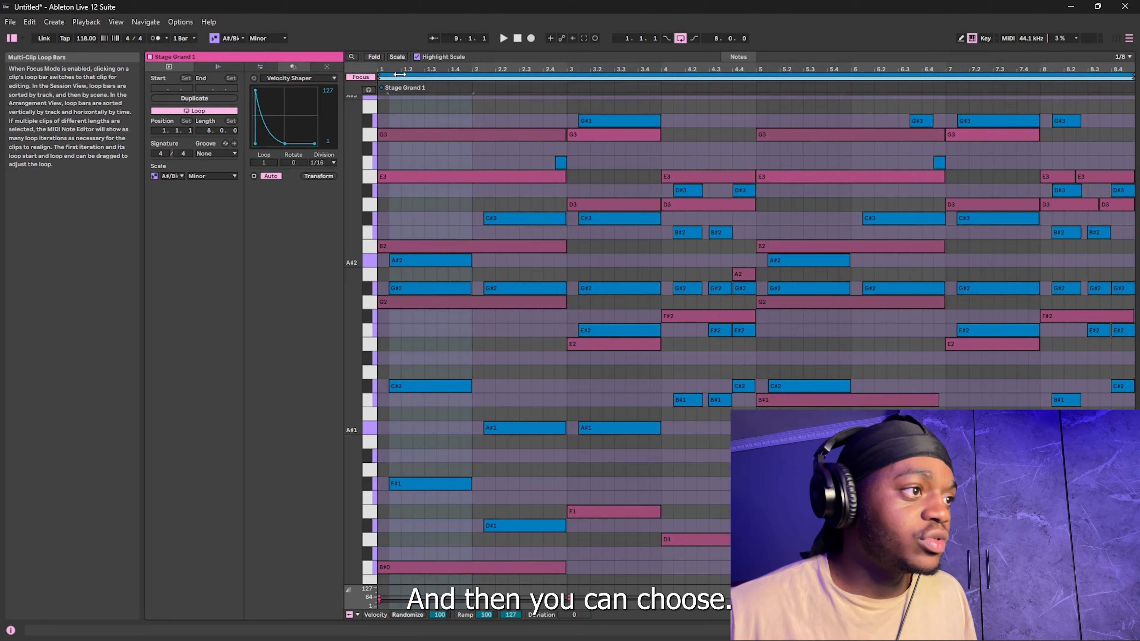
click(399, 74)
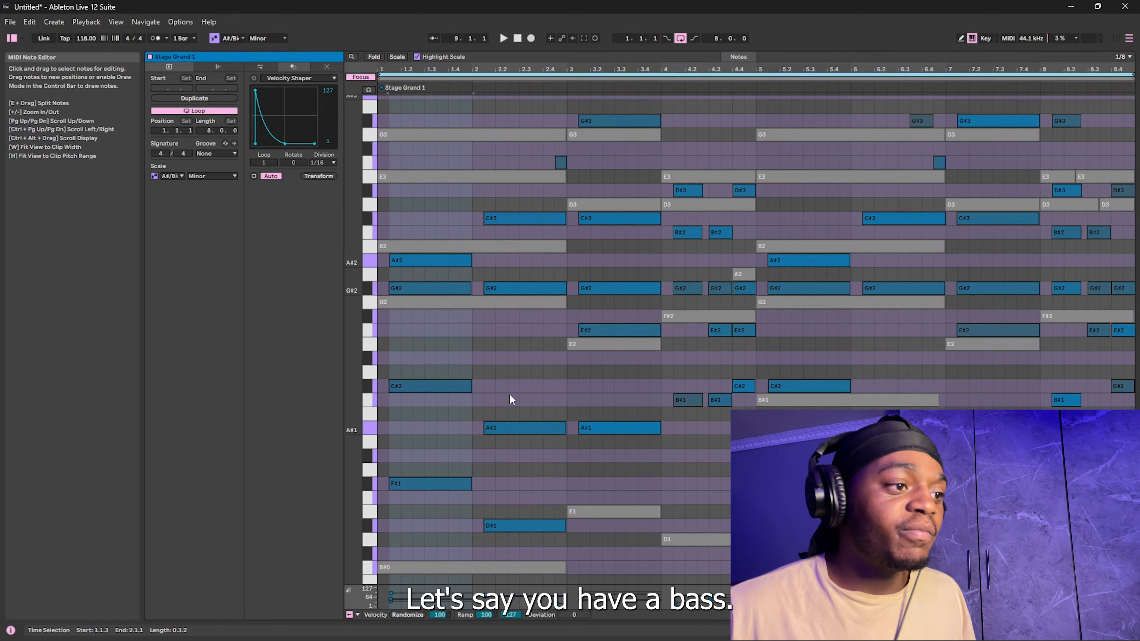
scroll(414, 516, down, 4)
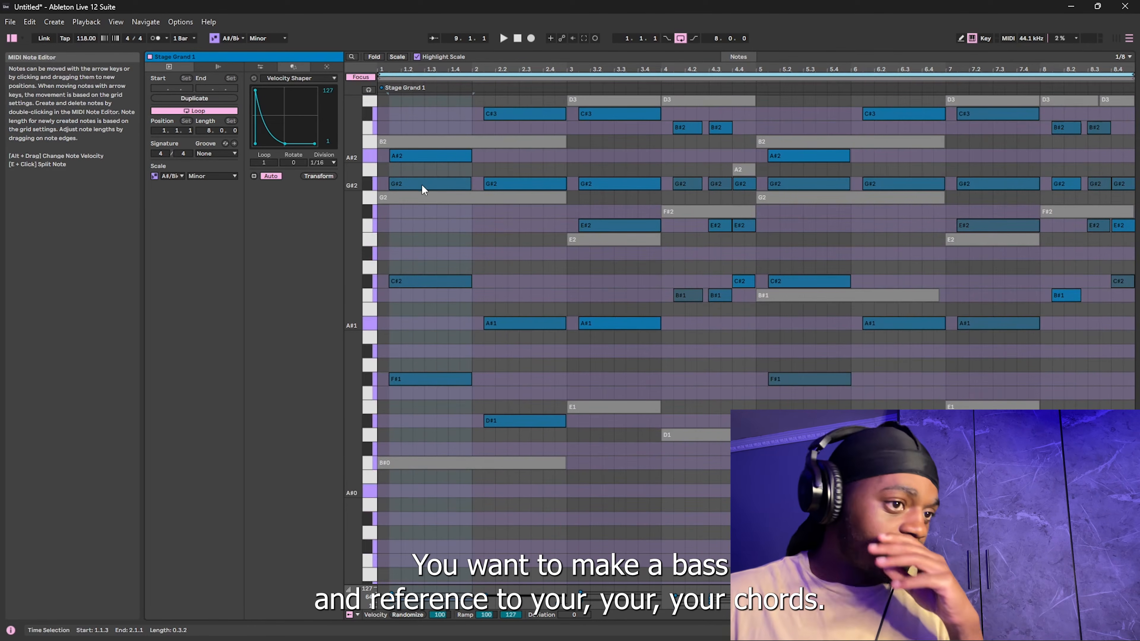
click(437, 78)
click(437, 78)
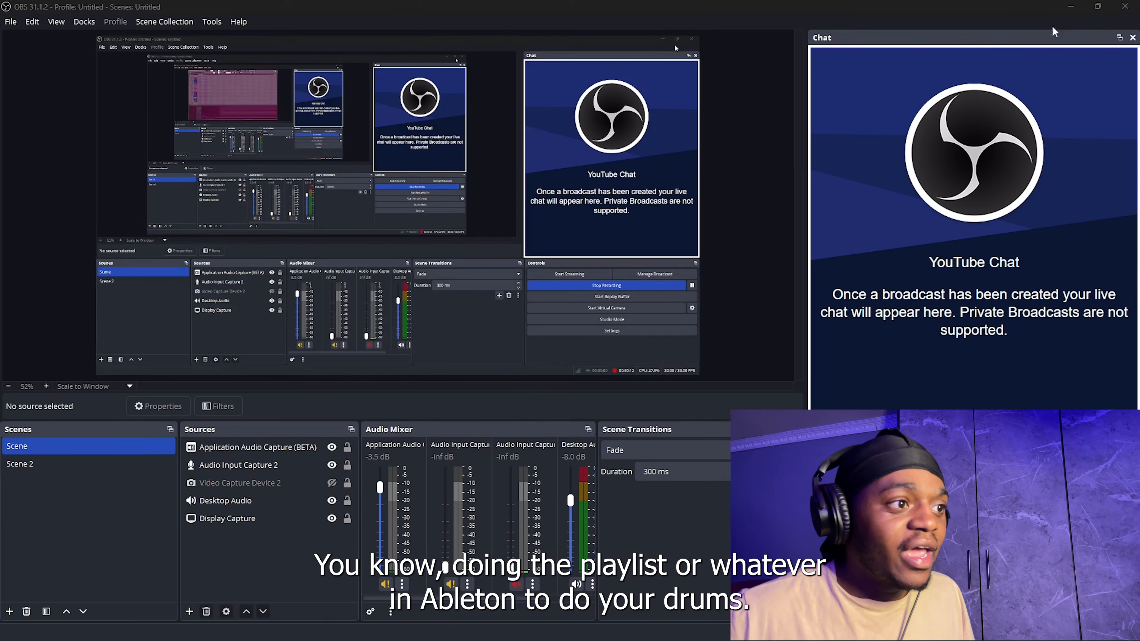
Step: Return to Ableton Live's arrangement and place the insertion point at 5.3.3 on the 5 Audio track
mouse_move(672, 638)
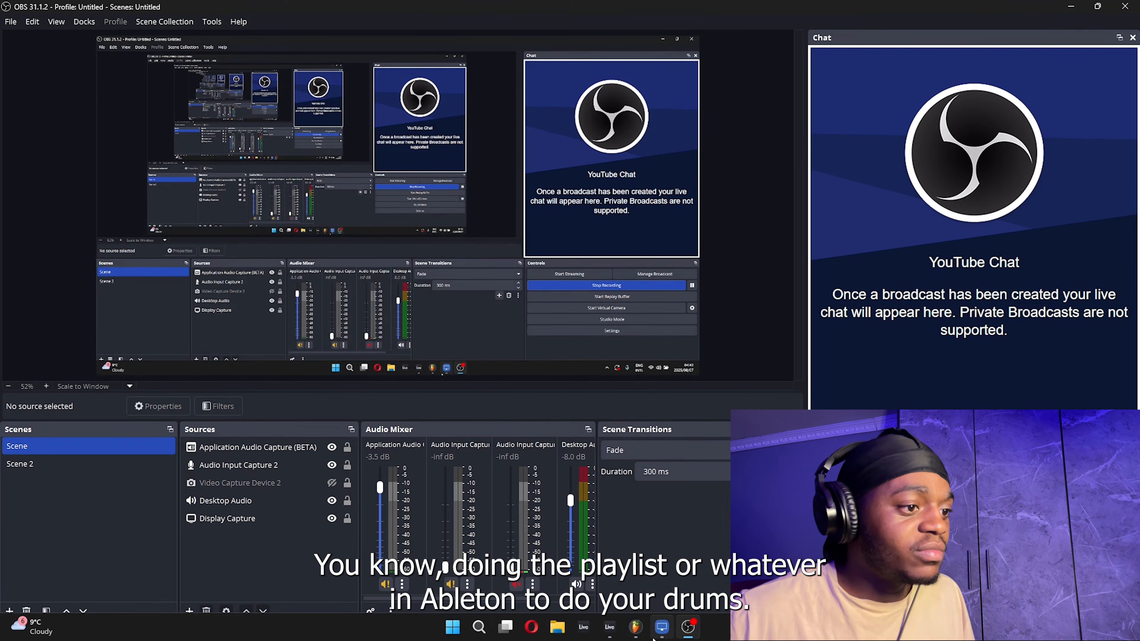
click(636, 628)
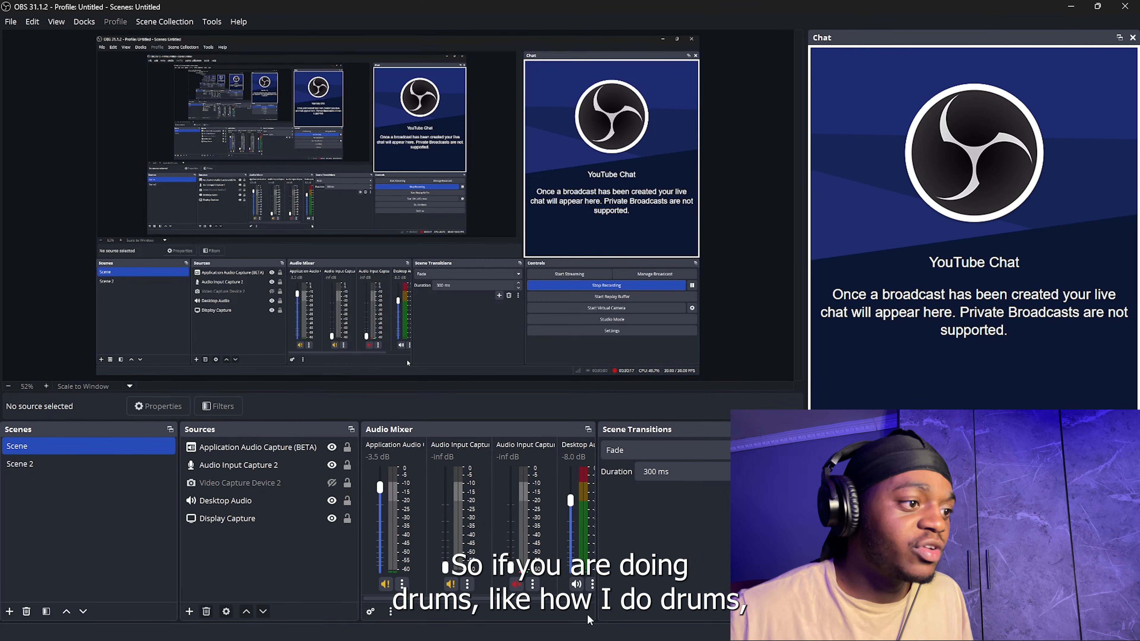
click(636, 628)
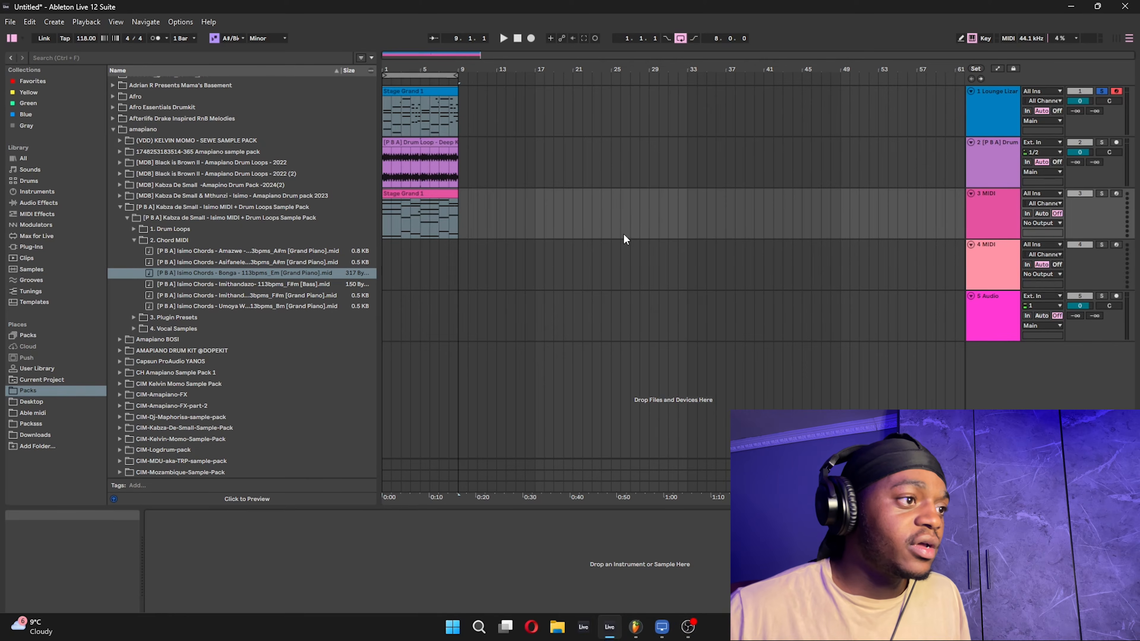
scroll(419, 94, up, 8)
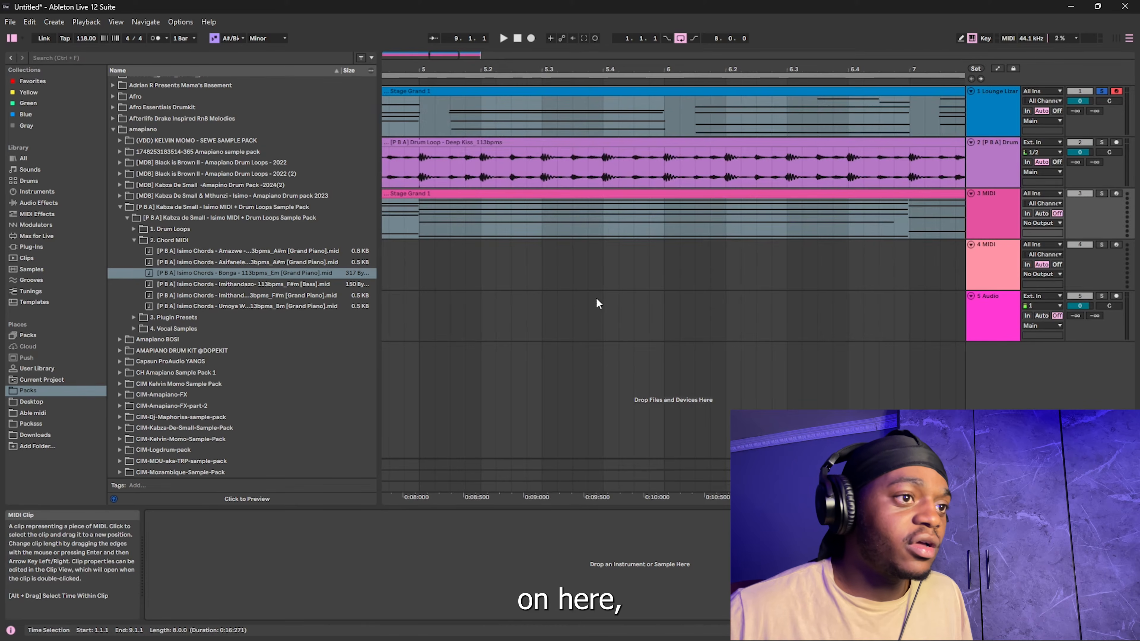
click(570, 297)
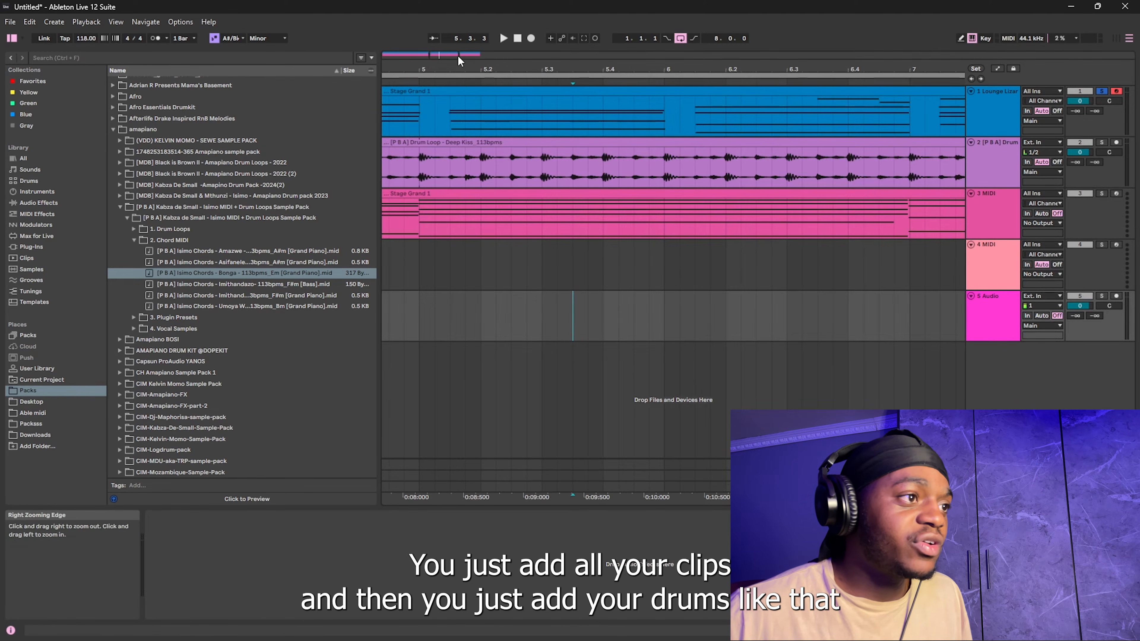
Step: Search the instruments for DRUM, add Drum Rack as a new track below 5 Audio, and select its C1 pad
scroll(514, 308, left, 5)
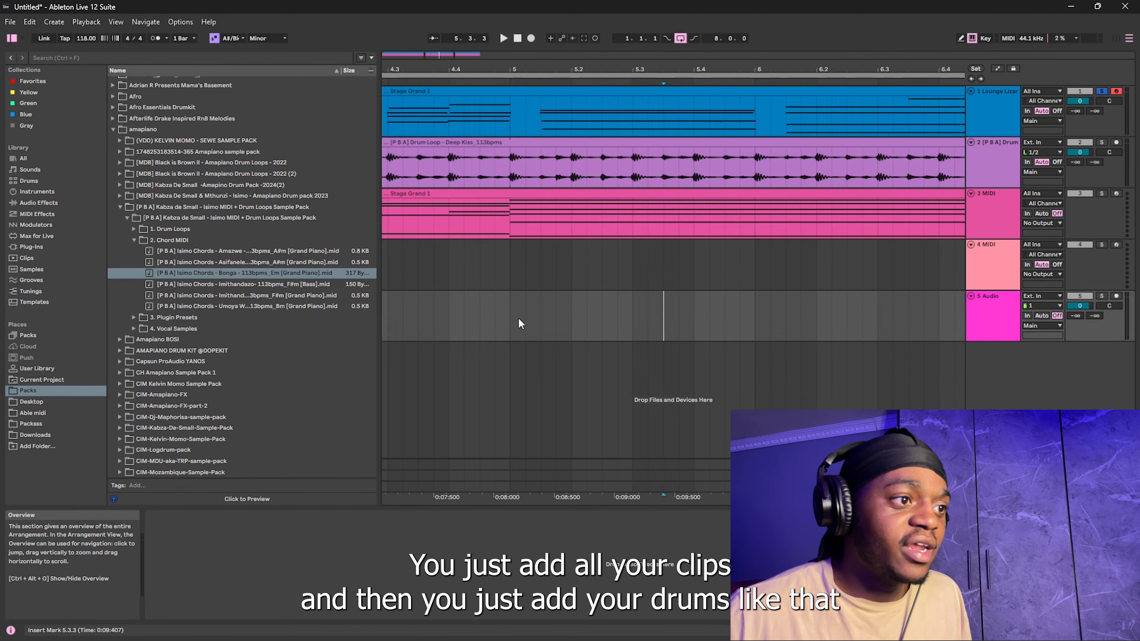
click(480, 321)
click(517, 322)
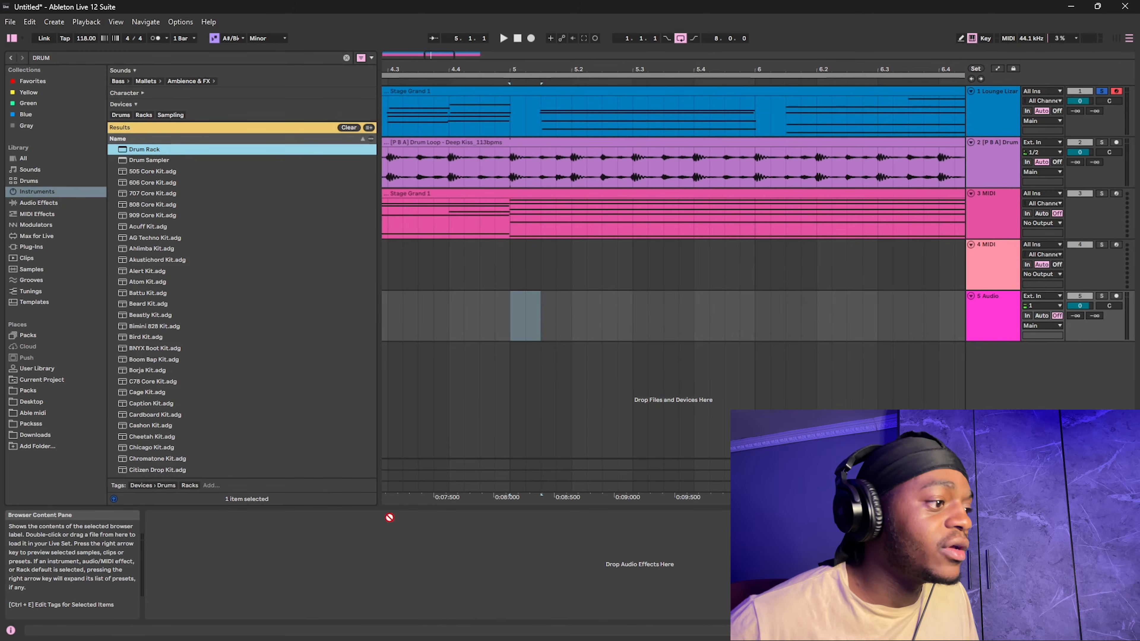
mouse_move(388, 518)
mouse_down()
mouse_move(334, 569)
mouse_move(547, 323)
mouse_move(517, 378)
mouse_move(567, 389)
mouse_move(567, 330)
mouse_move(521, 418)
mouse_move(519, 315)
mouse_move(525, 377)
mouse_move(754, 326)
mouse_move(555, 382)
mouse_up()
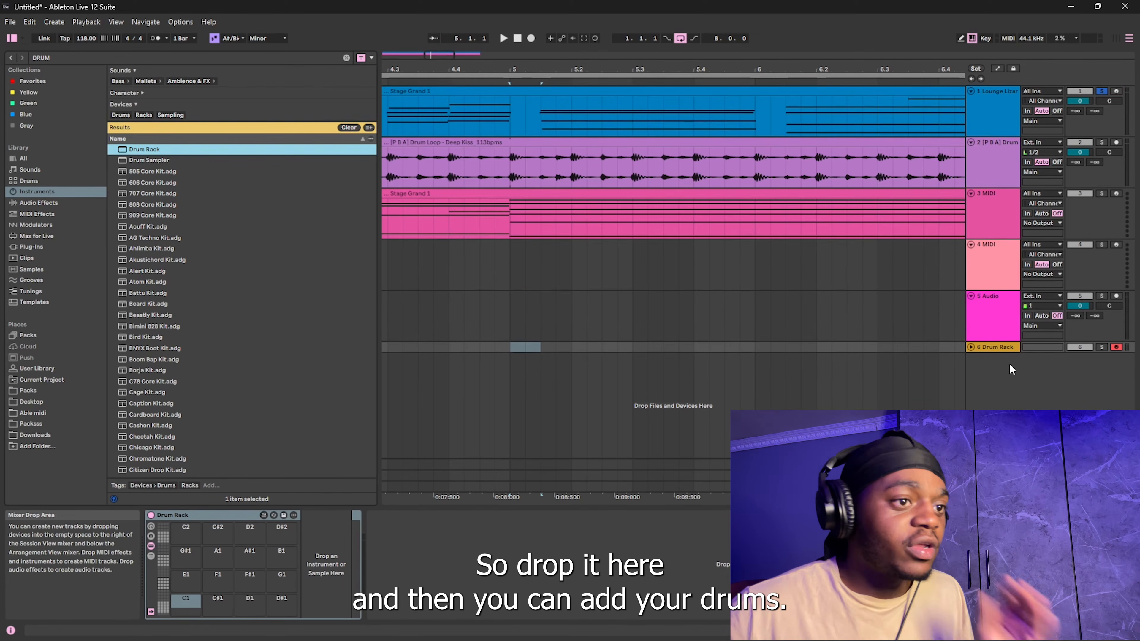
click(190, 603)
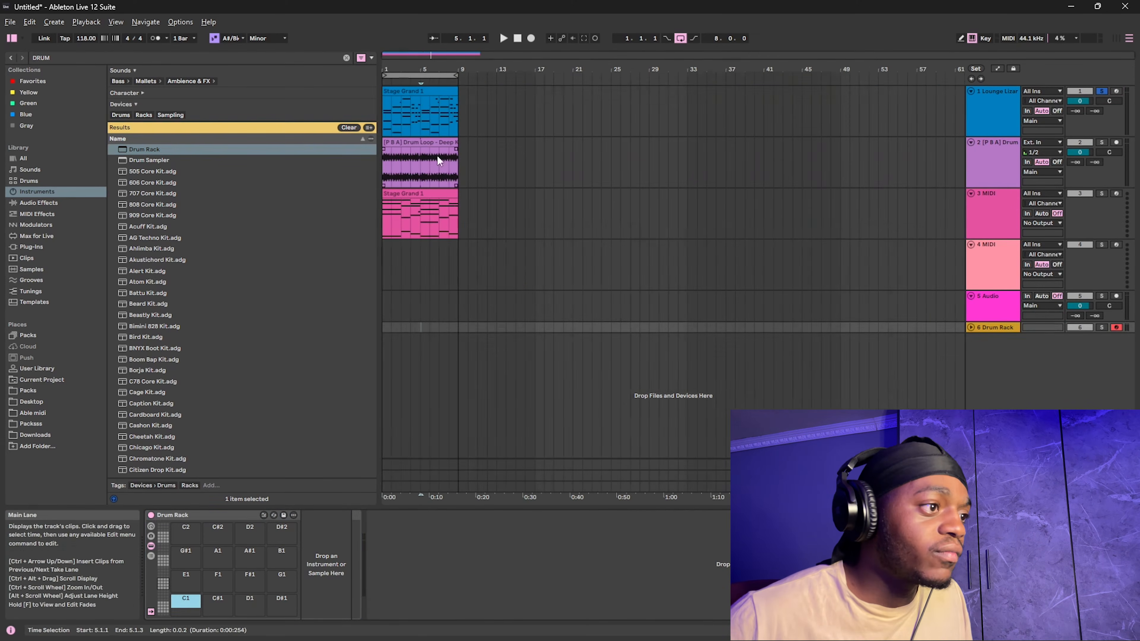
Step: Insert an empty four-bar MIDI clip from 1.1.1 to 5.1.1 on the Drum Rack track
scroll(436, 157, up, 10)
drag(438, 59, 202, 76)
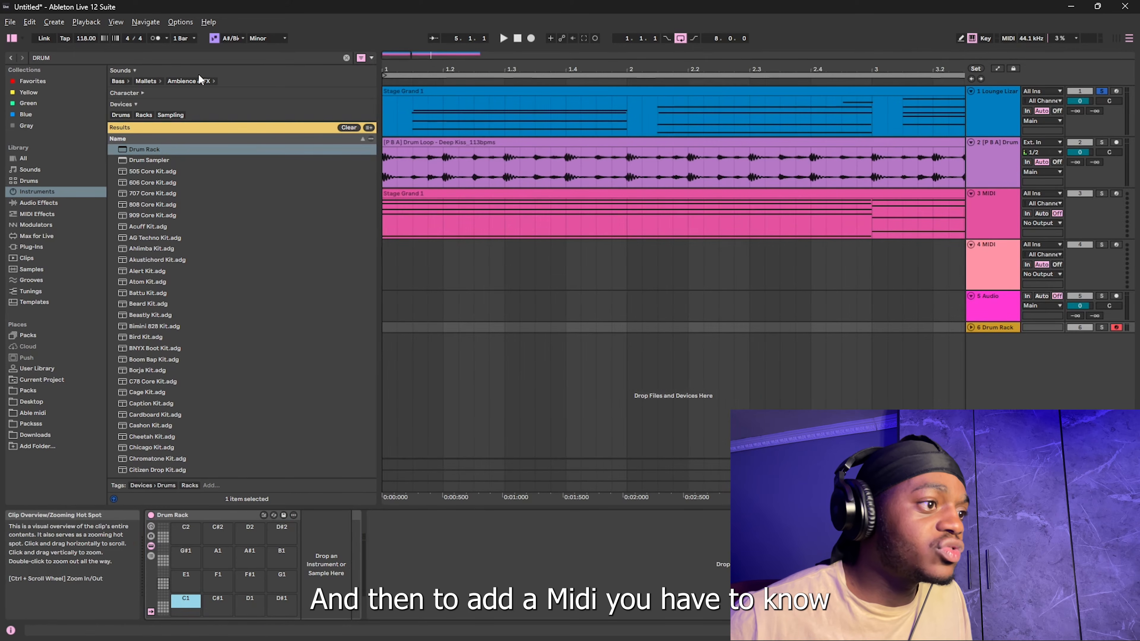
scroll(476, 291, down, 10)
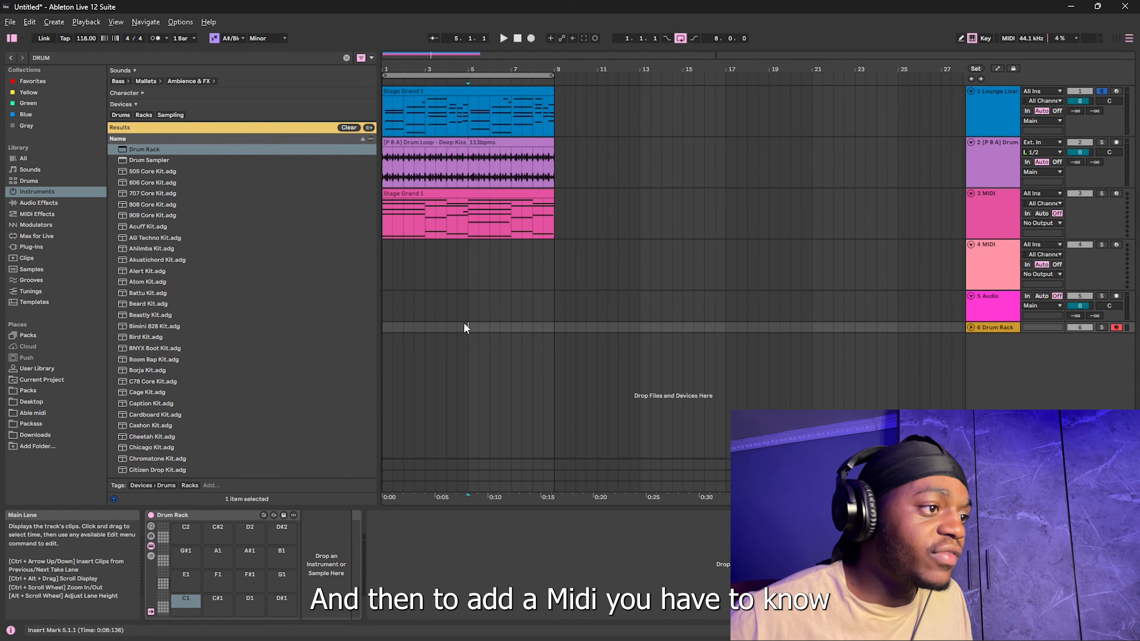
mouse_move(469, 328)
mouse_down()
mouse_move(424, 330)
mouse_move(478, 328)
mouse_up()
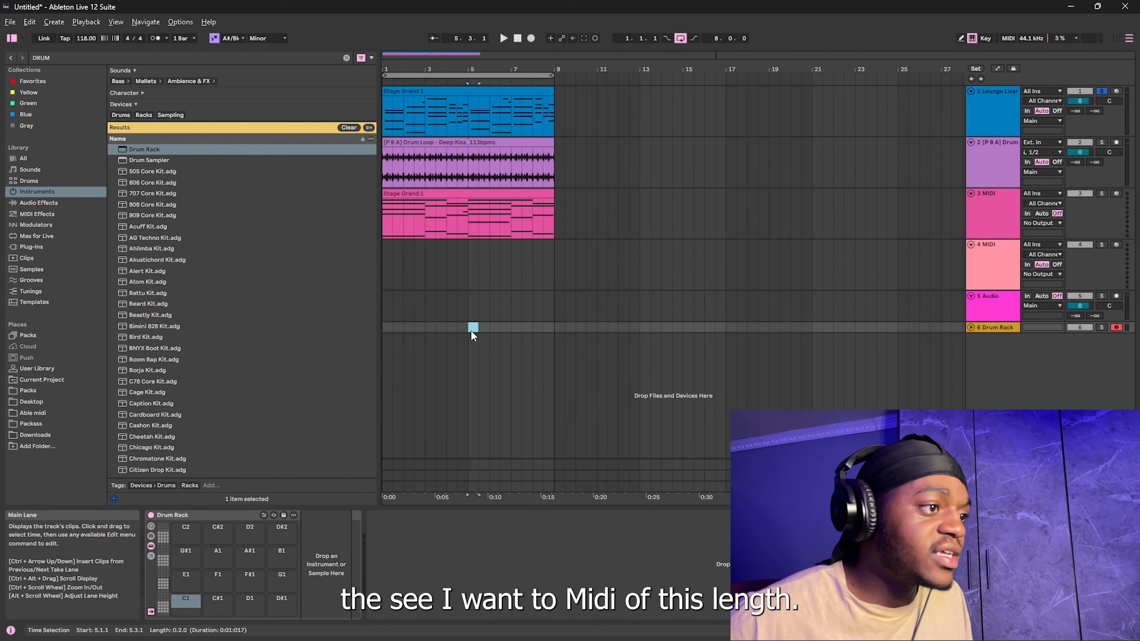
drag(371, 331, 373, 331)
scroll(413, 327, up, 5)
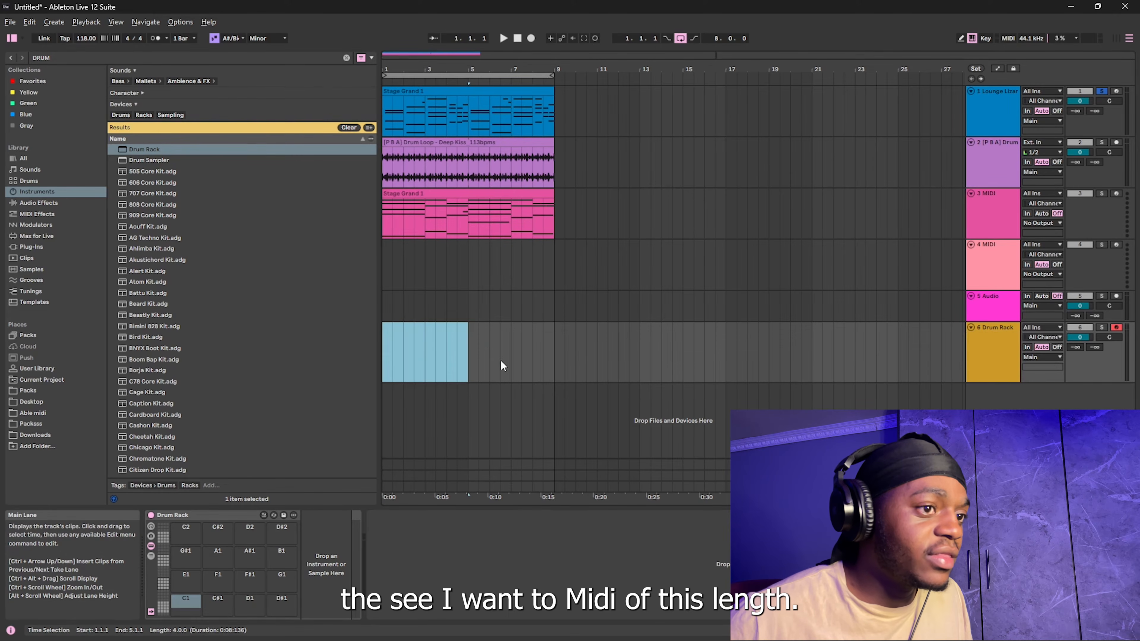
click(490, 364)
drag(470, 362, 127, 368)
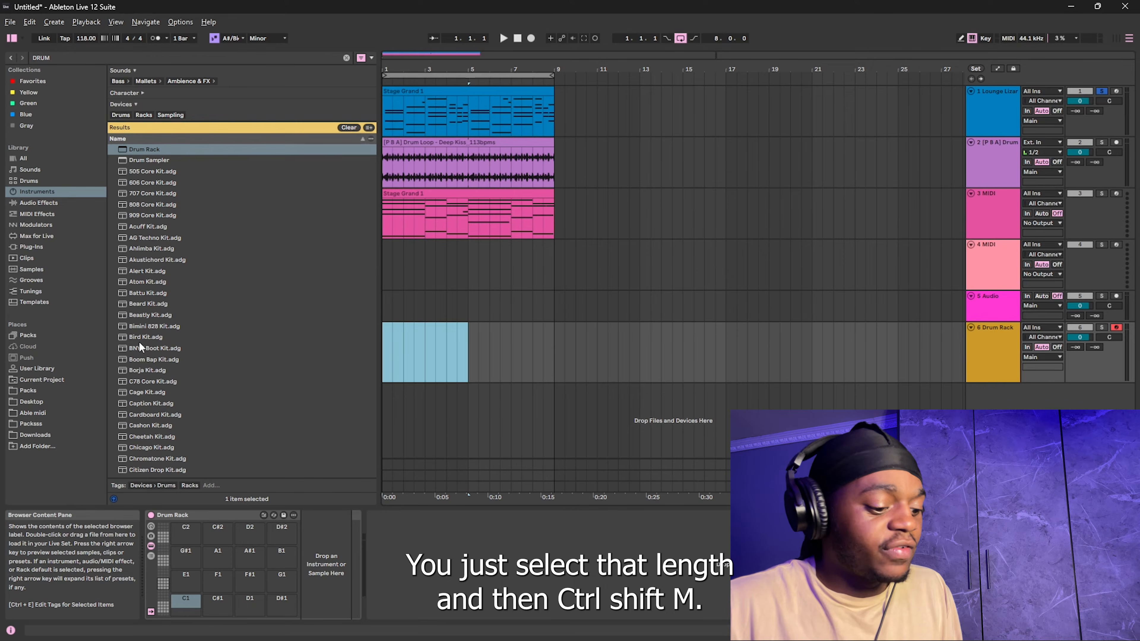
key(ctrl+shift+m)
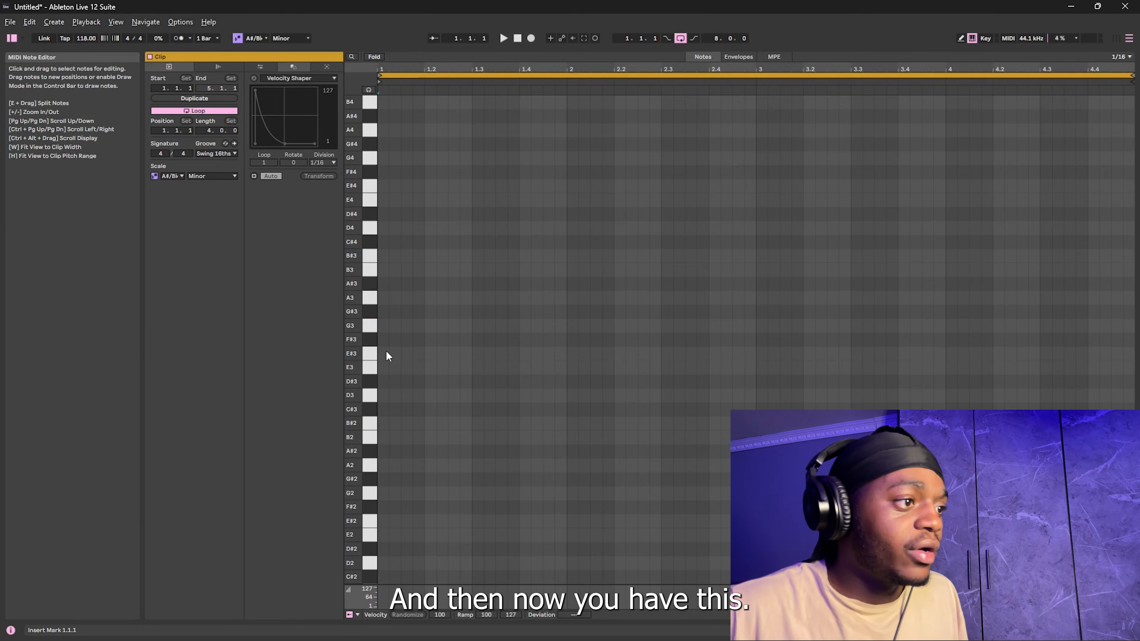
key(shift+Tab)
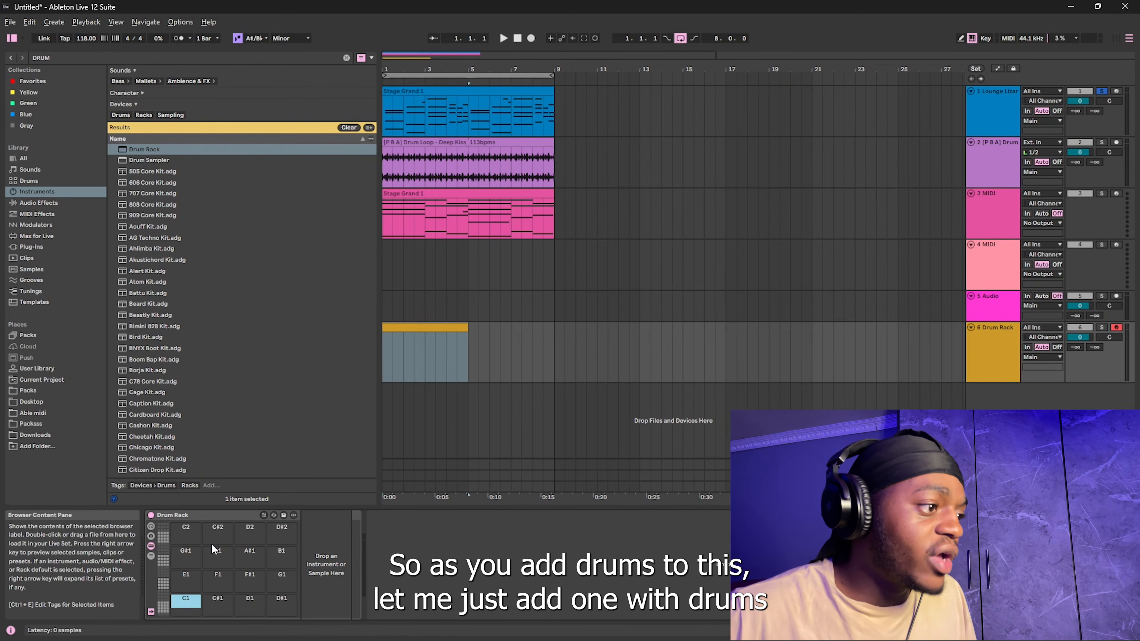
Step: Load Combine Kit.adg from the drum results onto the Drum Rack track
double_click(188, 600)
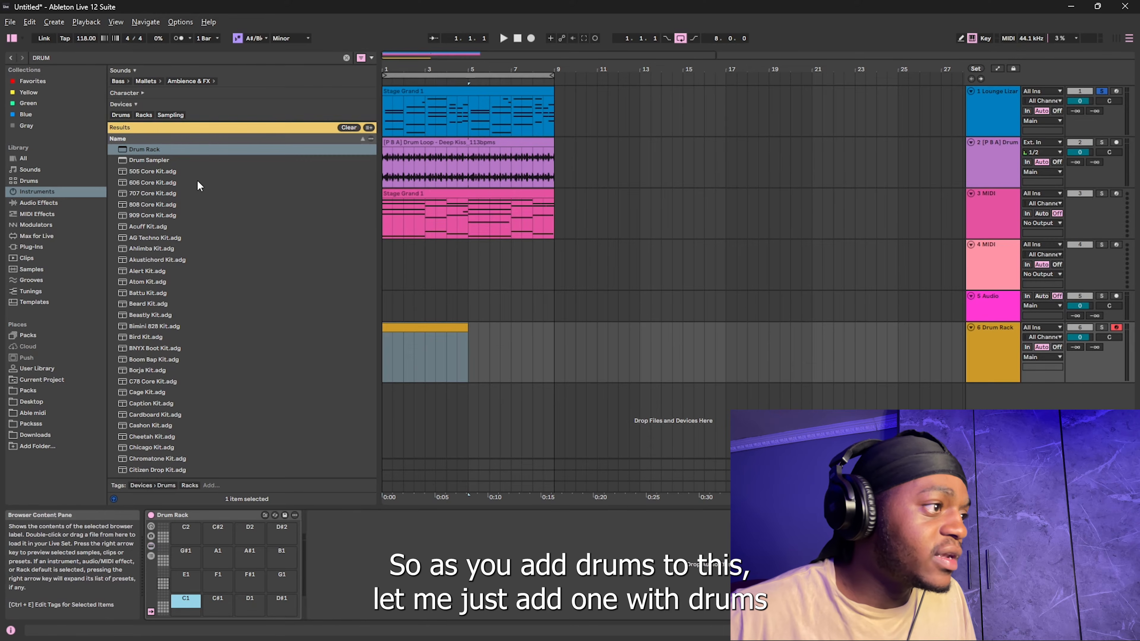
scroll(167, 247, down, 1)
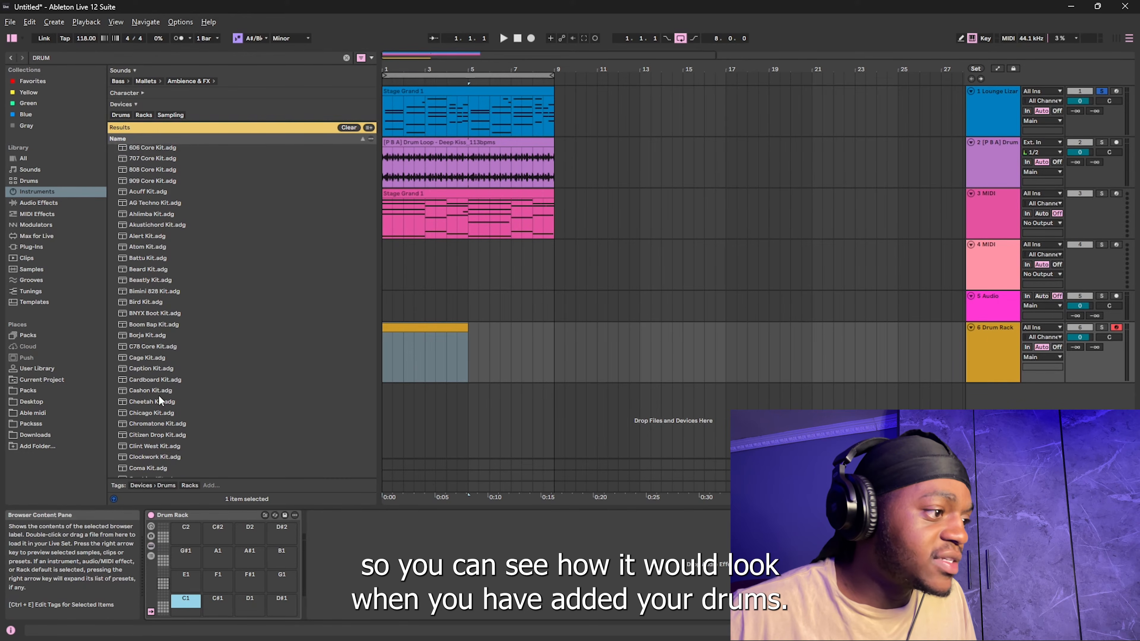
scroll(170, 437, down, 1)
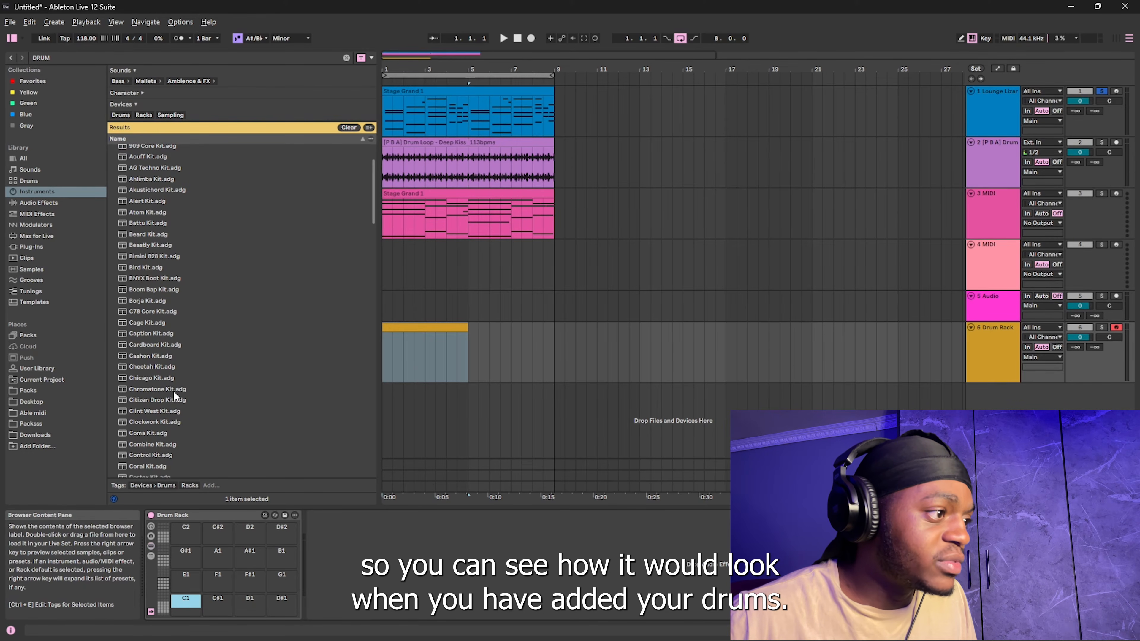
drag(162, 445, 411, 352)
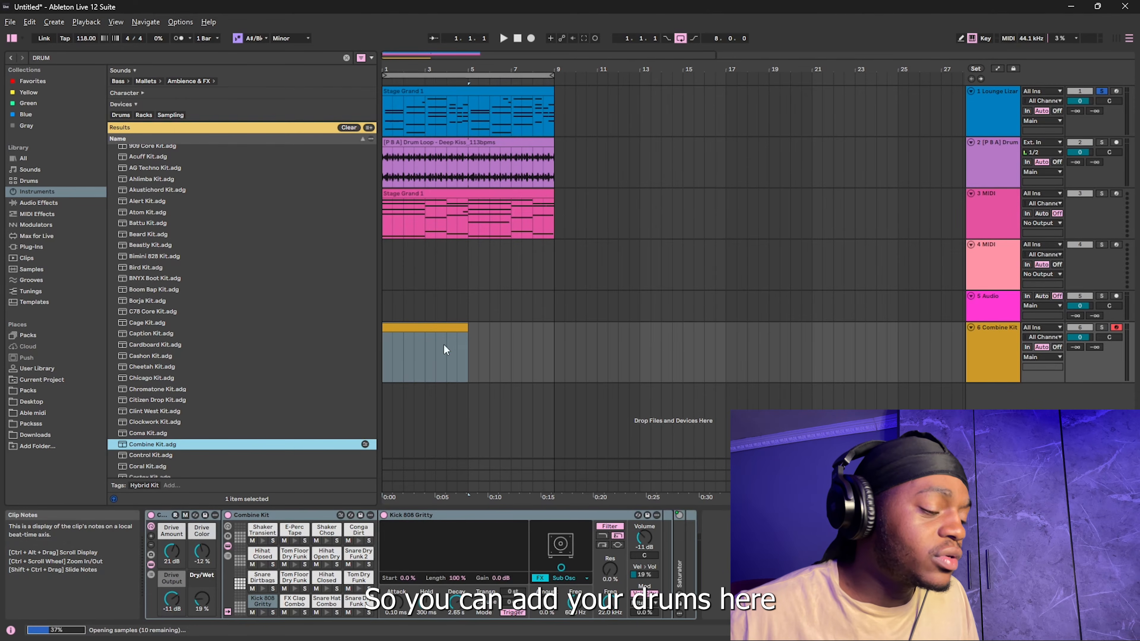
Step: Open the drum clip's note editor, add Kick 808 Gritty notes at 1.1.1, 1.2.2, 1.3.3, 1.4.3 and 2.1.1, and audition the pattern
key(shift+Tab)
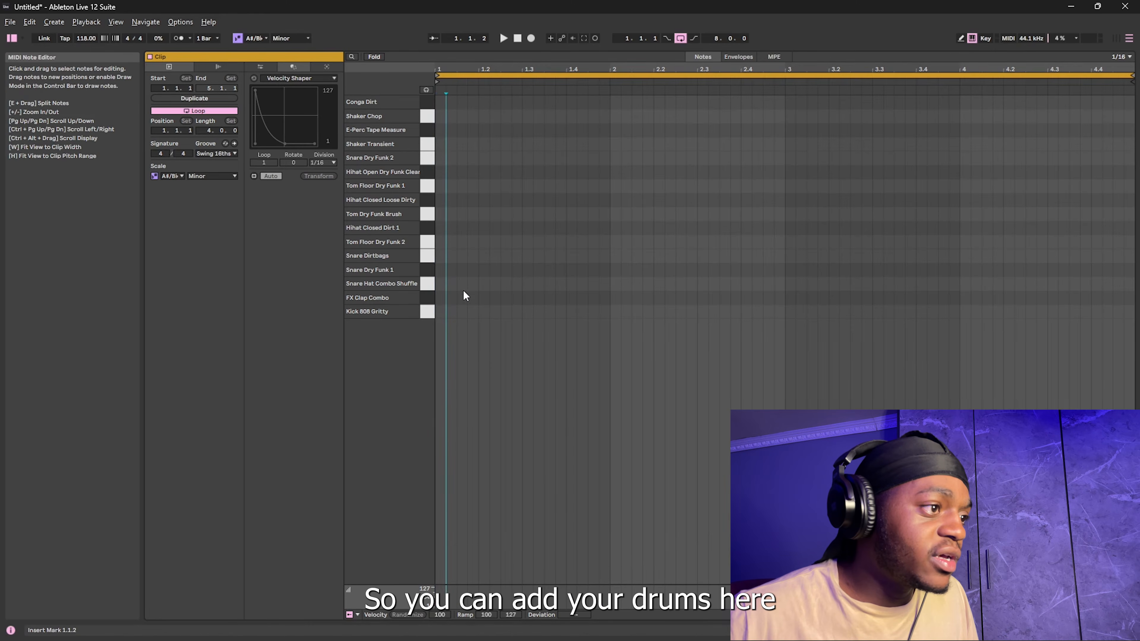
double_click(442, 311)
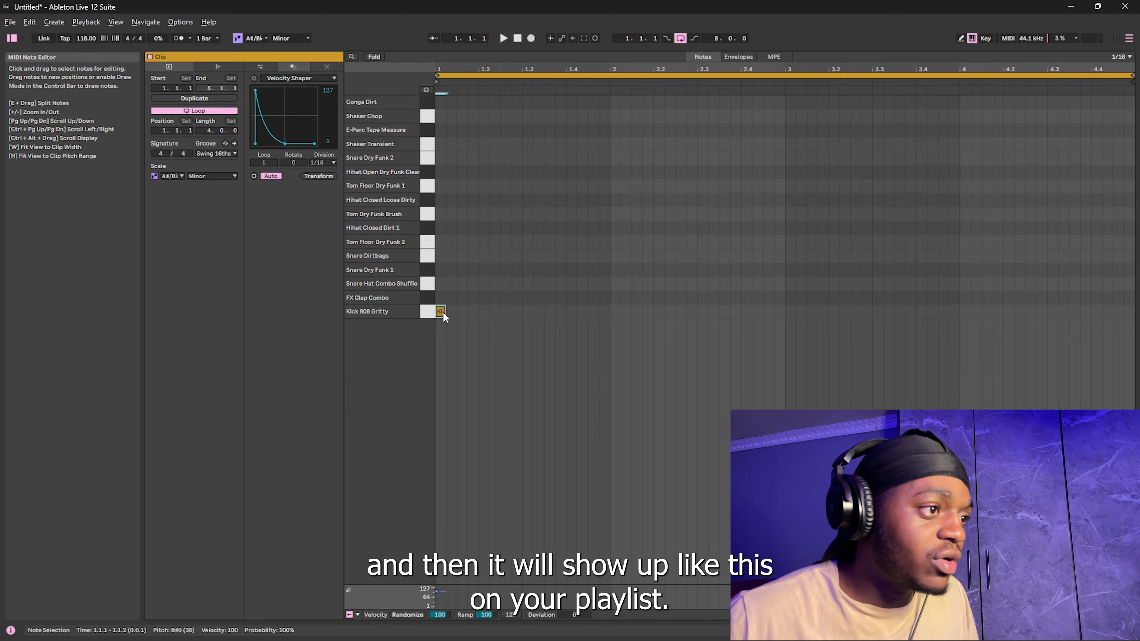
key(space)
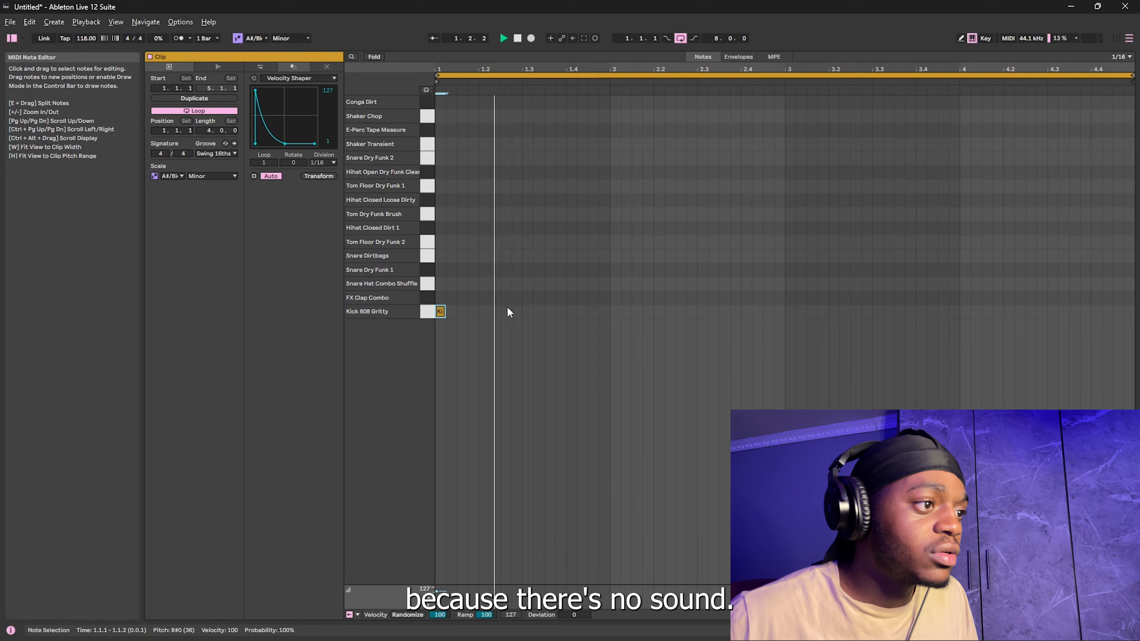
double_click(495, 311)
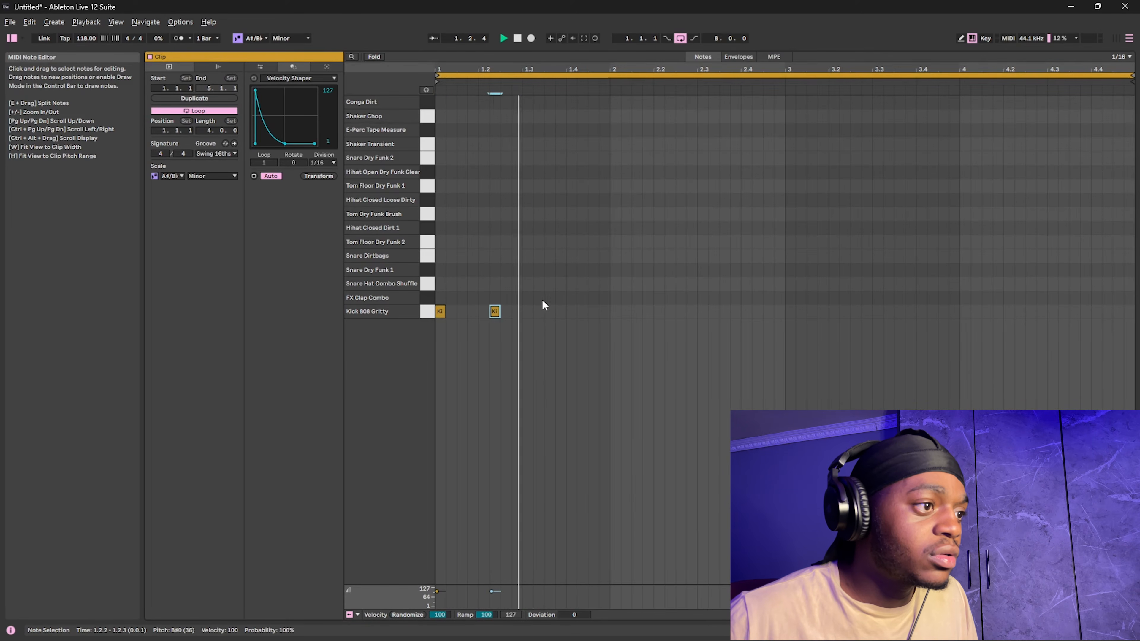
double_click(549, 311)
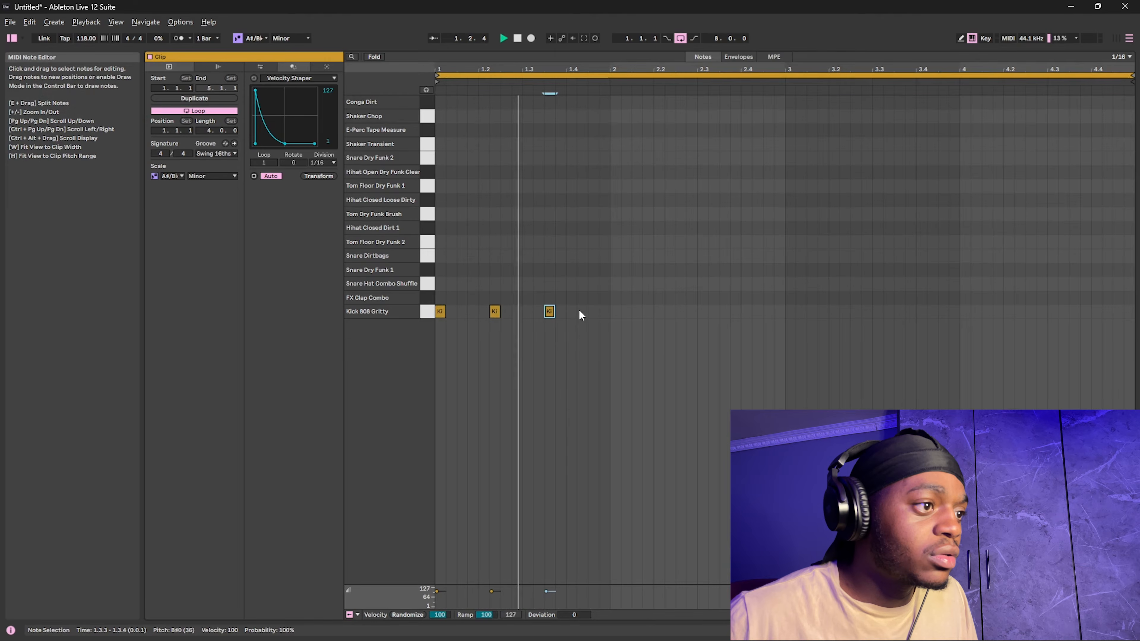
double_click(615, 312)
double_click(593, 311)
key(space)
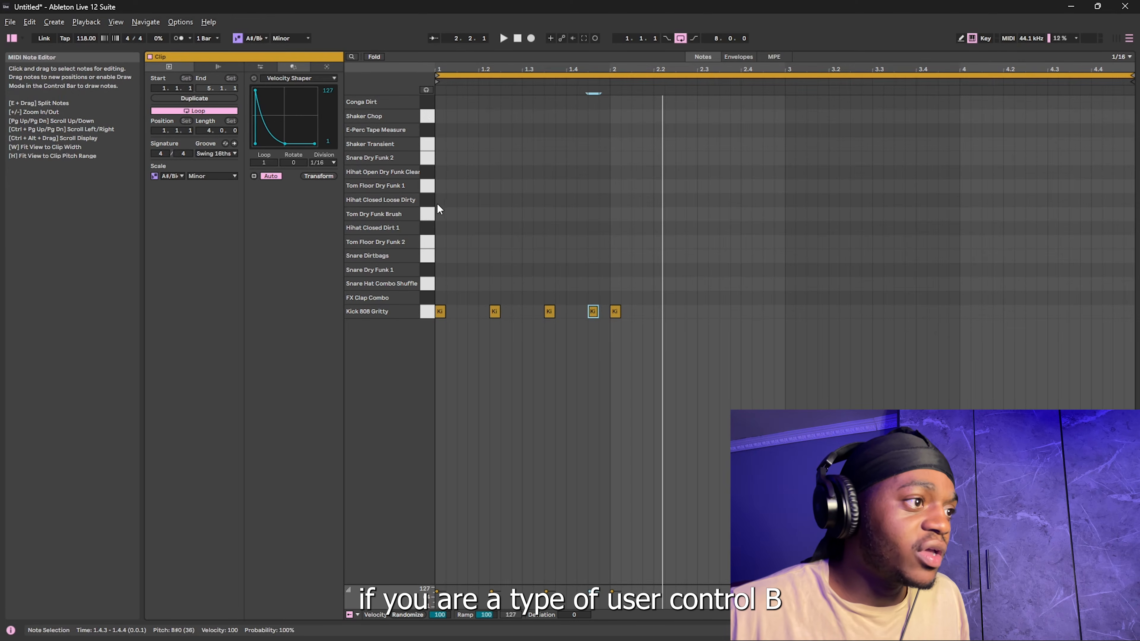
Step: Turn on Draw Mode, paint continuous 1/16 Hihat Closed Loose Dirty notes from 1.1.1 to 3.2.1, and briefly play the clip
drag(440, 201, 851, 200)
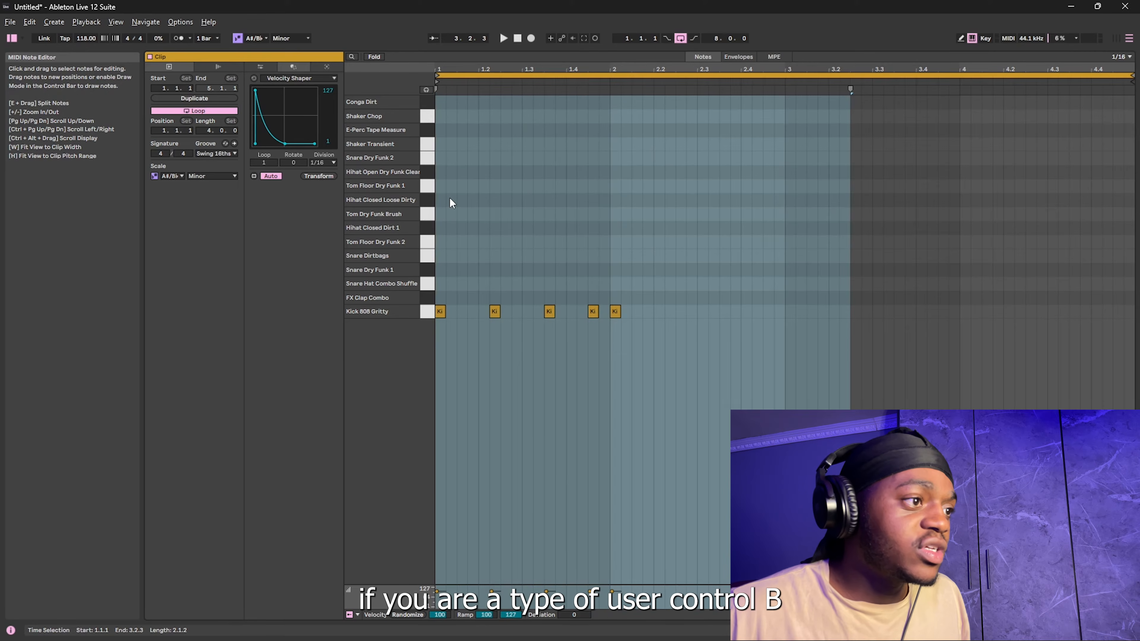
key(b)
drag(442, 199, 828, 197)
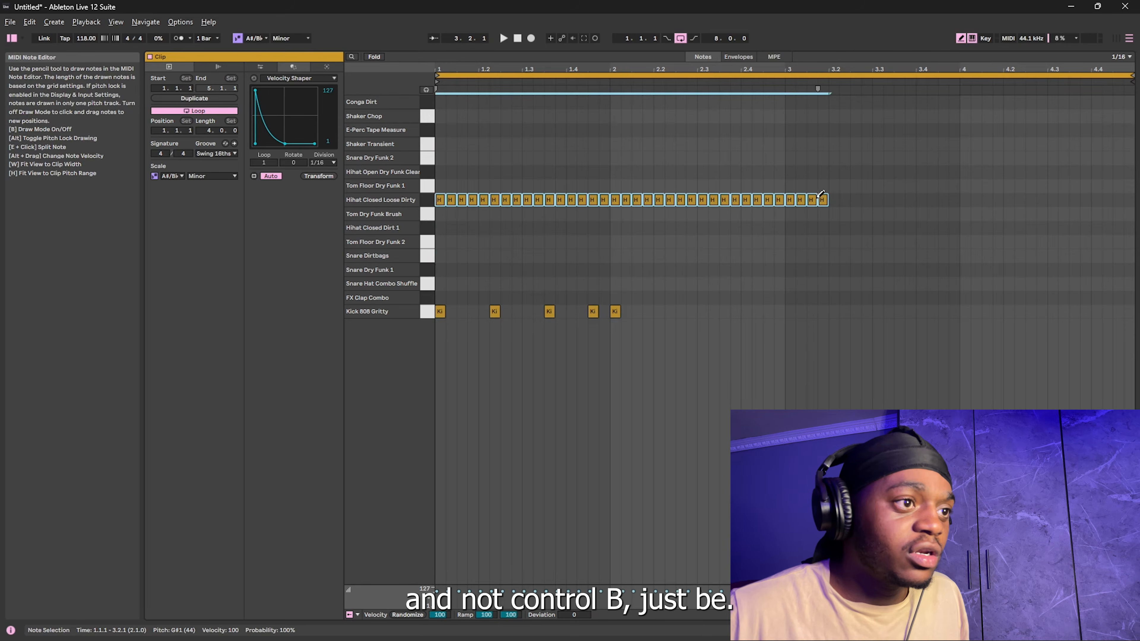
key(space)
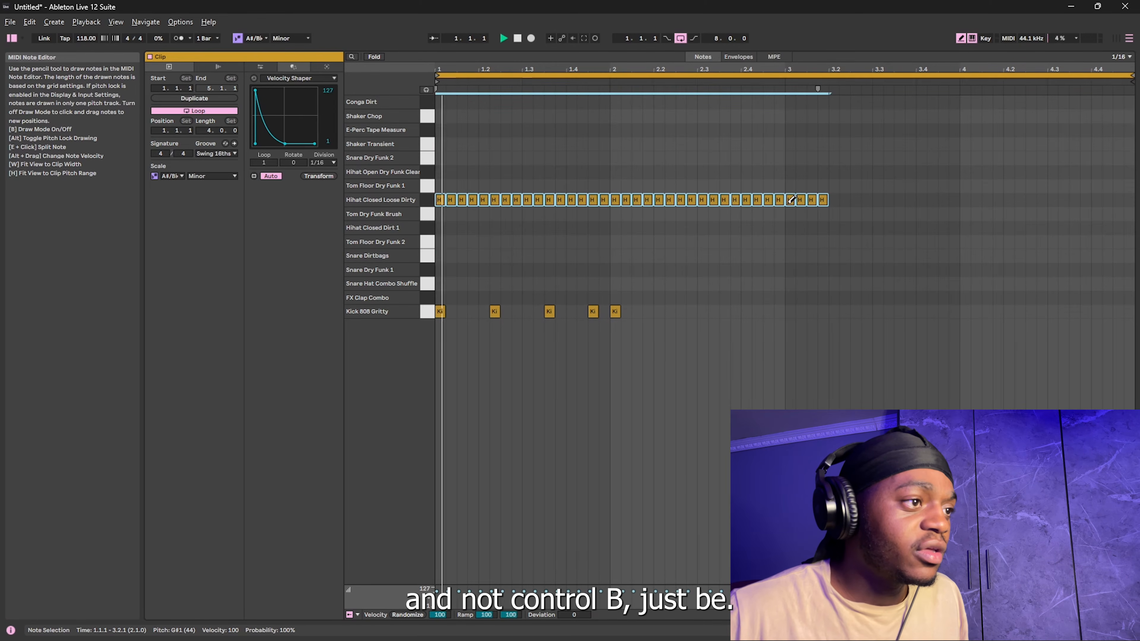
key(space)
Step: Switch to FL Studio and look over its mixer tracks and their routing
key(Tab)
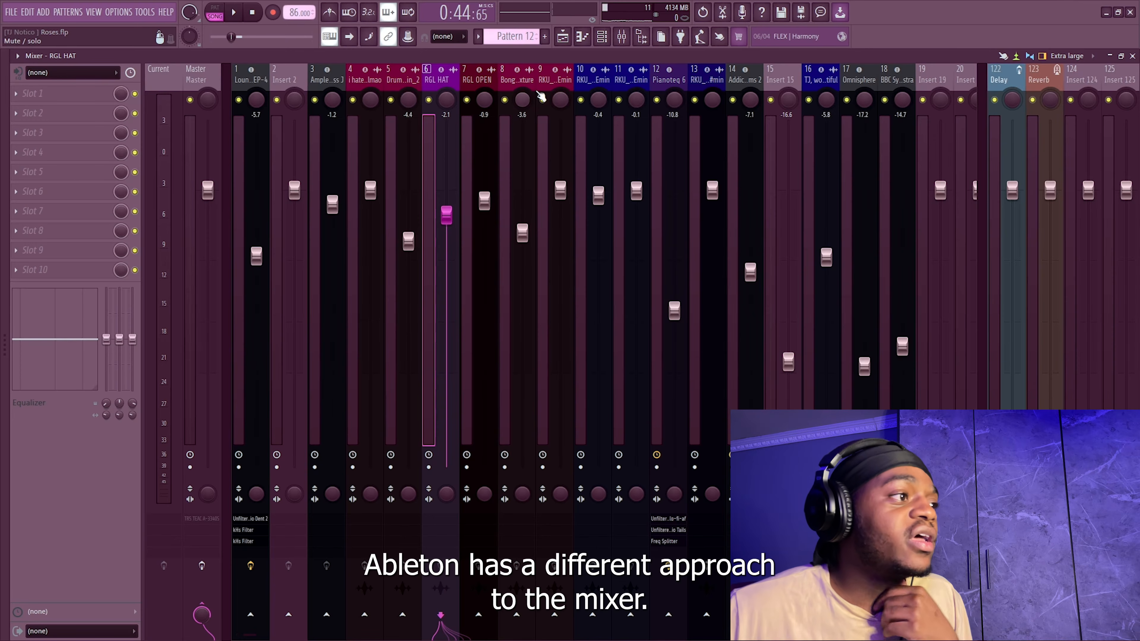
scroll(622, 77, down, 5)
scroll(622, 77, up, 5)
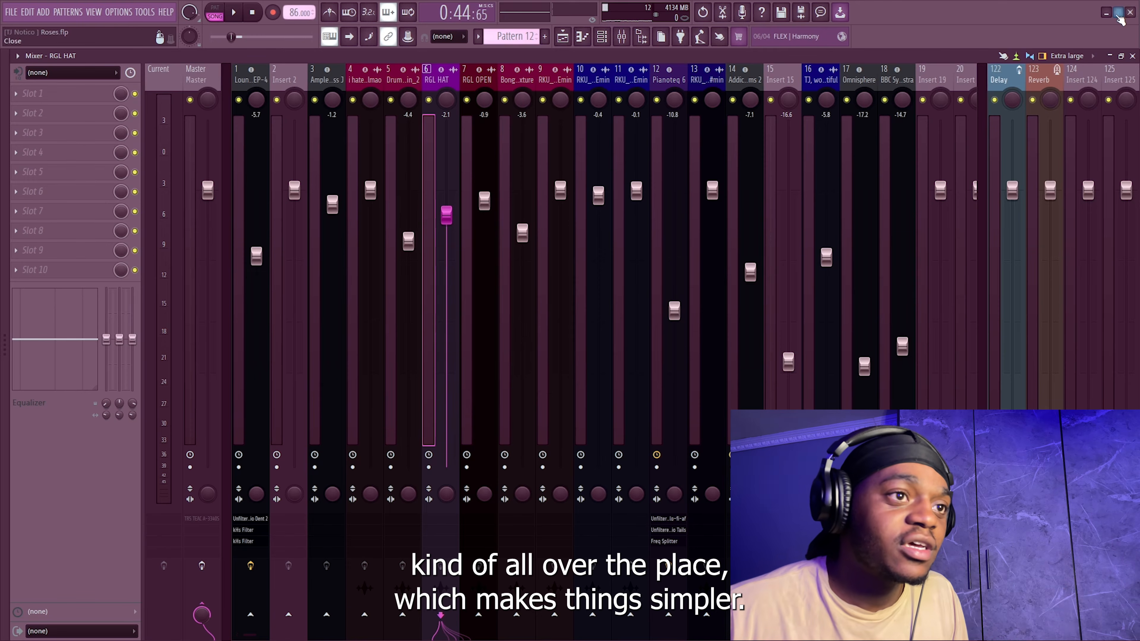
Step: Return to Ableton Live's arrangement and delete the 6 Combine Kit track
click(1106, 14)
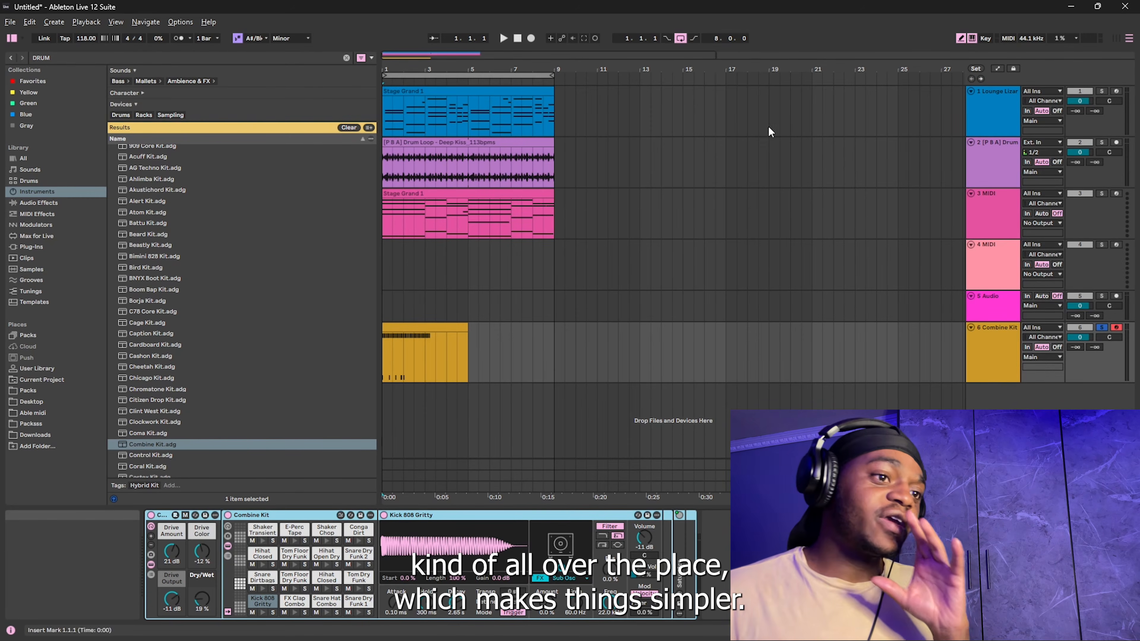
right_click(974, 346)
click(1004, 71)
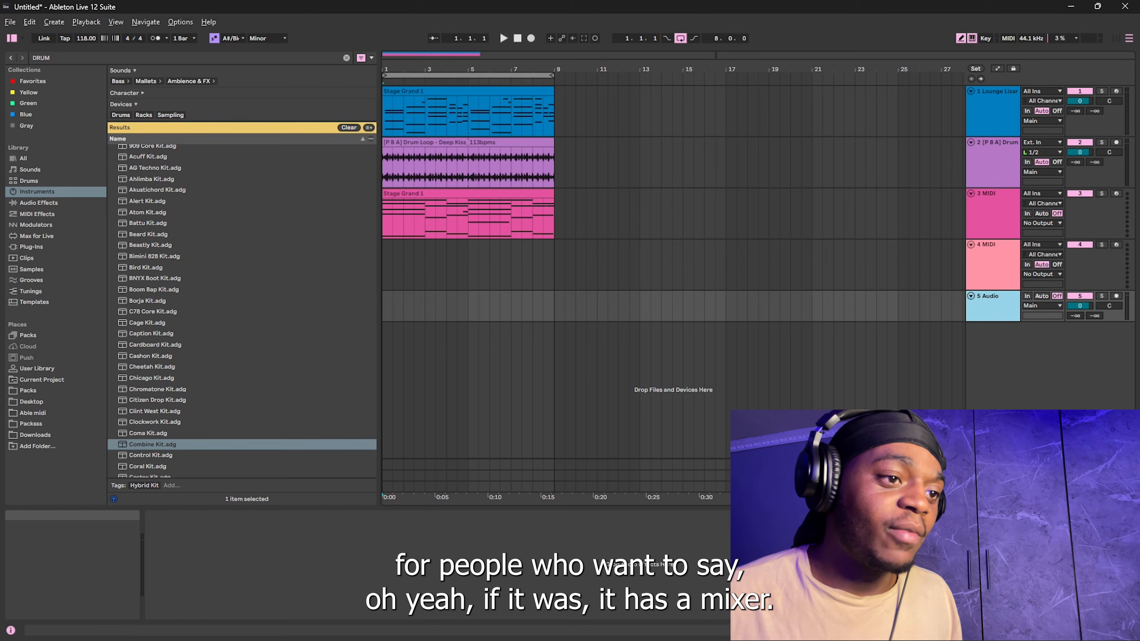
Step: Show the mixer below the arrangement, set the drum loop track's volume to -5.0 dB, and hide the mixer again
click(1129, 631)
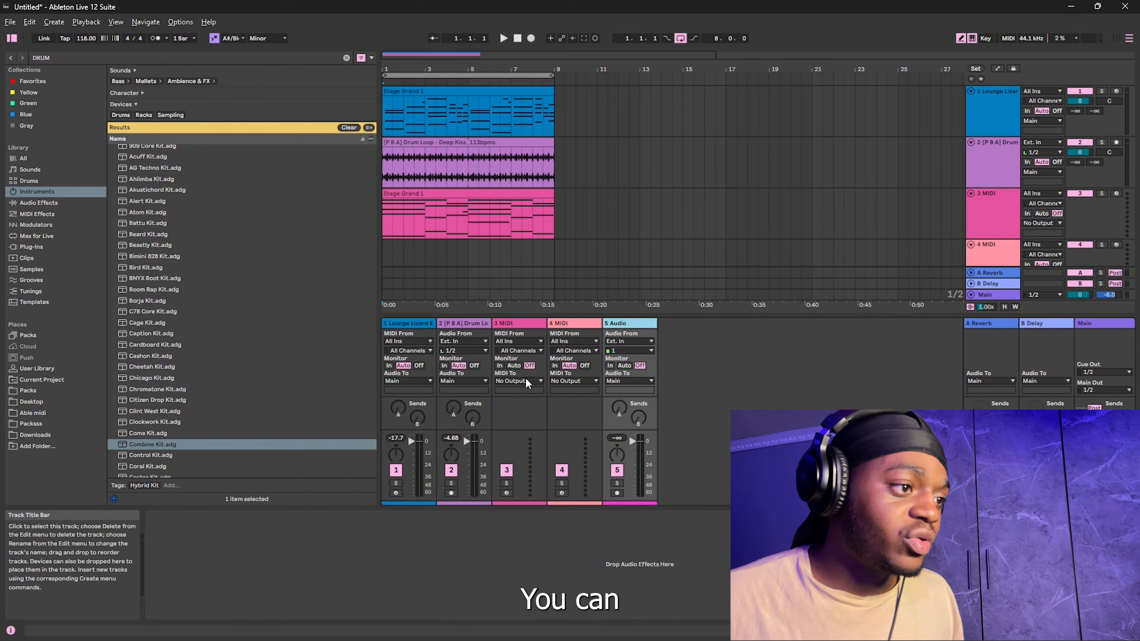
drag(472, 445, 472, 442)
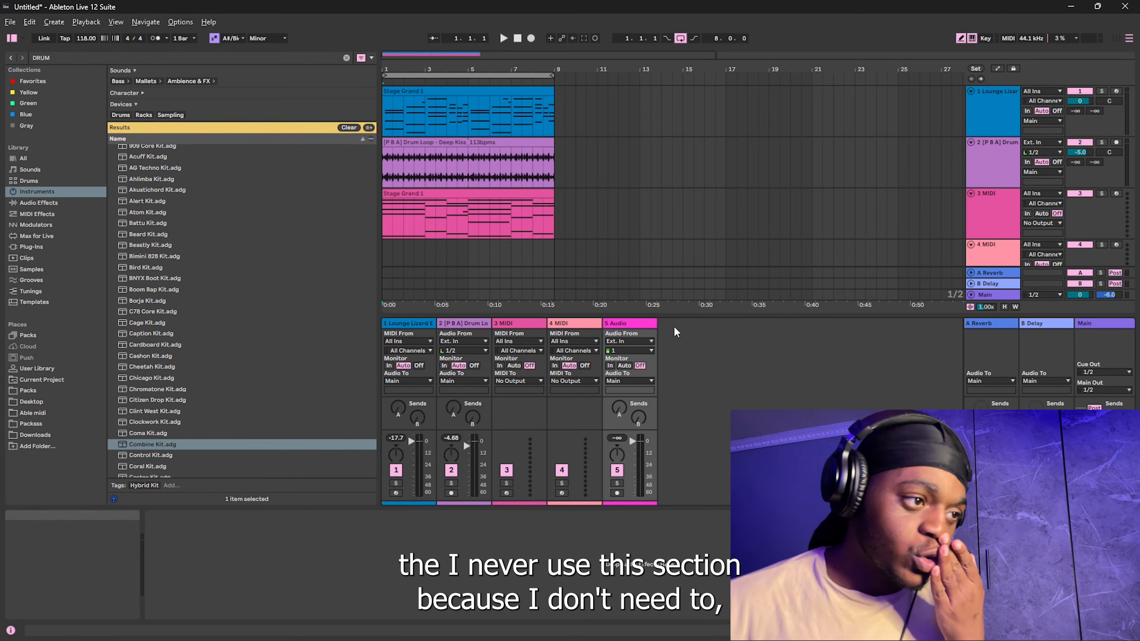
click(1117, 630)
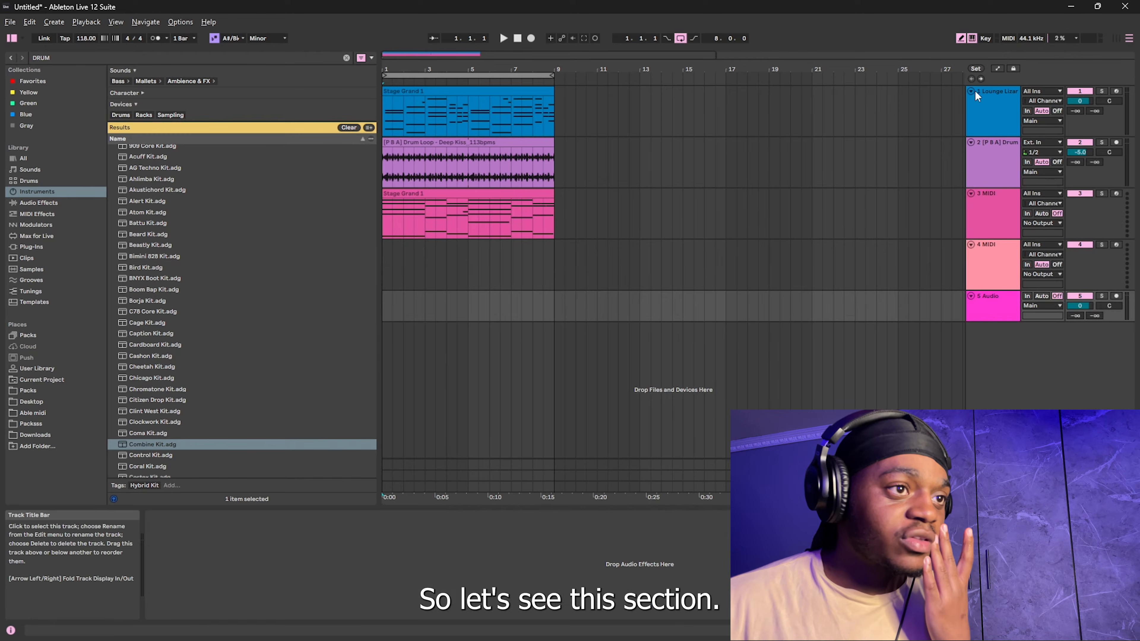
Step: Select the Lounge Lizard track, clear the drum search while browsing Audio Effects, and add Resonators to the track
click(1005, 110)
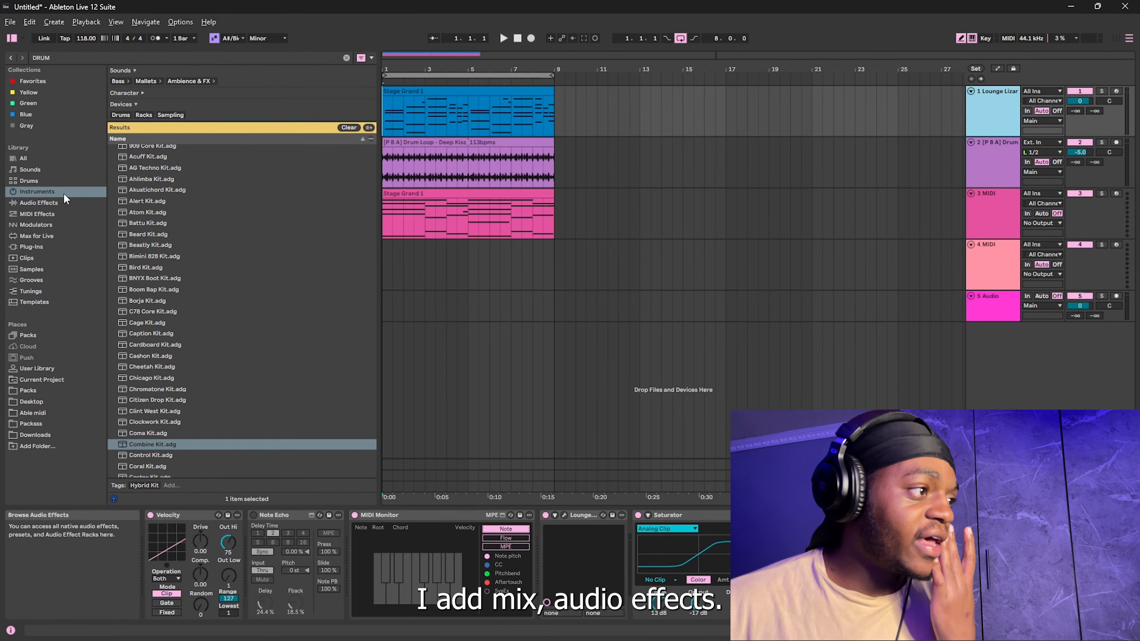
click(54, 201)
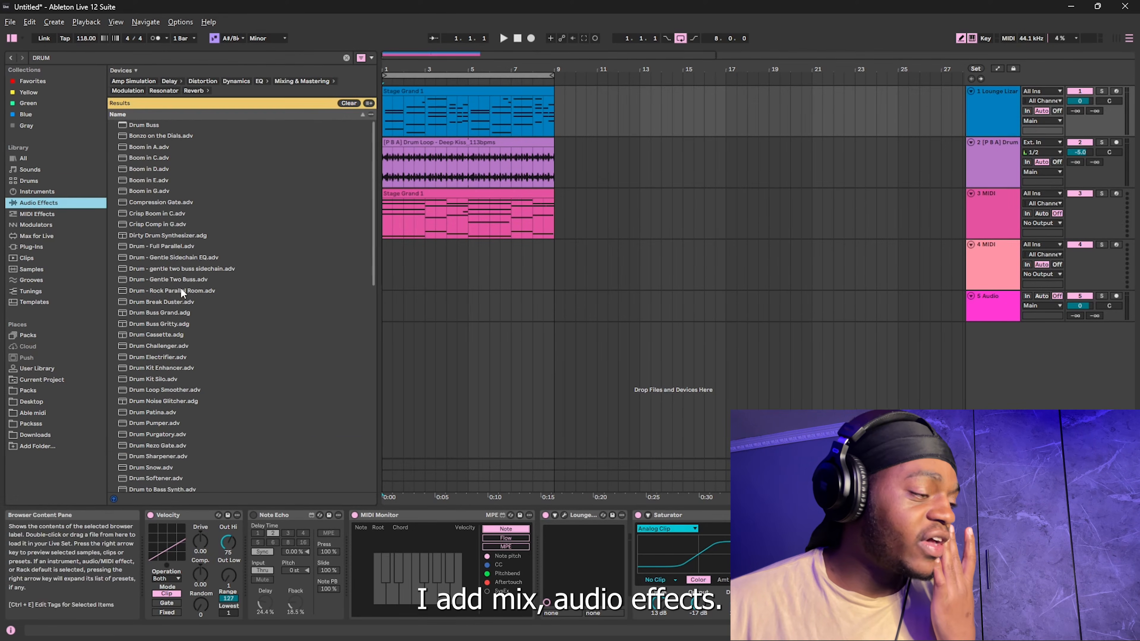
scroll(182, 294, down, 6)
click(345, 58)
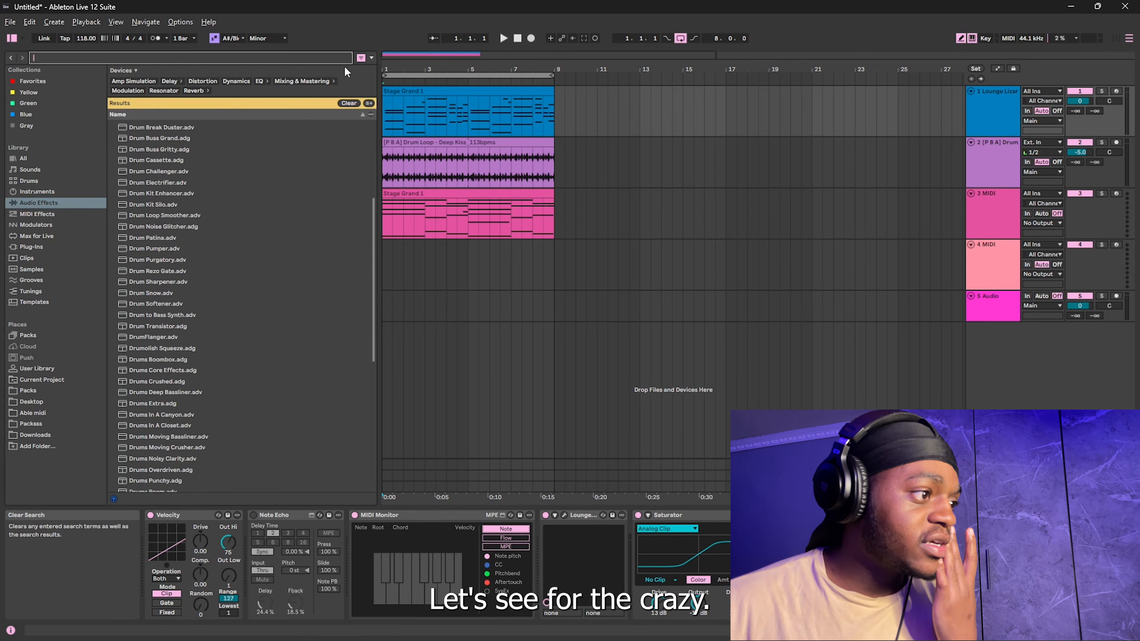
scroll(189, 358, down, 2)
click(204, 377)
scroll(204, 369, down, 1)
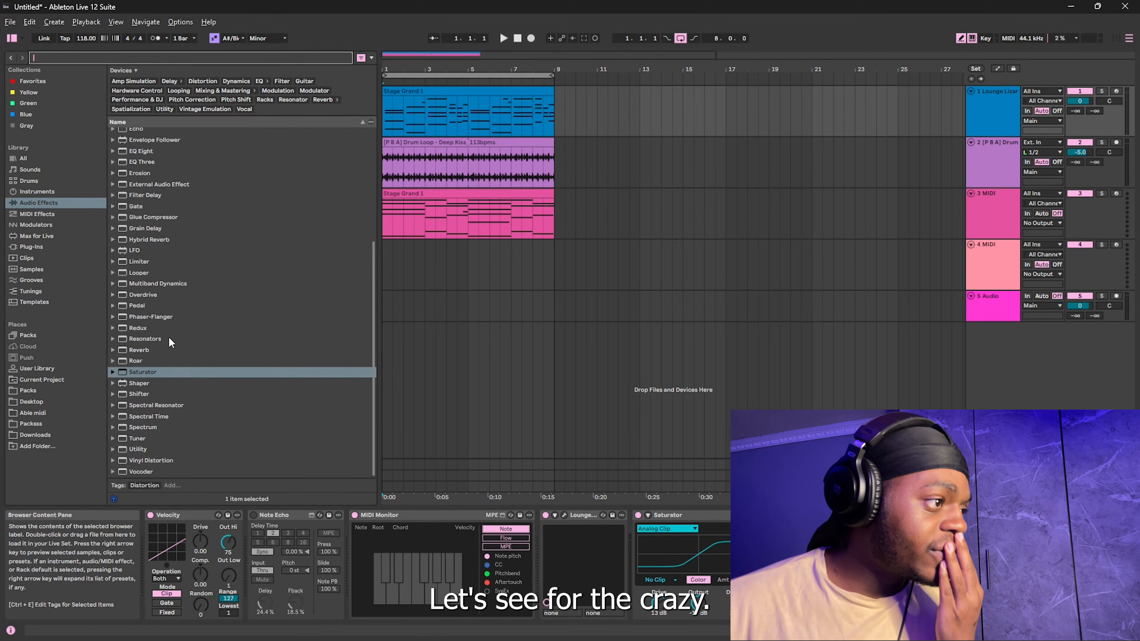
click(151, 339)
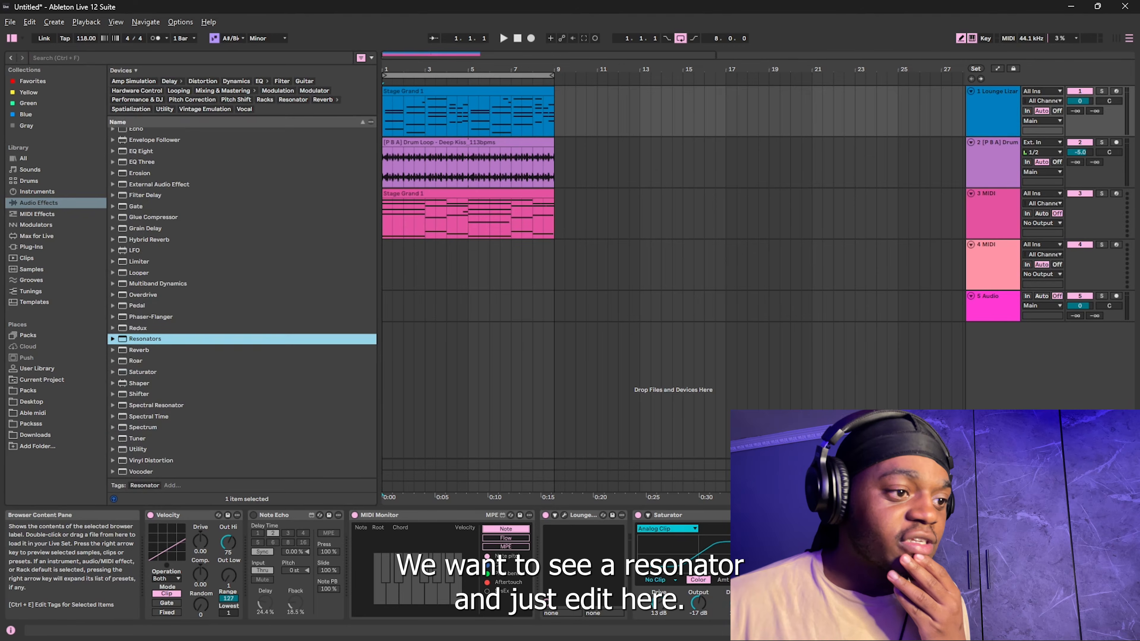
Step: Play the arrangement with the Lounge Lizard track soloed and load the Valhalla preset of Resonators
key(space)
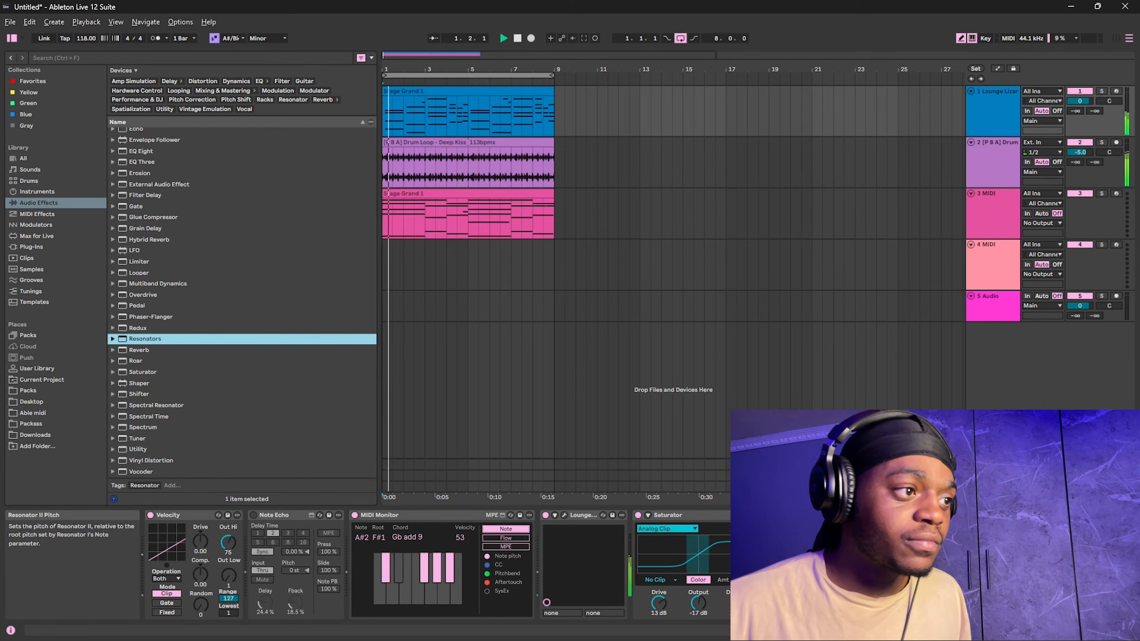
click(1102, 92)
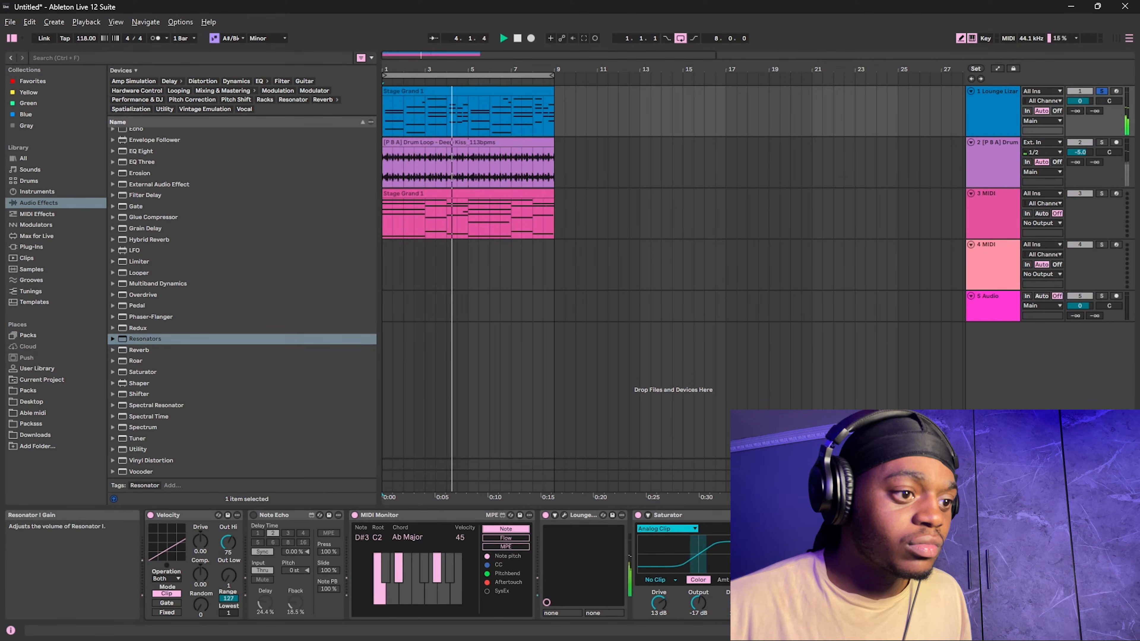
click(112, 338)
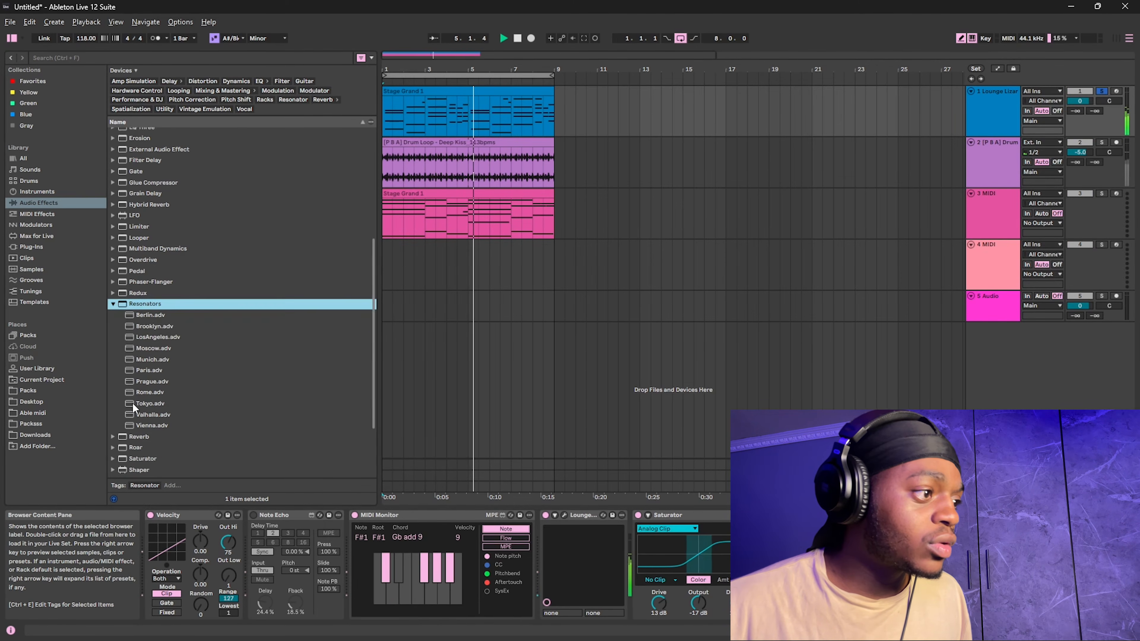
drag(178, 414, 178, 409)
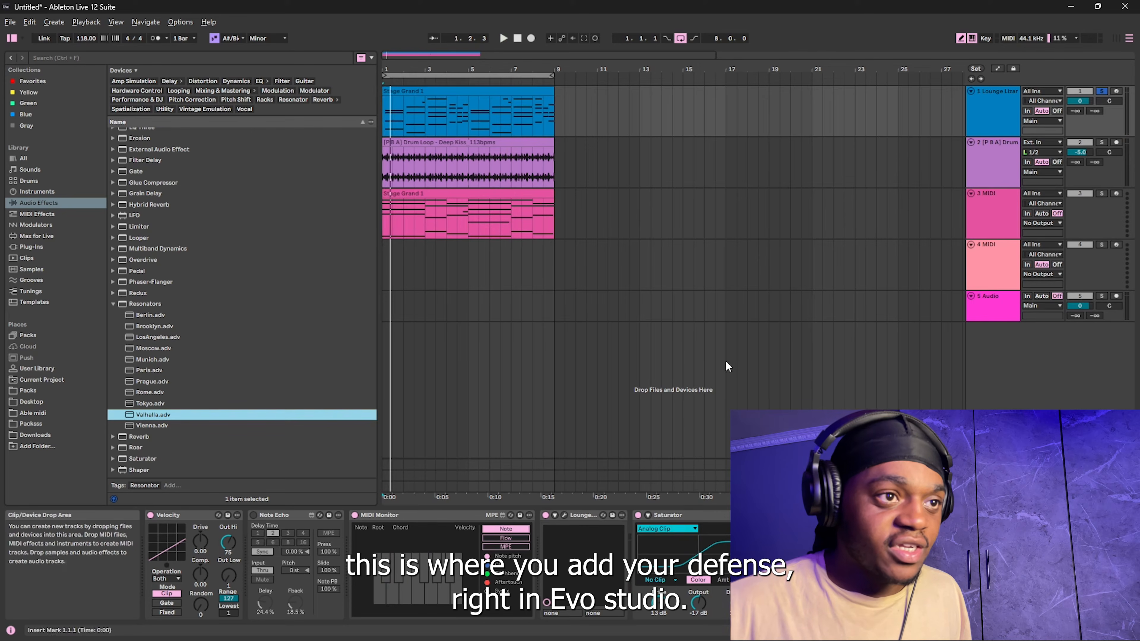
Step: Switch to FL Studio to look at the mixer's effect slots, and return to Ableton Live
click(649, 626)
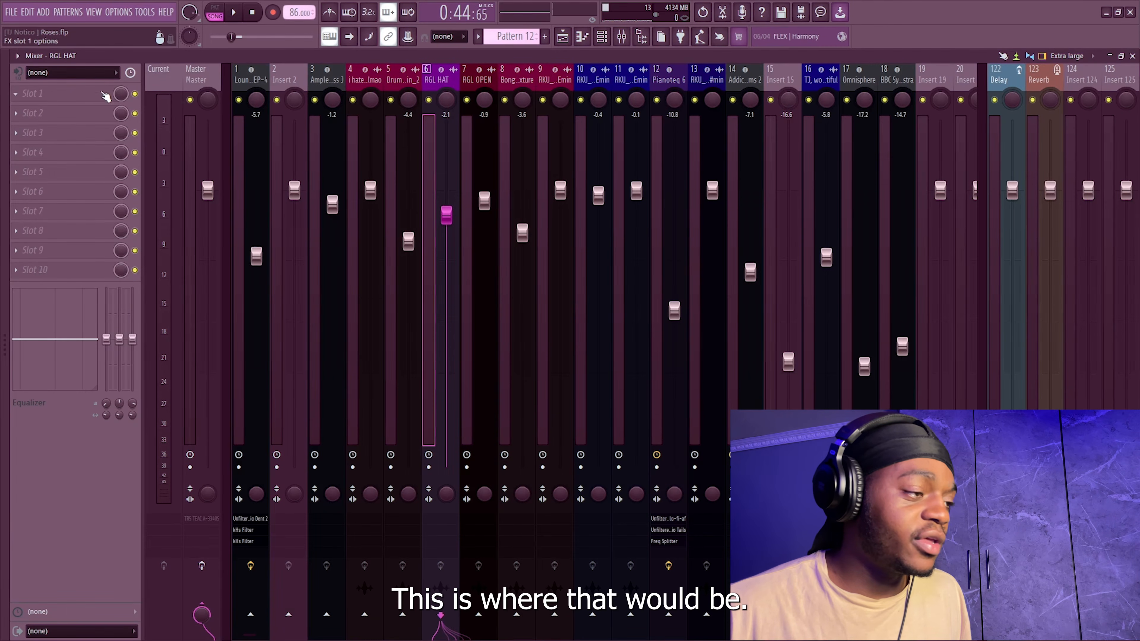
click(1107, 13)
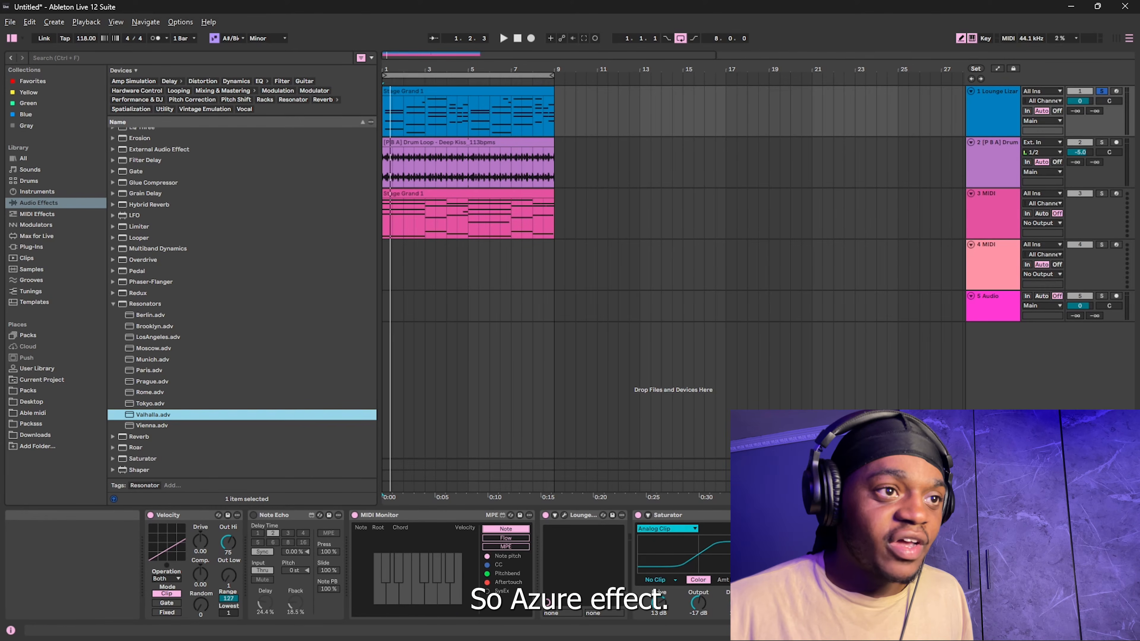
Step: Play the soloed Lounge Lizard track while varying its volume, show the mixer, and raise the track's fader to 6.0 dB
click(1080, 95)
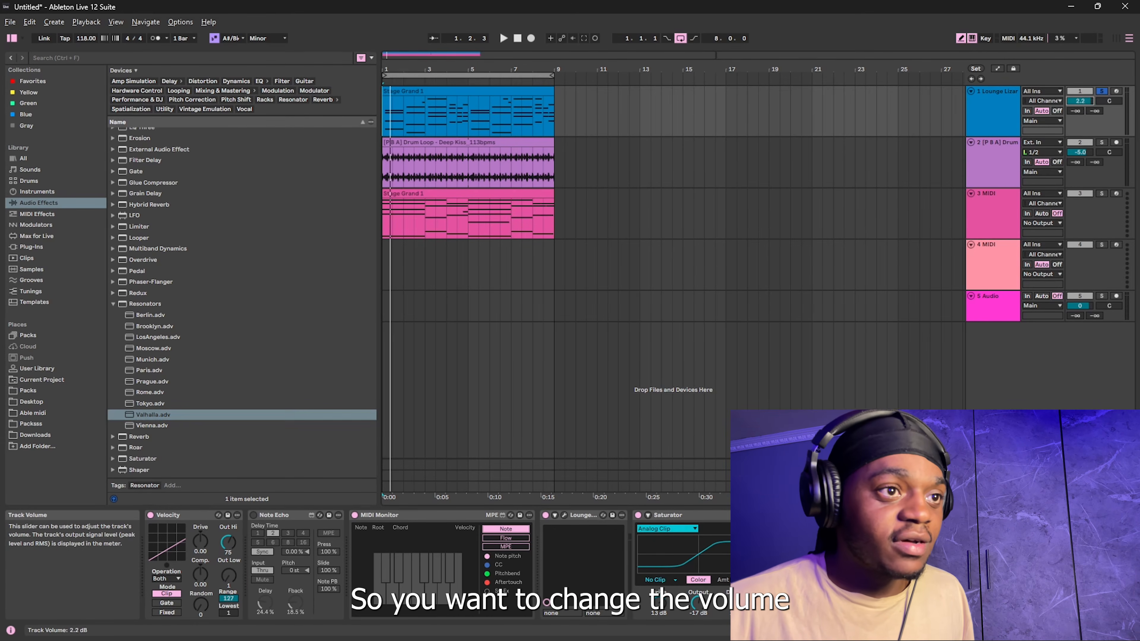
key(space)
mouse_move(1081, 101)
mouse_down()
mouse_move(1081, 114)
mouse_move(1081, 100)
mouse_up()
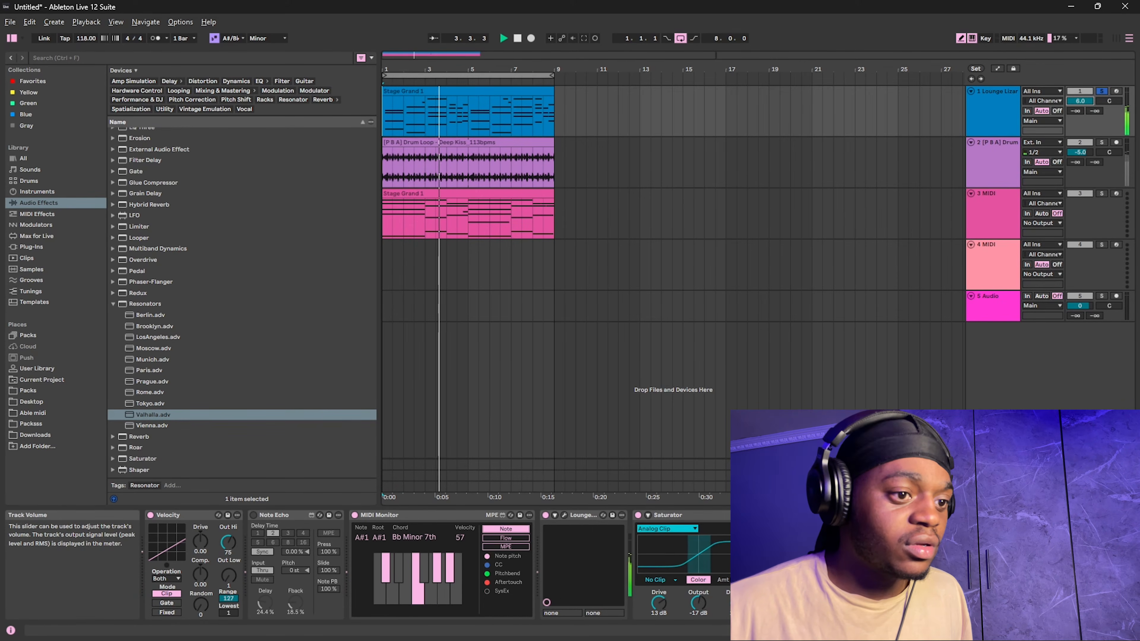
key(ctrl+alt+m)
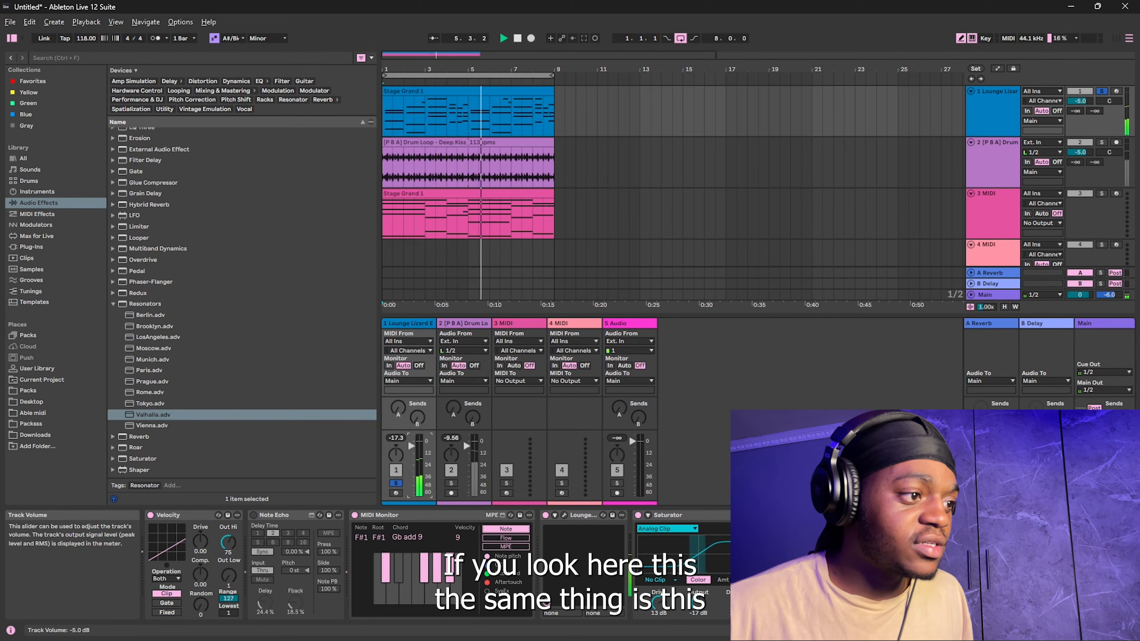
drag(411, 456, 412, 437)
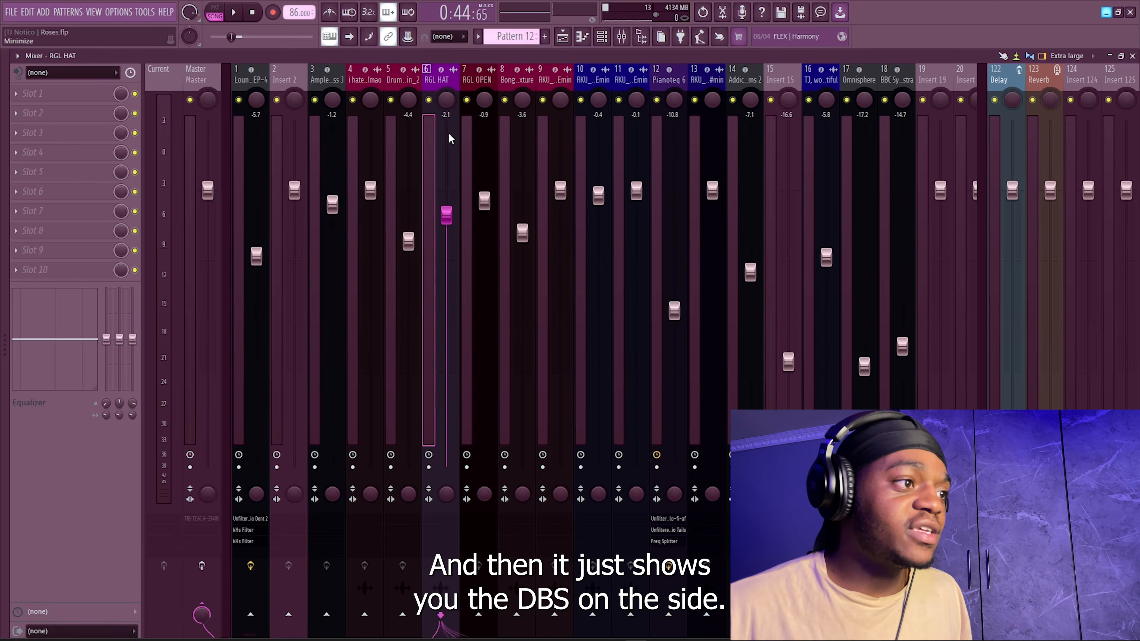
Step: In FL Studio's mixer, lower the RGL HAT fader to its minimum, raise it to 2.9 dB, and return to Ableton Live
mouse_move(450, 220)
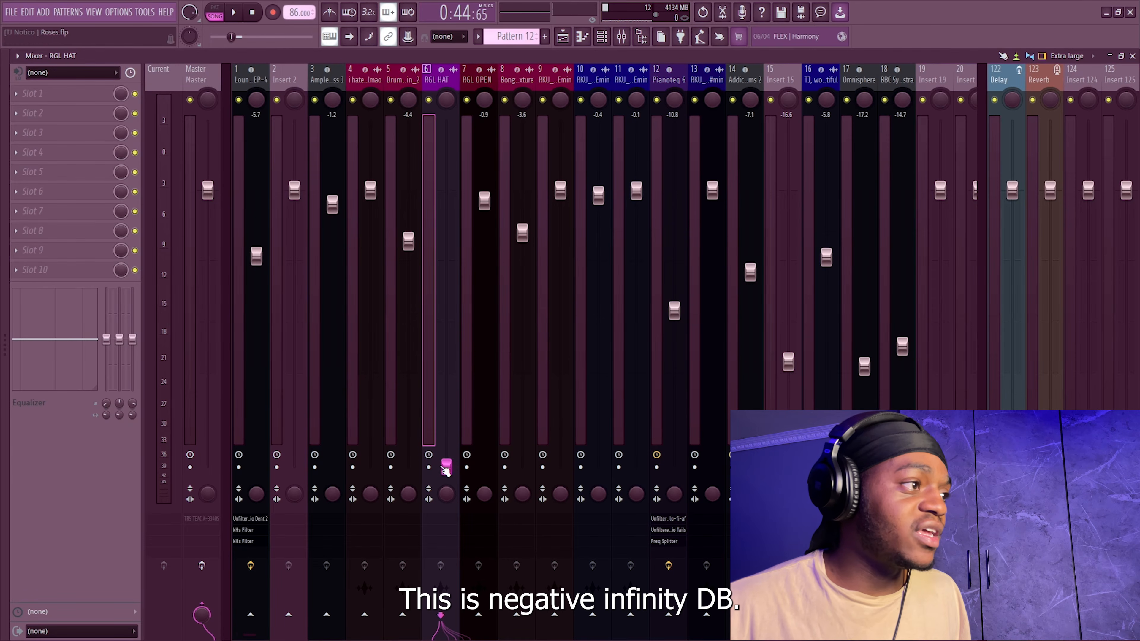
drag(446, 467, 446, 280)
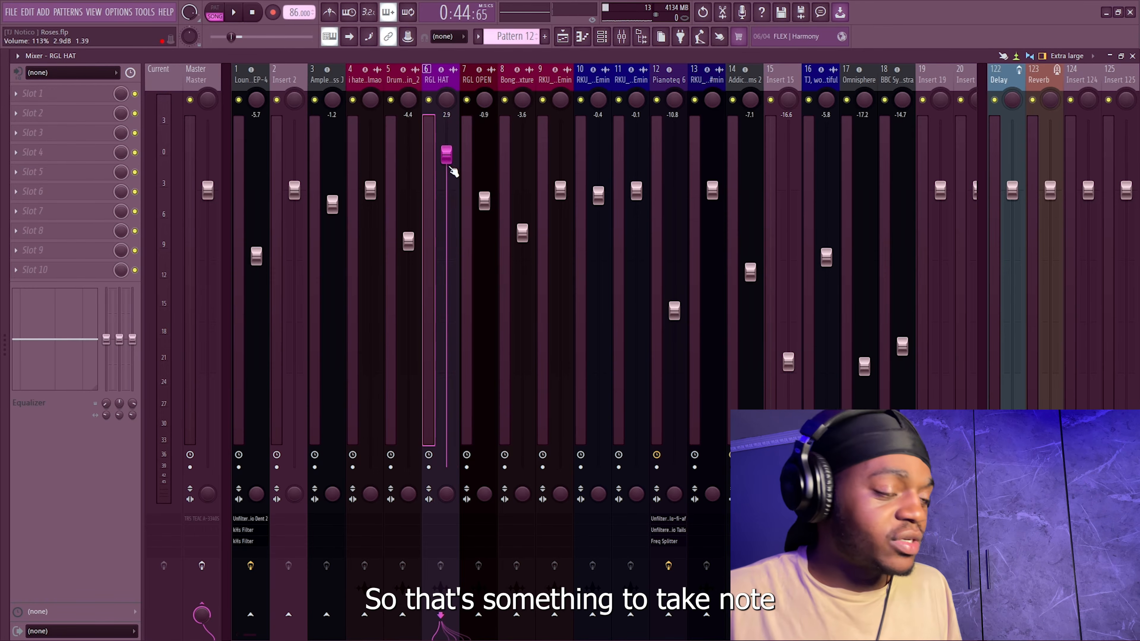
key(F6)
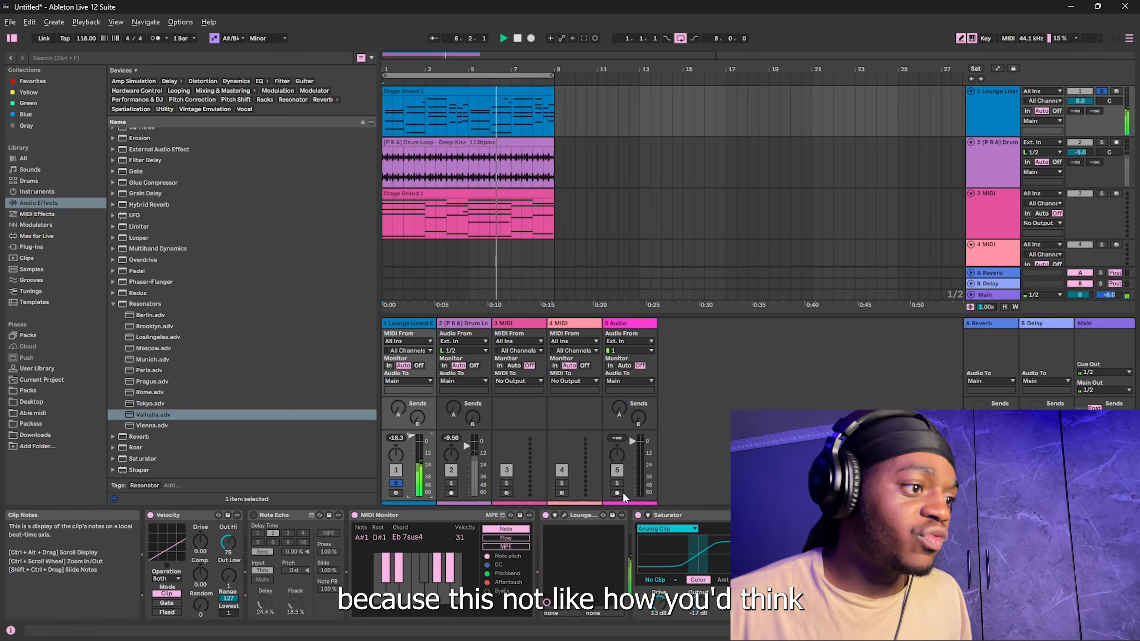
Step: Set the Saturator output to -9.7 dB and the Lounge Lizard track's volume to -3.0 dB, and hide the mixer
drag(412, 436, 412, 447)
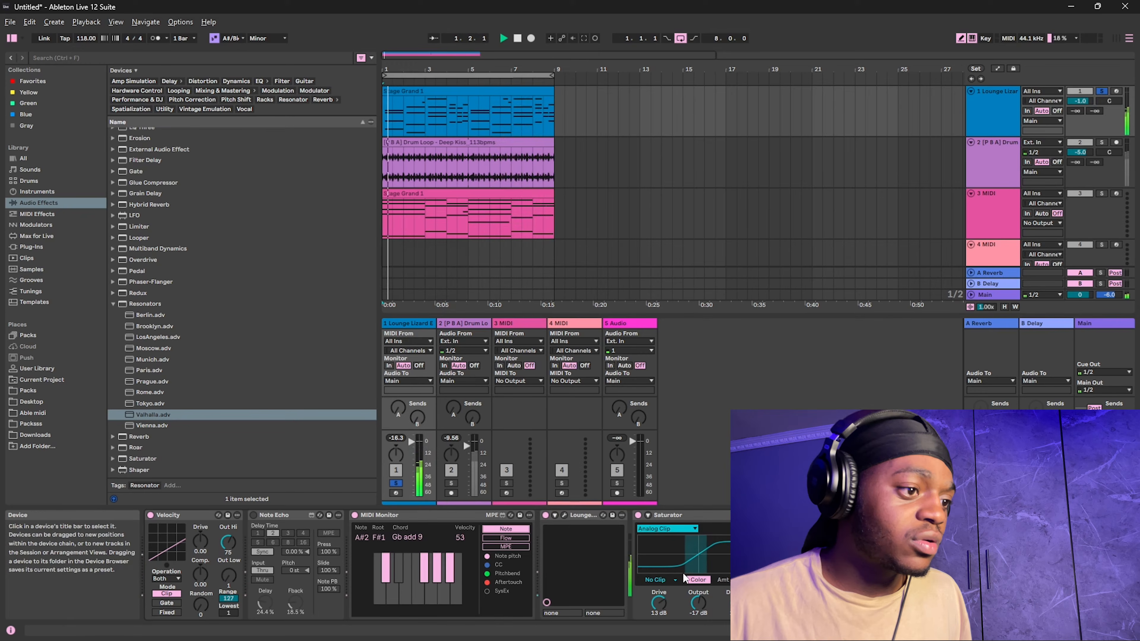
drag(698, 603, 698, 601)
mouse_move(411, 441)
mouse_down()
mouse_move(411, 466)
mouse_move(412, 439)
mouse_up()
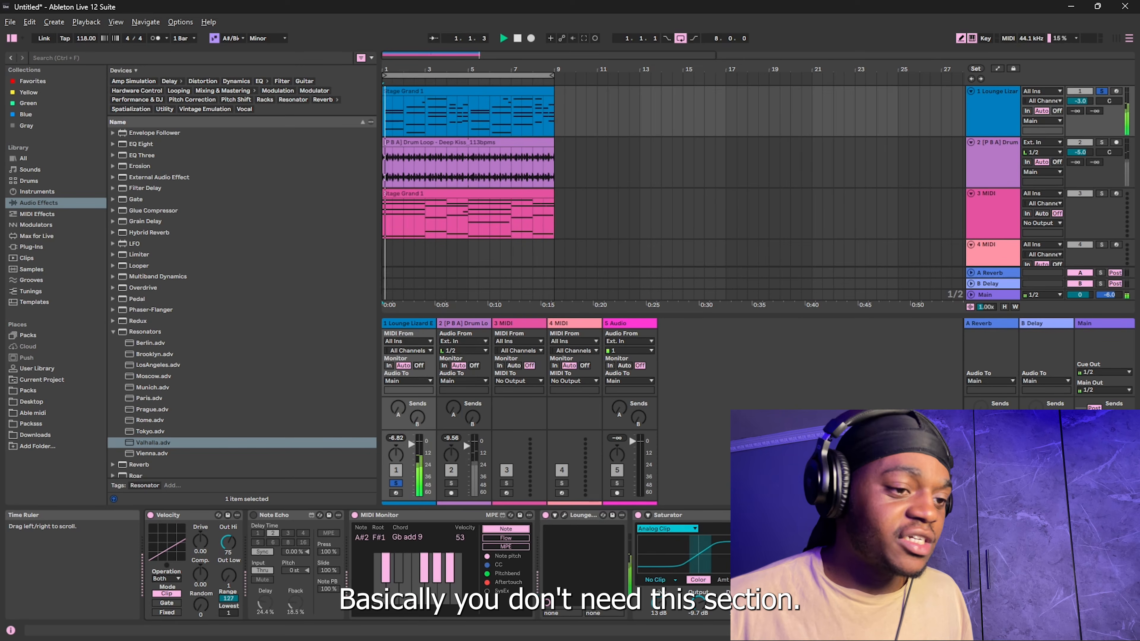
click(1117, 631)
Step: Pan the Lounge Lizard track to the left and reset its panning to centre
drag(1109, 102, 1109, 147)
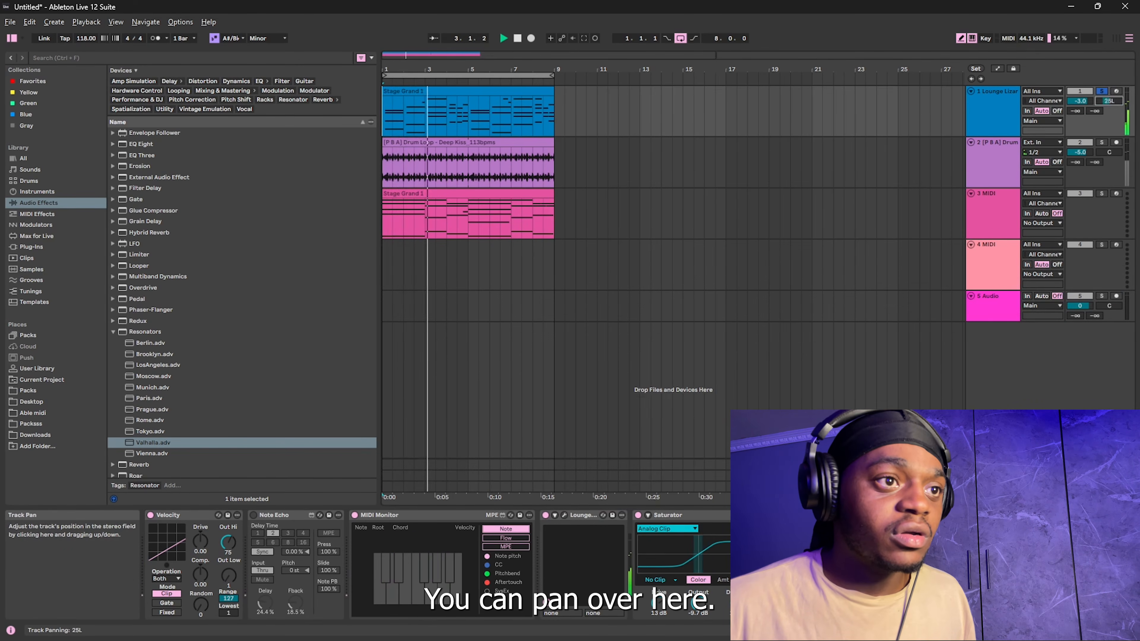
scroll(1110, 111, down, 4)
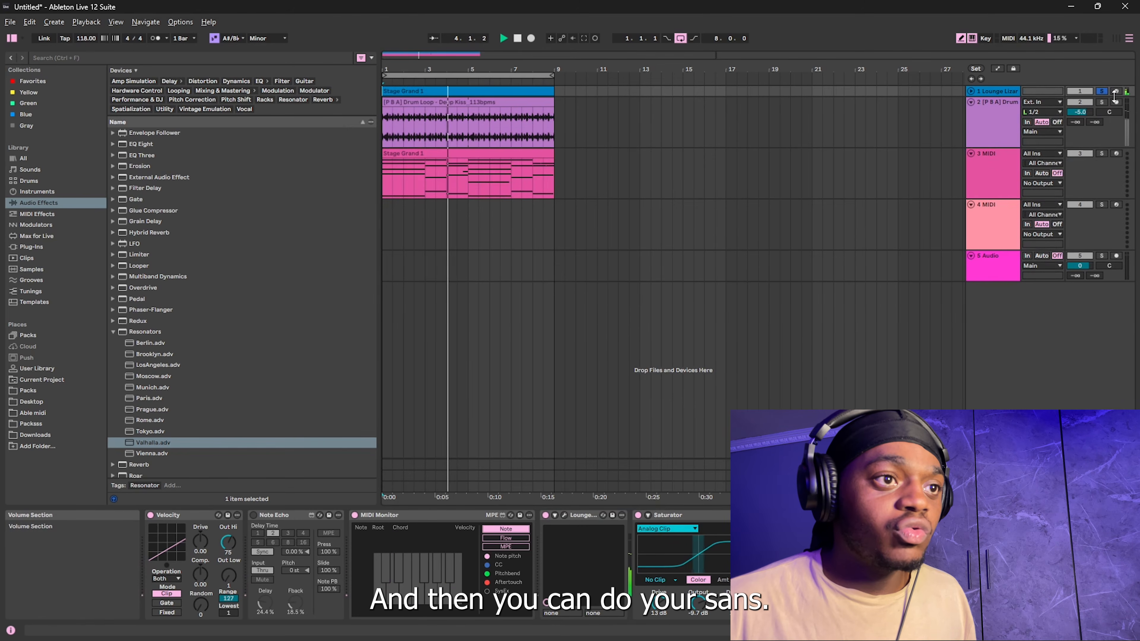
scroll(992, 95, up, 5)
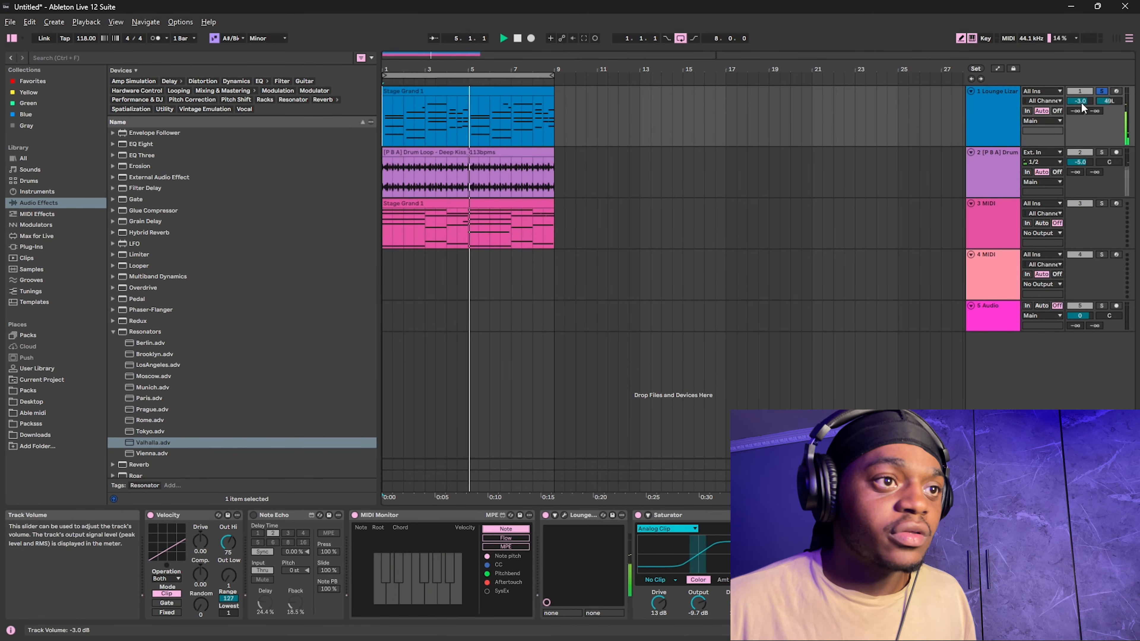
double_click(1111, 102)
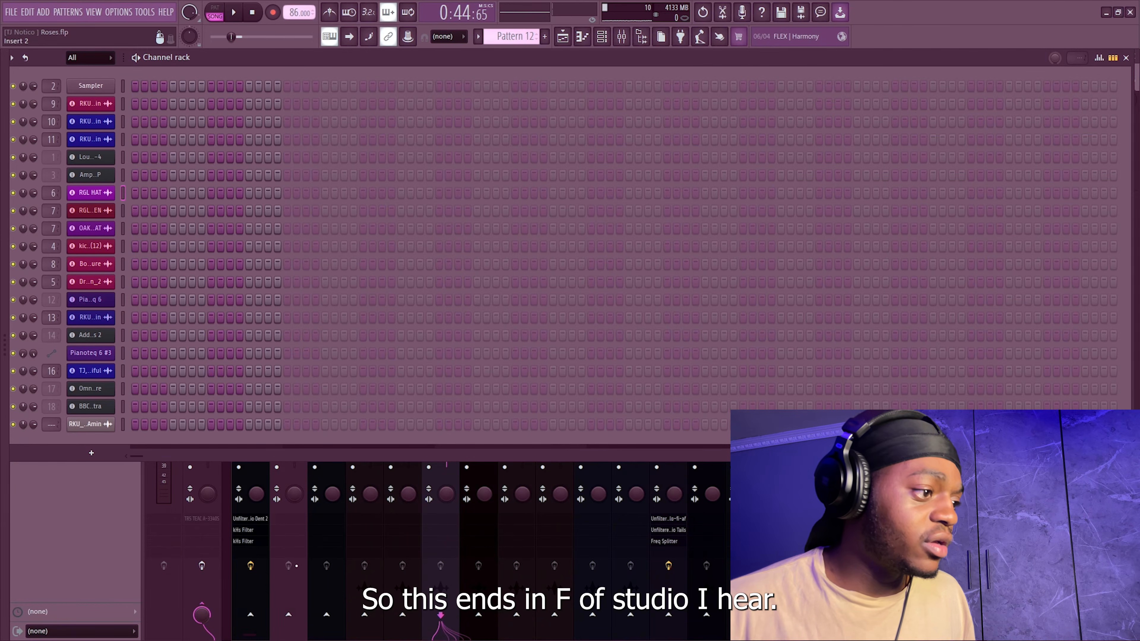
Step: In FL Studio's mixer, select the Lounge Lizard EP-4 track and adjust its send levels to Delay and Reverb
key(F9)
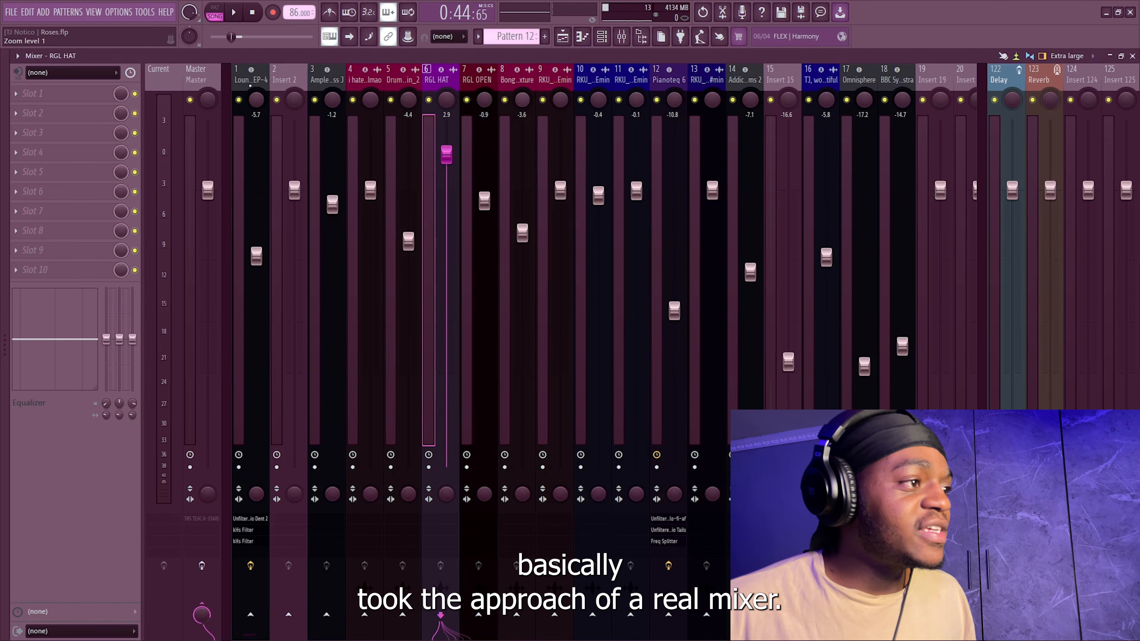
click(257, 129)
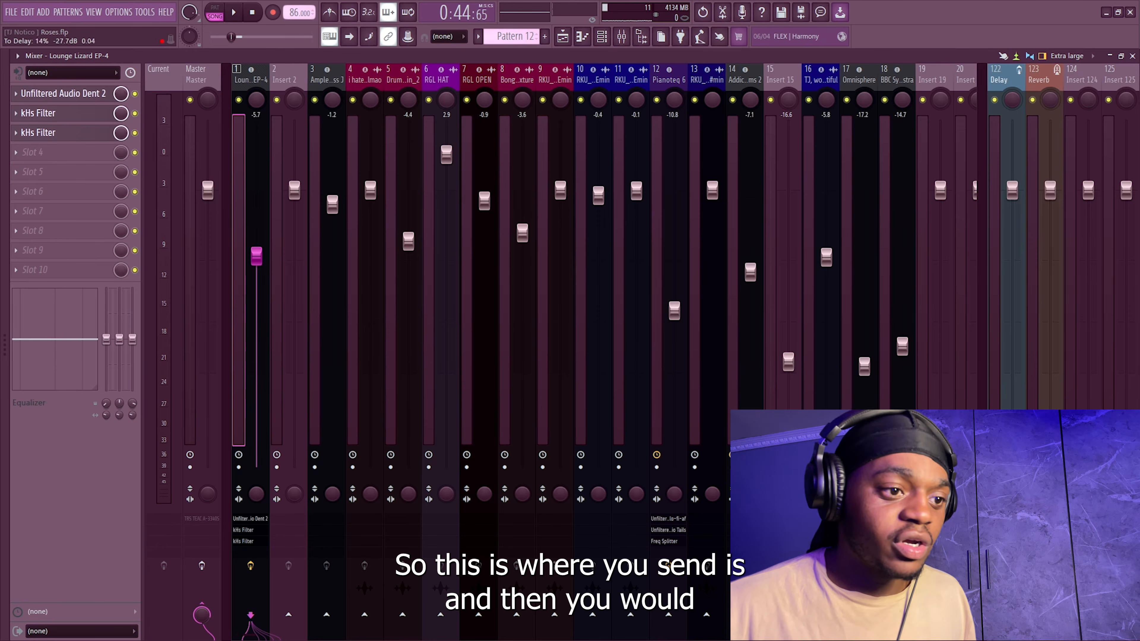
drag(1006, 615, 1006, 580)
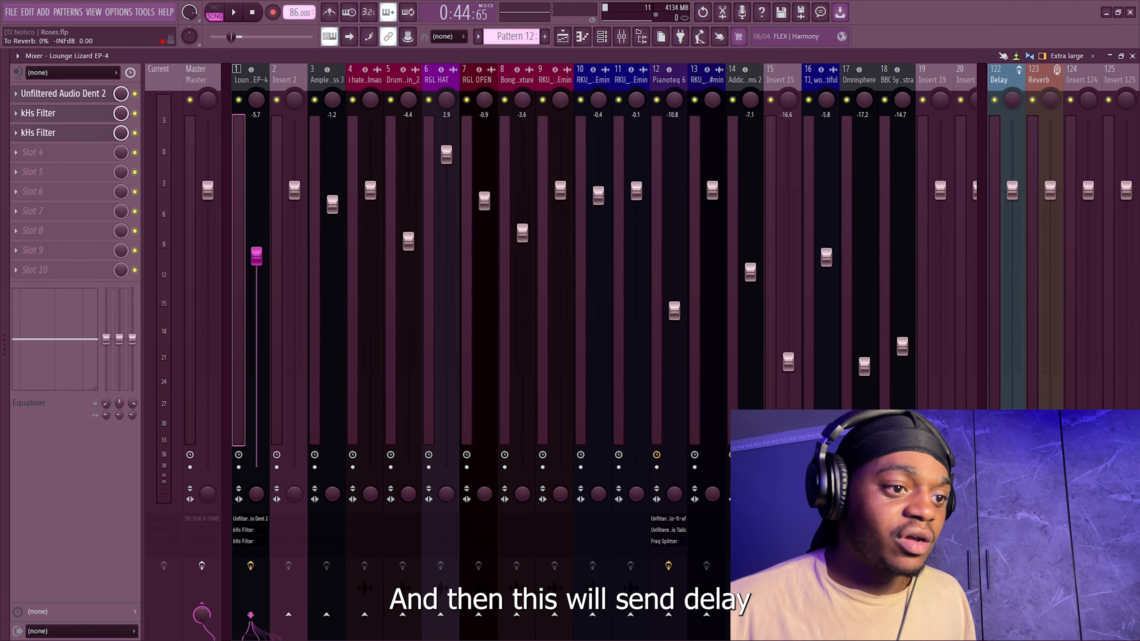
drag(1044, 615, 1045, 579)
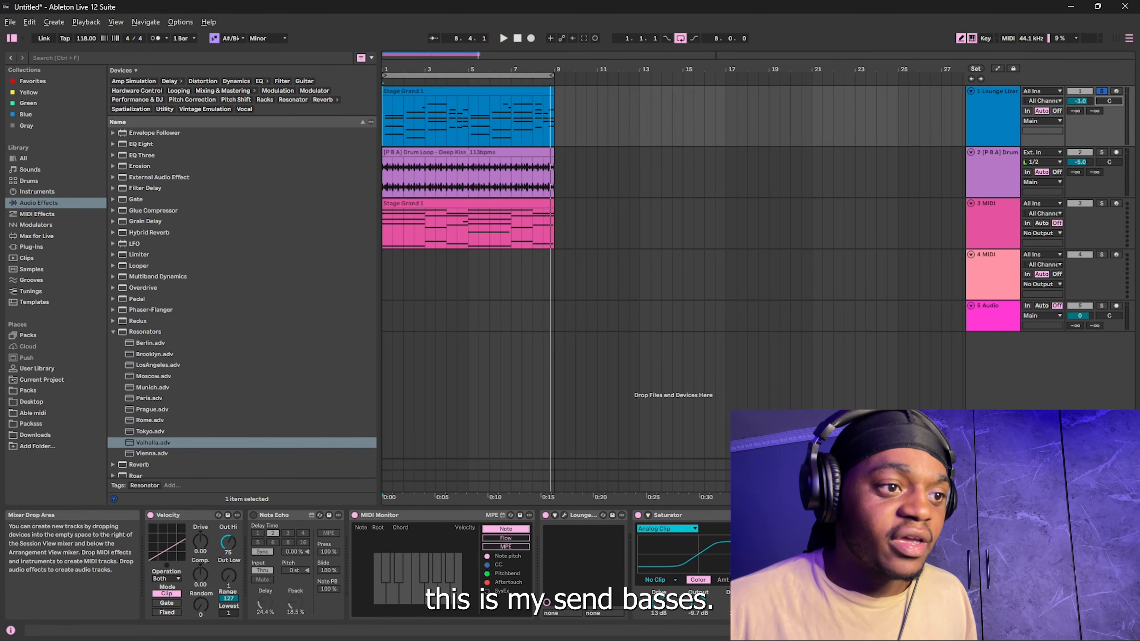
Step: Return to Ableton Live and examine the devices on the Reverb and Delay return tracks
click(993, 465)
click(993, 445)
click(993, 465)
click(993, 476)
click(993, 465)
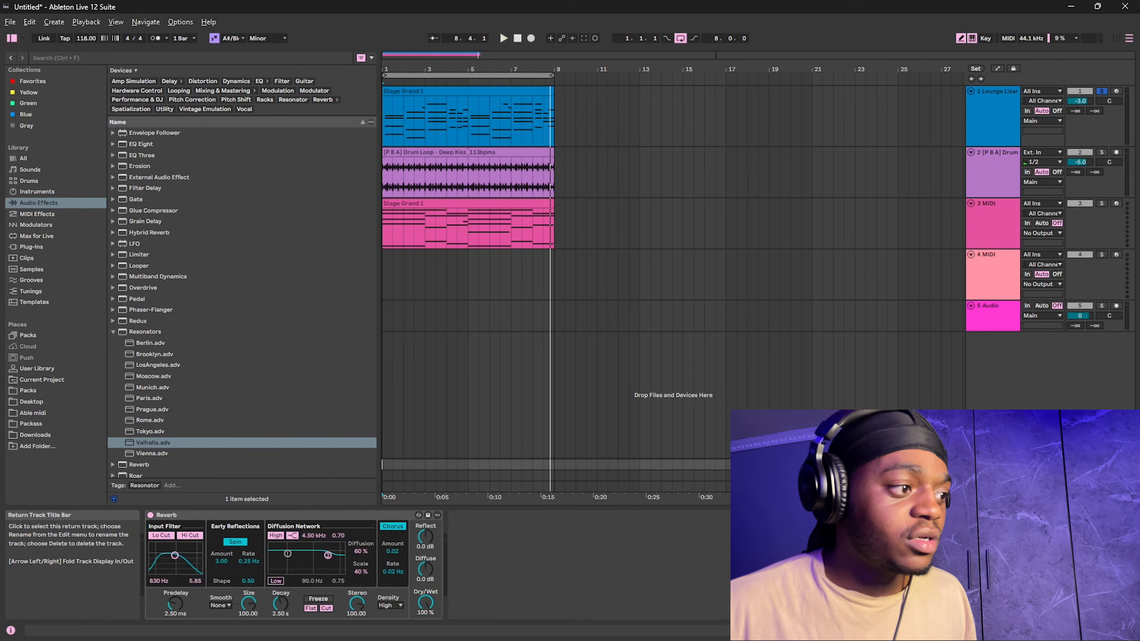
click(993, 487)
click(993, 476)
click(993, 465)
click(993, 476)
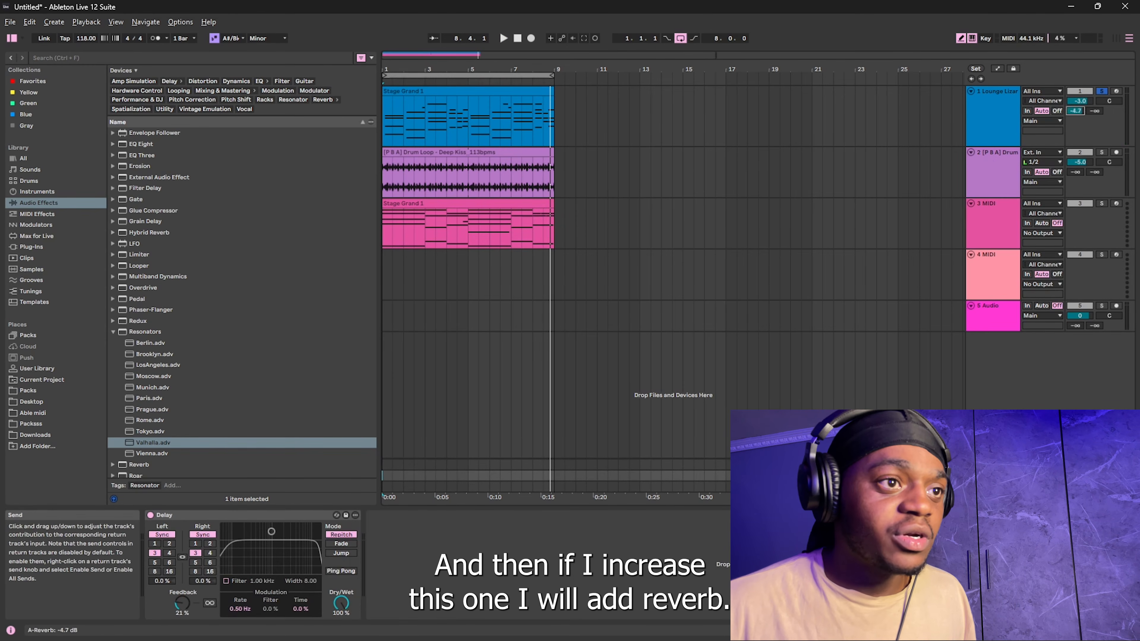
Step: During playback, set the Lounge Lizard track's Reverb send to -7.8 dB and its Delay send to -7.0 dB
key(space)
drag(1081, 111, 1095, 108)
click(1094, 110)
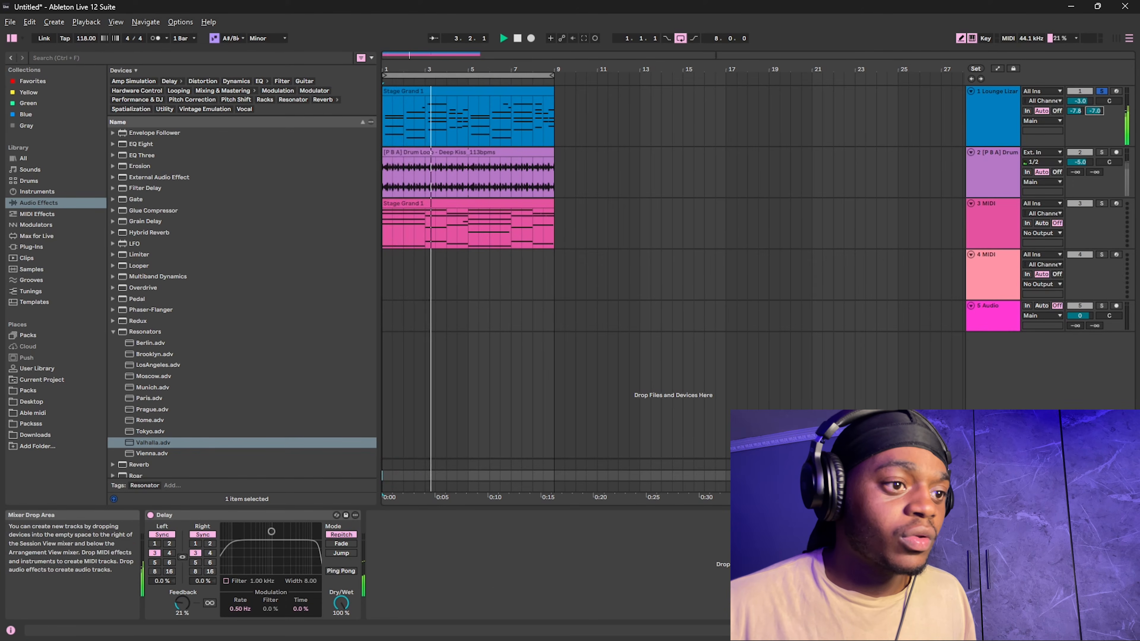
Step: On the Delay return track, link the left and right channels and set their synced delay time to 4
click(993, 465)
click(993, 476)
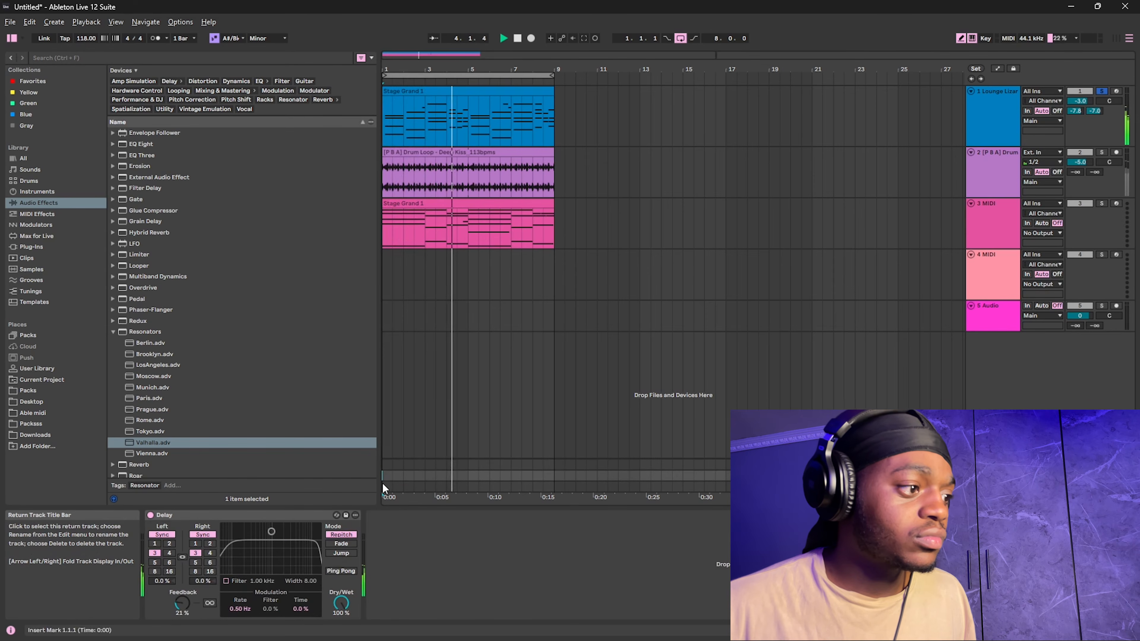
click(182, 557)
click(209, 554)
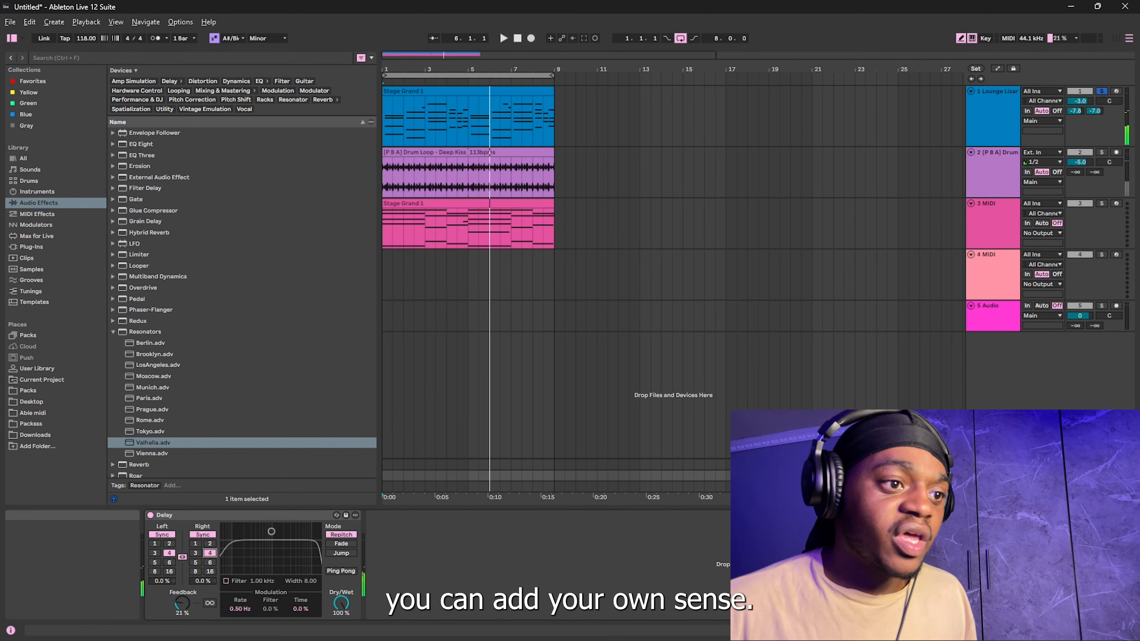
Step: Insert a new audio track and a new return track
key(ctrl+t)
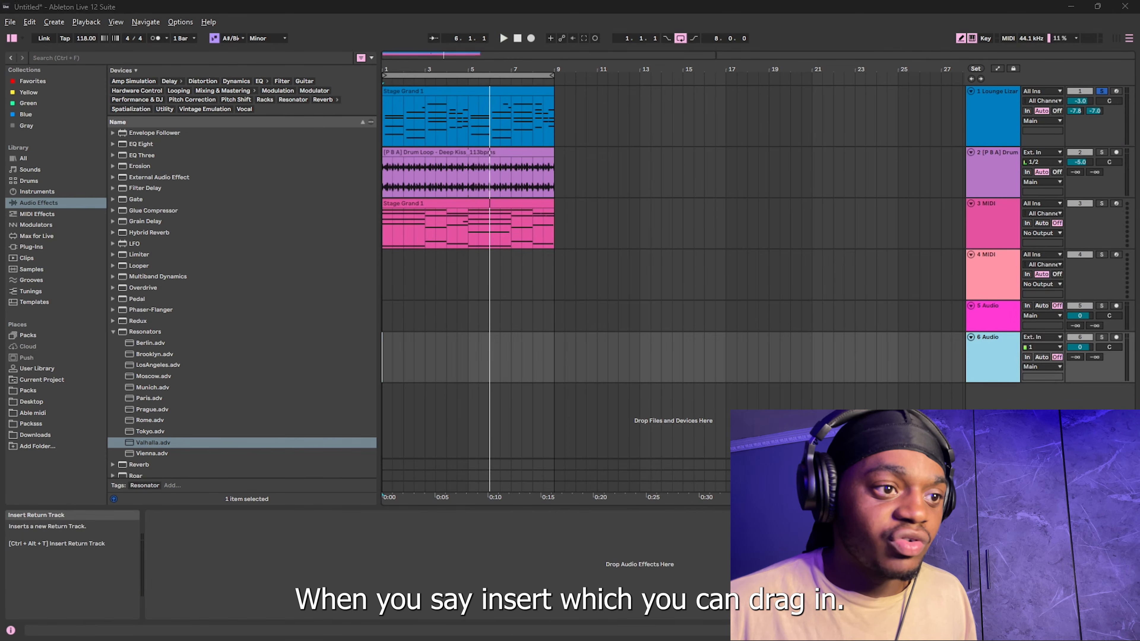
key(ctrl+alt+t)
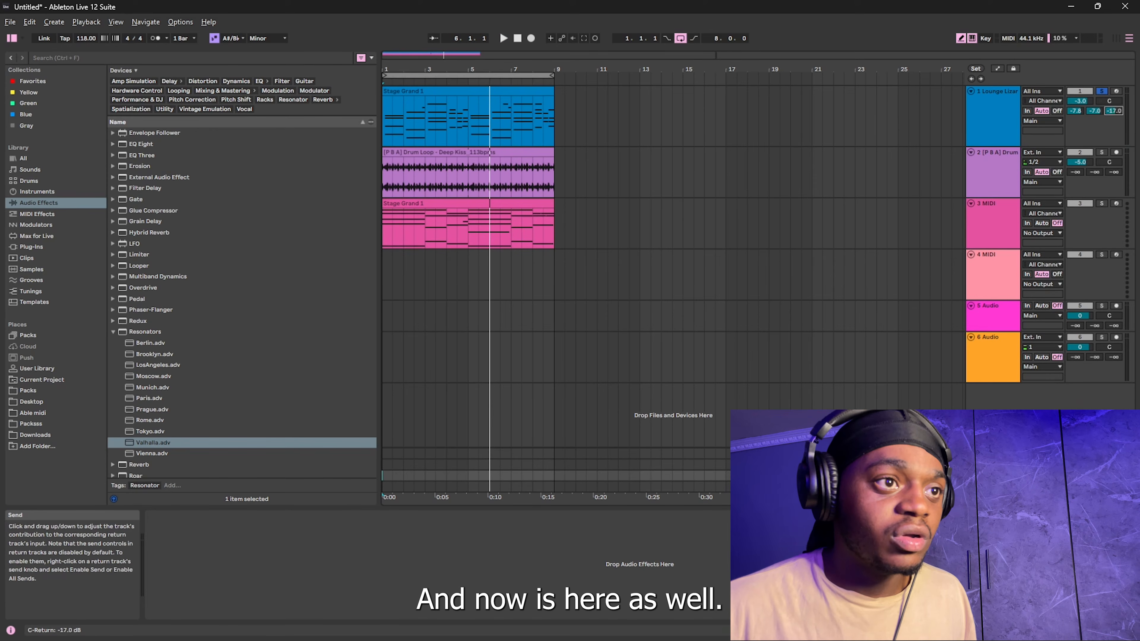
Step: Set the Lounge Lizard track's C Return send to -14.7 dB and its volume to -5.2 dB, leaving that track selected
drag(1114, 111, 1114, 105)
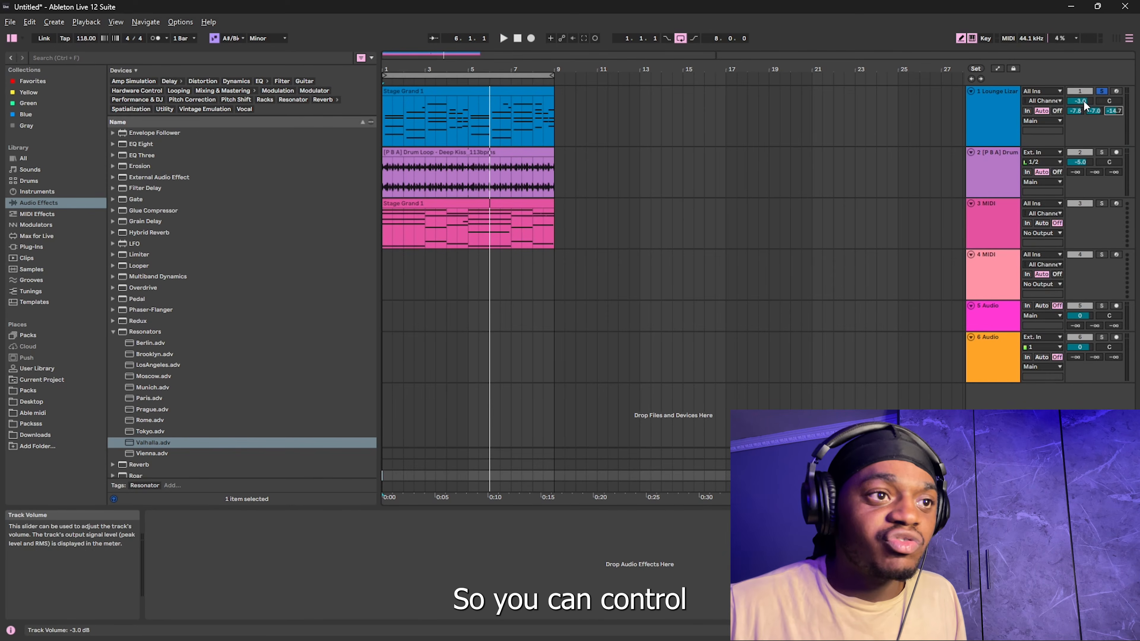
drag(1080, 100, 1080, 96)
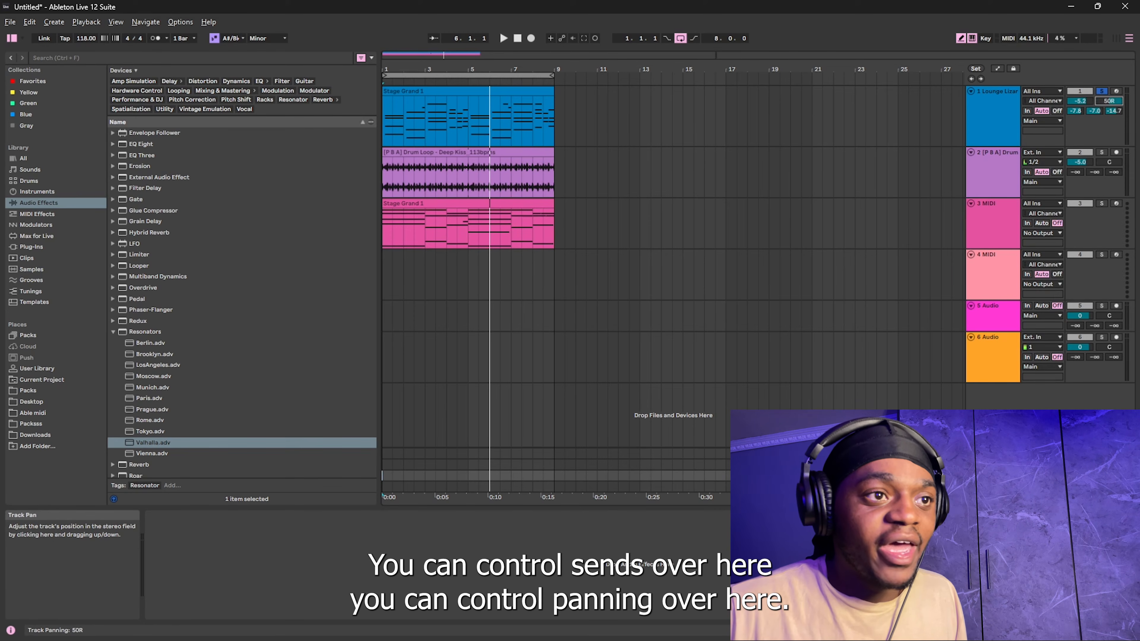
click(995, 94)
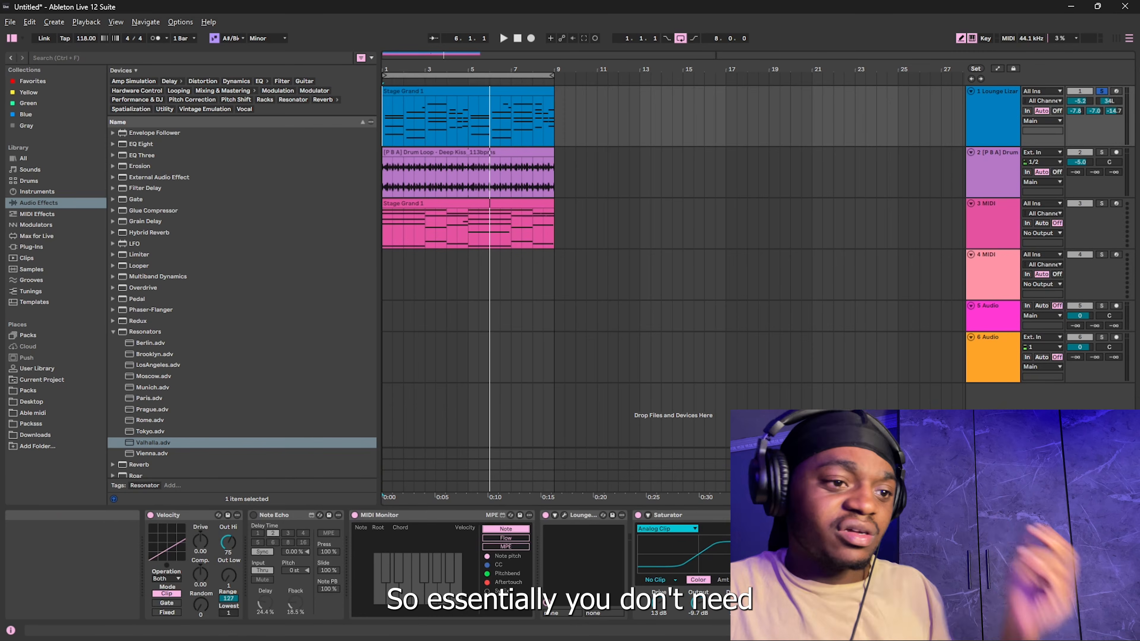
Step: Show the mixer beneath the arrangement and move the pink MIDI track above the drum loop track
click(1128, 631)
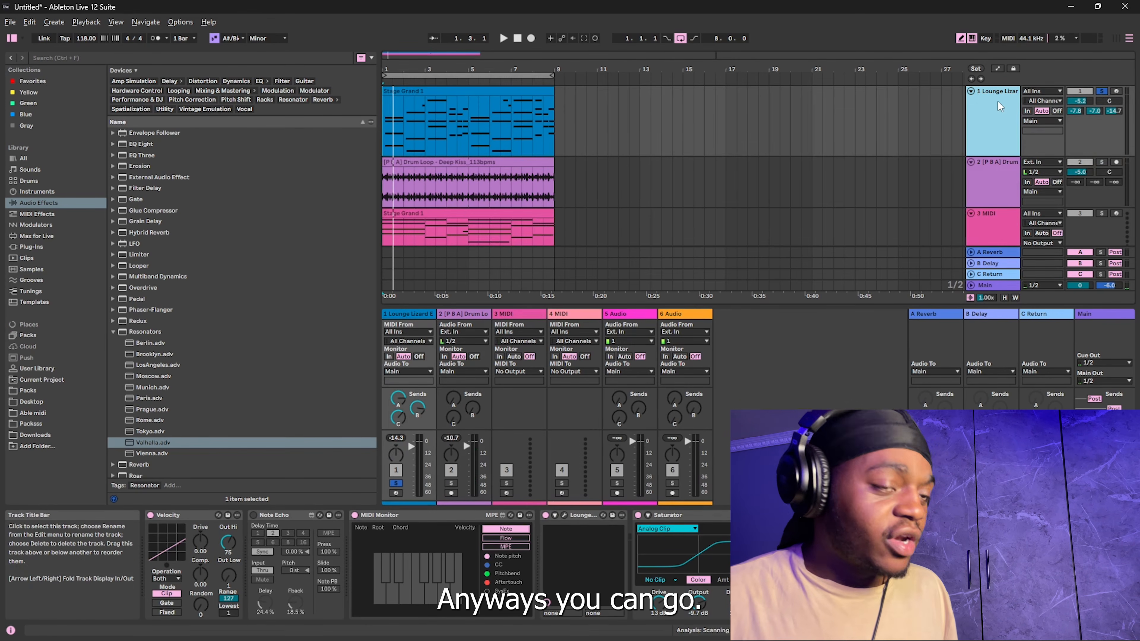
ctrl+click(987, 226)
drag(1000, 147, 994, 225)
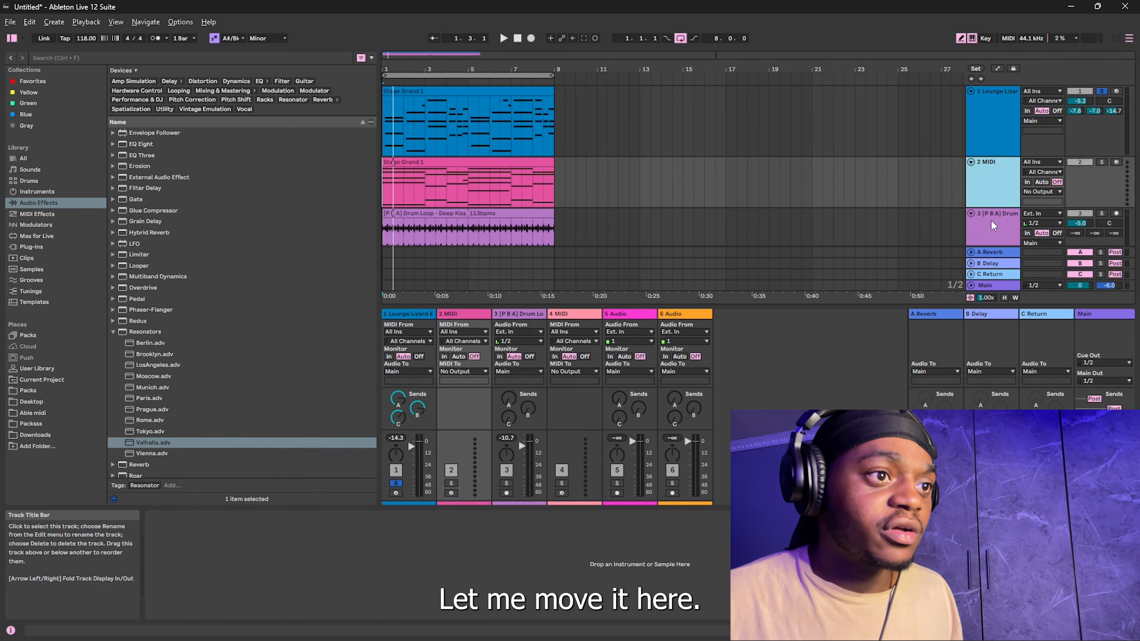
Step: Group the Lounge Lizard track and the pink MIDI track
click(1001, 118)
click(996, 178)
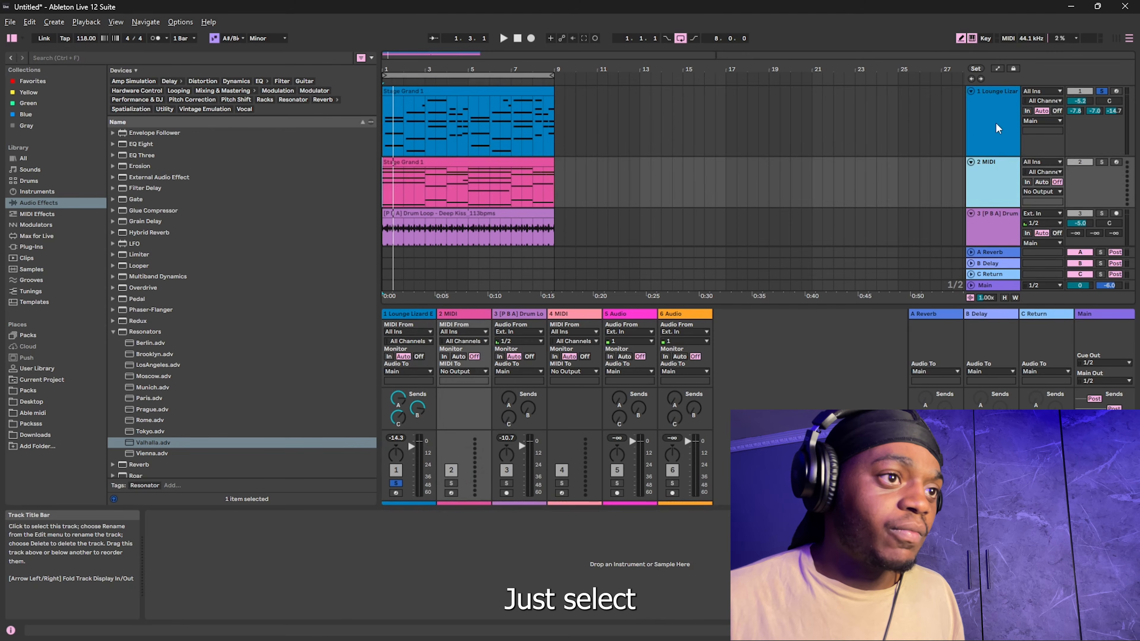
click(999, 139)
shift+click(997, 196)
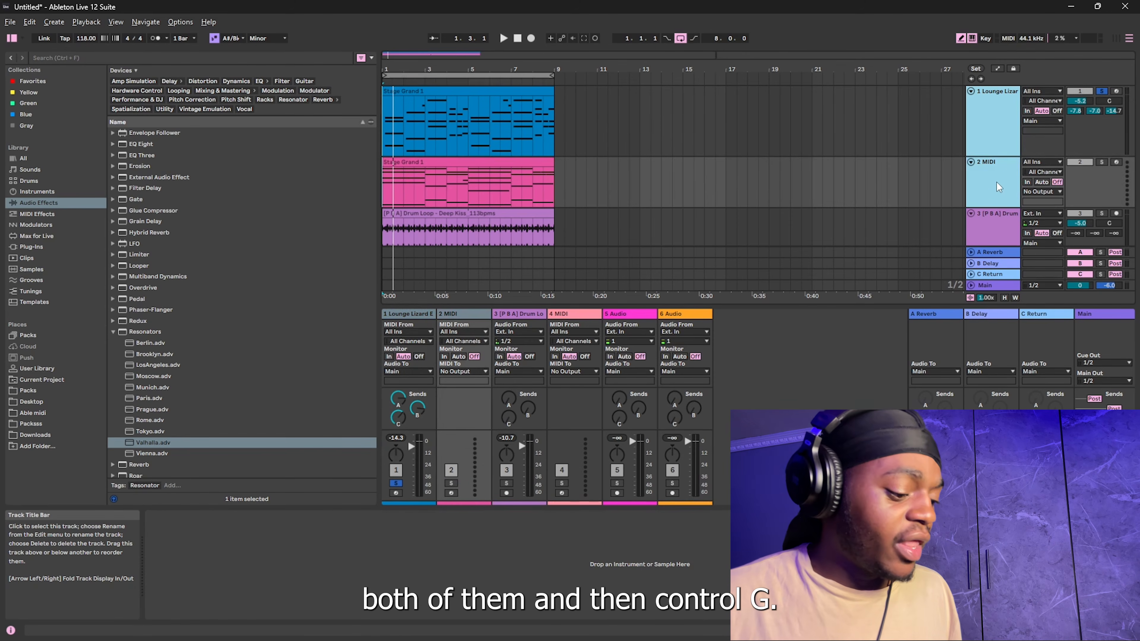
key(ctrl+g)
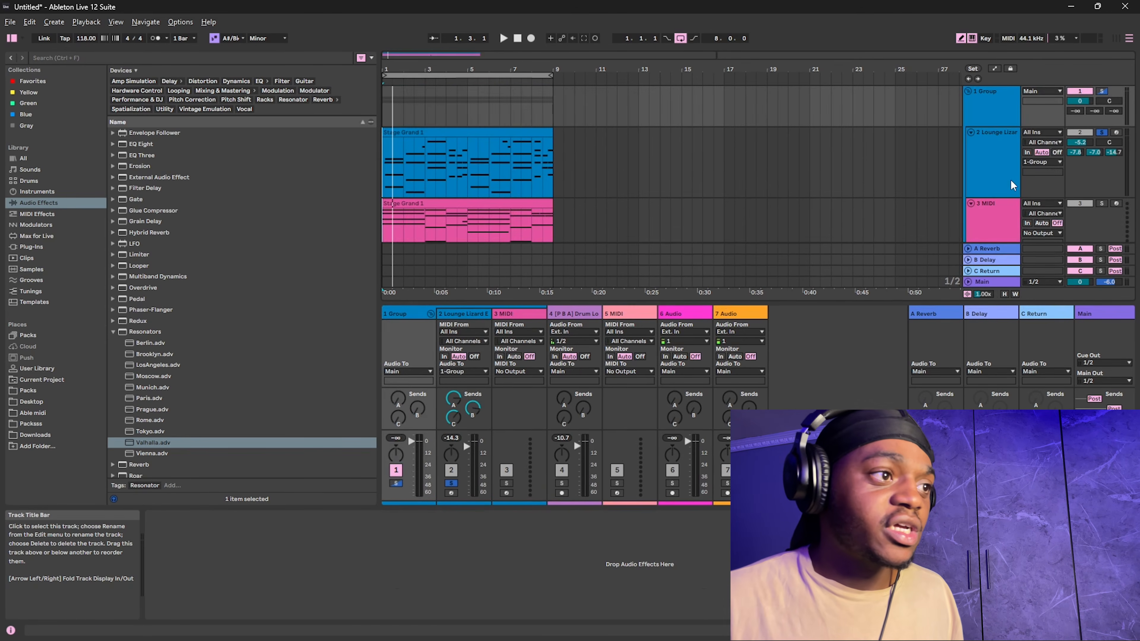
Step: Play the soloed group and examine the output routing of the group and its member tracks
key(space)
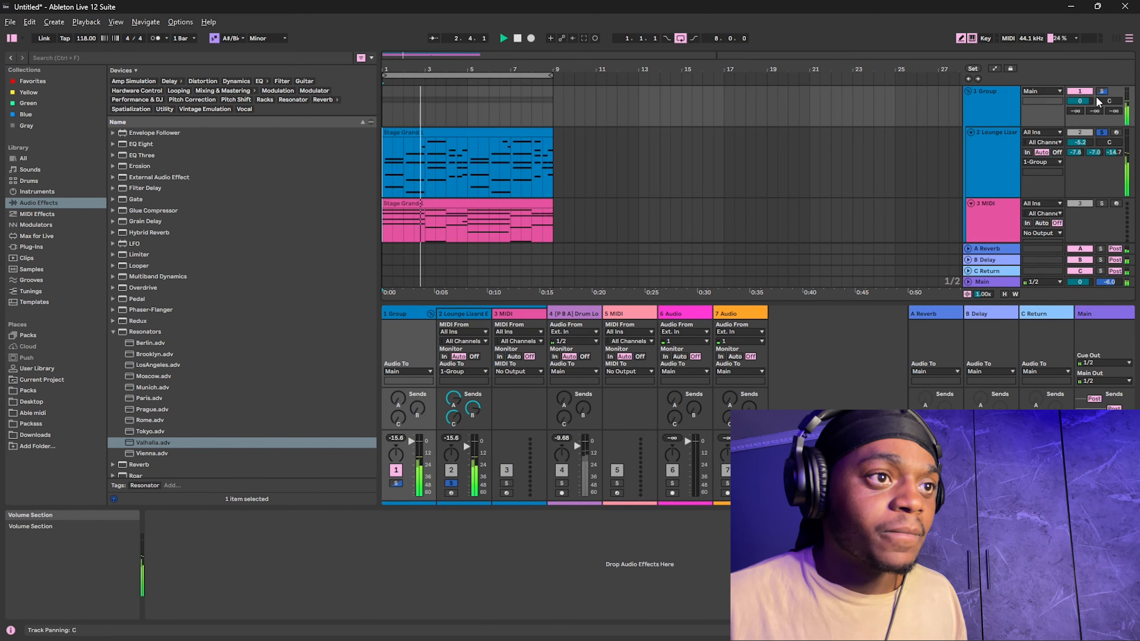
click(991, 99)
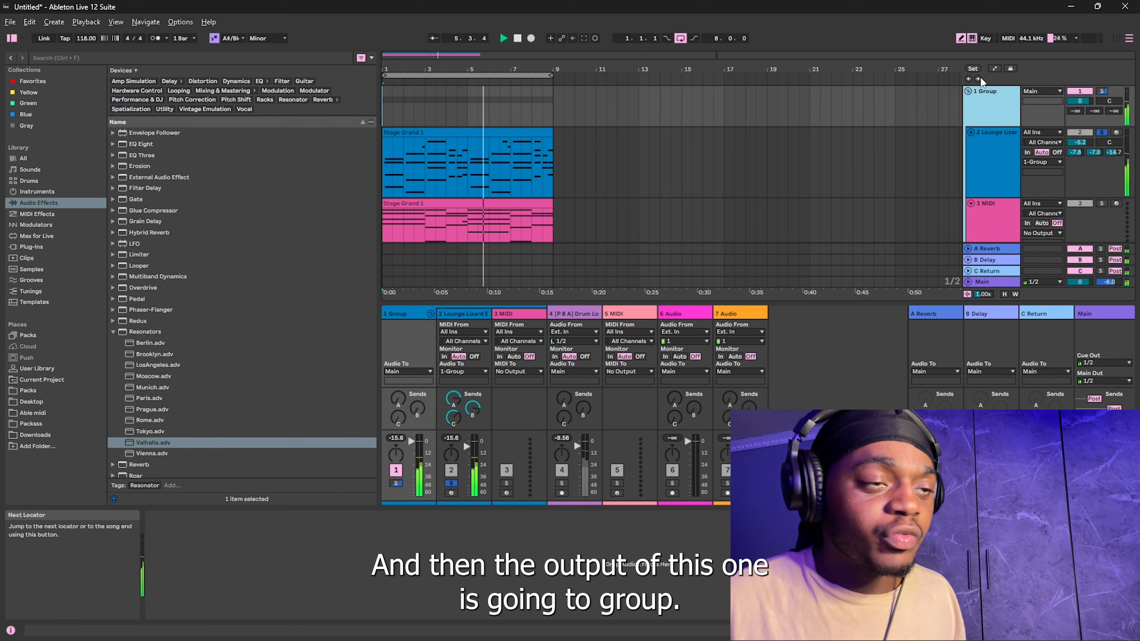
scroll(985, 183, down, 5)
scroll(1006, 172, up, 5)
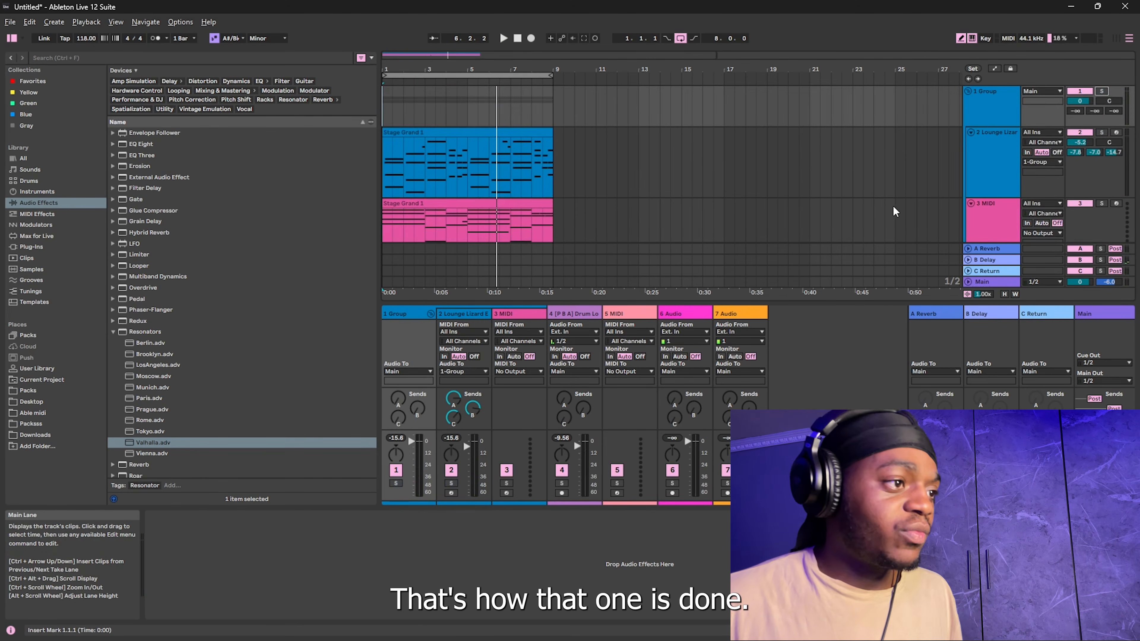
Step: Play the arrangement without solo and check the levels of the drum loop and the ungrouped tracks
scroll(940, 199, down, 3)
key(space)
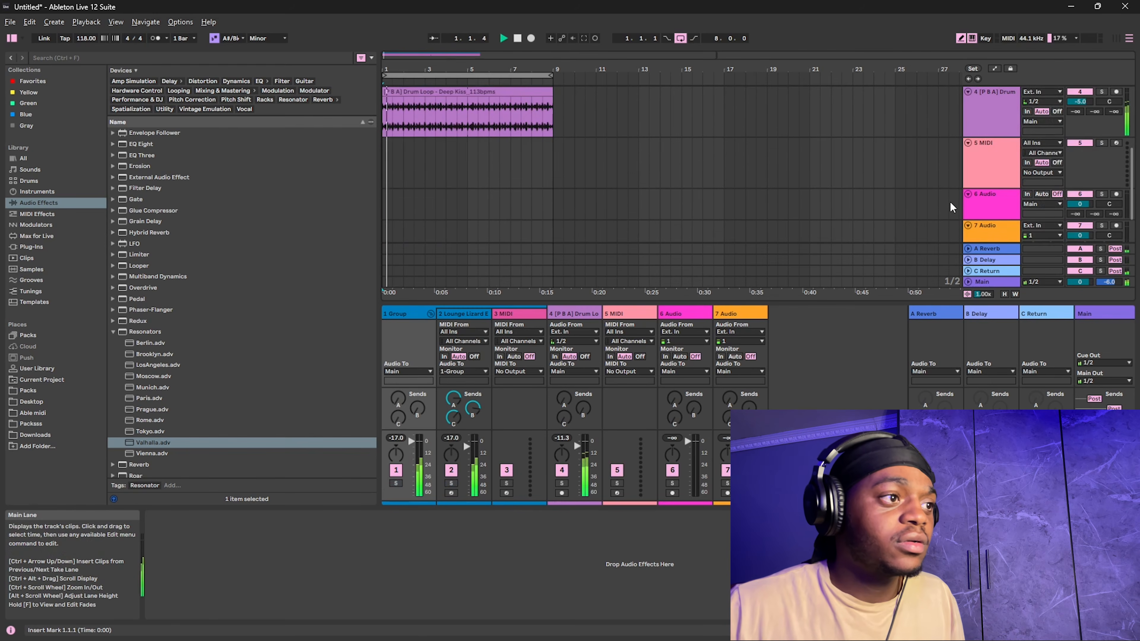
scroll(944, 200, up, 2)
scroll(990, 219, down, 2)
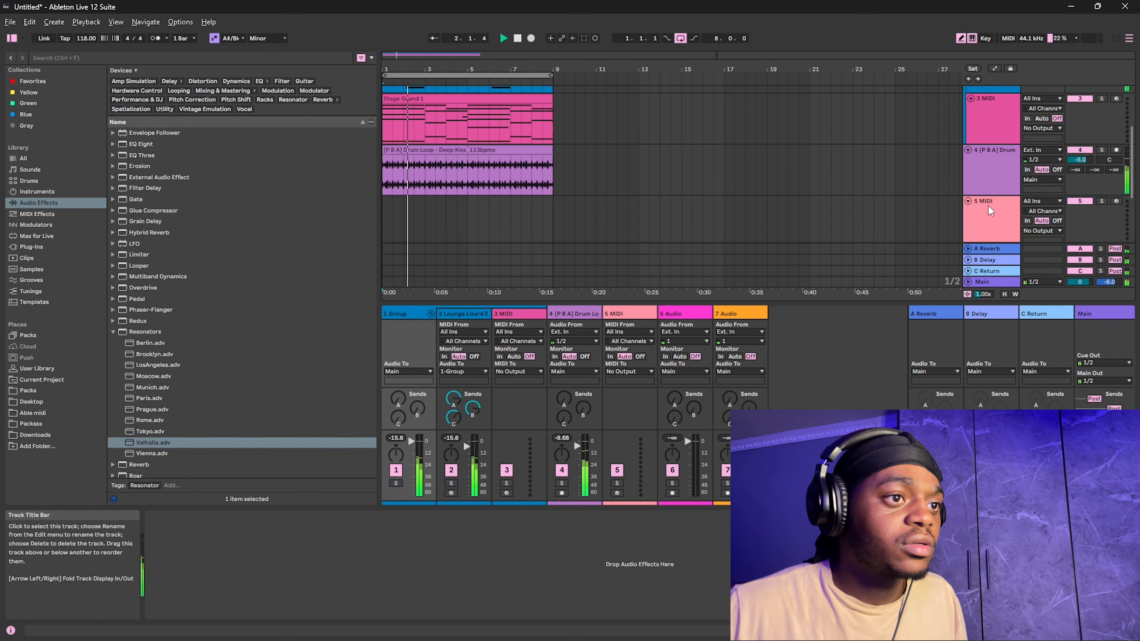
key(space)
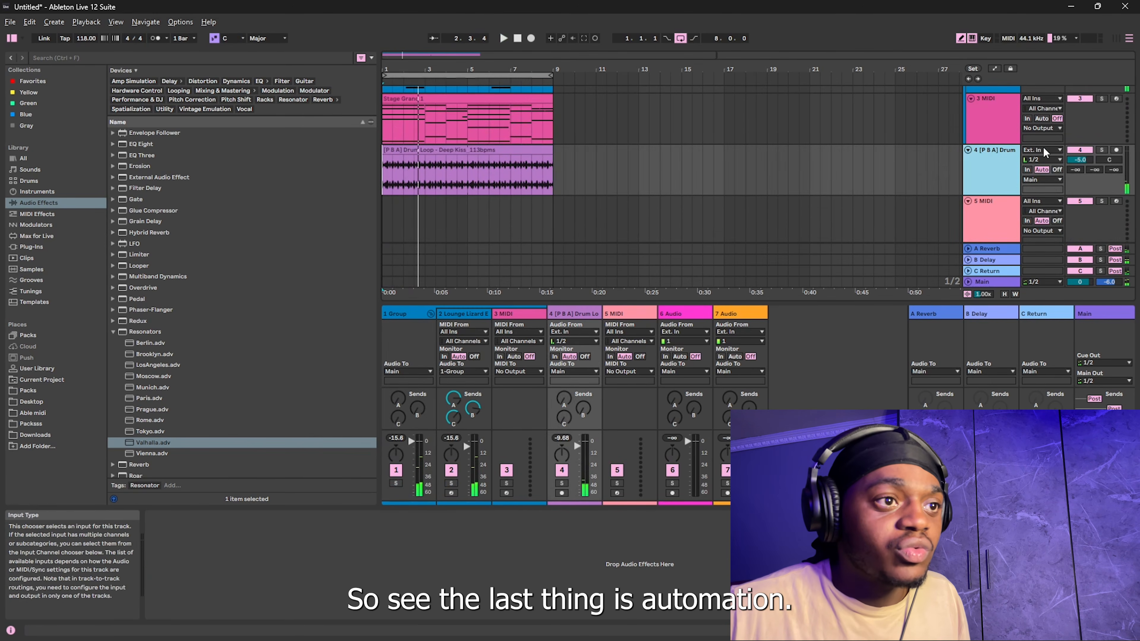
Step: Arm the Lounge Lizard track for recording and play it with repeated notes from the computer MIDI keyboard
scroll(550, 91, up, 2)
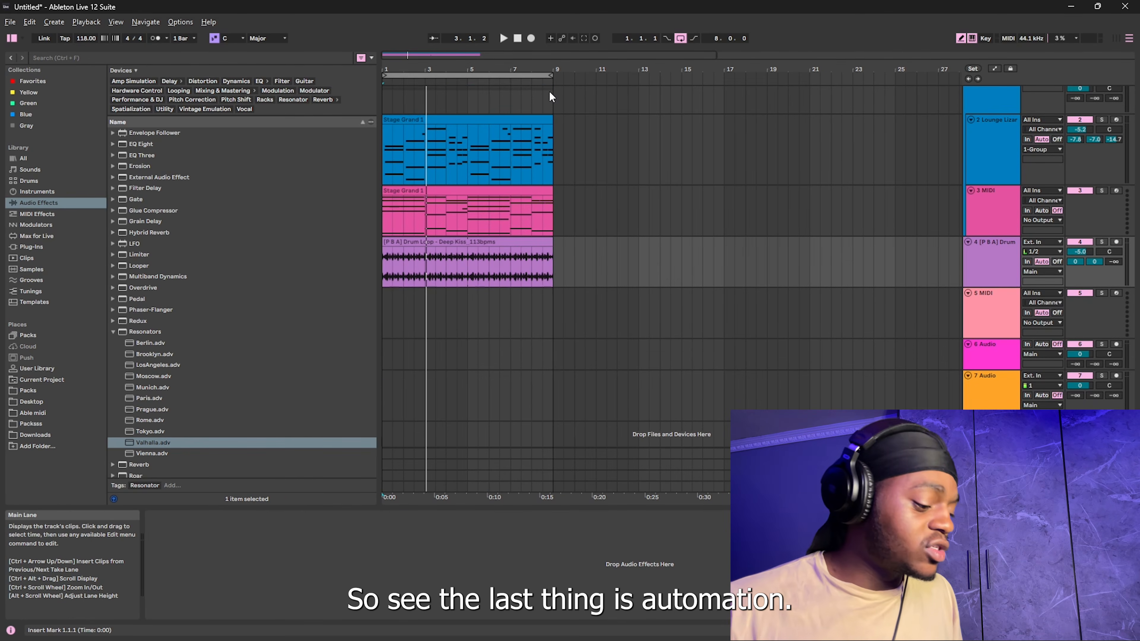
scroll(890, 182, up, 1)
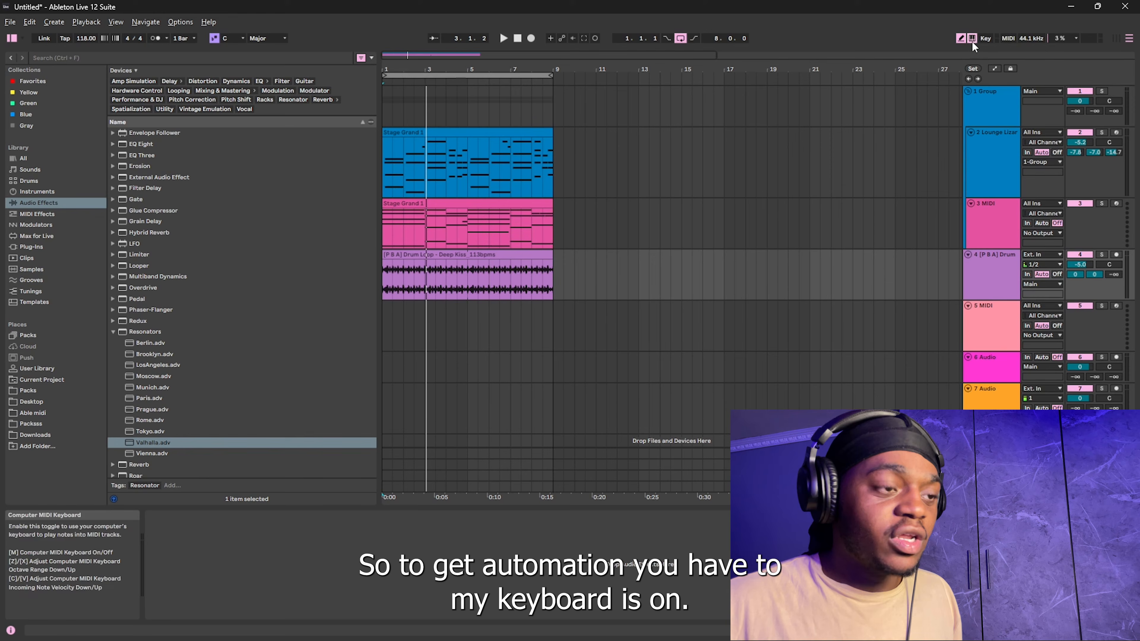
click(989, 135)
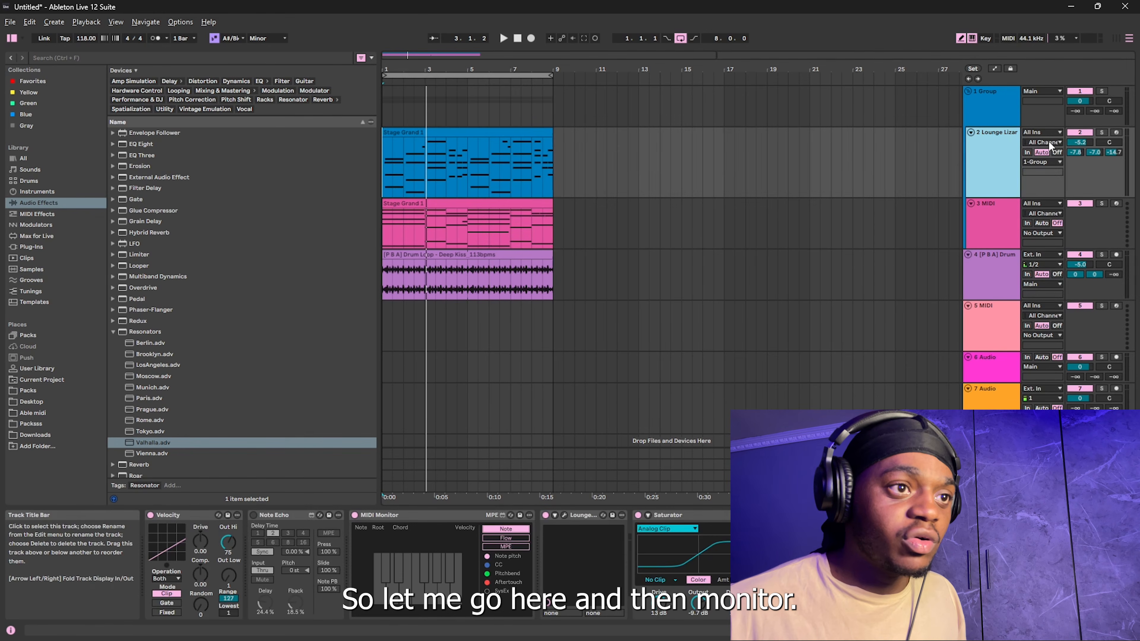
click(1116, 134)
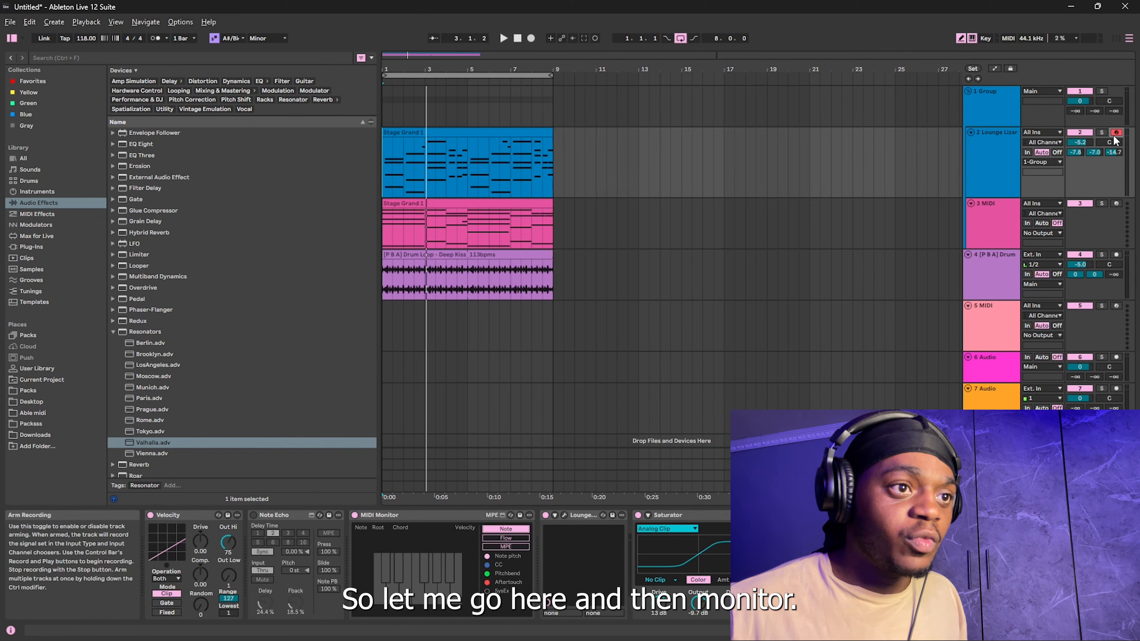
key(f)
key(g)
key(h)
key(f)
key(g)
key(h)
key(f)
key(g)
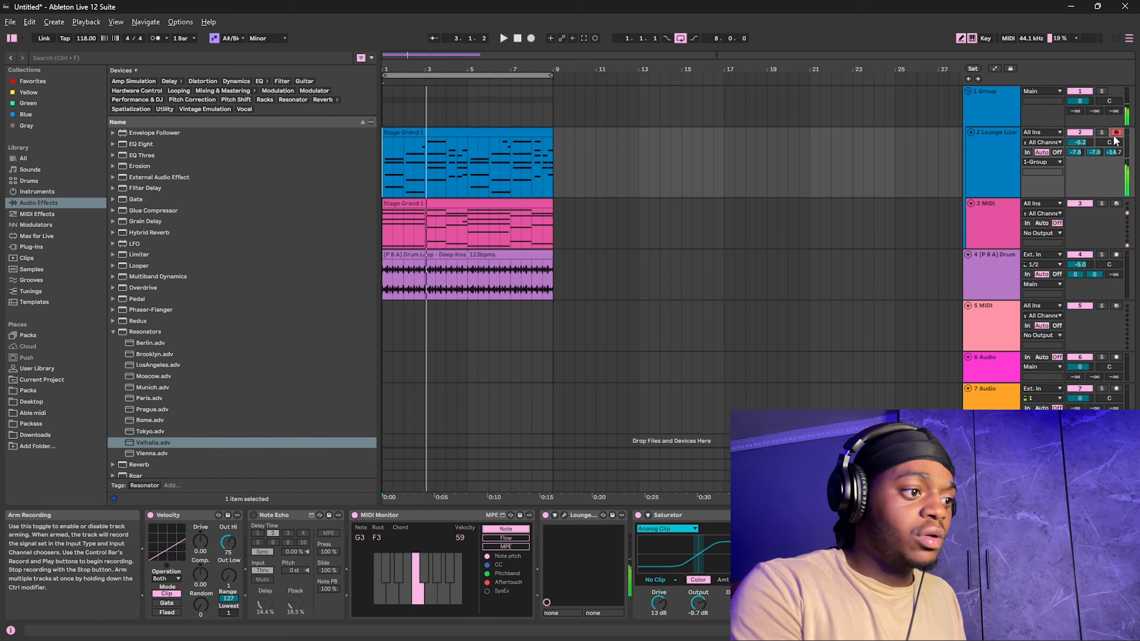
key(h)
key(f)
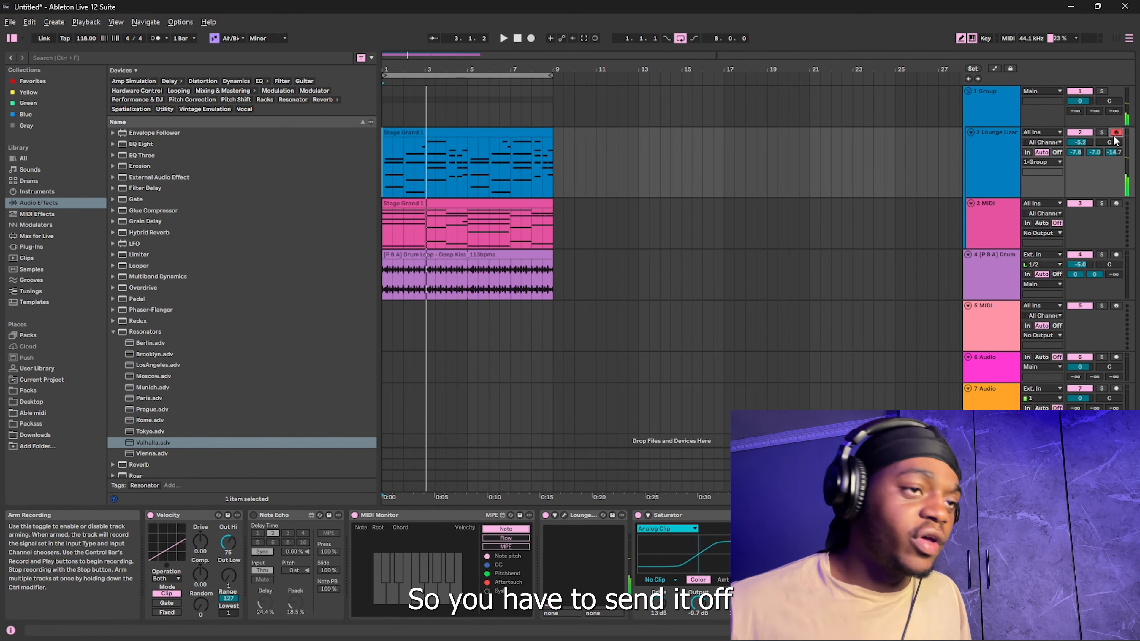
Step: Turn off the computer MIDI keyboard and show the automation lanes in the arrangement
click(974, 38)
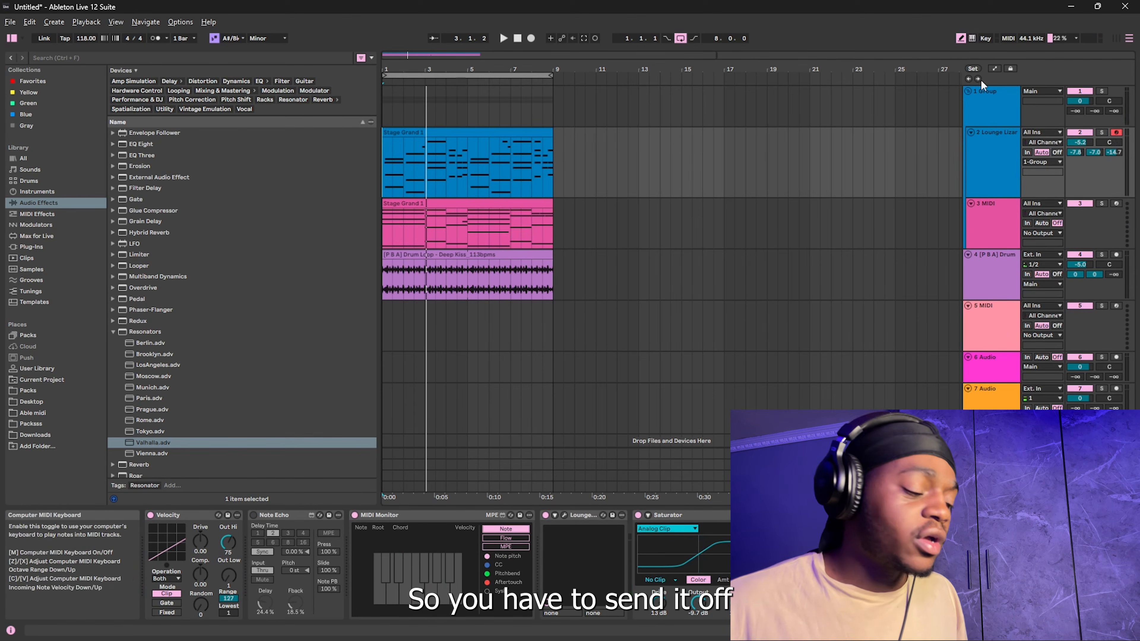
key(a)
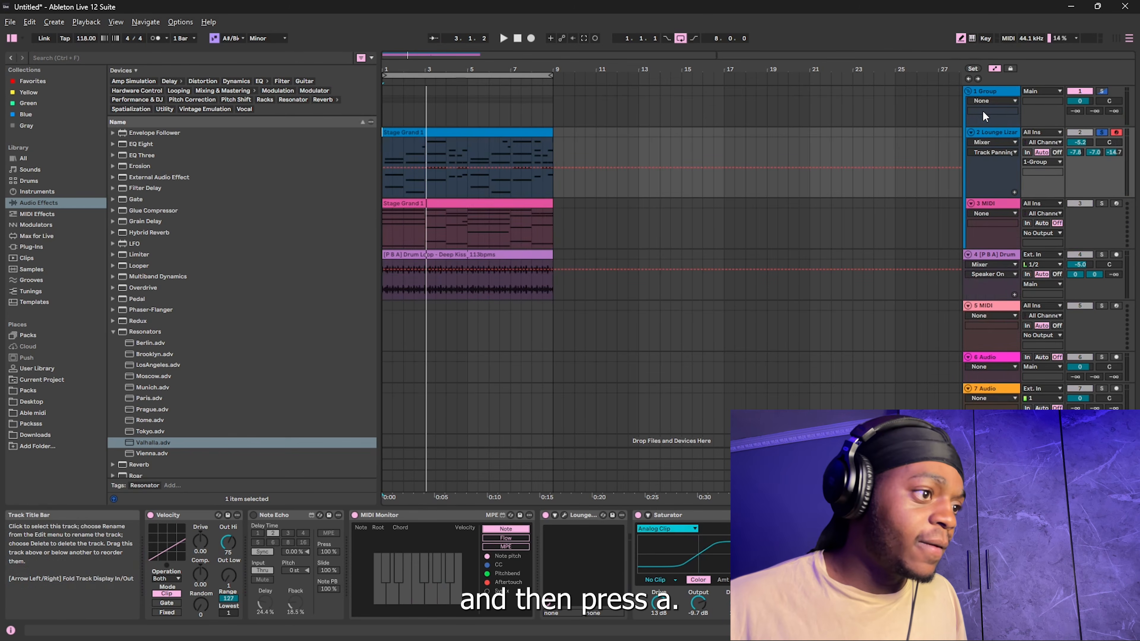
Step: List the automatable devices of the Lounge Lizard track and set its automation device to None
click(984, 140)
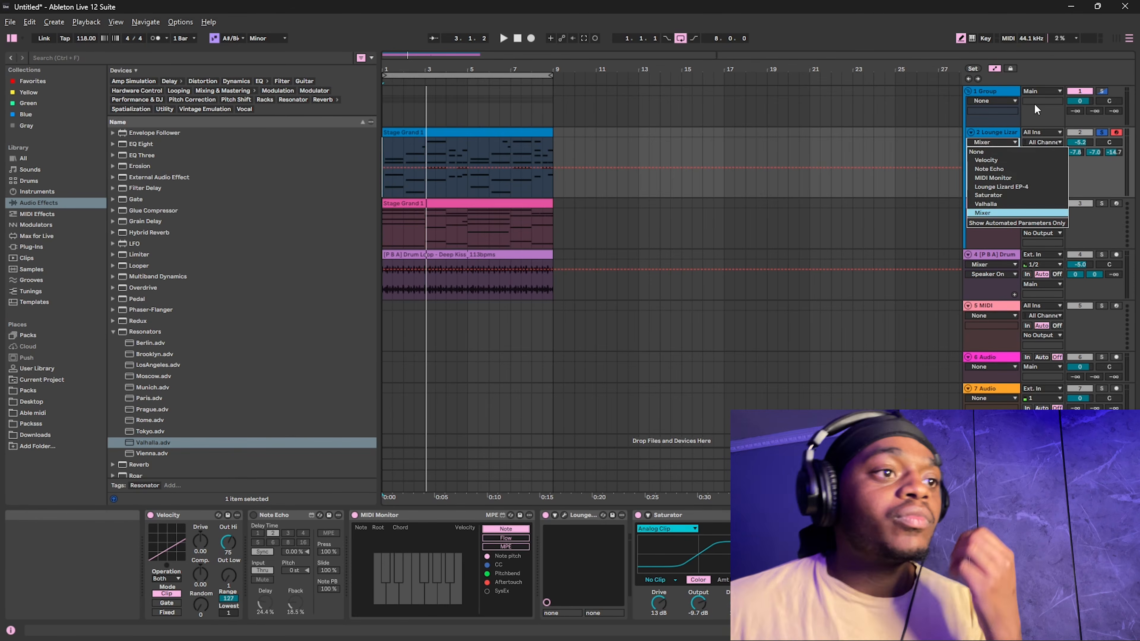
click(999, 152)
click(1001, 144)
click(1002, 144)
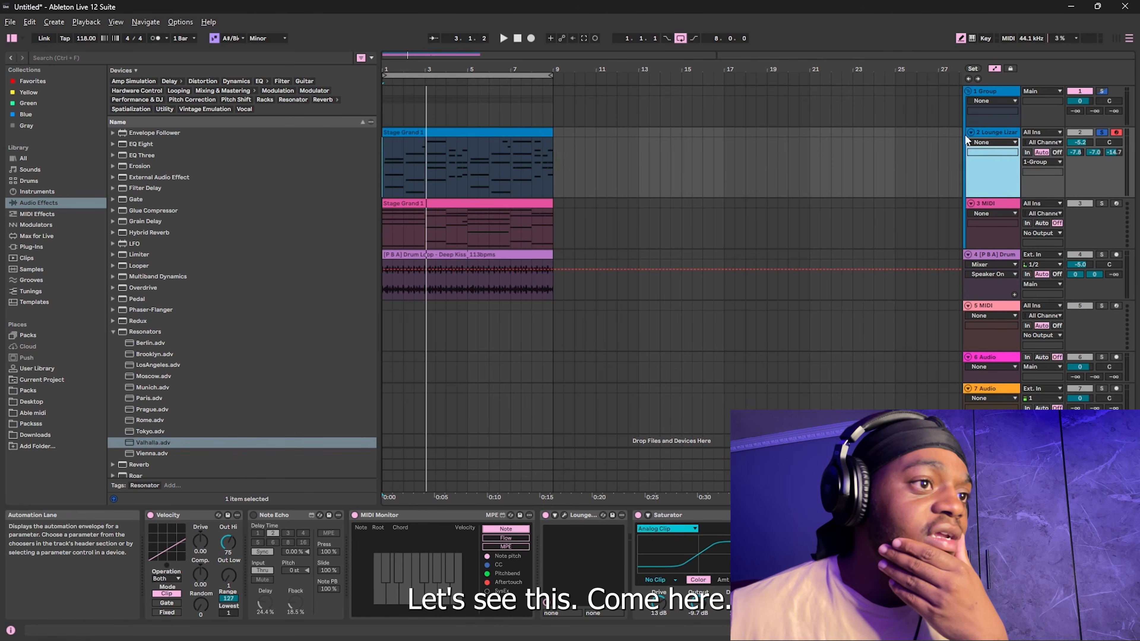
Step: In the Lounge Lizard EP-4 plug-in, try several knobs, ending on the equalizer's LMF to bring up its automation lane, and close the plug-in
click(462, 133)
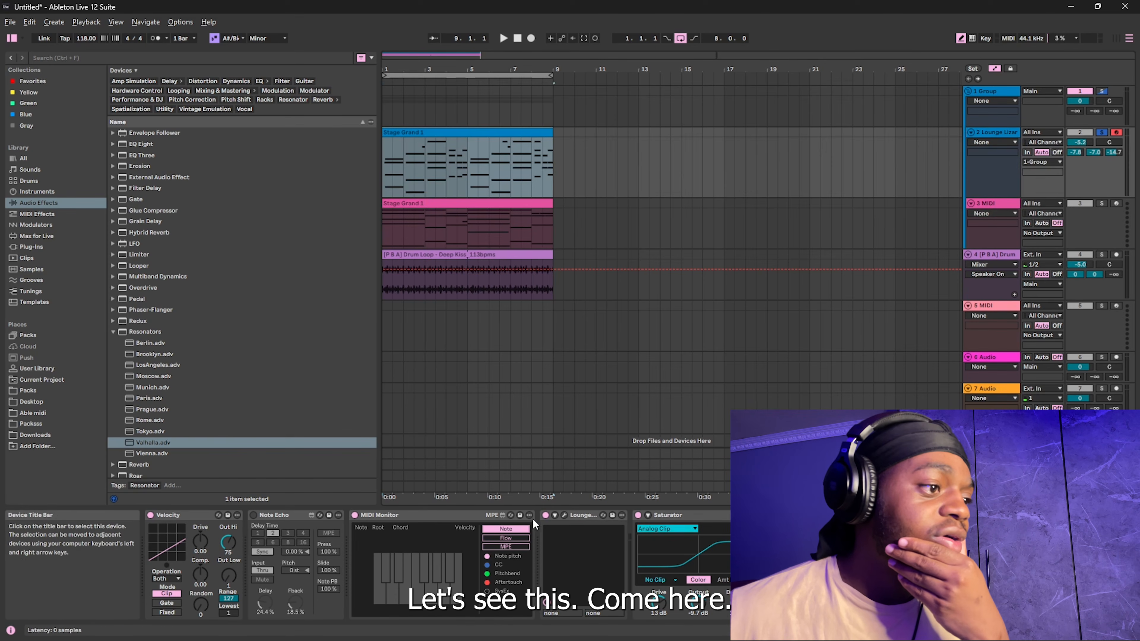
click(564, 515)
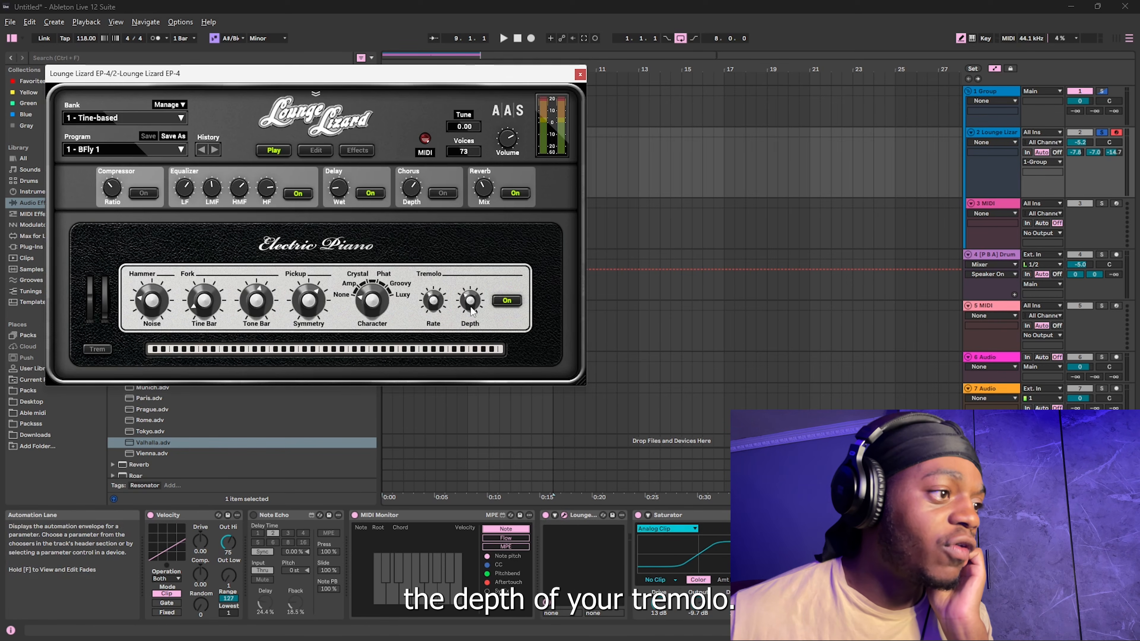
drag(470, 311, 470, 304)
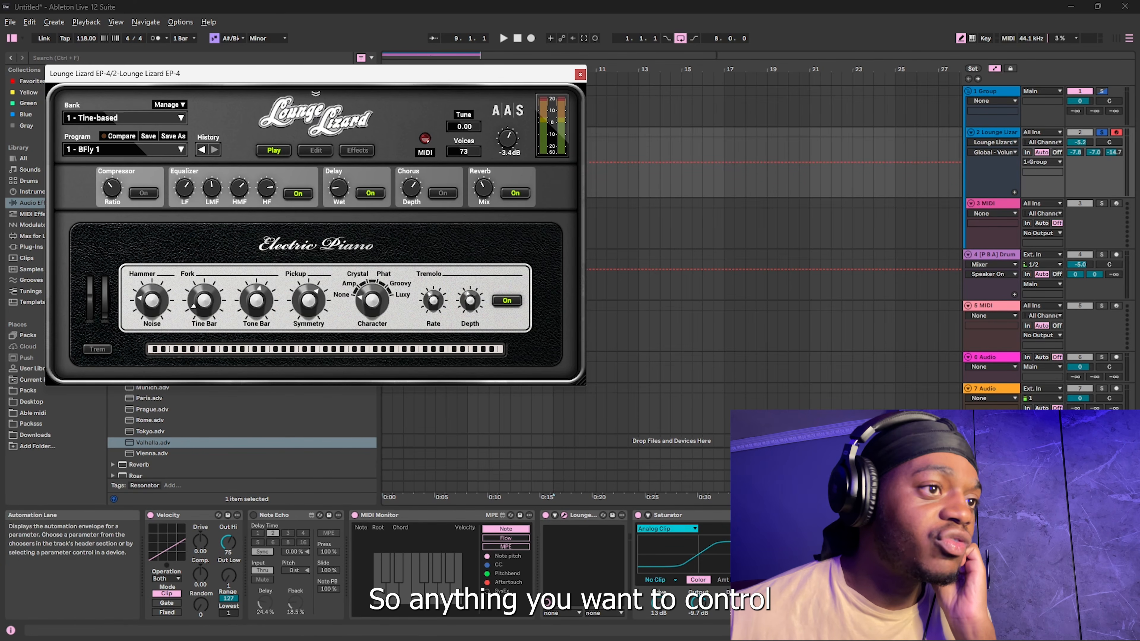
click(480, 189)
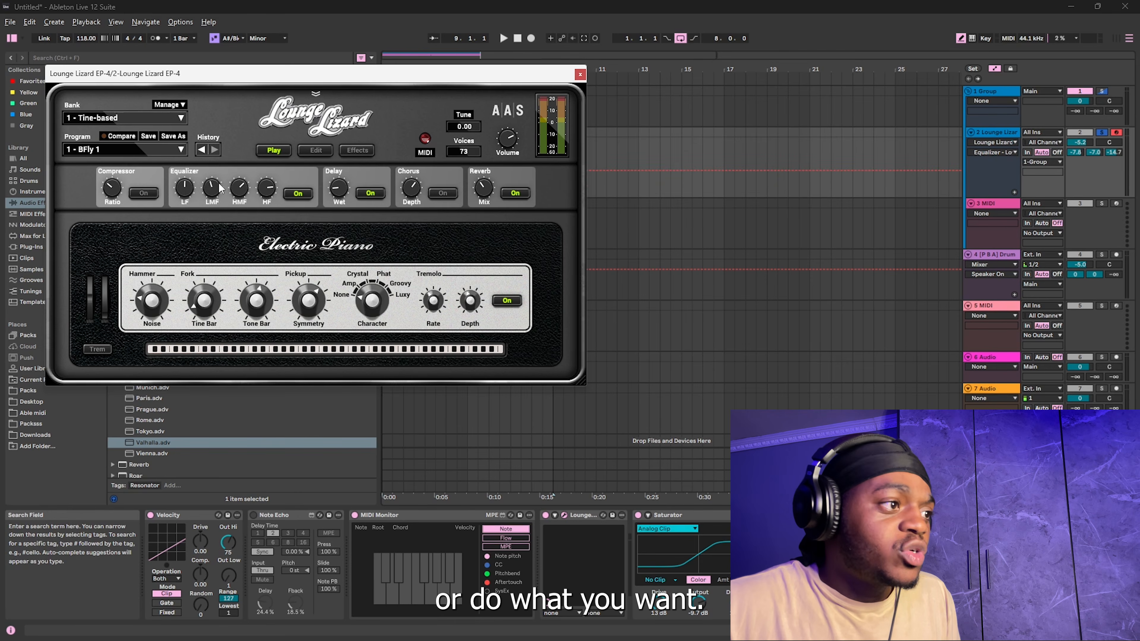
click(580, 75)
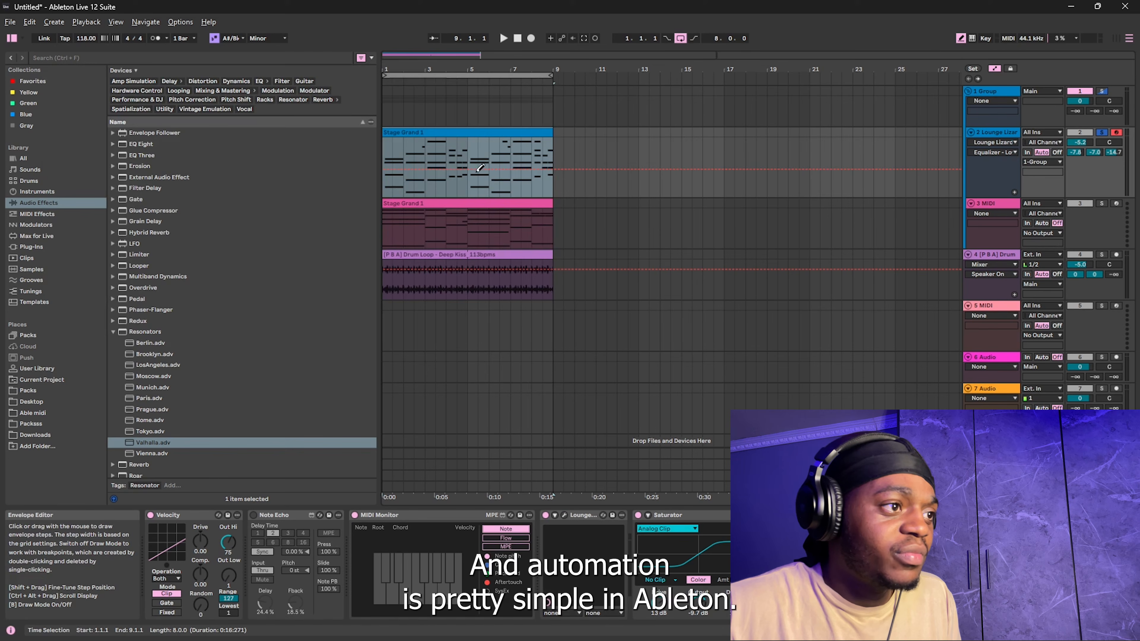
Step: Draw stepped equalizer gain automation over bars 5 to 9, add zigzag breakpoints before bar 5 with Draw Mode off, and play it back
drag(479, 169, 497, 151)
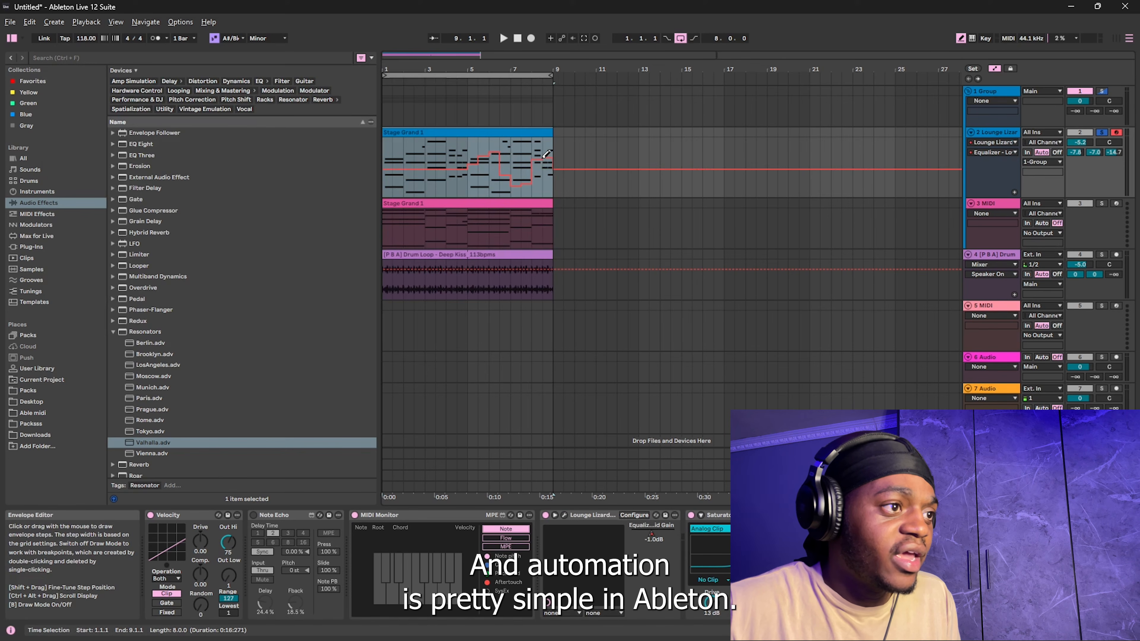
key(b)
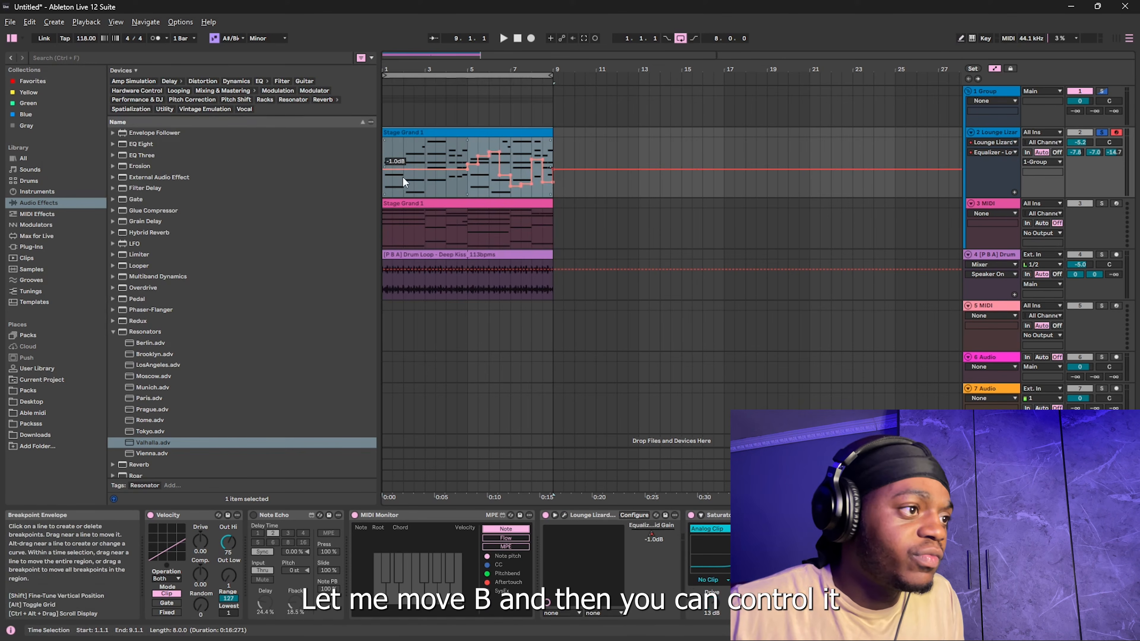
drag(403, 169, 414, 137)
mouse_move(426, 145)
mouse_down()
mouse_move(425, 196)
mouse_move(446, 173)
mouse_move(445, 139)
mouse_move(457, 197)
mouse_up()
key(space)
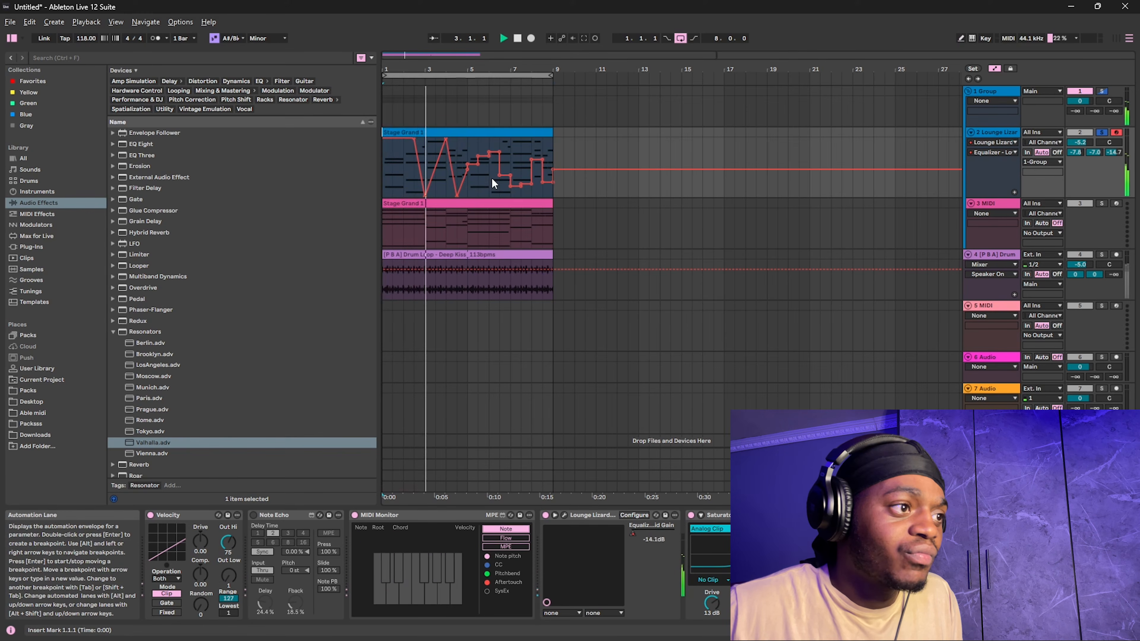
mouse_move(502, 151)
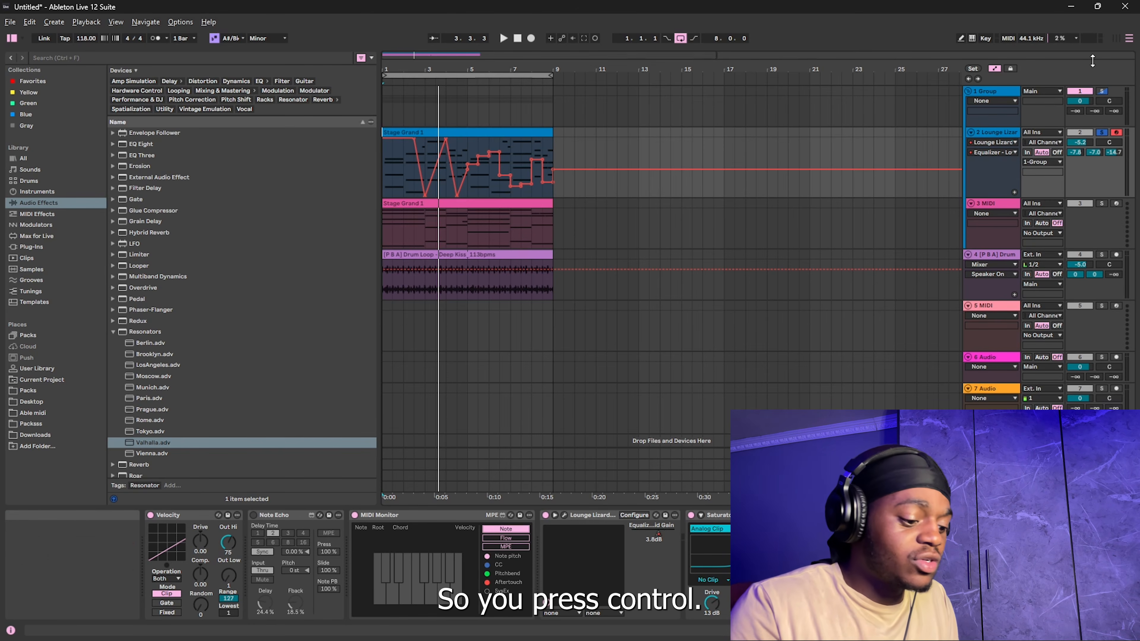
Step: Turn on MIDI mapping mode and view the mappable controls in Session View and Arrangement View
key(ctrl+m)
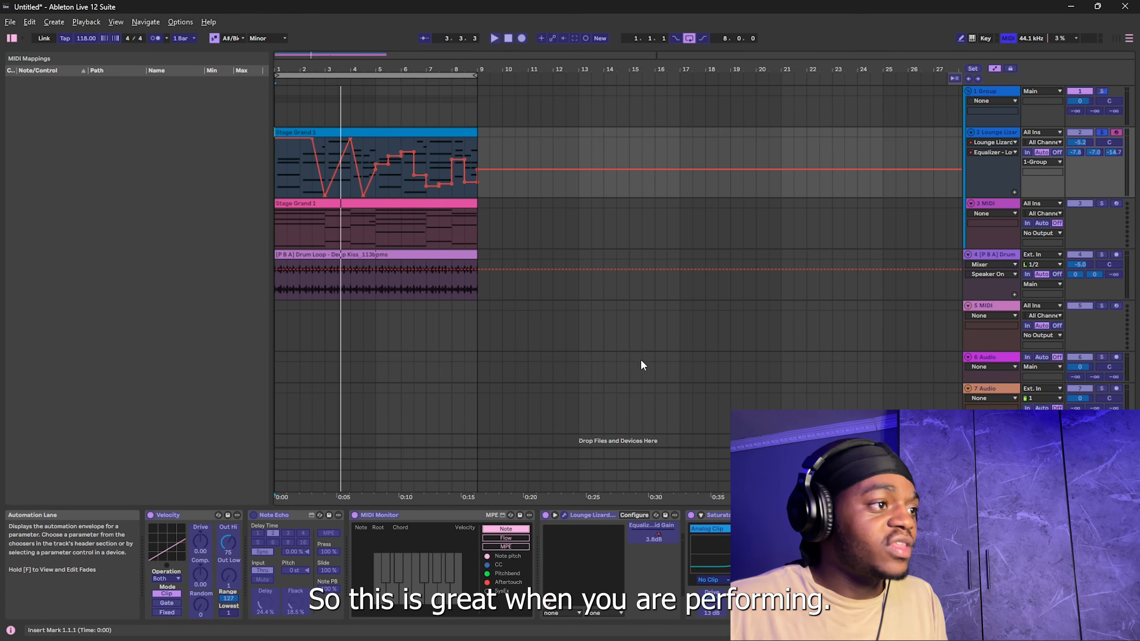
key(Tab)
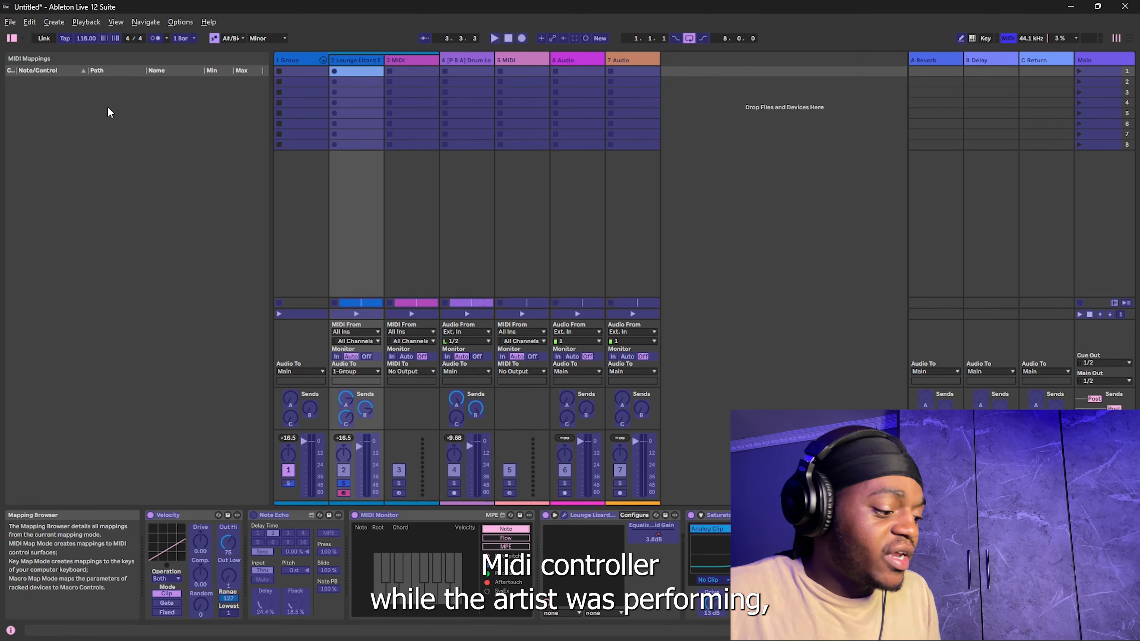
key(Tab)
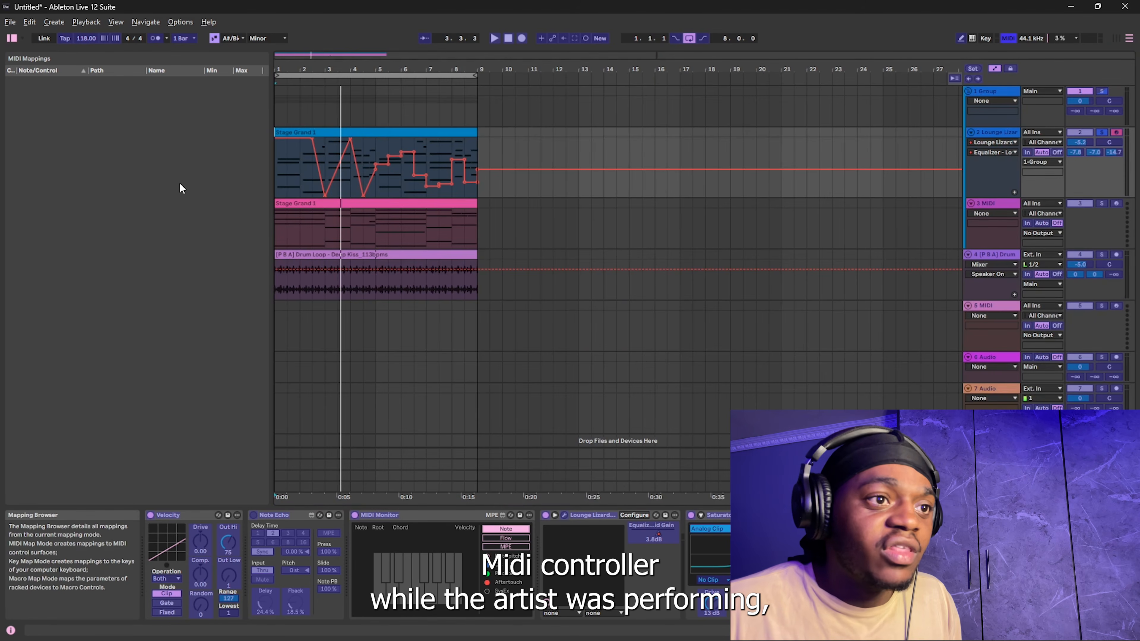